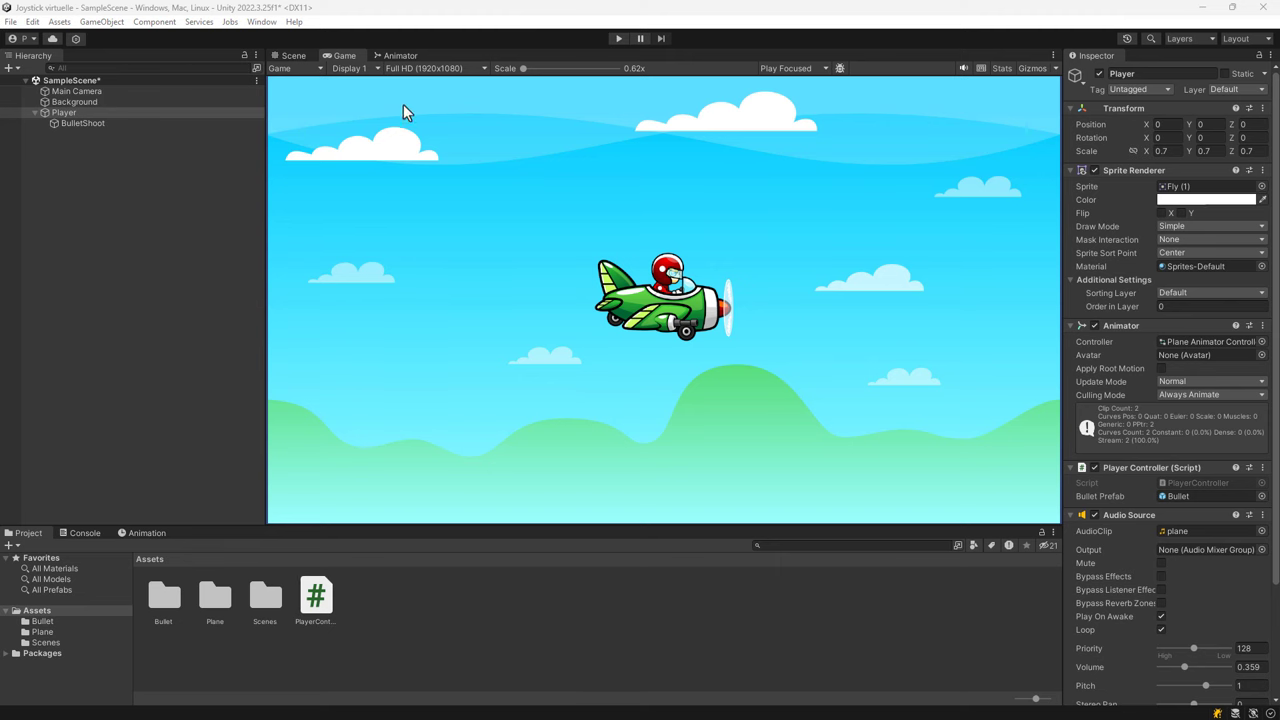
Frame the BulletShoot spawn point and the Background, then run and stop play mode to test shooting.
click(292, 57)
click(79, 122)
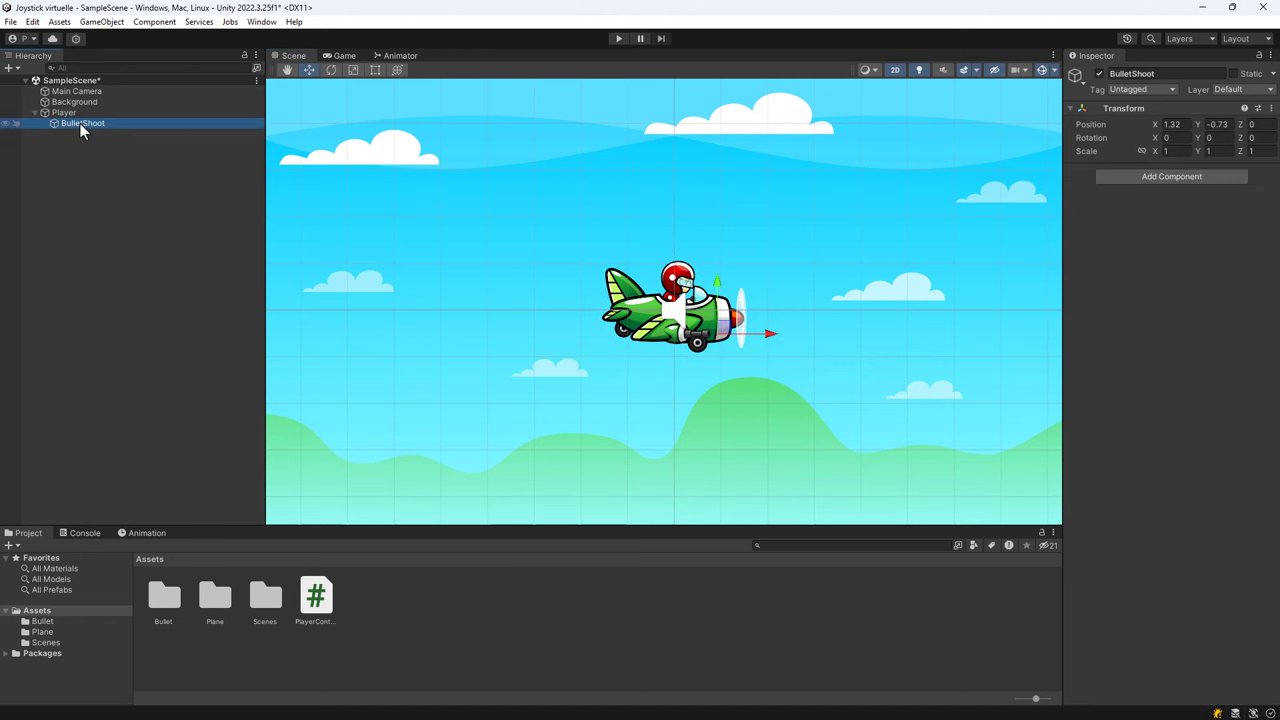
double_click(79, 122)
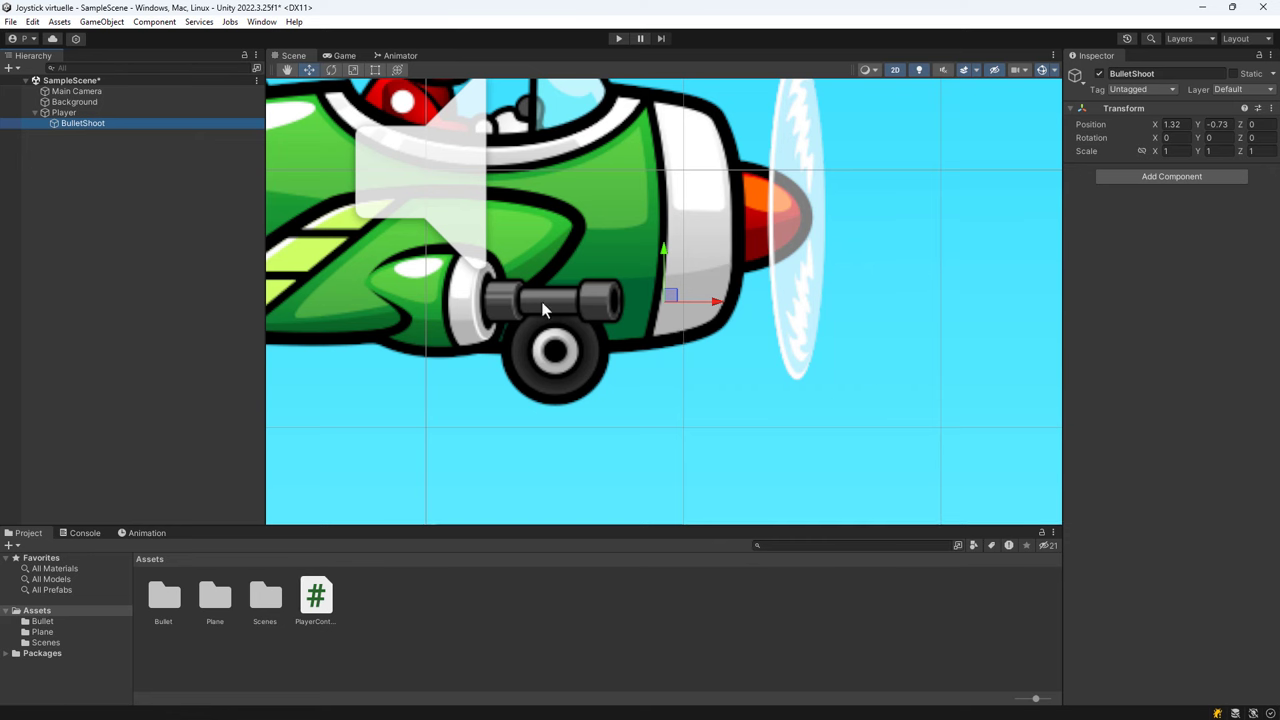
double_click(80, 102)
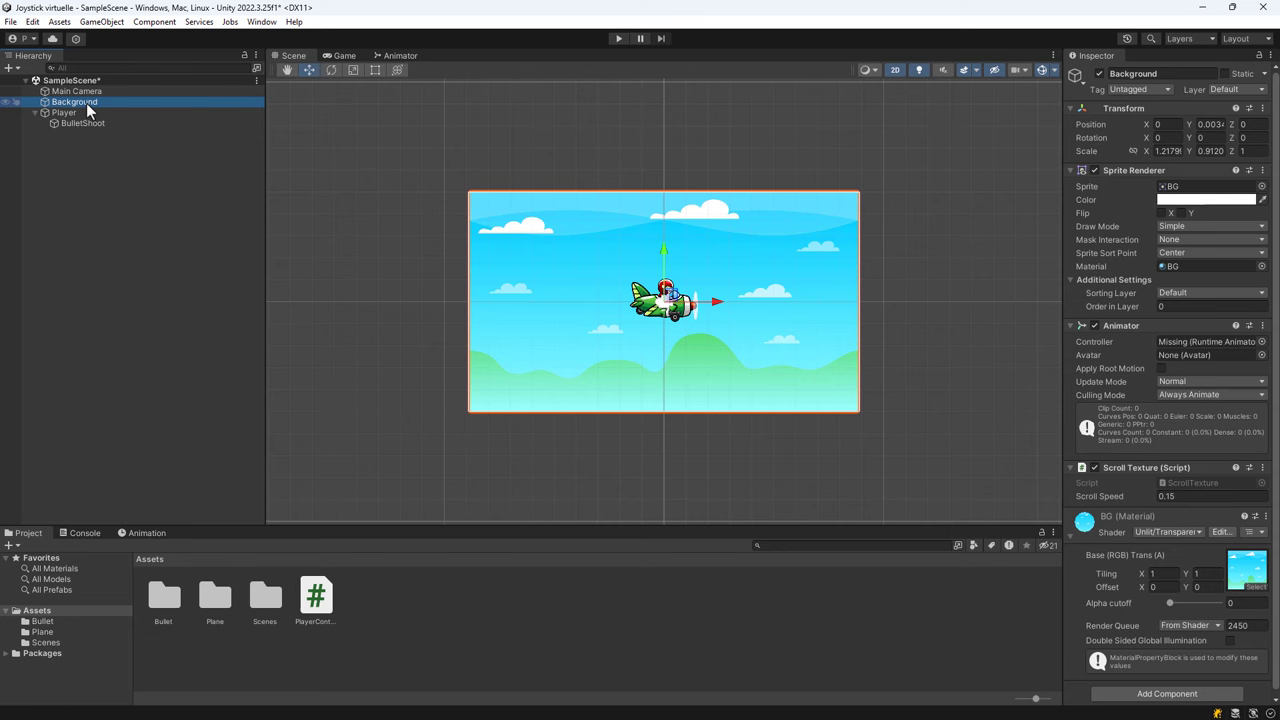
click(618, 38)
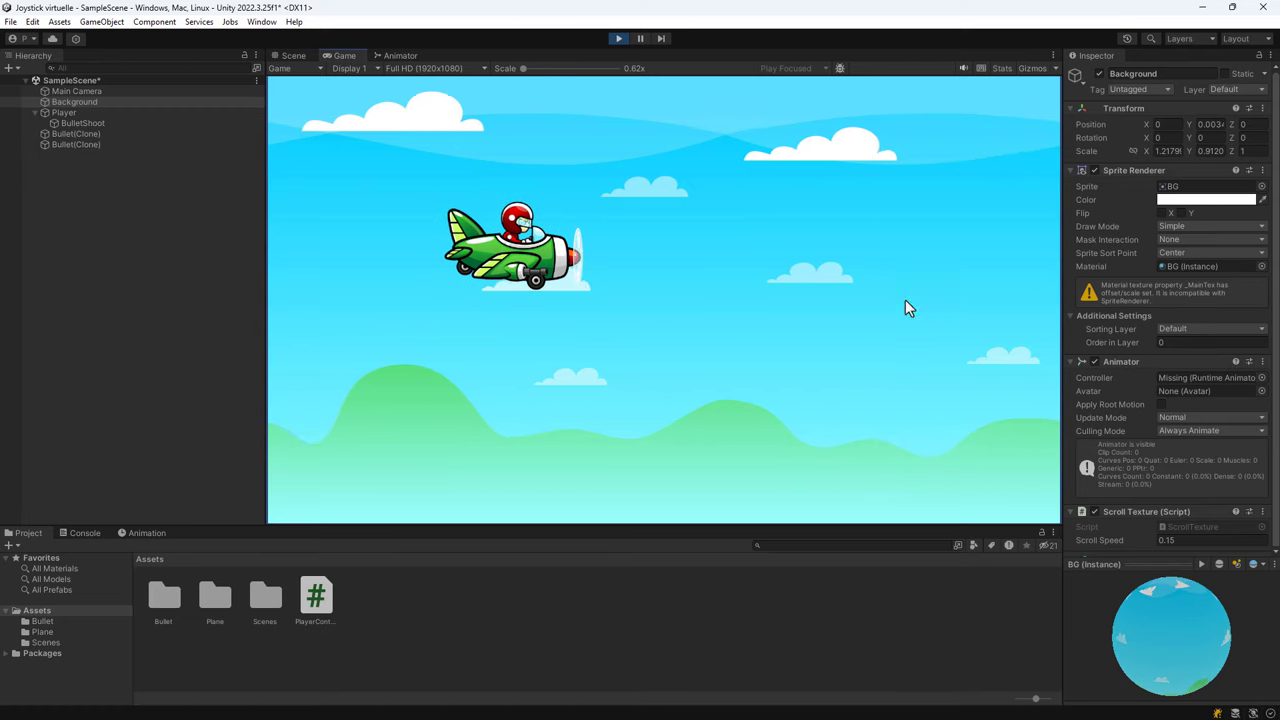
click(618, 38)
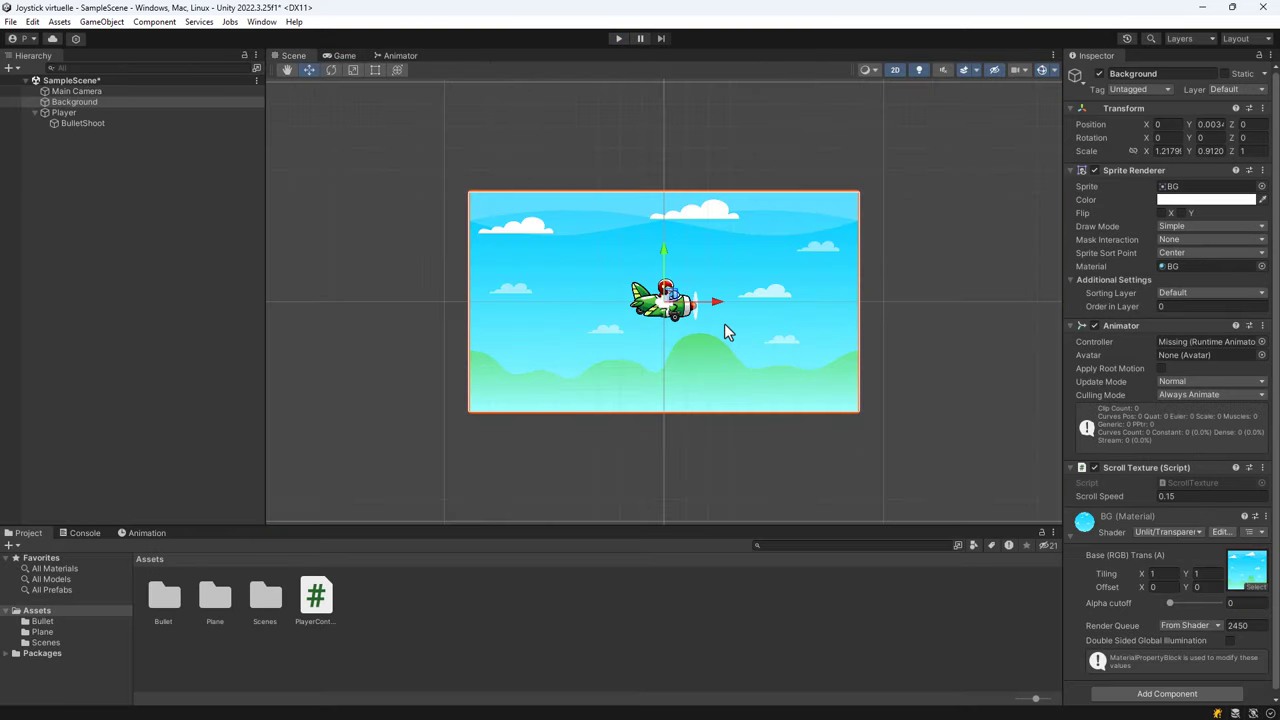
On Player, collapse Animator, Sprite Renderer and Audio Source, and open the PlayerController script.
click(150, 112)
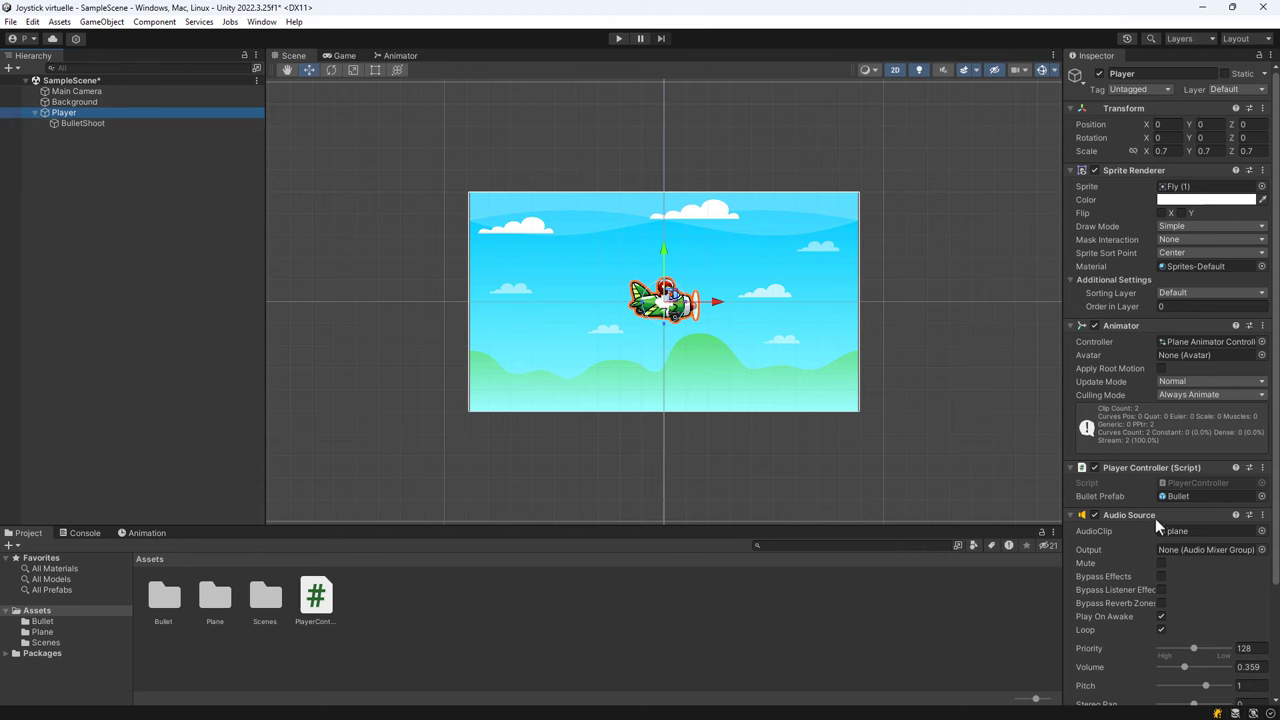
click(1070, 326)
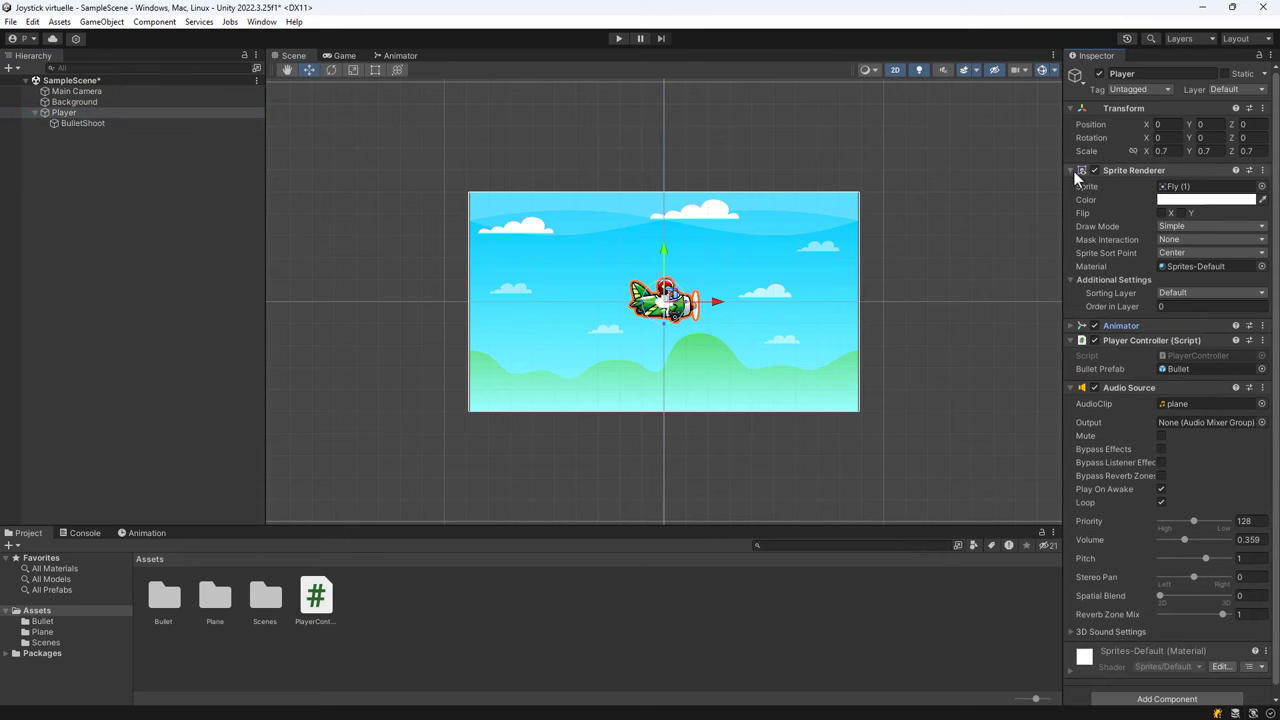
click(1072, 170)
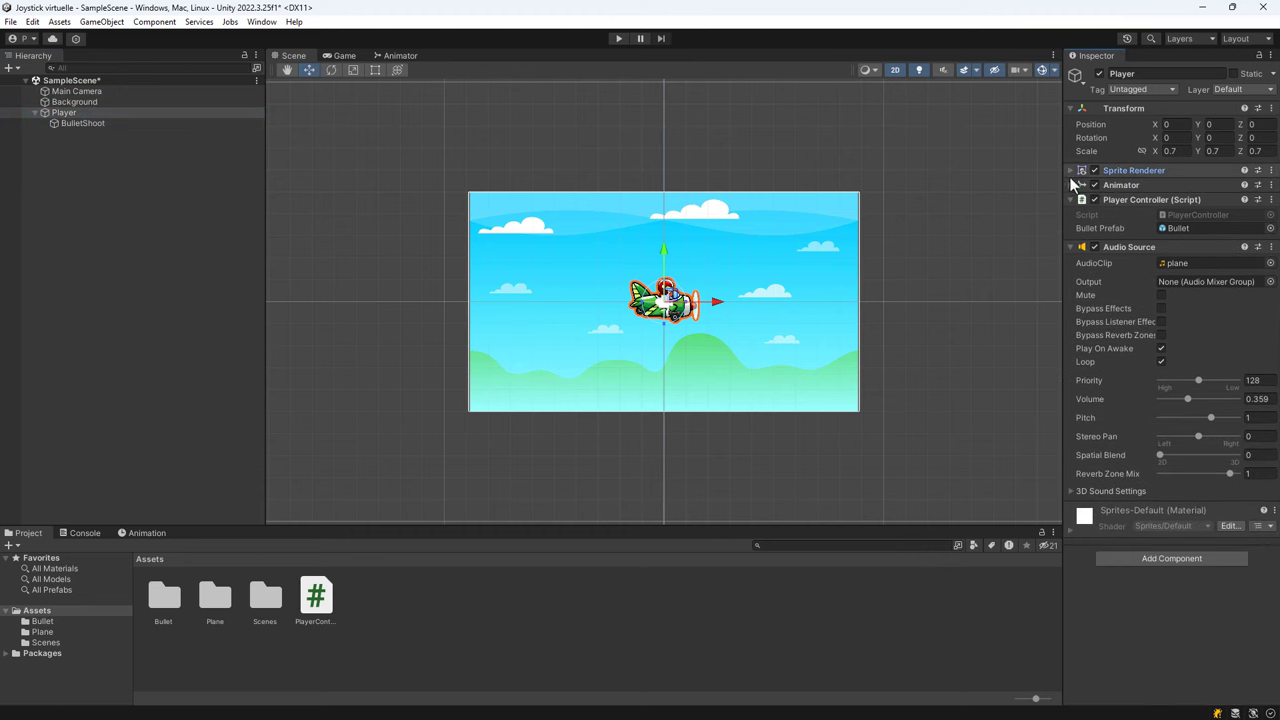
click(1070, 247)
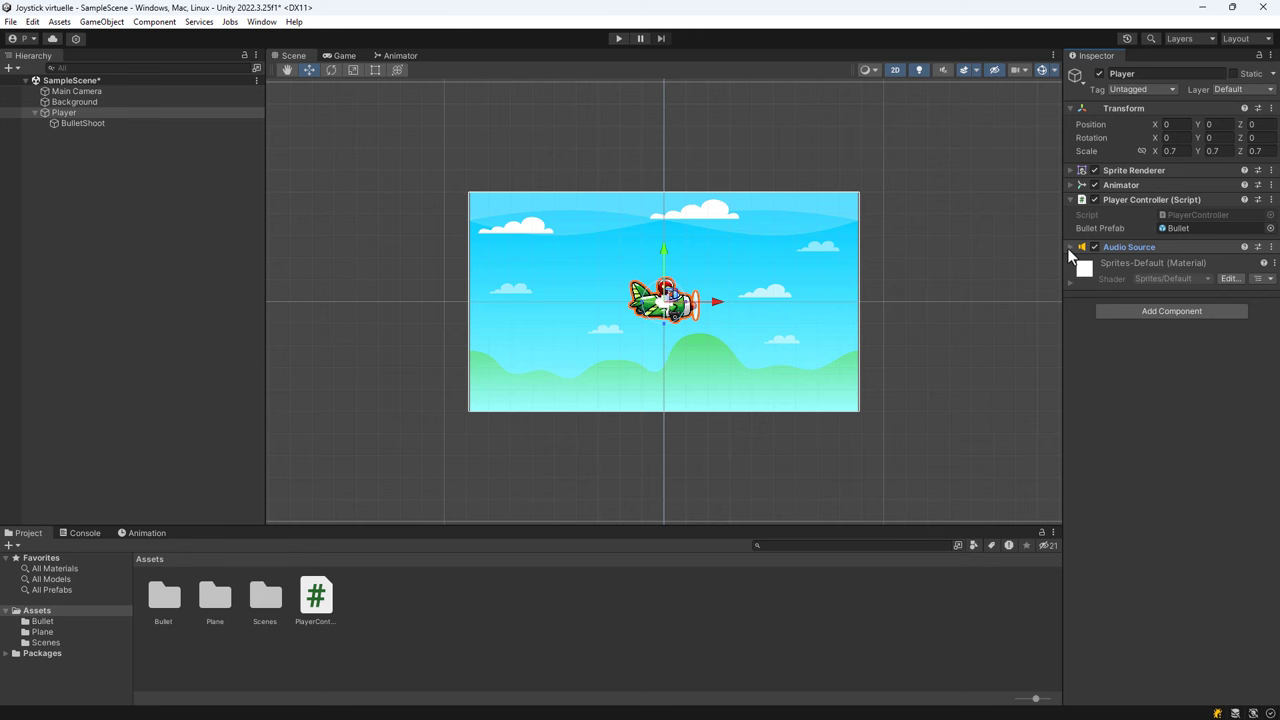
double_click(1199, 216)
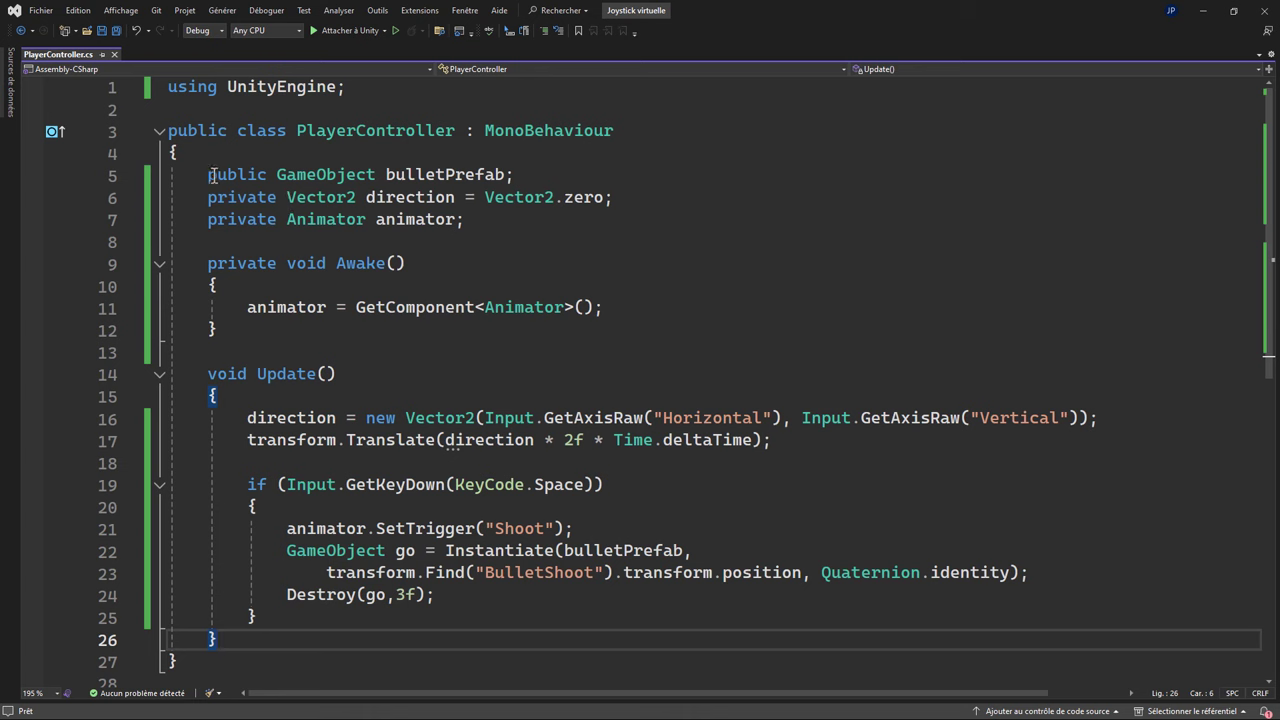
drag(208, 175, 515, 175)
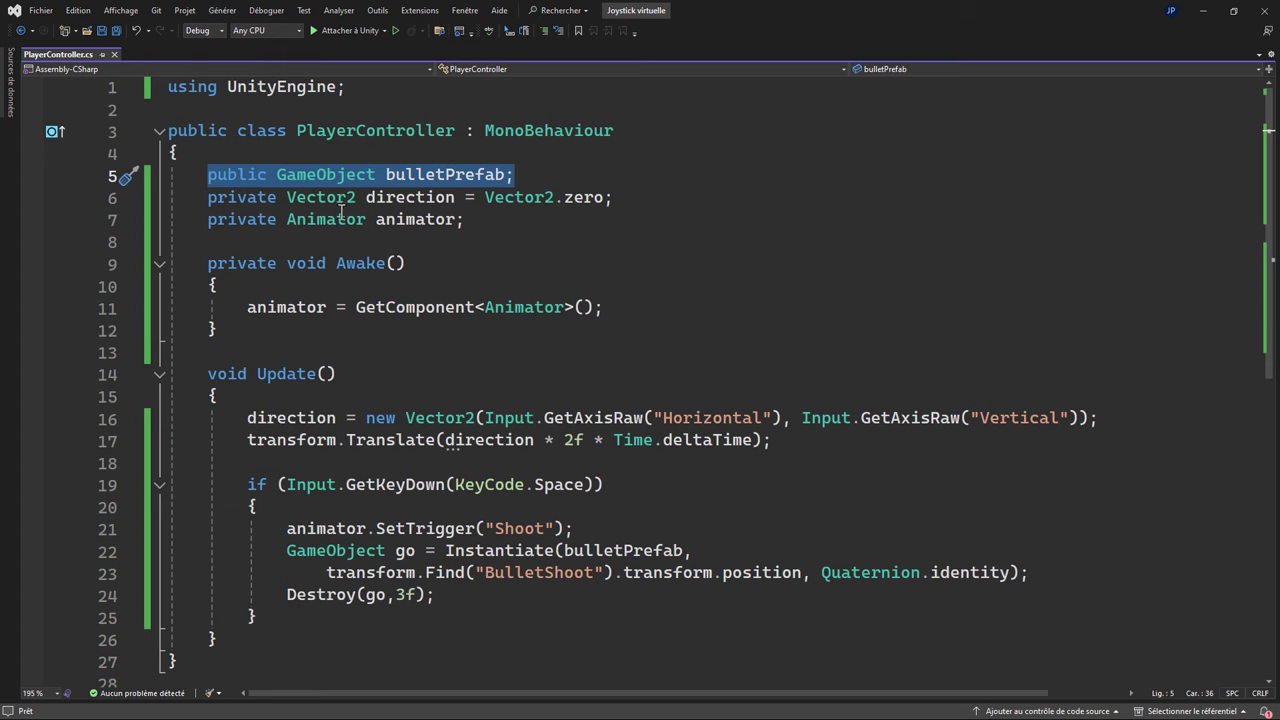
drag(209, 197, 624, 197)
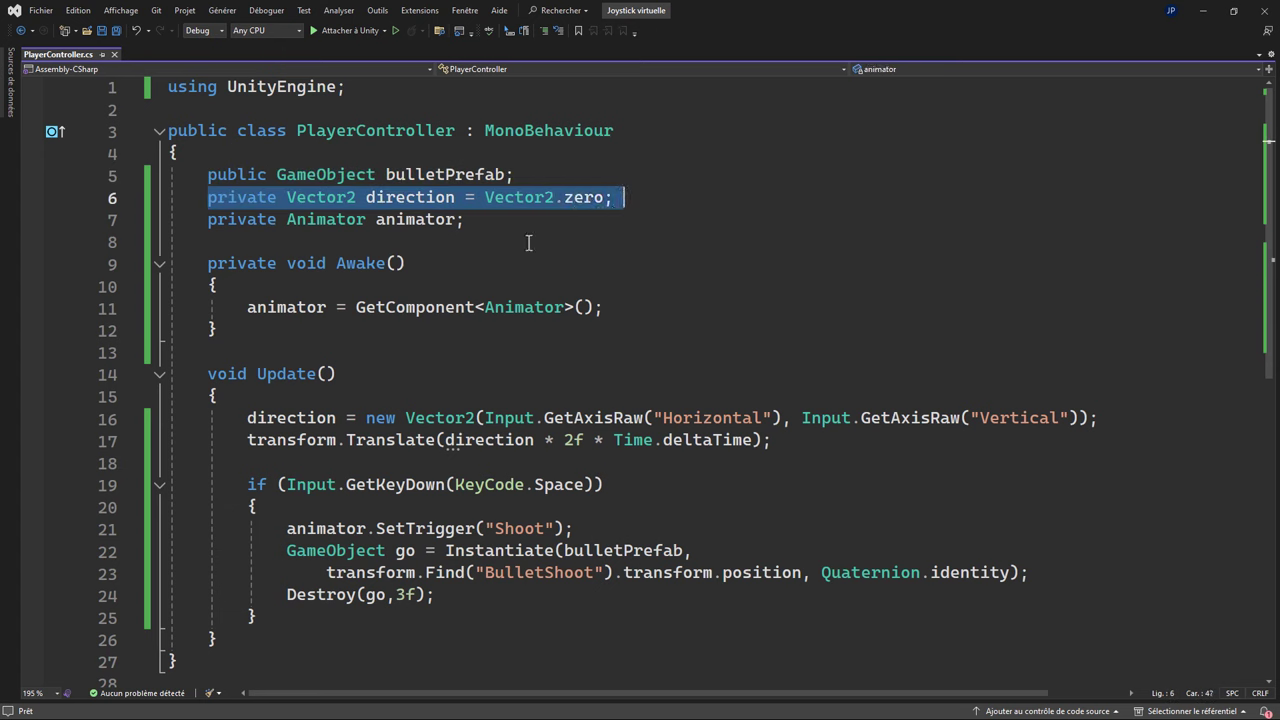
drag(208, 219, 480, 220)
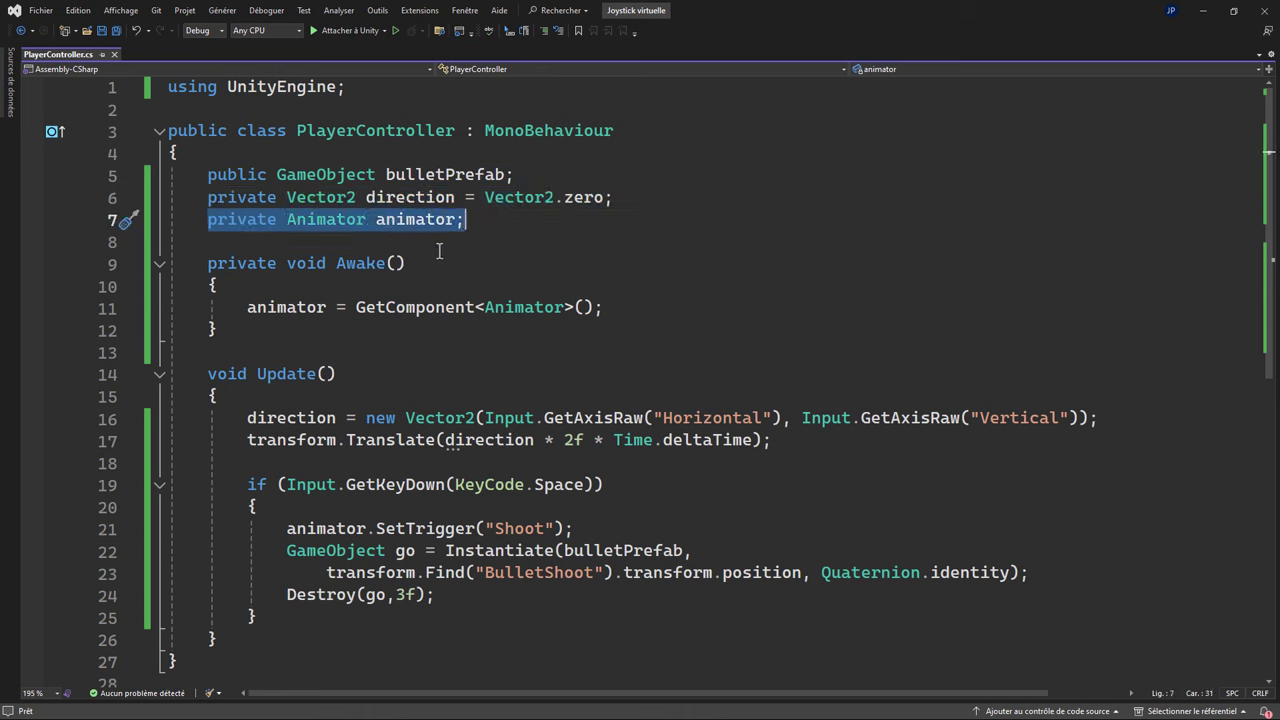
drag(245, 308, 636, 311)
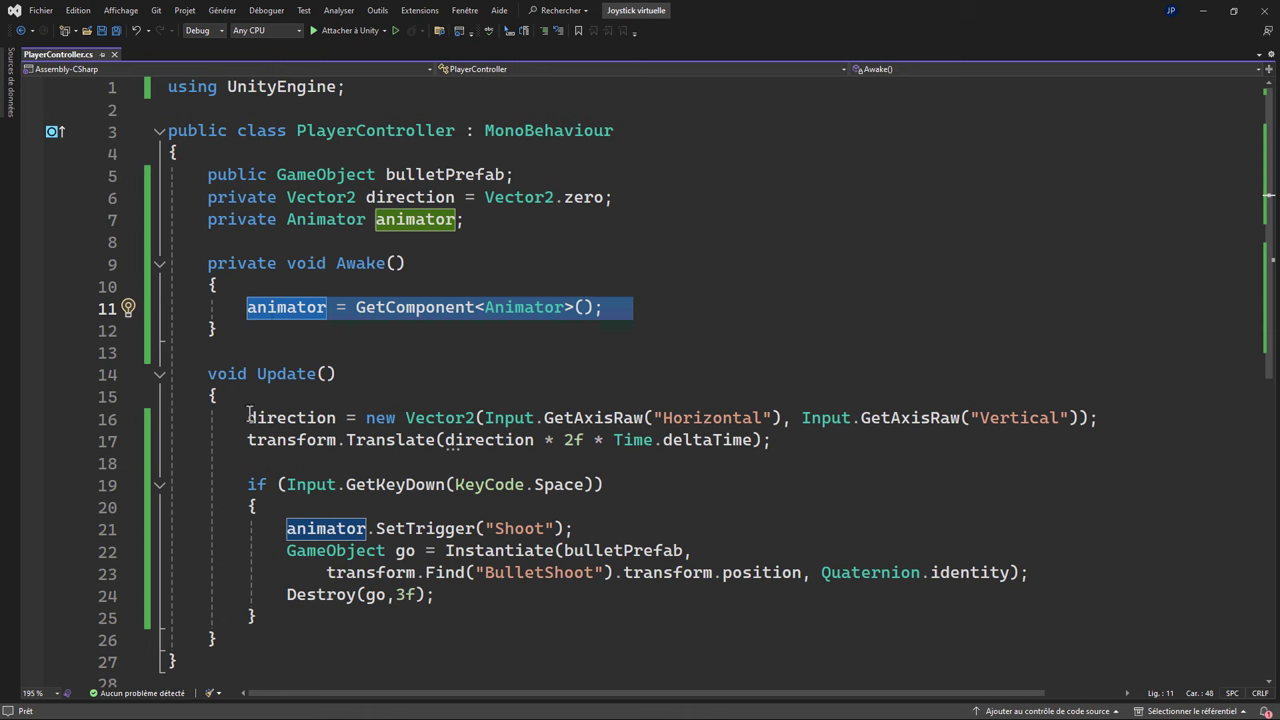
drag(247, 418, 1100, 418)
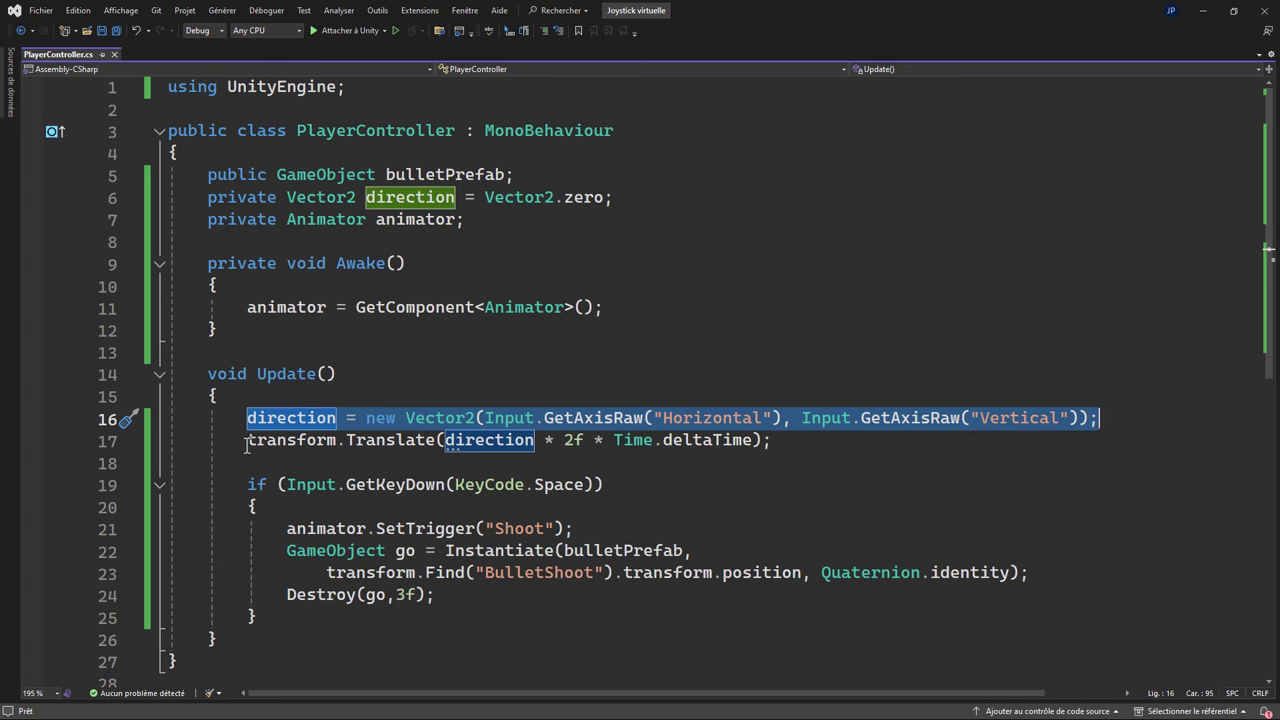
drag(246, 441, 774, 441)
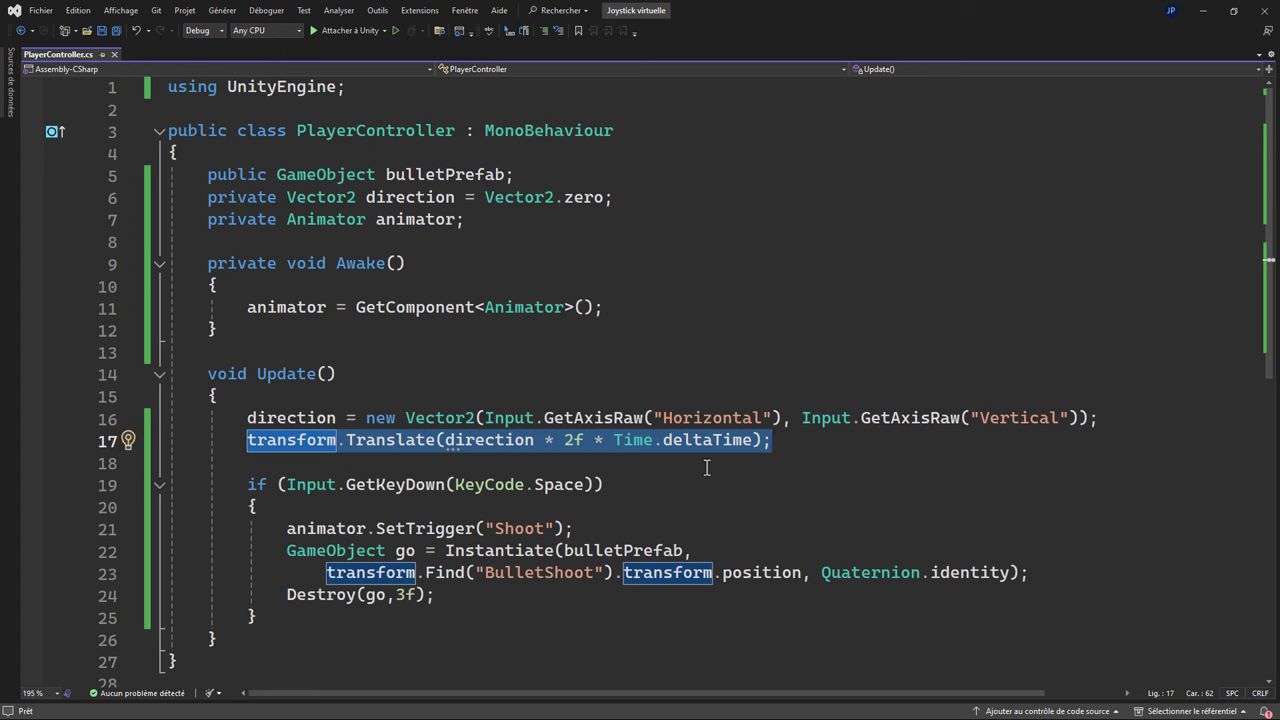
drag(244, 485, 604, 485)
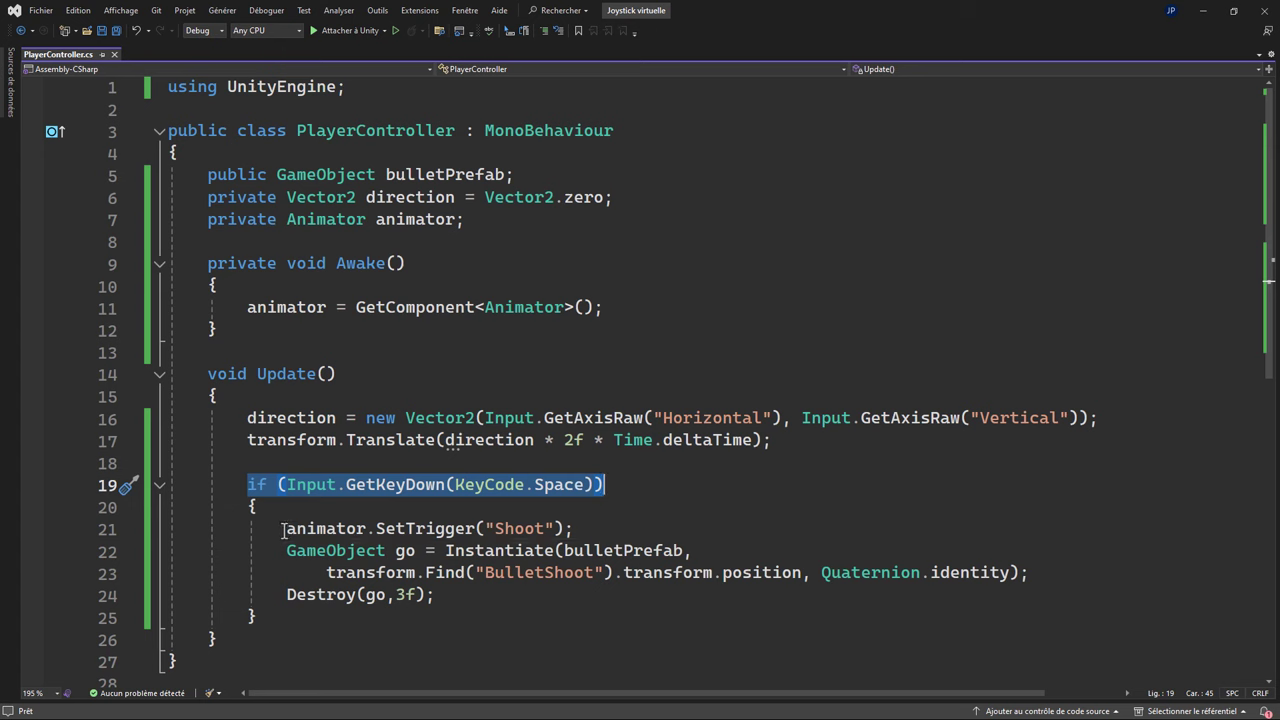
Highlight the SetTrigger, Instantiate, BulletShoot Find and Destroy lines of the shooting code.
drag(281, 529, 575, 529)
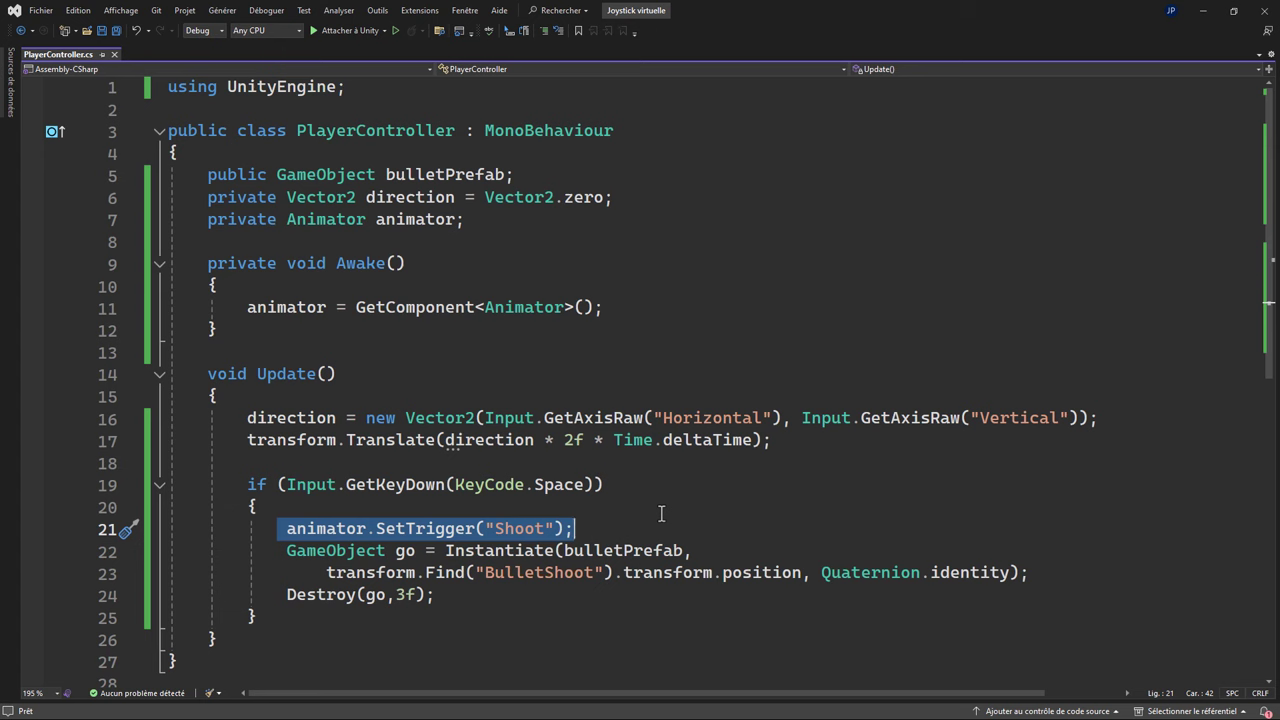
drag(285, 551, 705, 551)
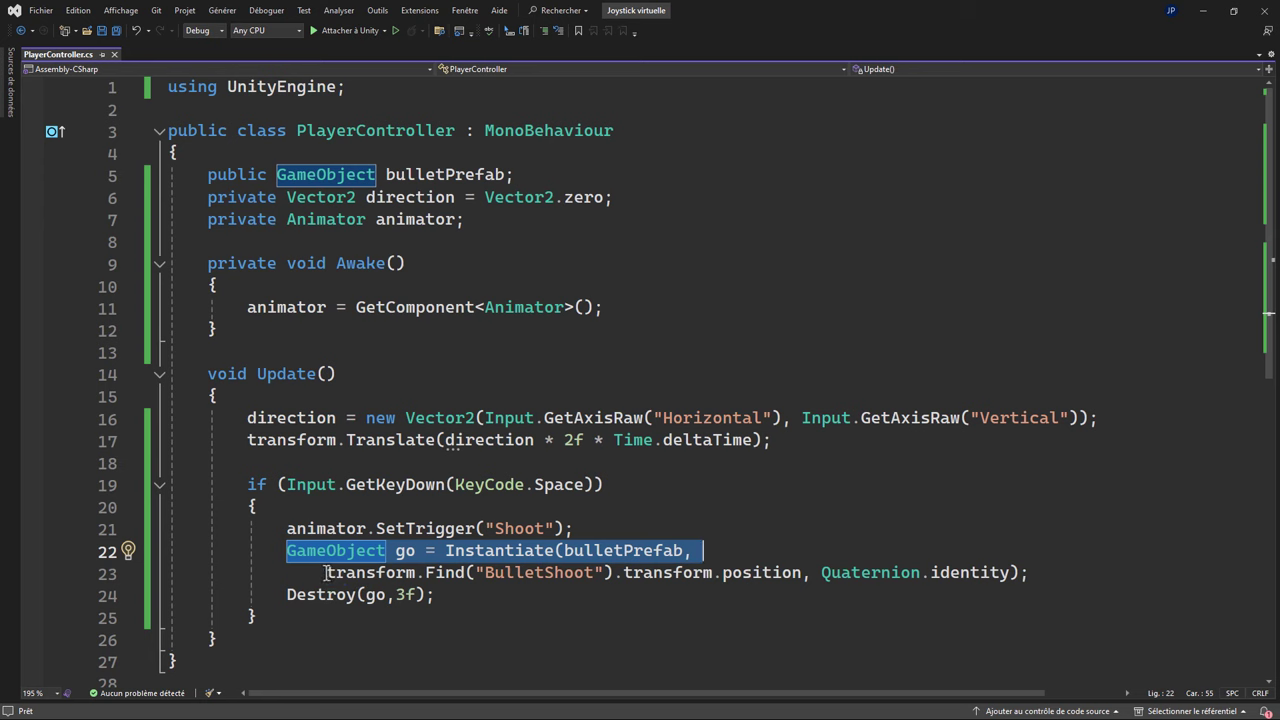
drag(328, 572, 614, 572)
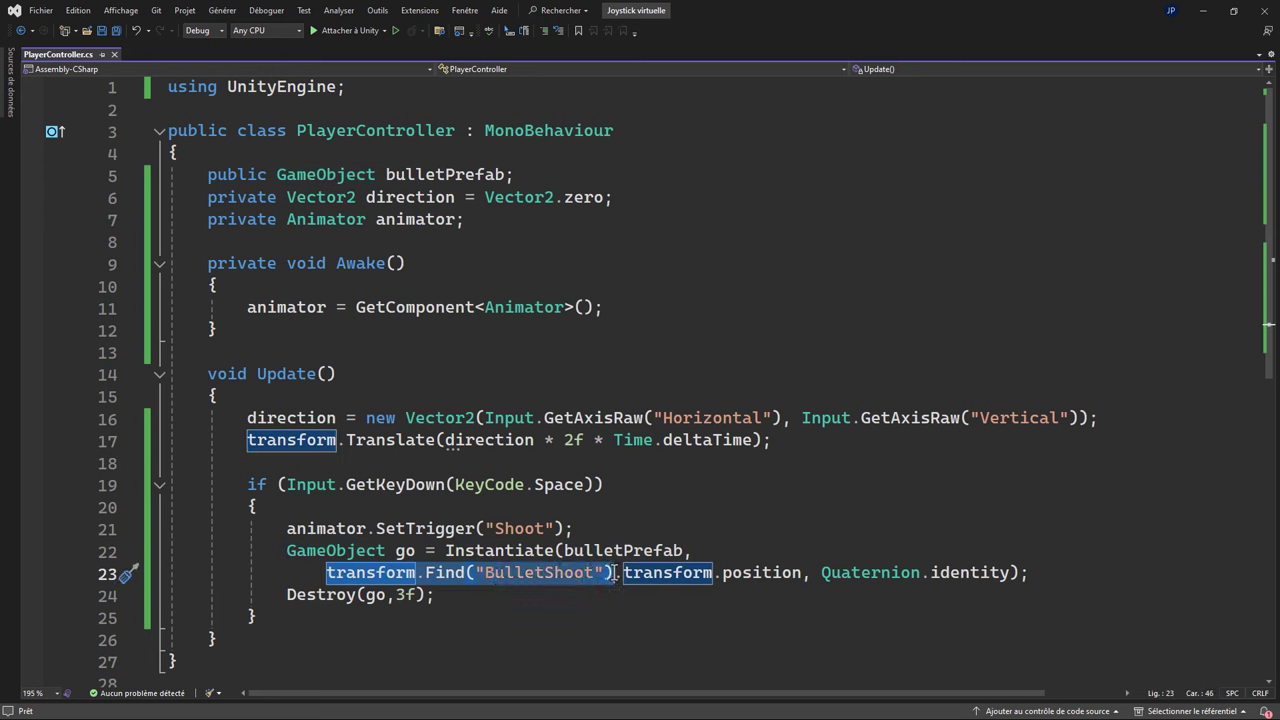
mouse_move(614, 573)
mouse_down()
mouse_move(804, 584)
mouse_move(1012, 573)
mouse_up()
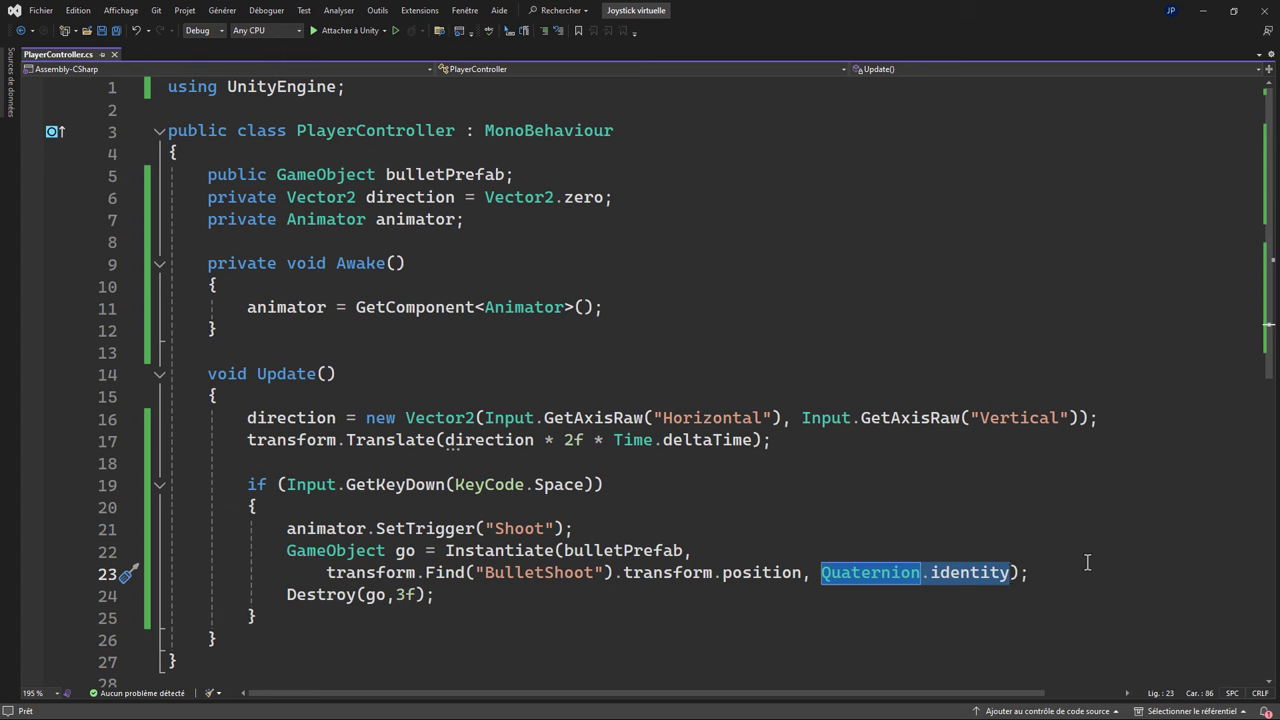
drag(280, 594, 436, 595)
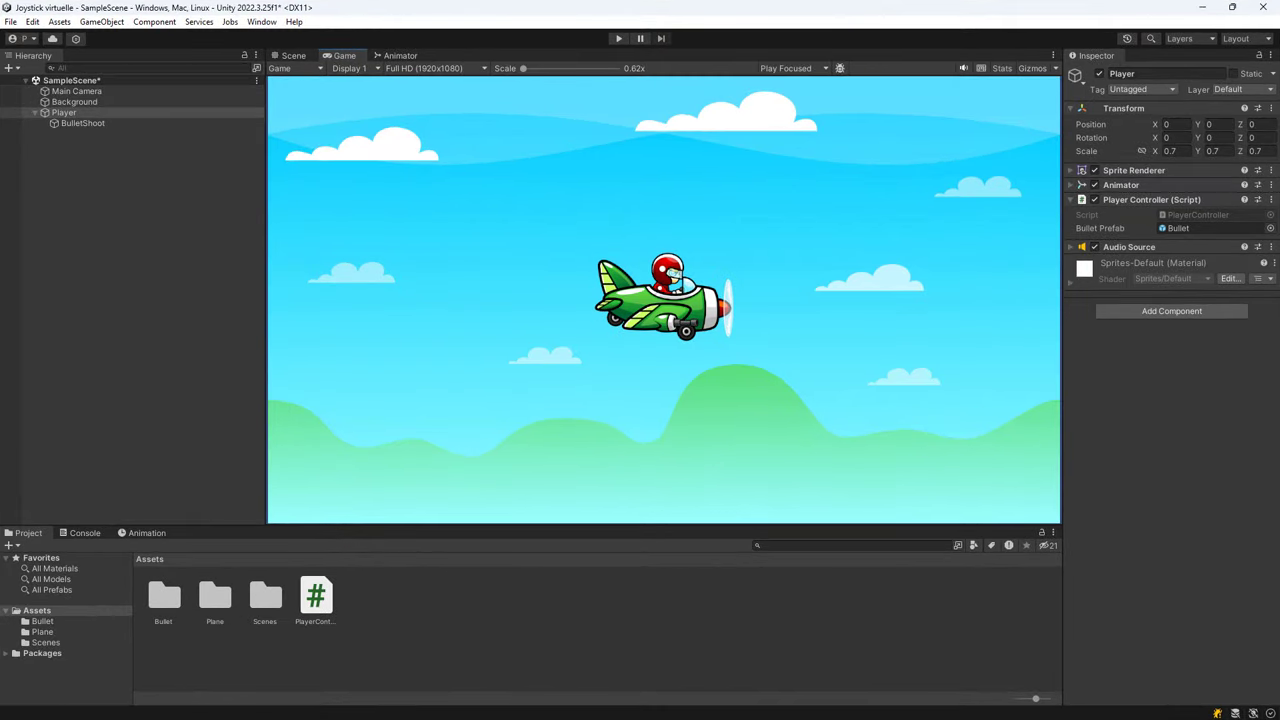
Install the Input System package from the Unity Registry and accept enabling the new backends.
click(261, 21)
click(303, 268)
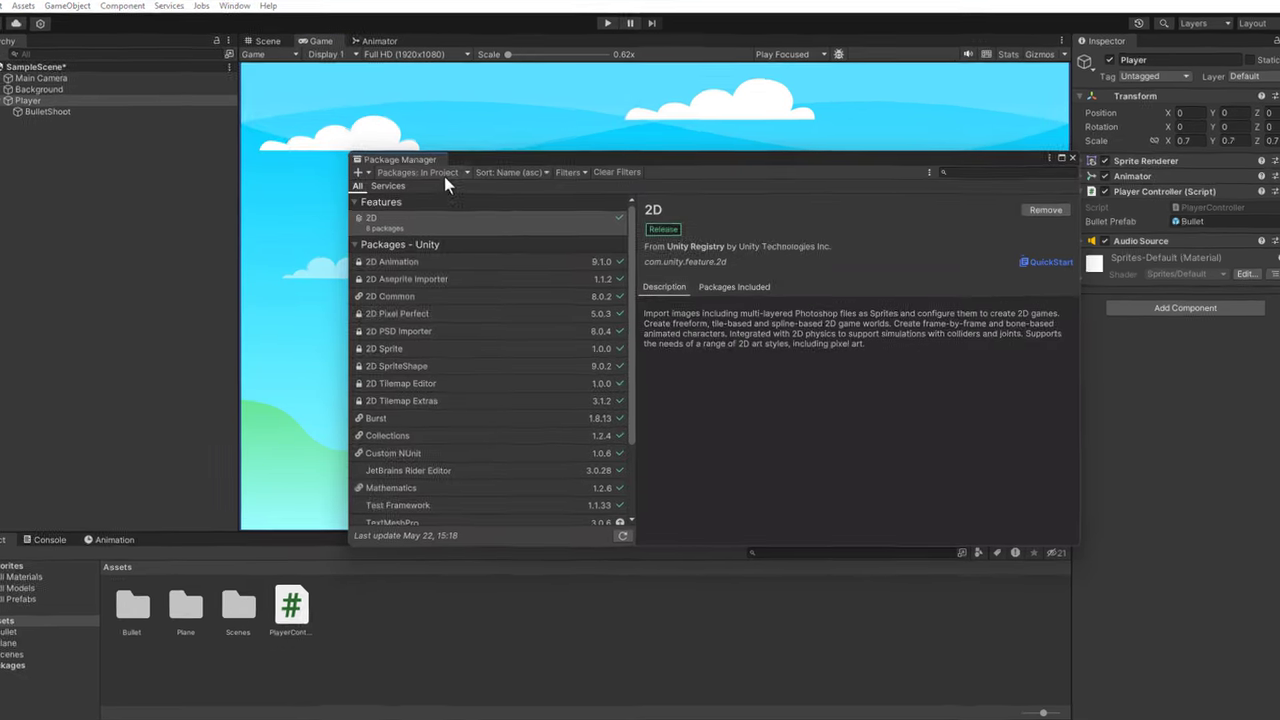
click(441, 181)
click(440, 193)
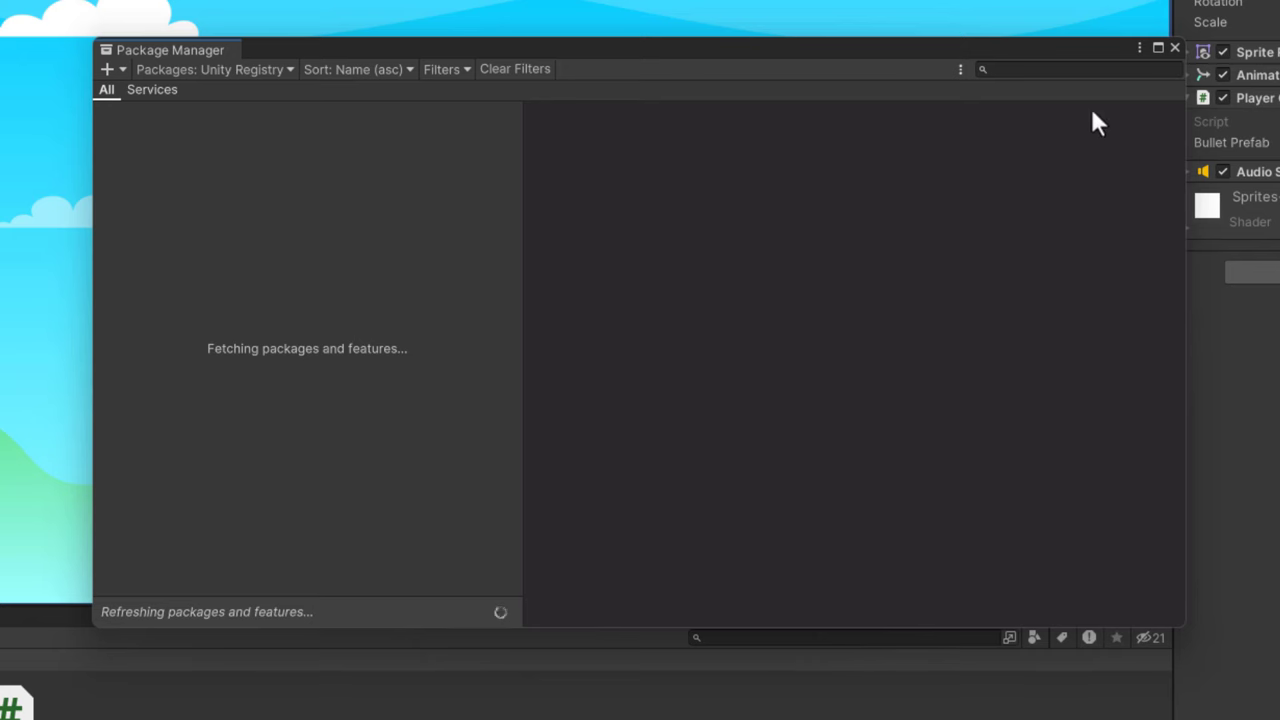
click(1017, 70)
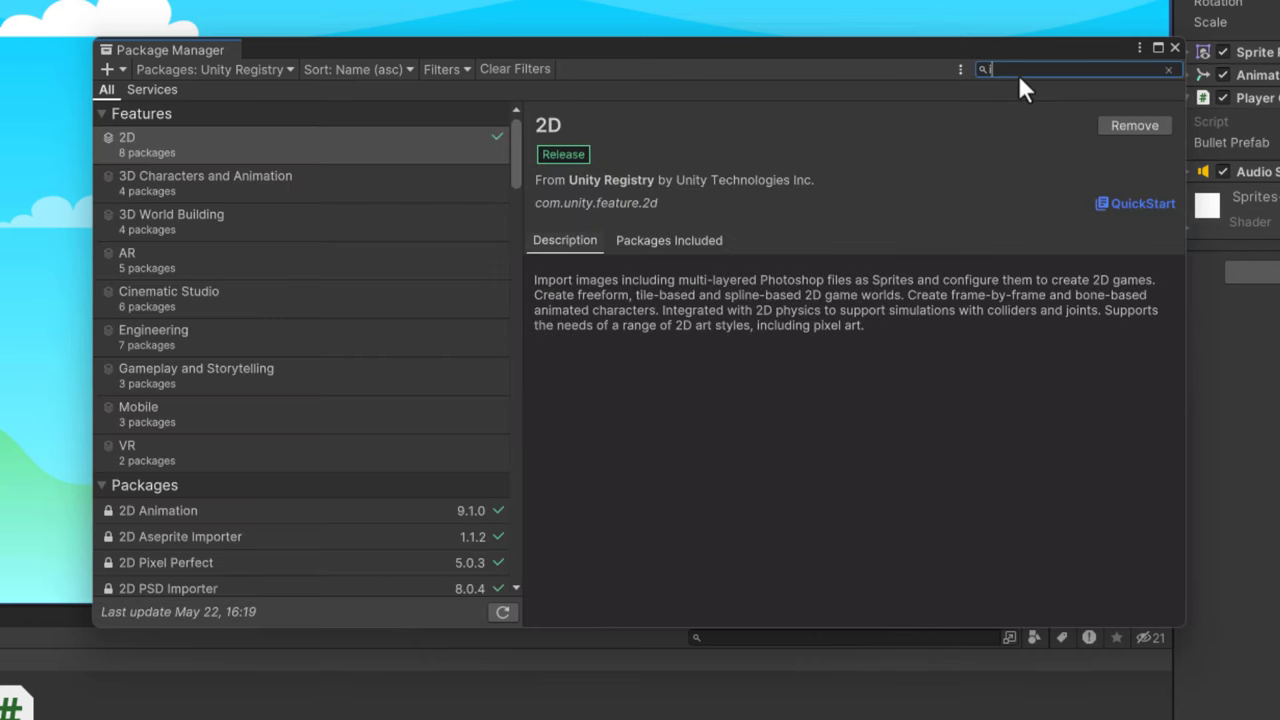
text(input)
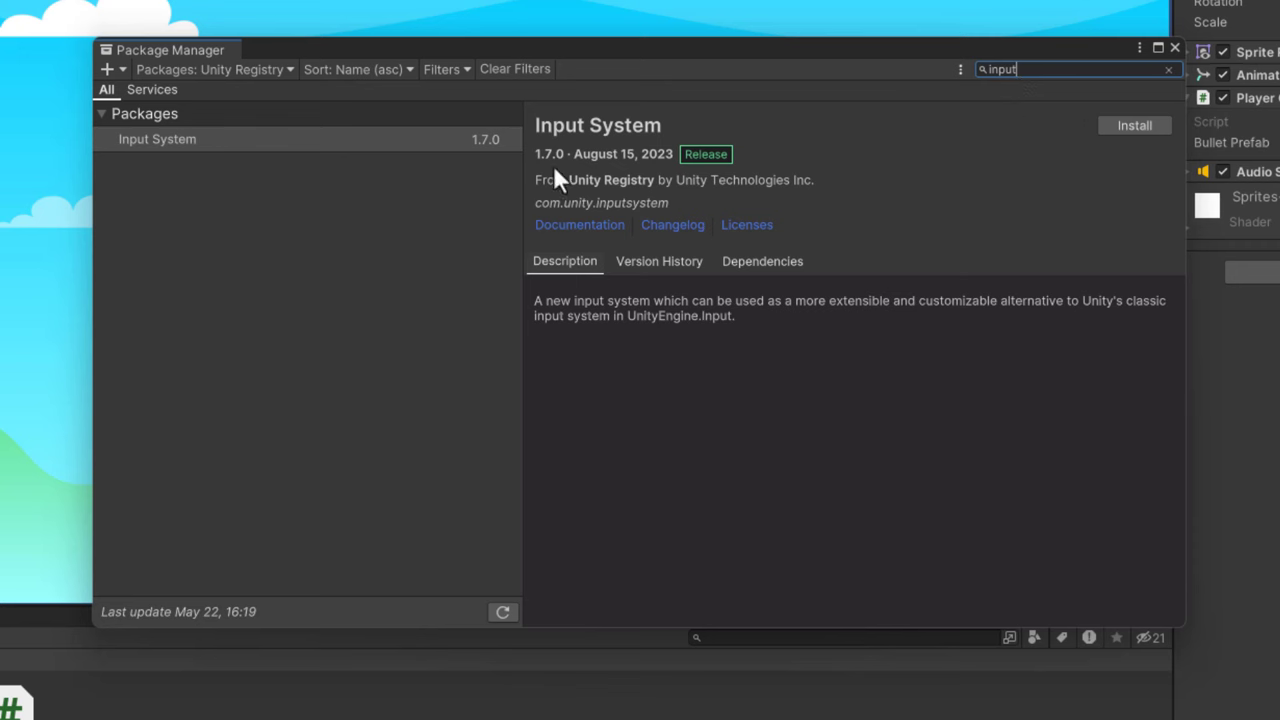
click(1120, 125)
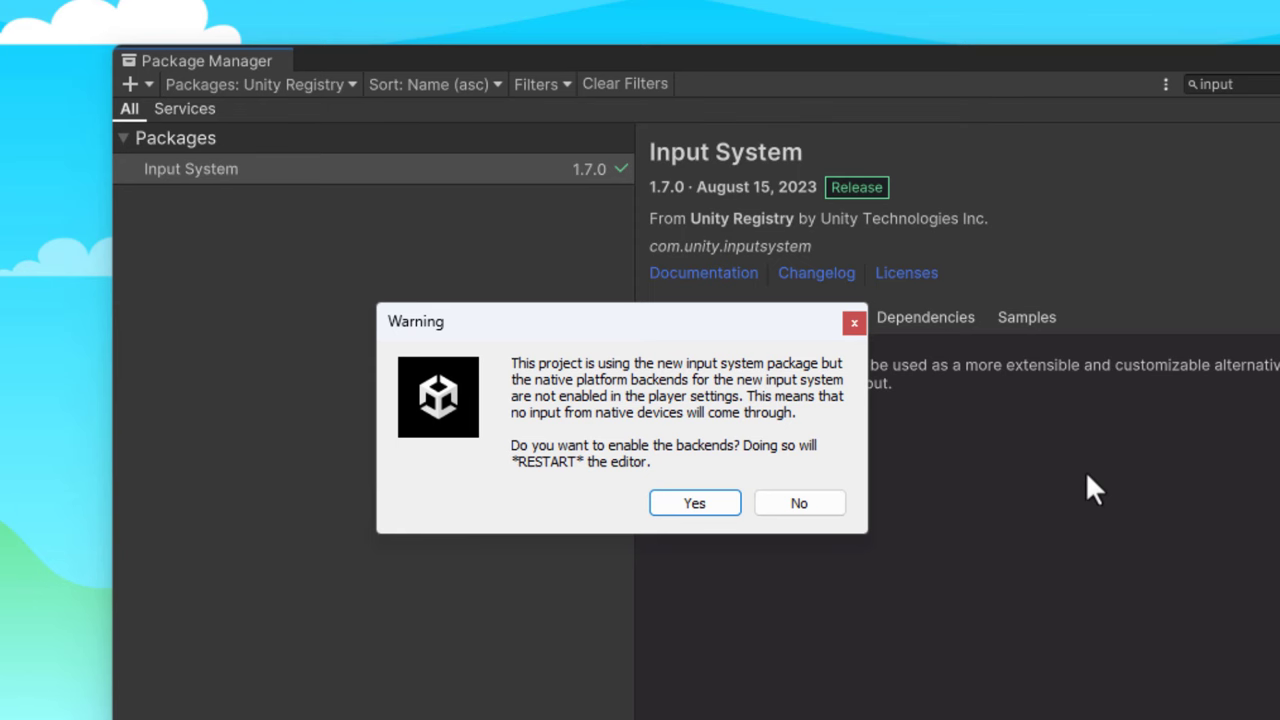
click(699, 506)
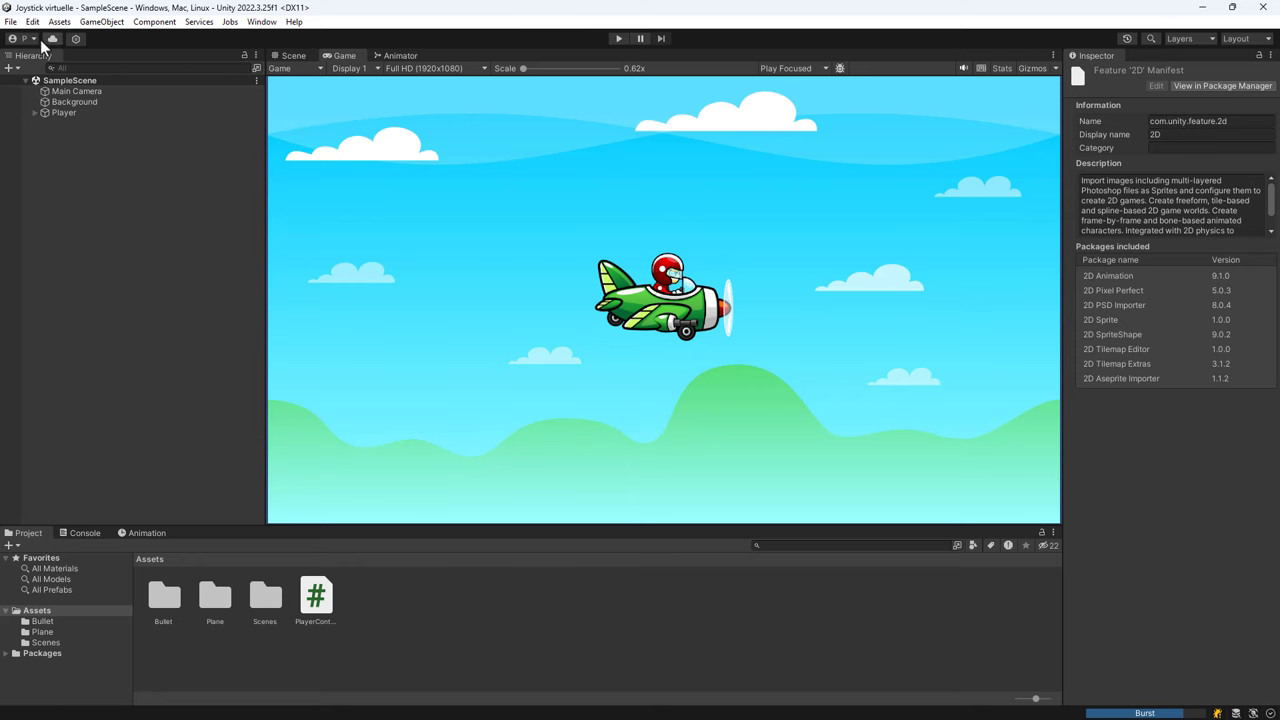
Set Player Settings Active Input Handling to Input System Package (New) and restart the editor.
click(11, 22)
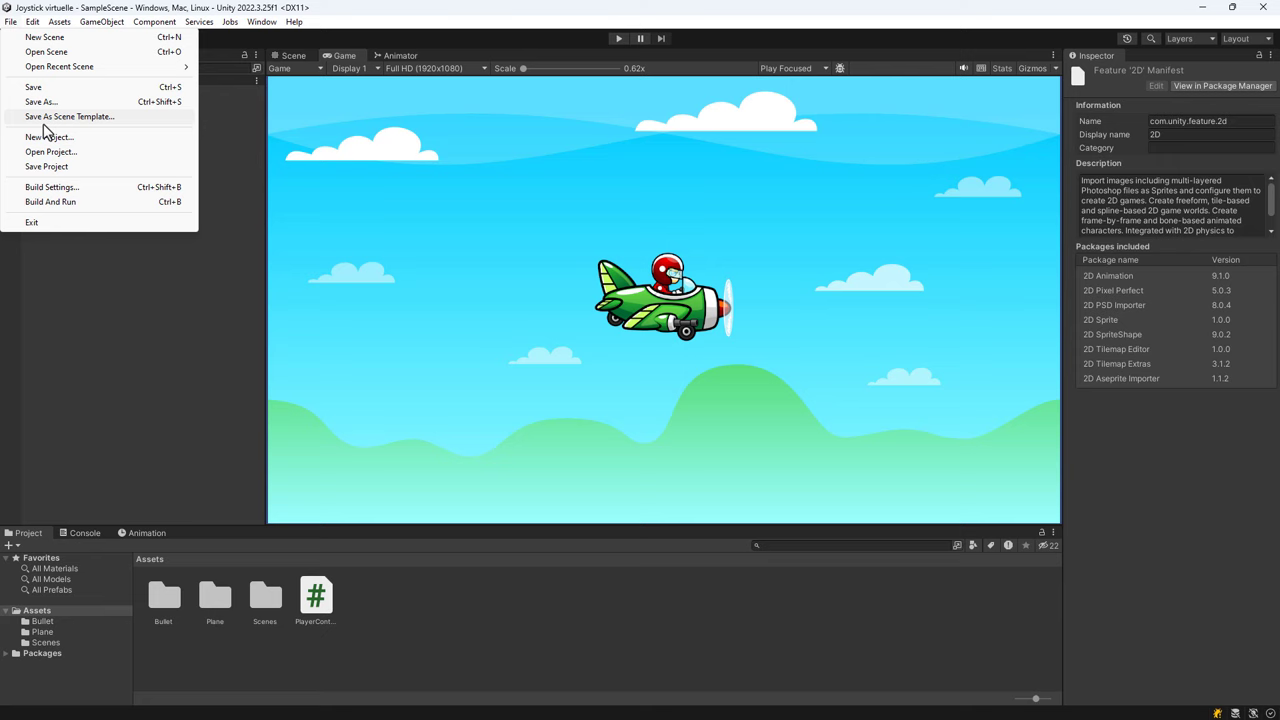
click(57, 186)
click(431, 493)
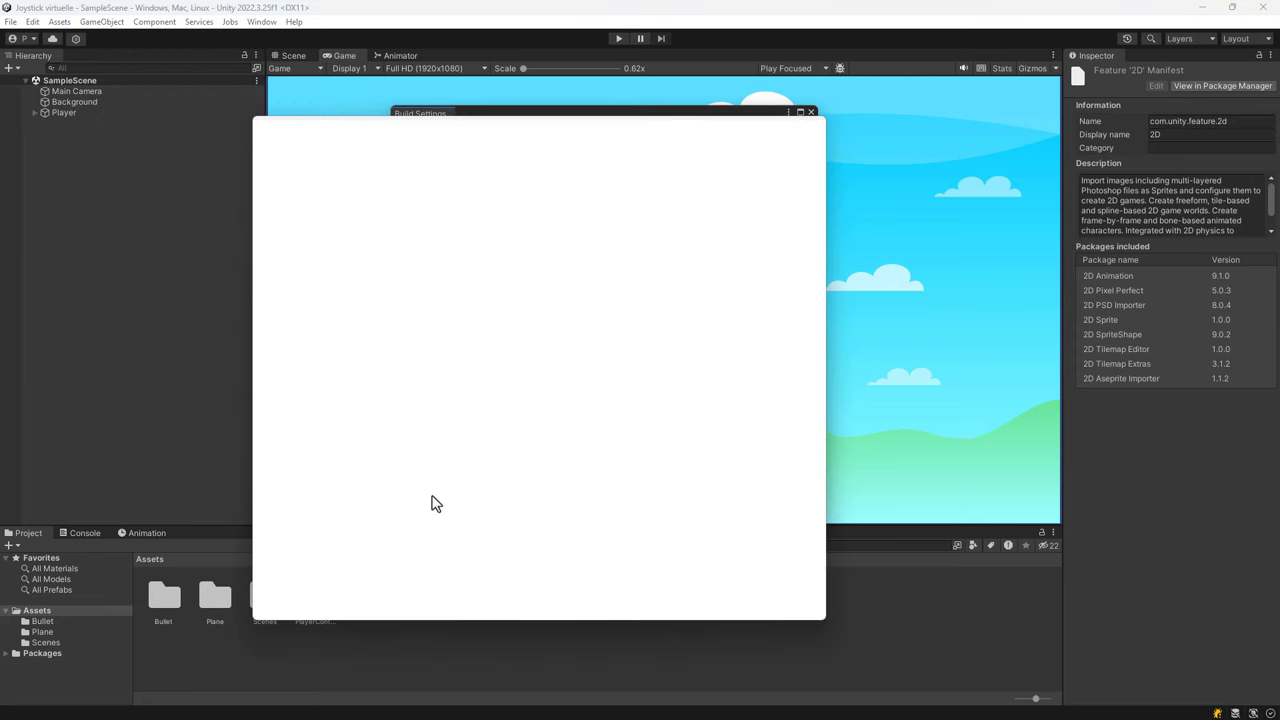
scroll(488, 440, down, 5)
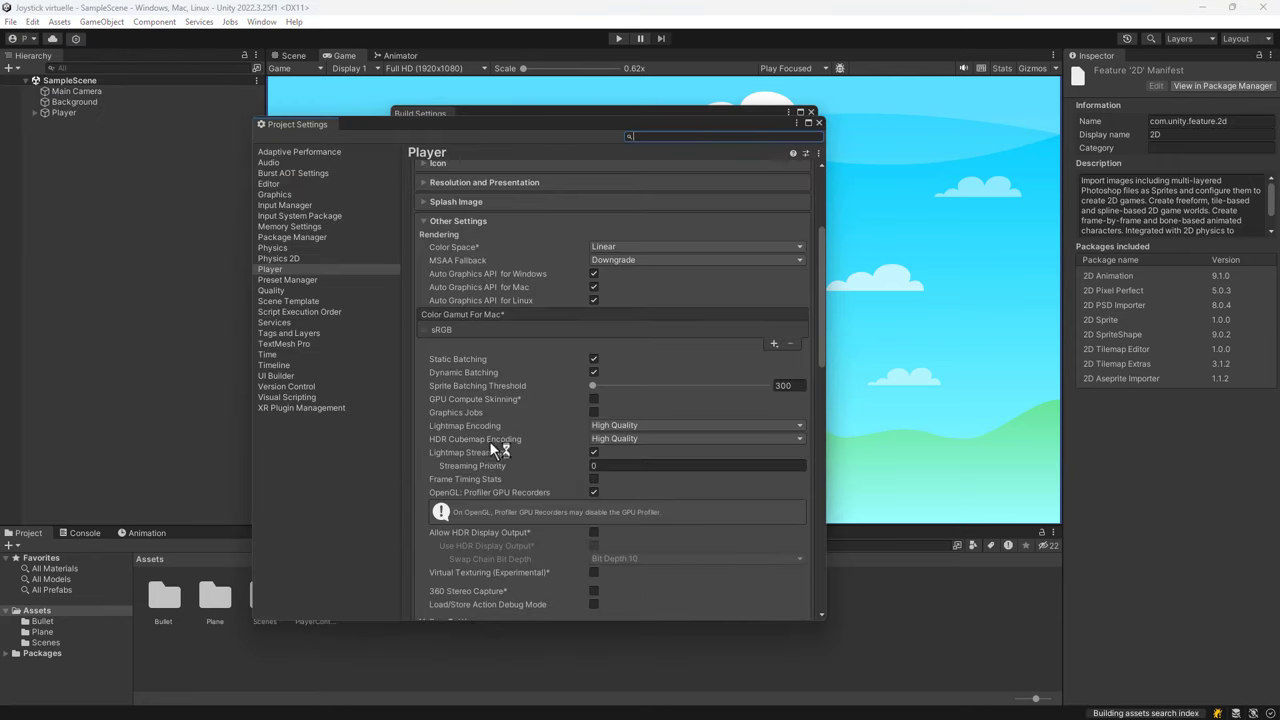
scroll(490, 441, down, 5)
scroll(490, 442, down, 5)
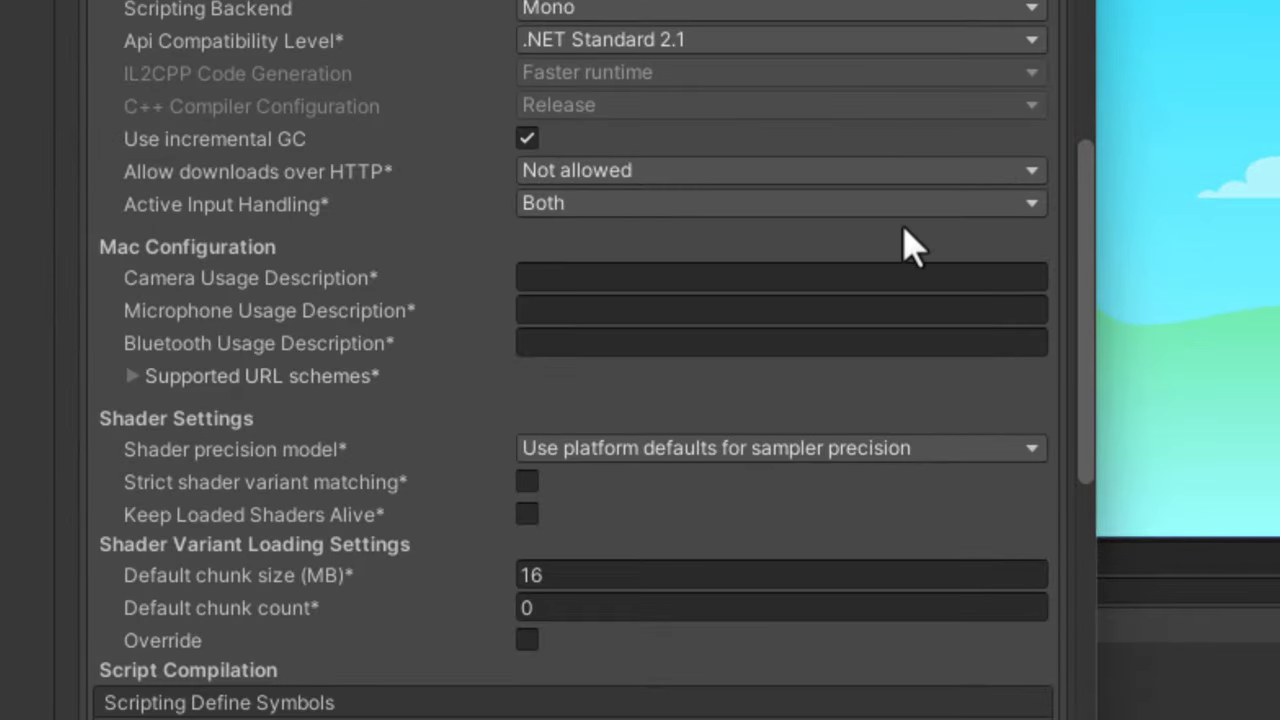
click(1020, 205)
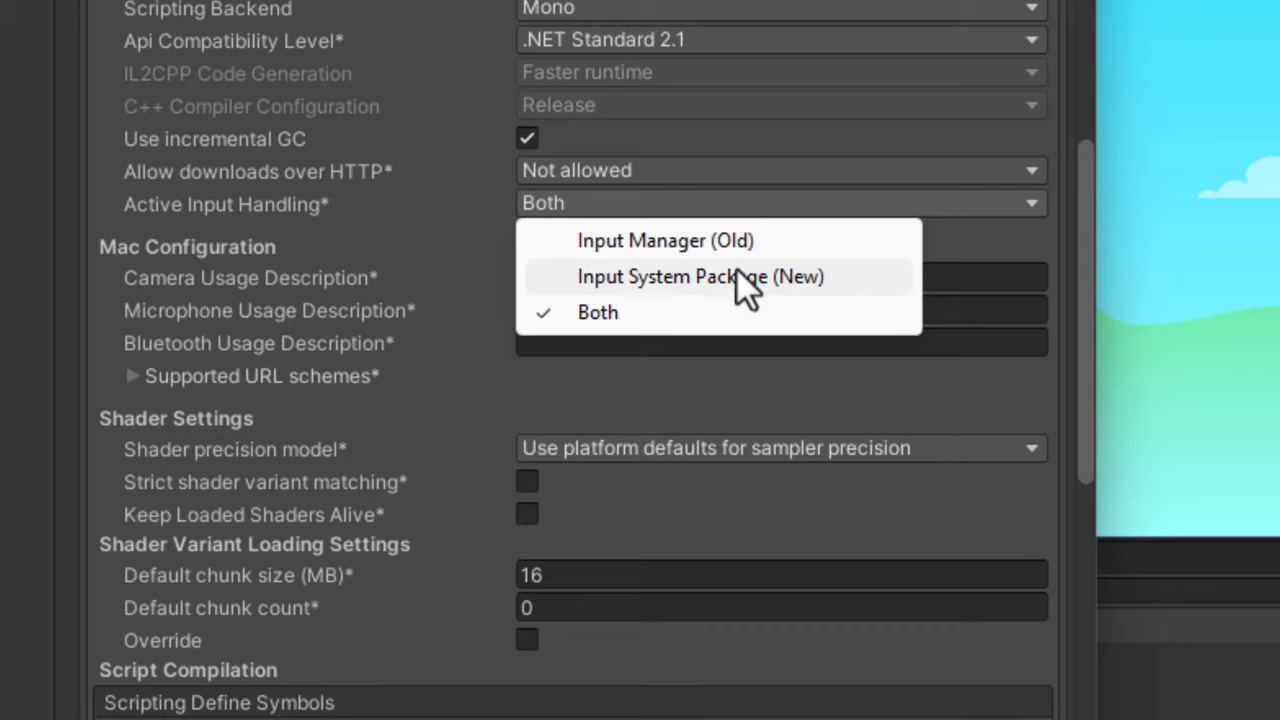
click(648, 278)
click(733, 218)
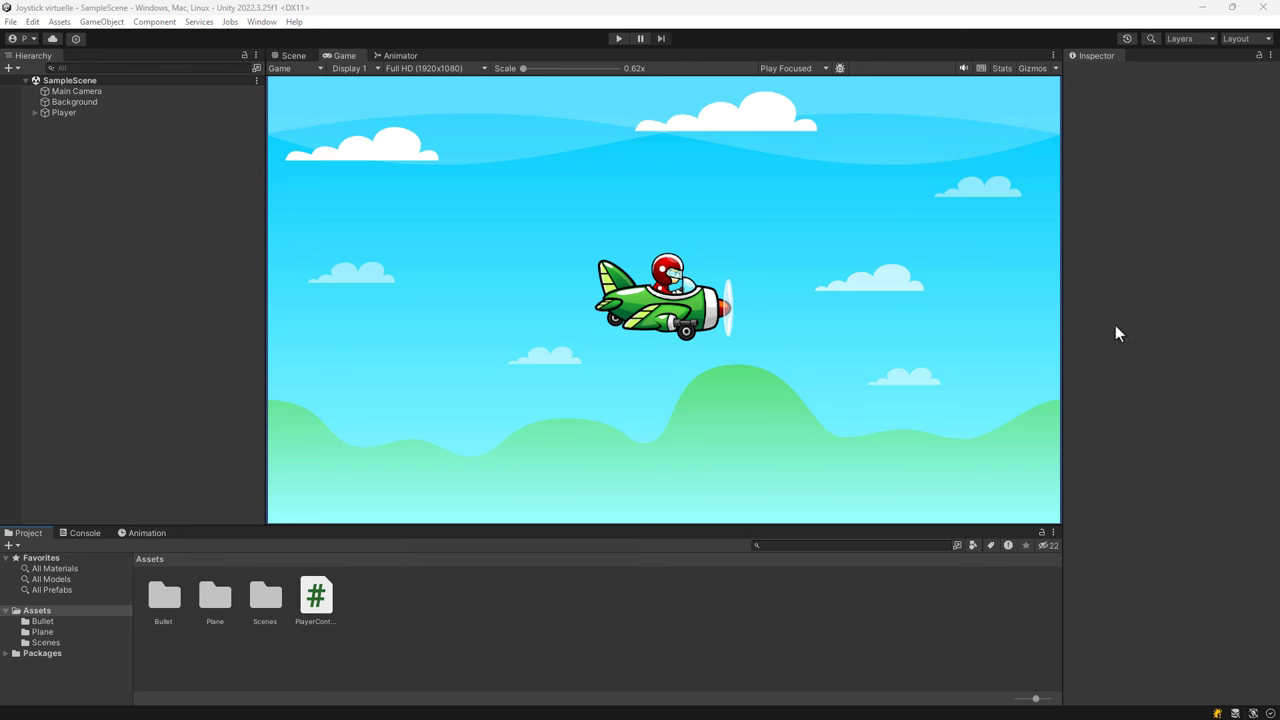
Create an Input Actions asset in Assets named Player Controls.
right_click(402, 580)
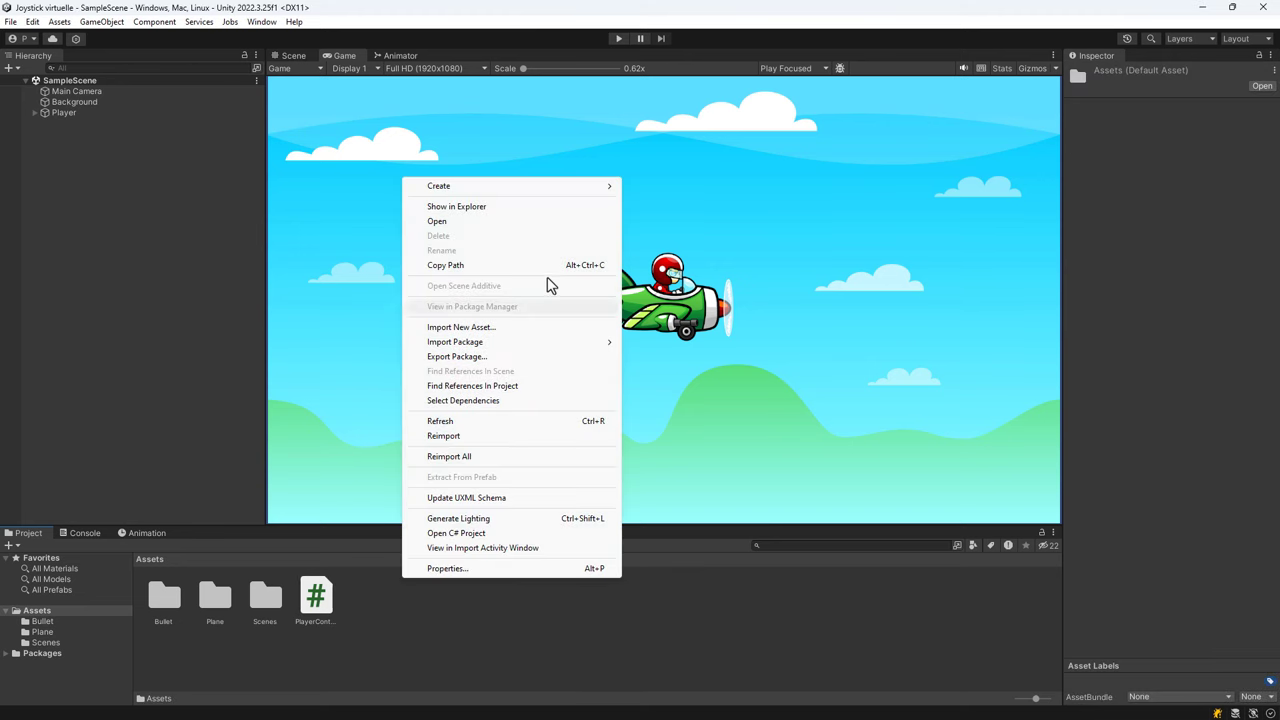
mouse_move(470, 186)
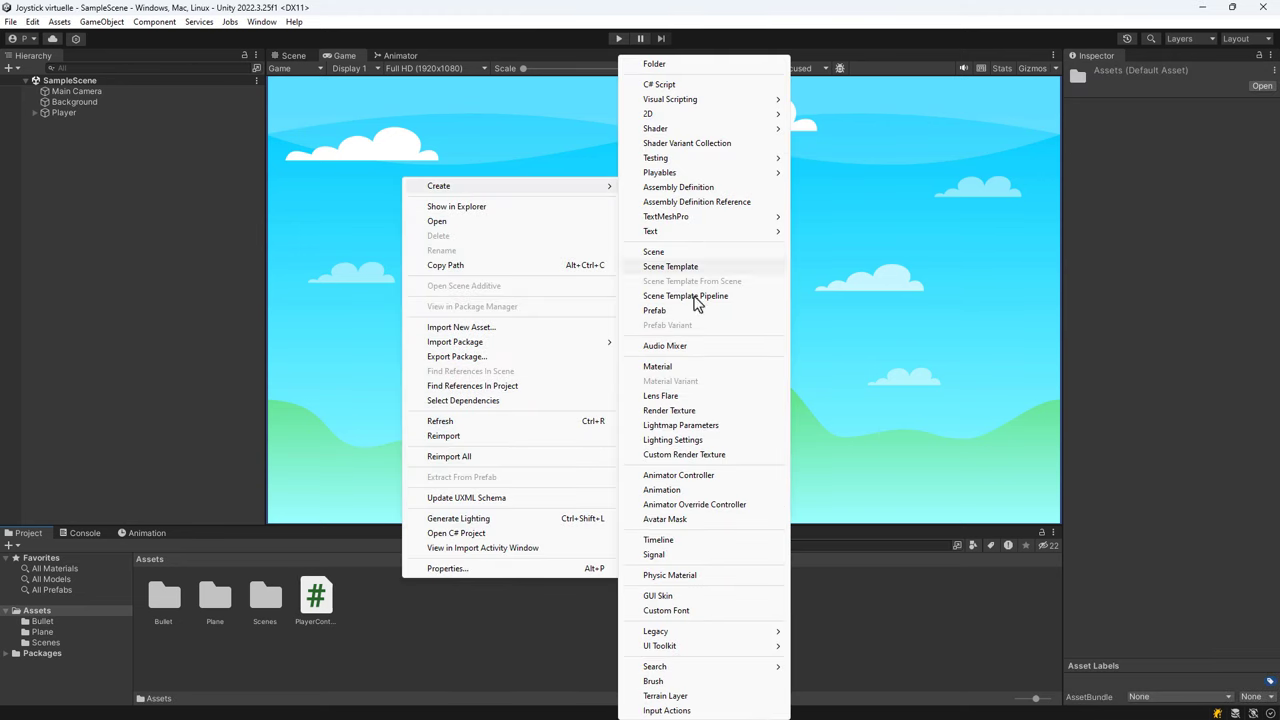
click(667, 710)
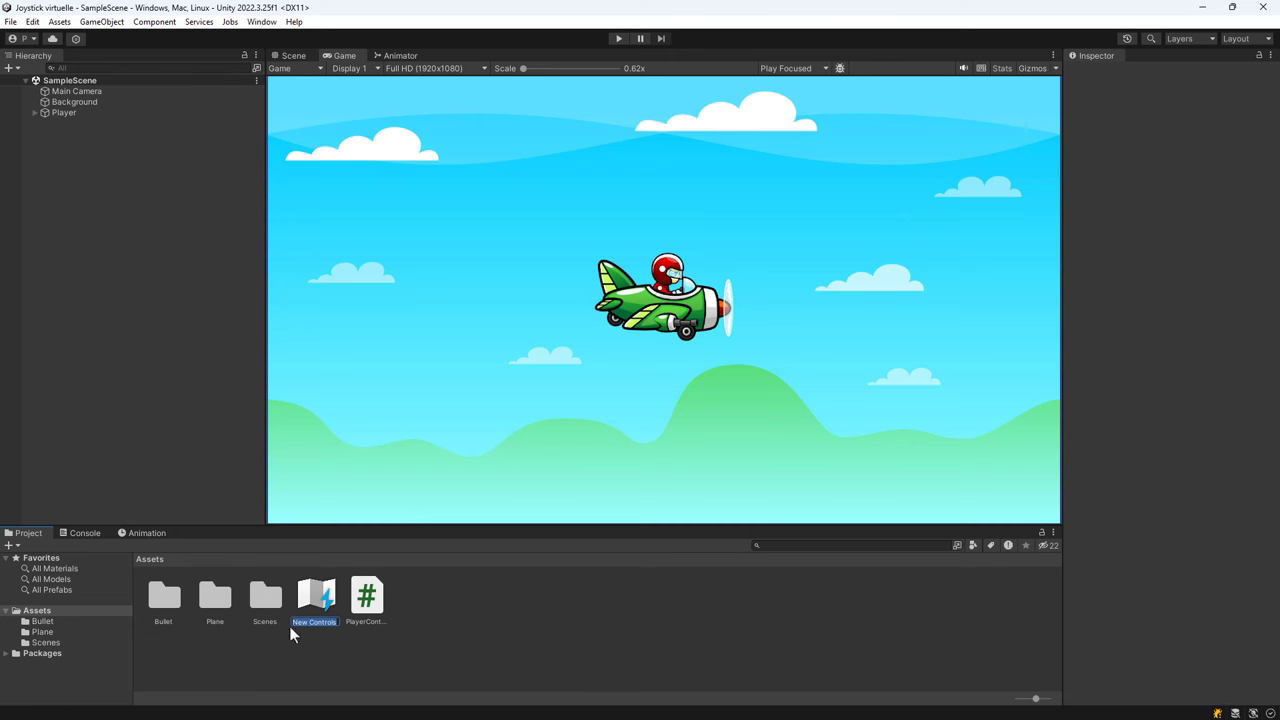
text(Pla)
text(yer)
key(Return)
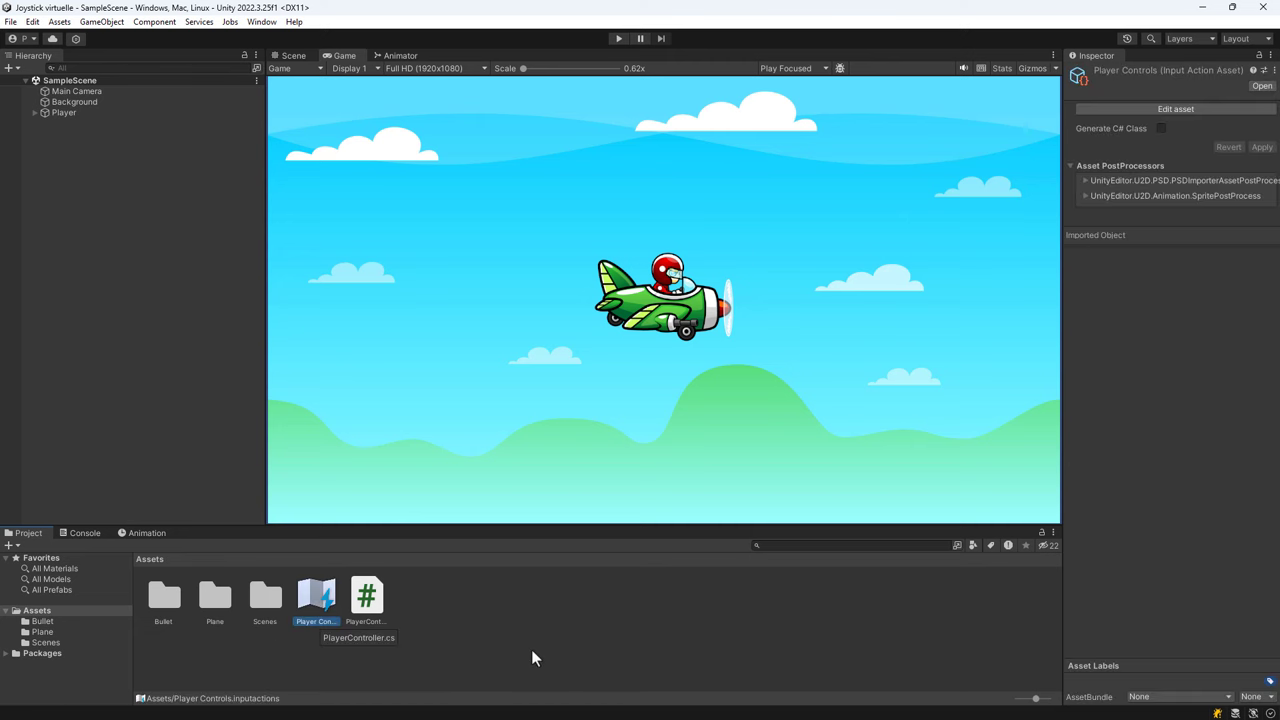
Open Player Controls in the actions editor and add an action map named Player.
double_click(307, 601)
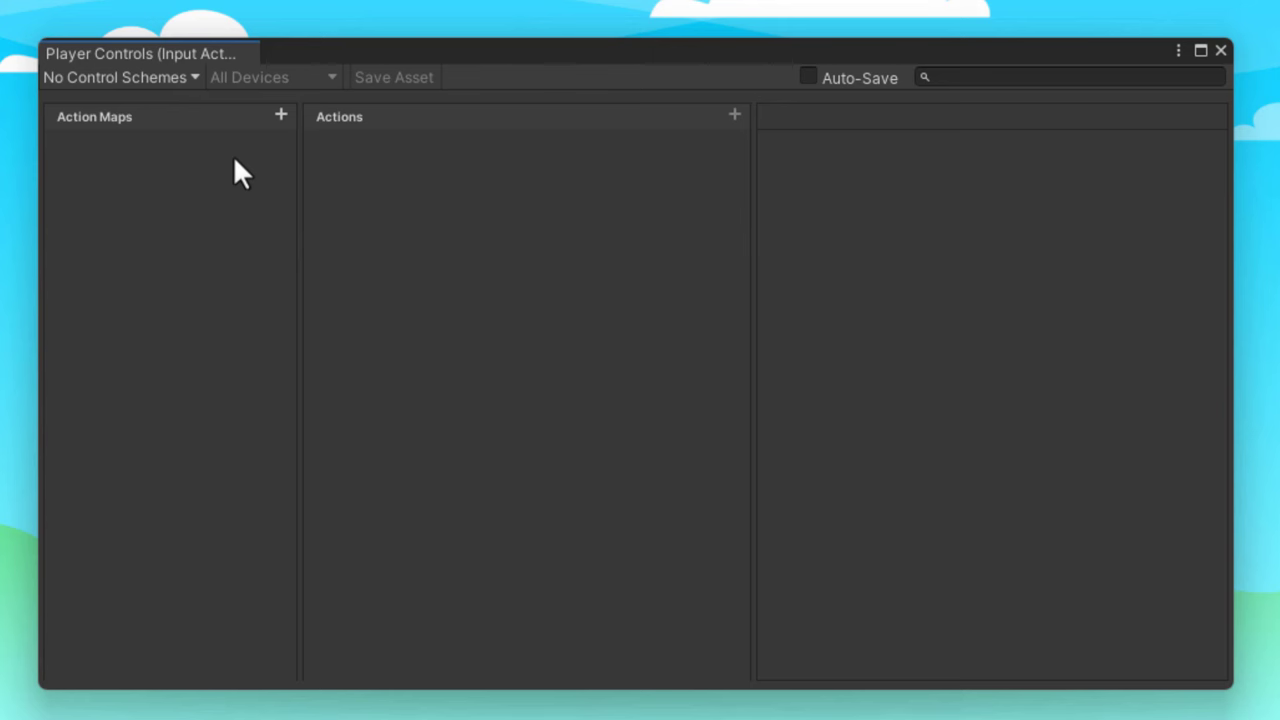
click(277, 115)
text(Player)
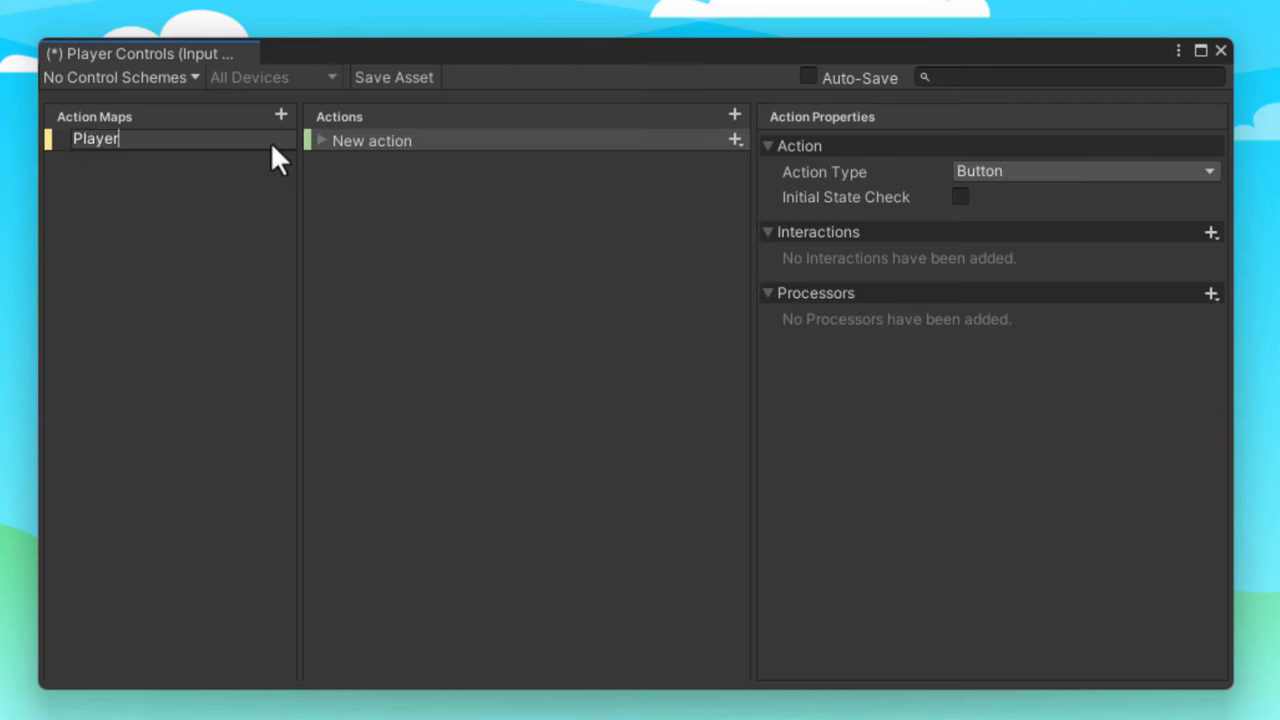
key(Return)
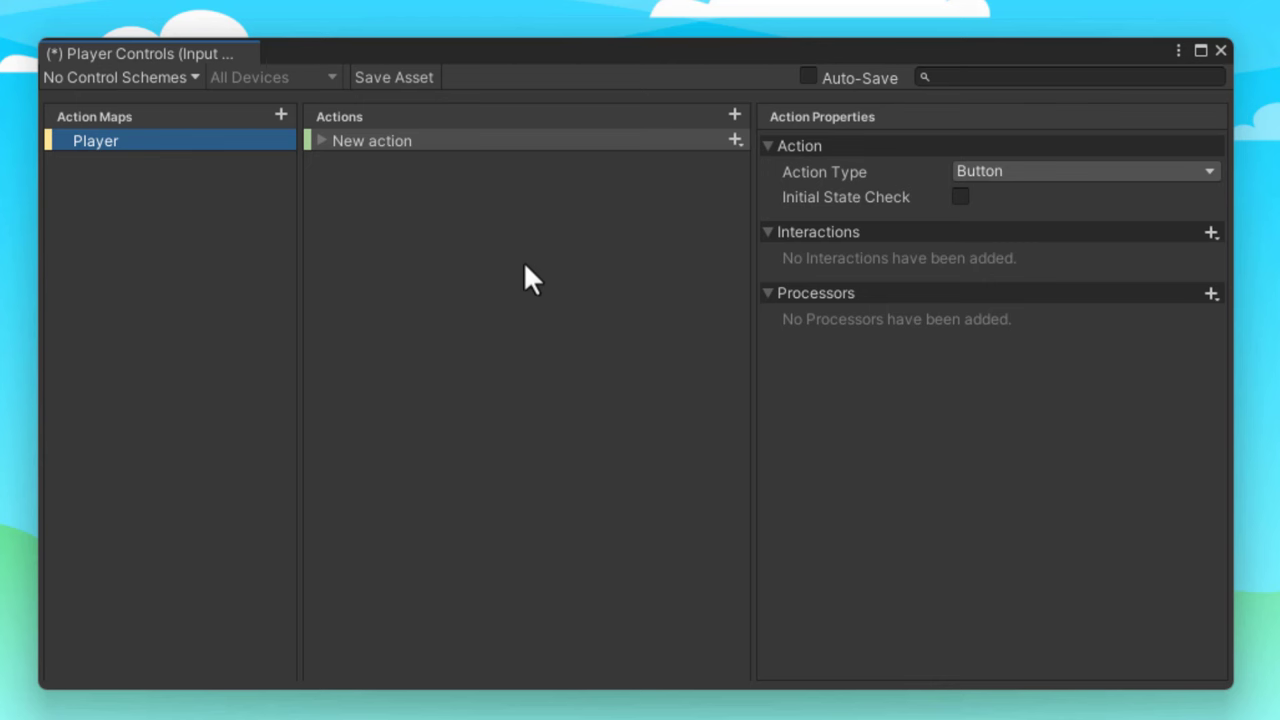
Delete the default New action and add a fresh action to the Player map.
click(320, 140)
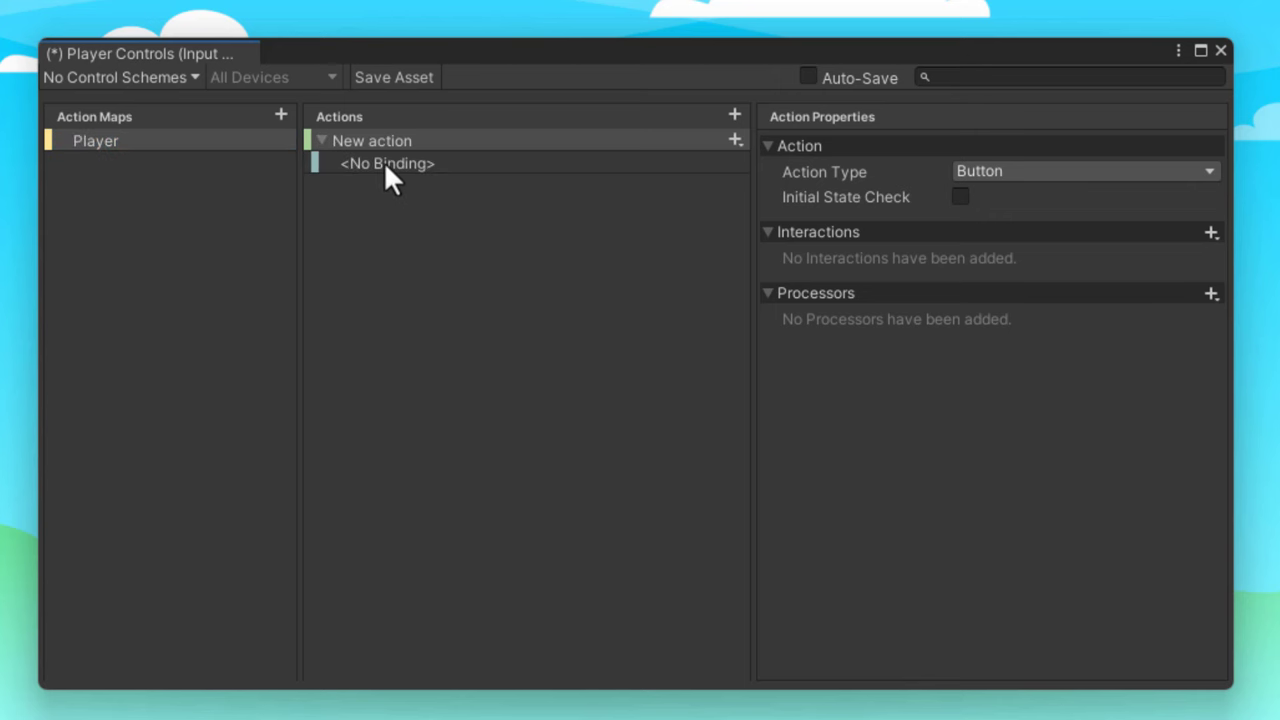
click(489, 142)
key(Delete)
click(734, 116)
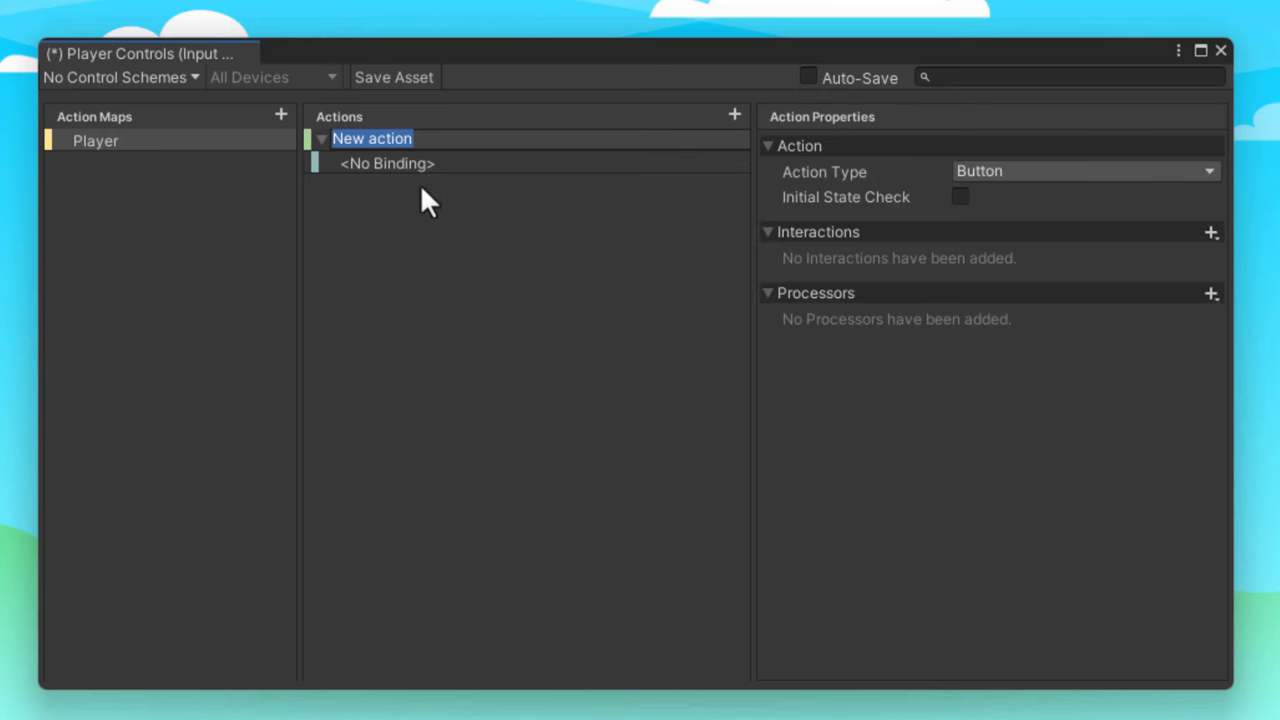
Name the action Move, make it Value type with Vector 2 control, and delete its empty binding.
text(Move)
key(Return)
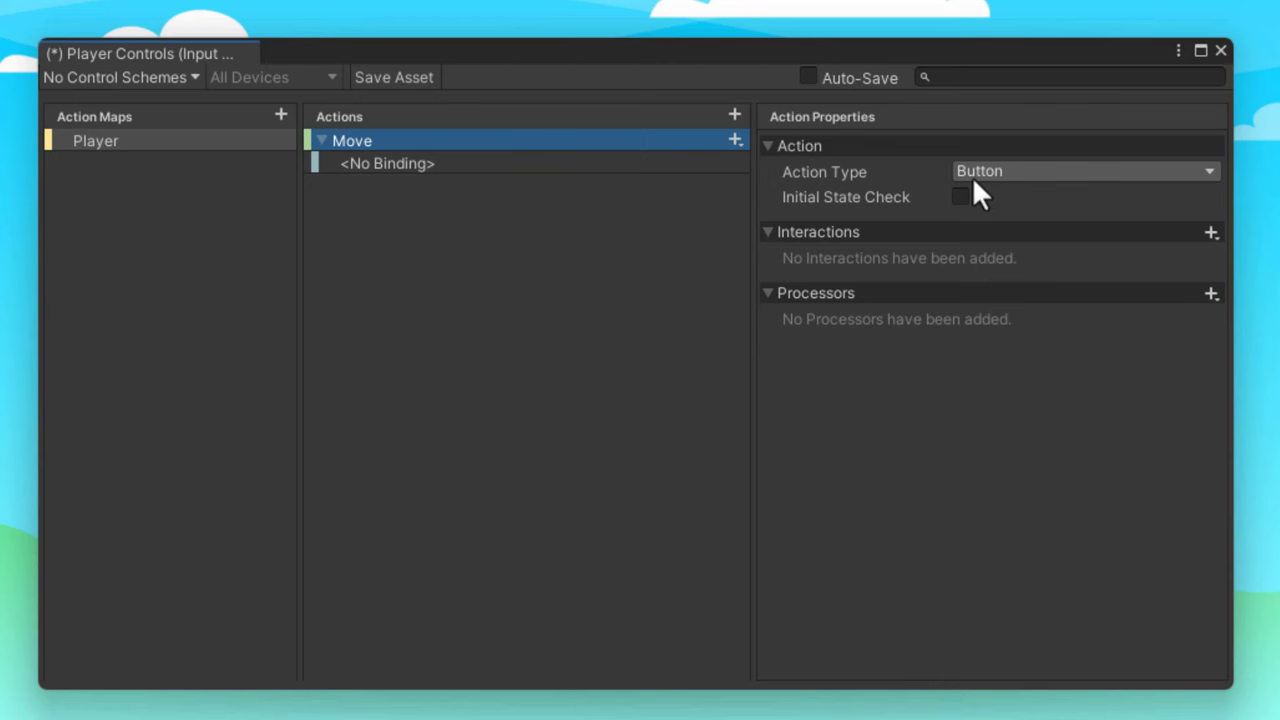
click(978, 176)
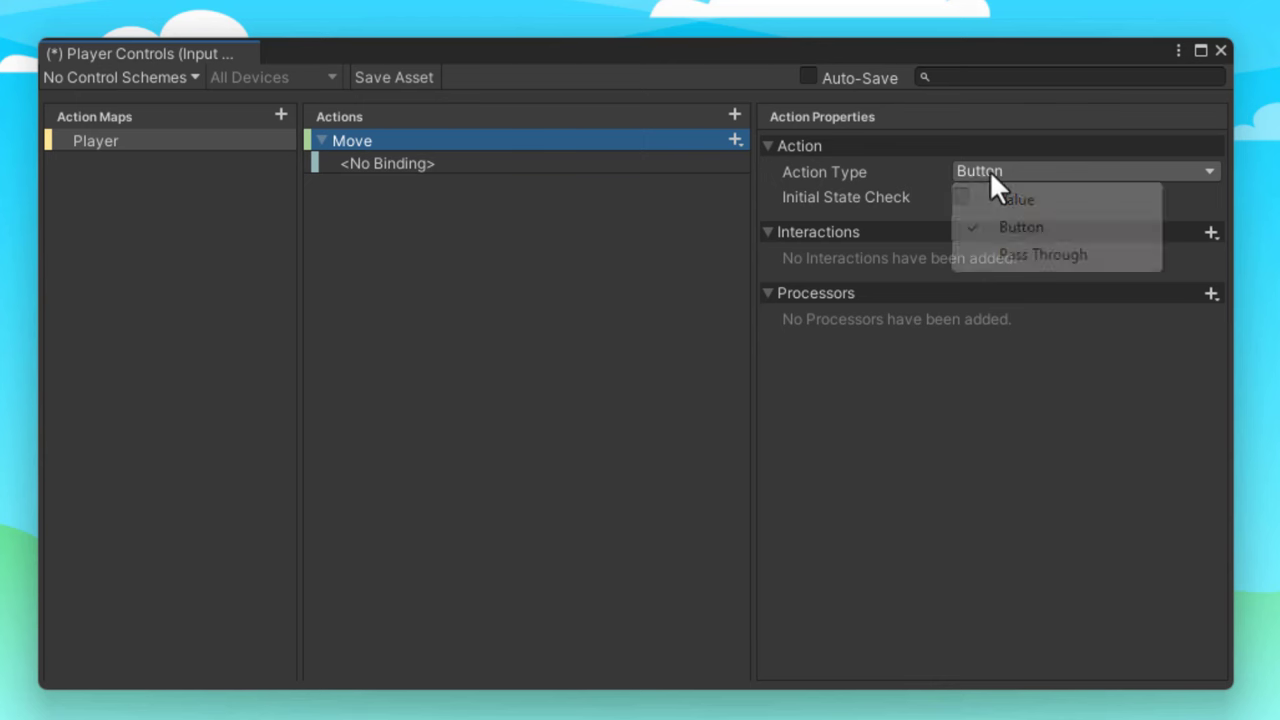
click(1006, 199)
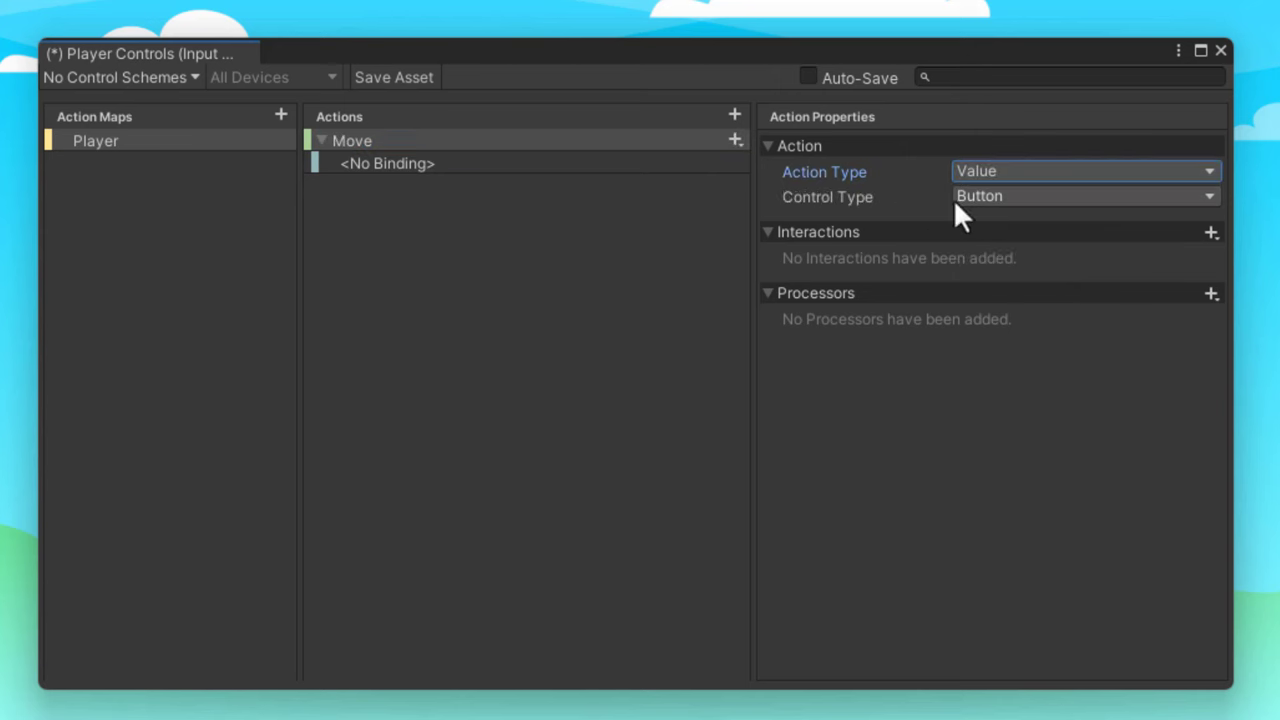
click(960, 197)
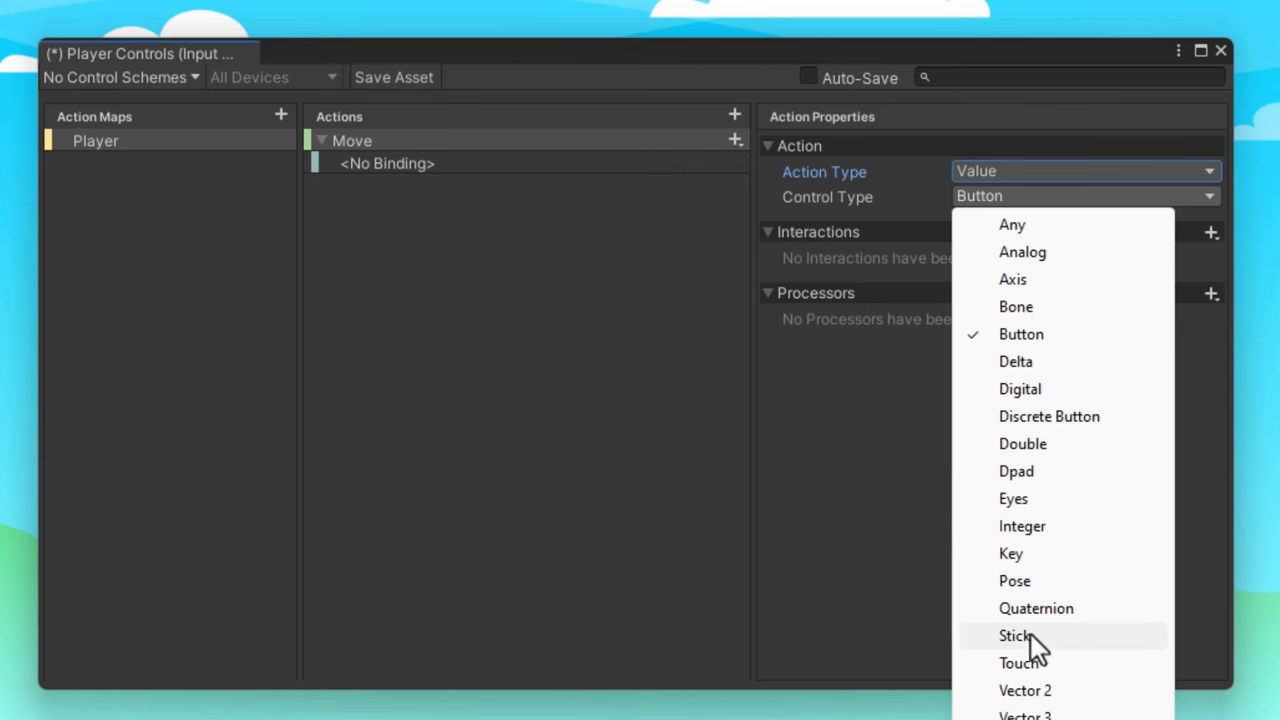
click(1032, 698)
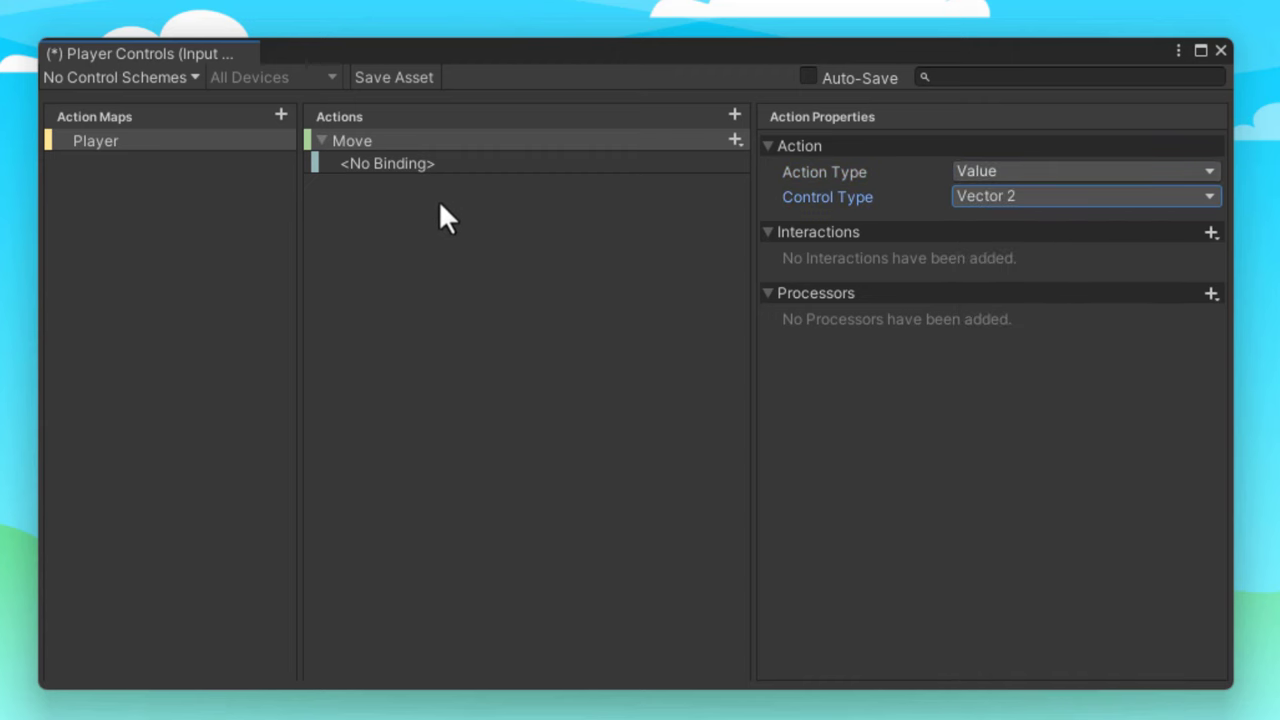
click(381, 167)
key(Delete)
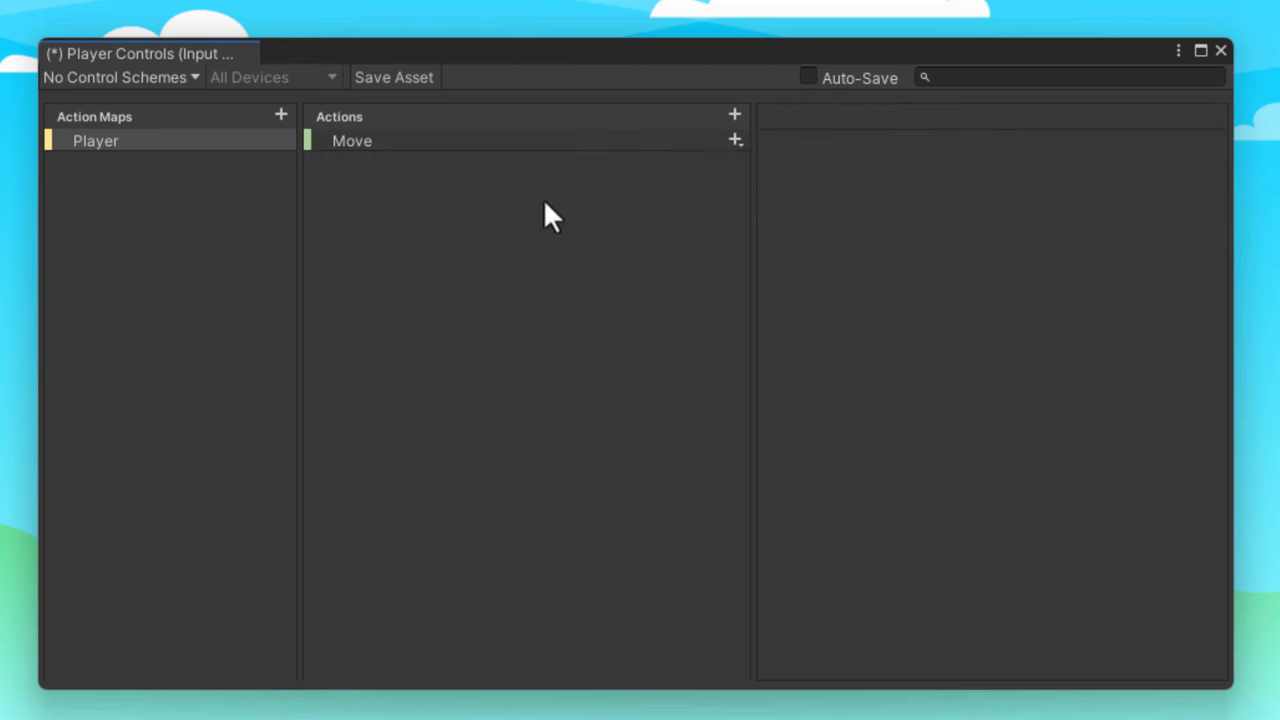
Add an Up/Down/Left/Right 2D Vector composite binding to Move.
click(734, 139)
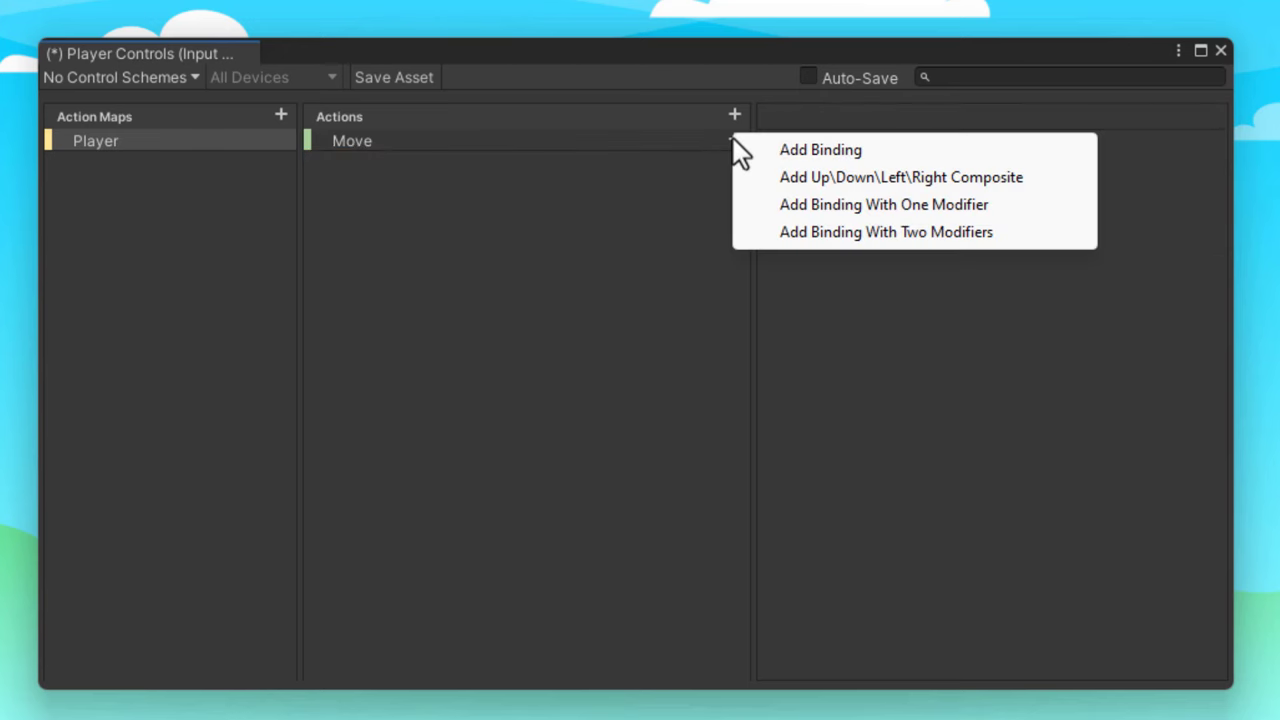
click(821, 178)
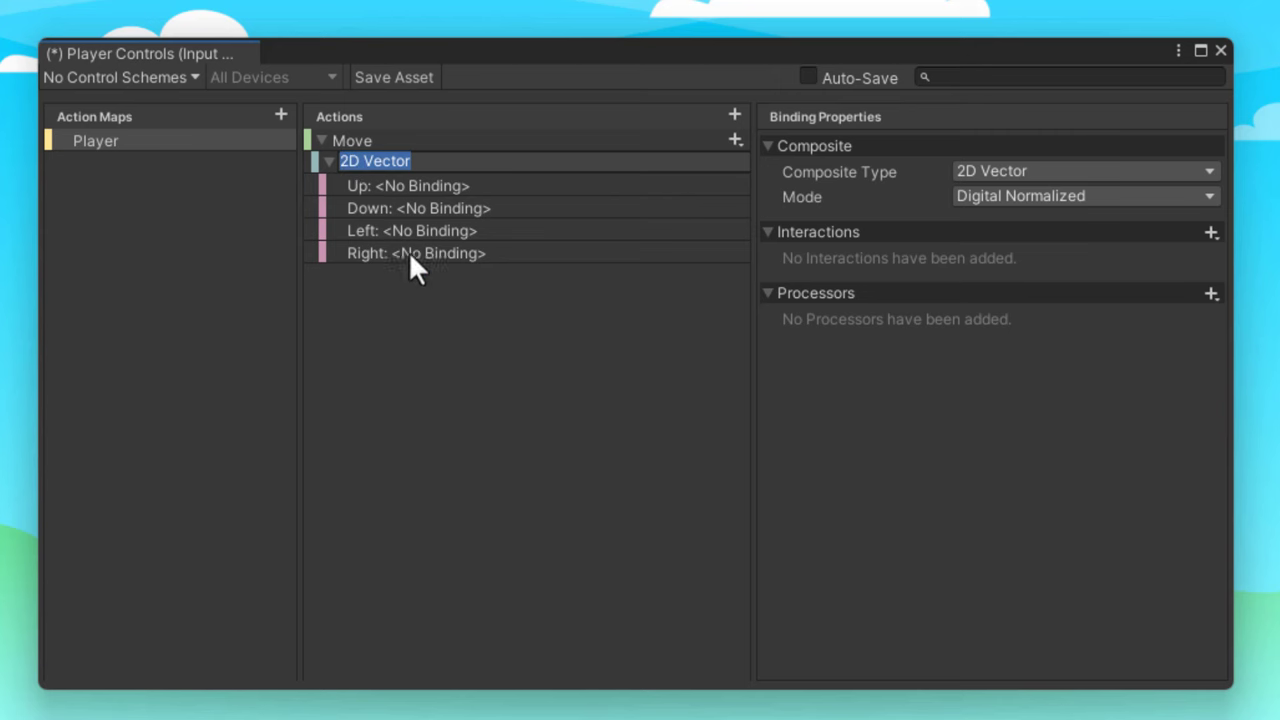
key(Return)
Inspect the Up, Down, Left and Right parts, then open binding path choices for Up.
click(394, 188)
click(395, 207)
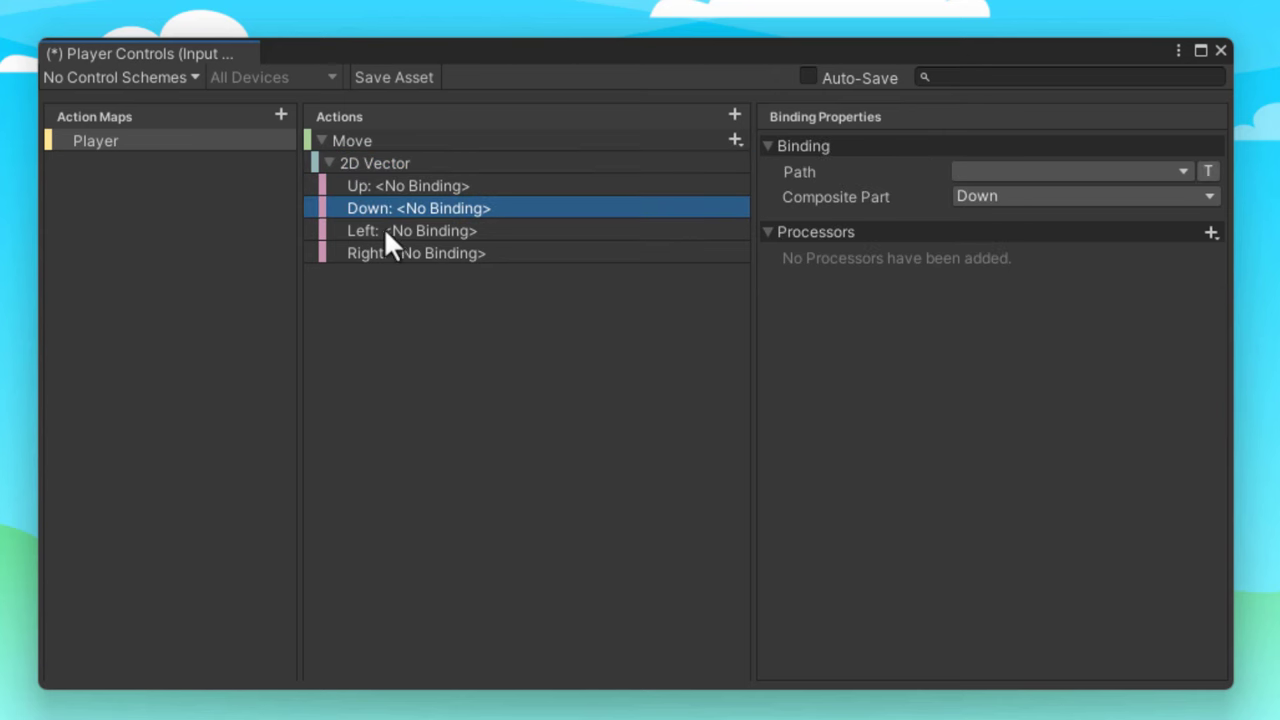
click(386, 230)
click(384, 253)
click(400, 190)
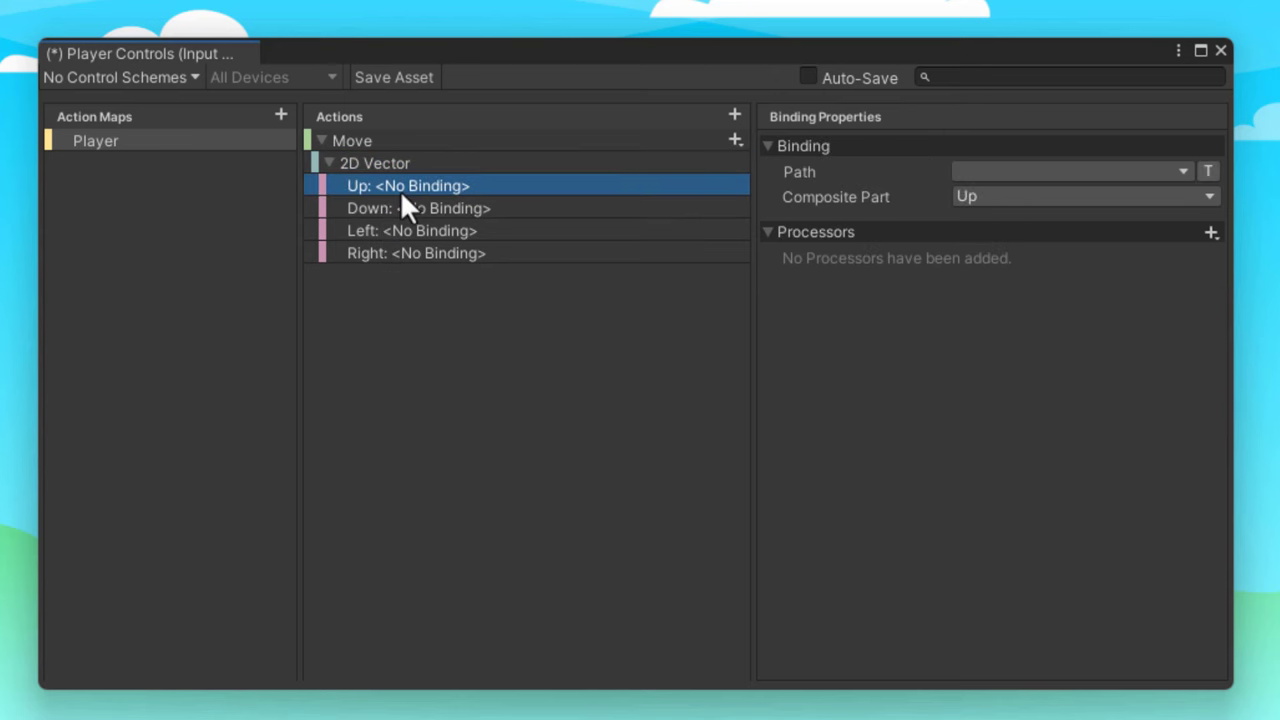
click(402, 208)
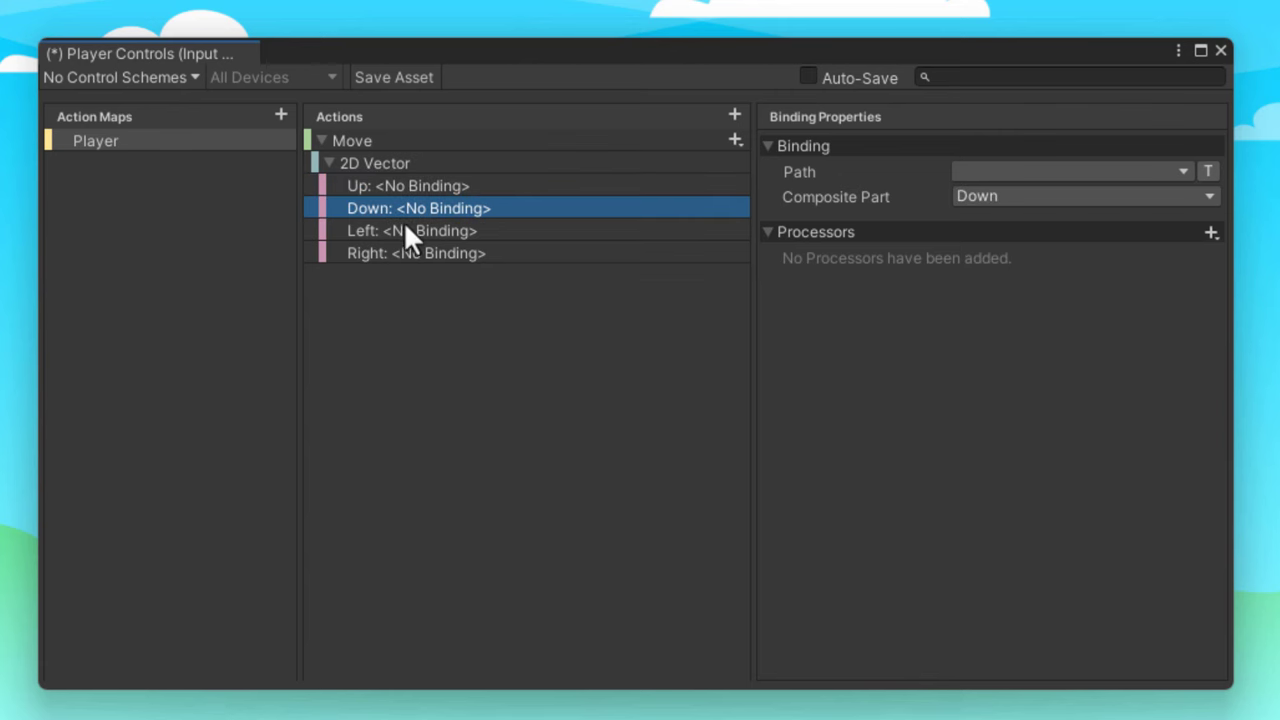
click(404, 230)
click(405, 253)
click(430, 188)
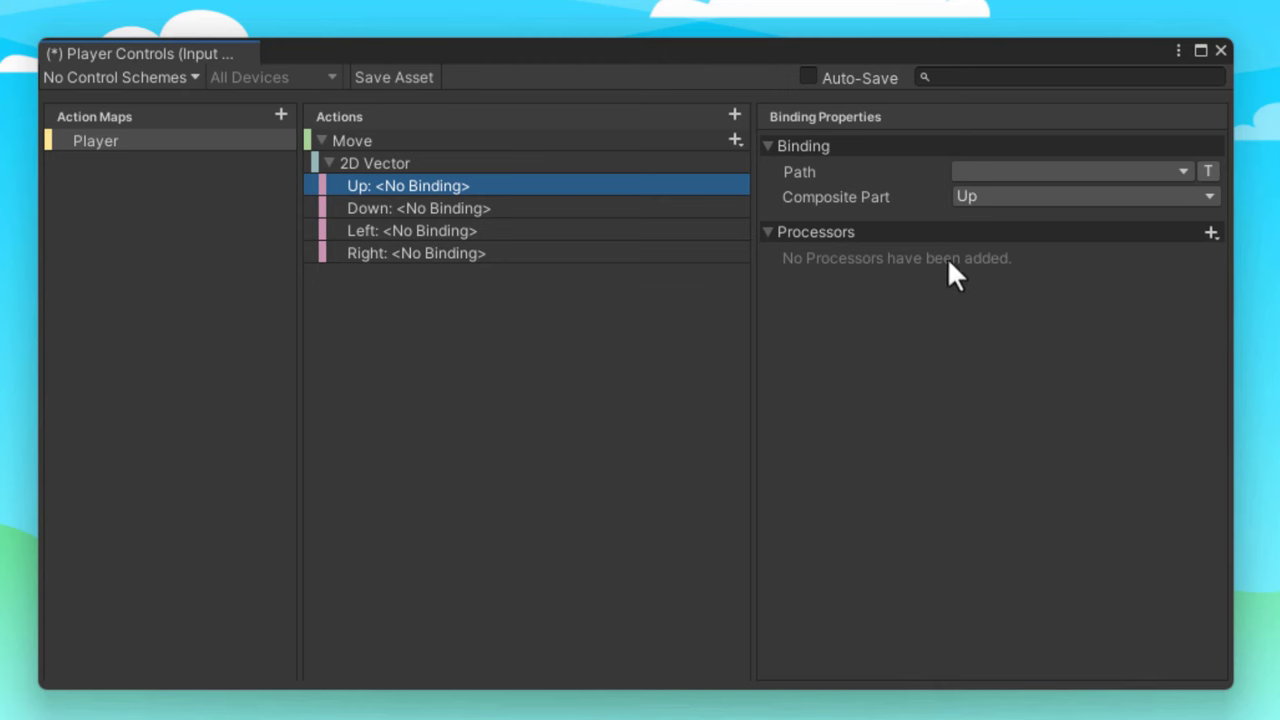
click(1177, 170)
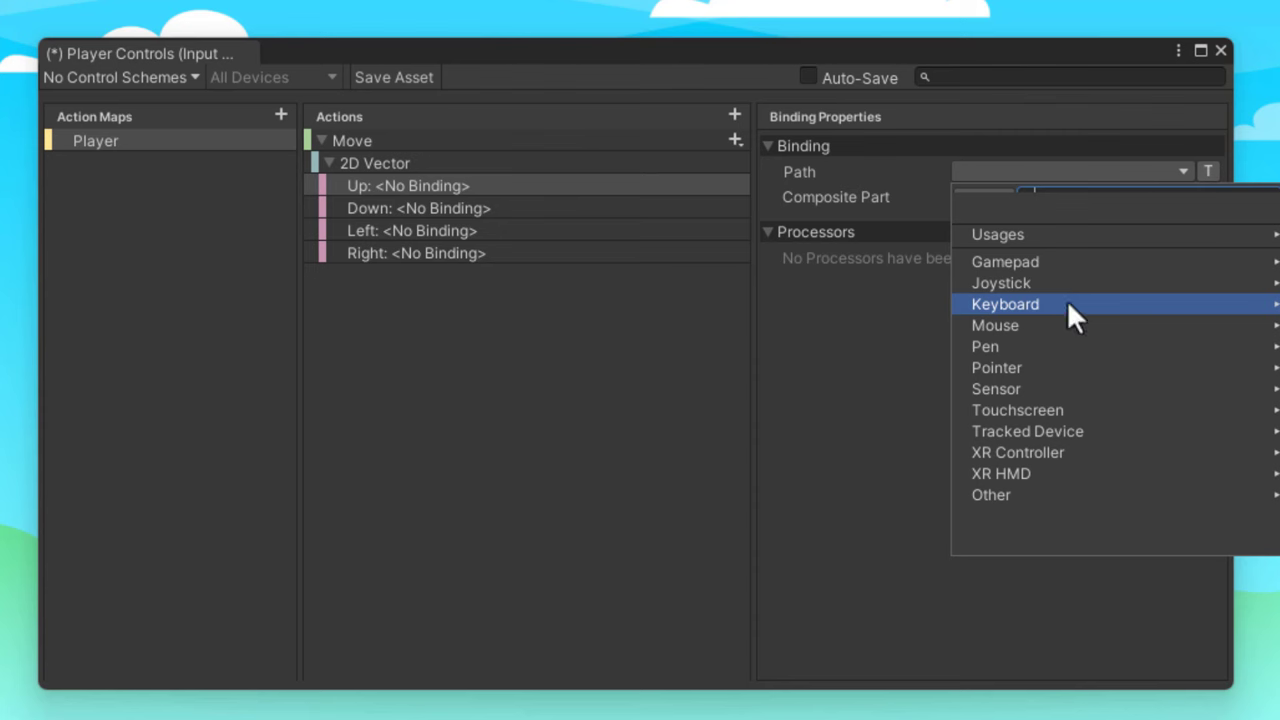
Bind the composite's Up part to the Up Arrow key using Listen.
click(1068, 305)
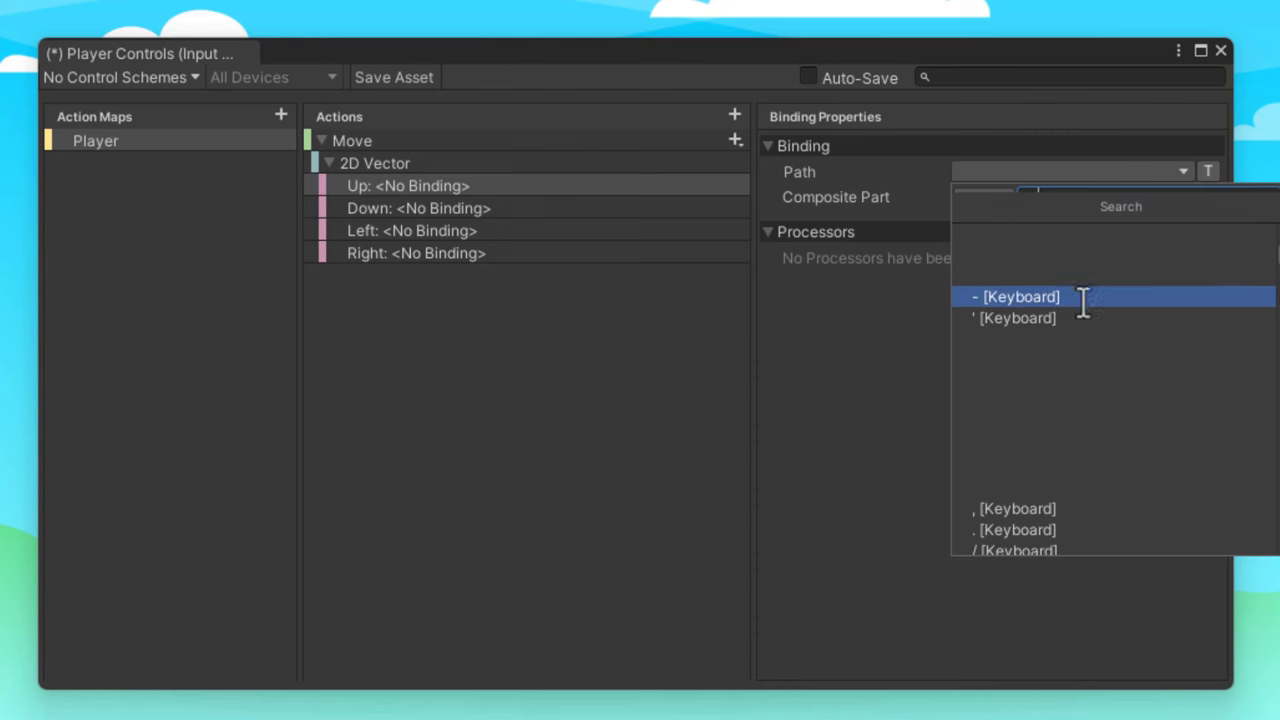
scroll(1060, 380, down, 3)
scroll(1040, 470, down, 5)
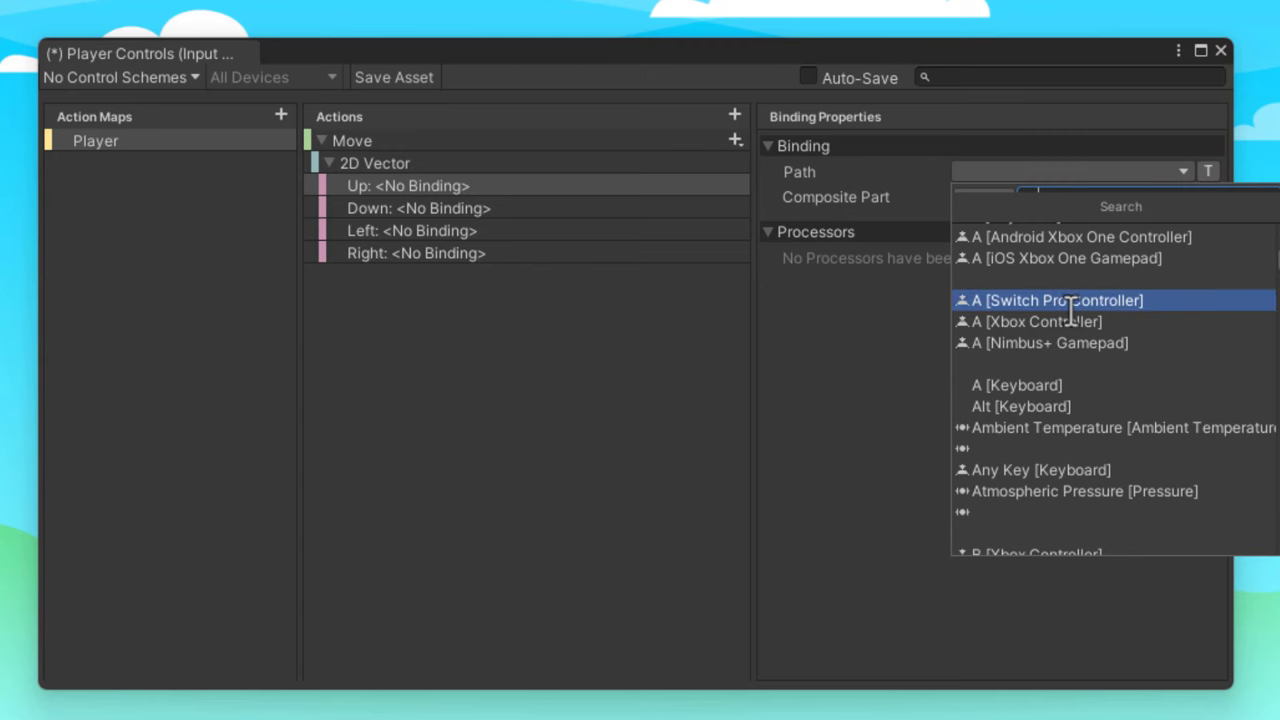
key(Escape)
click(1003, 172)
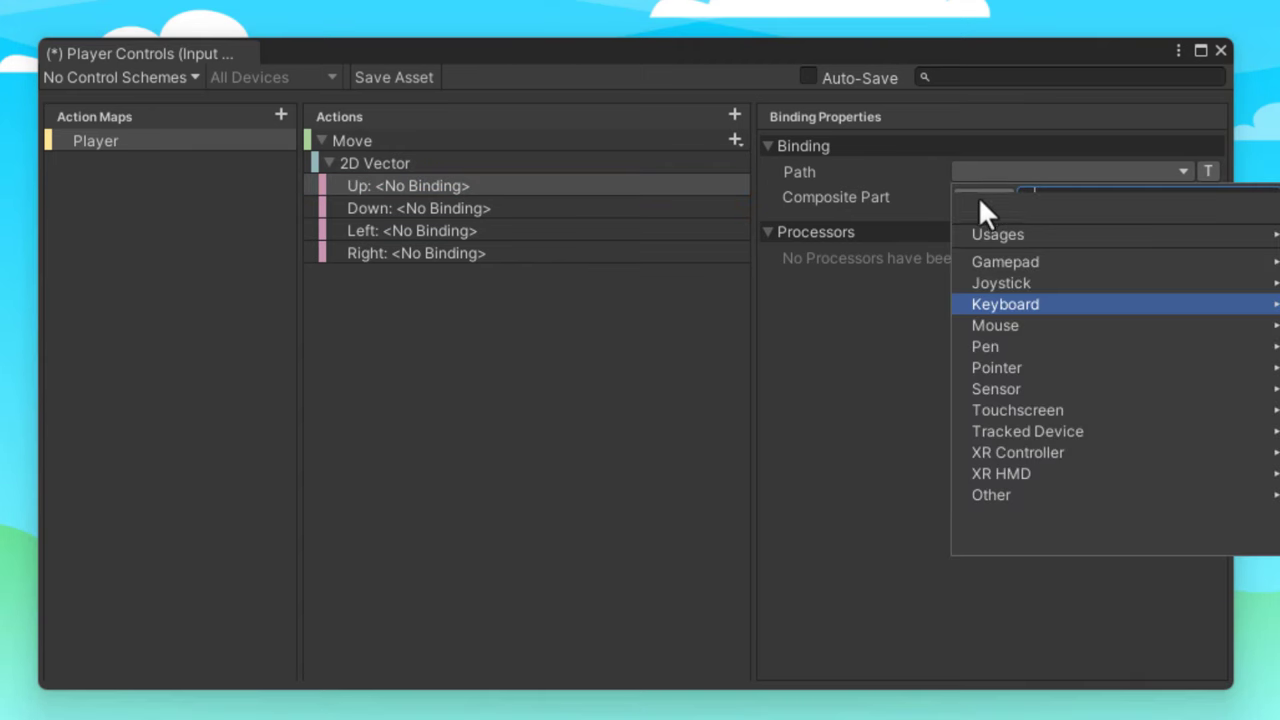
key(Up)
key(Up)
key(Up)
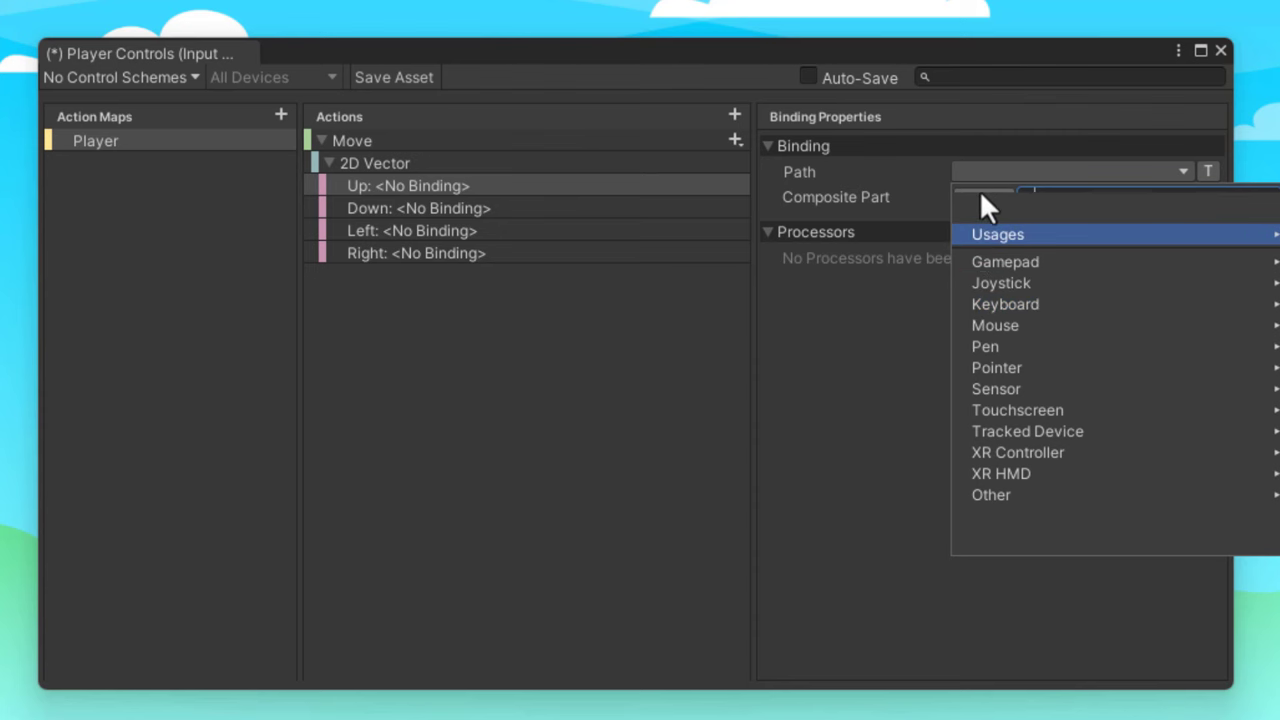
click(980, 197)
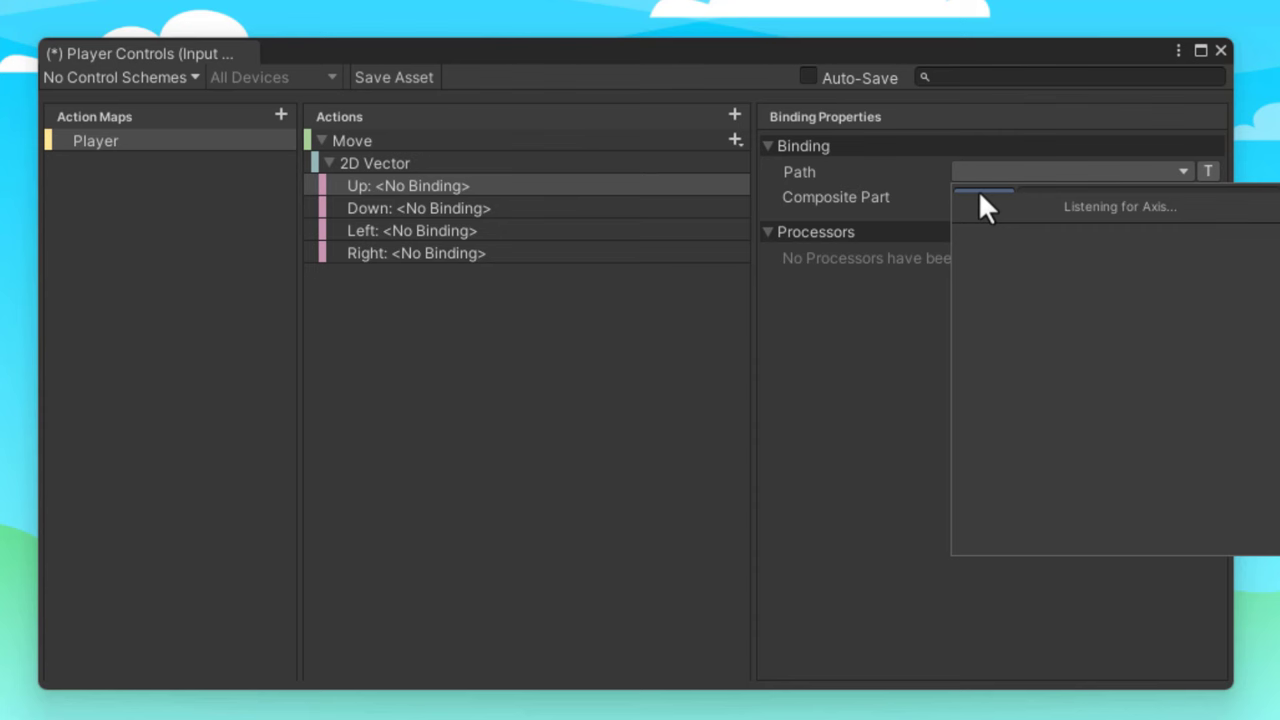
key(Up)
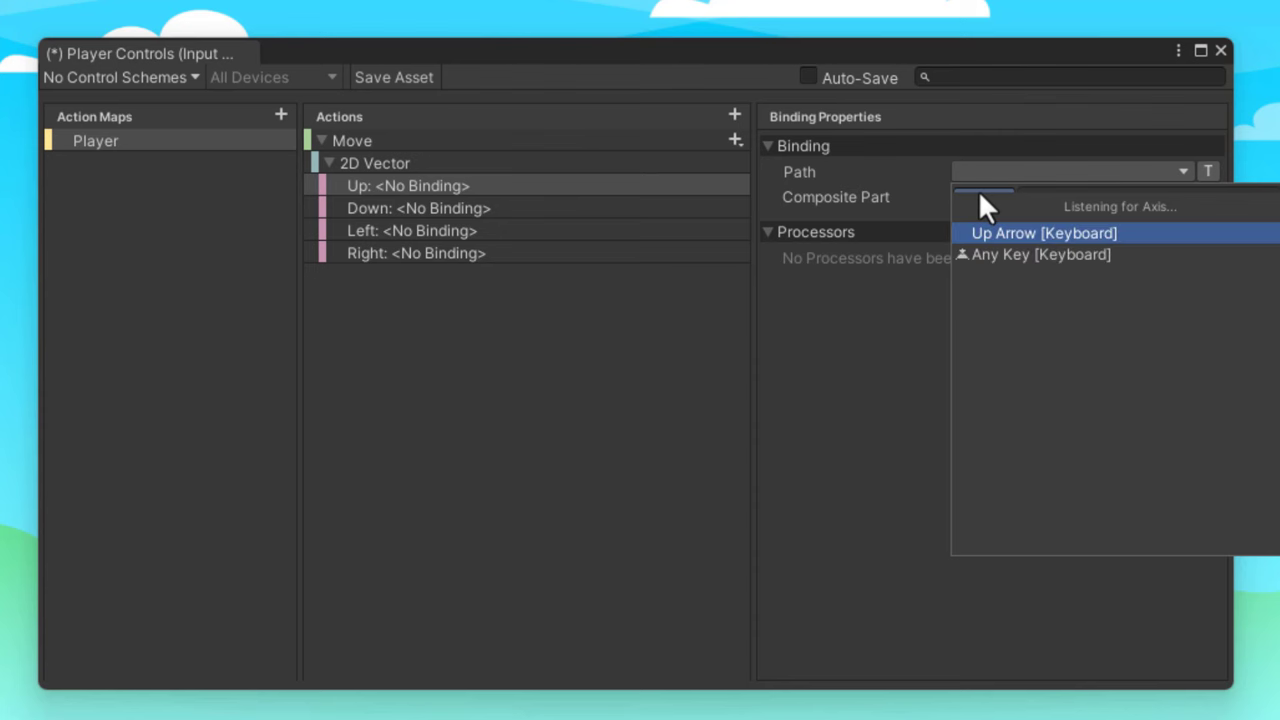
click(1030, 234)
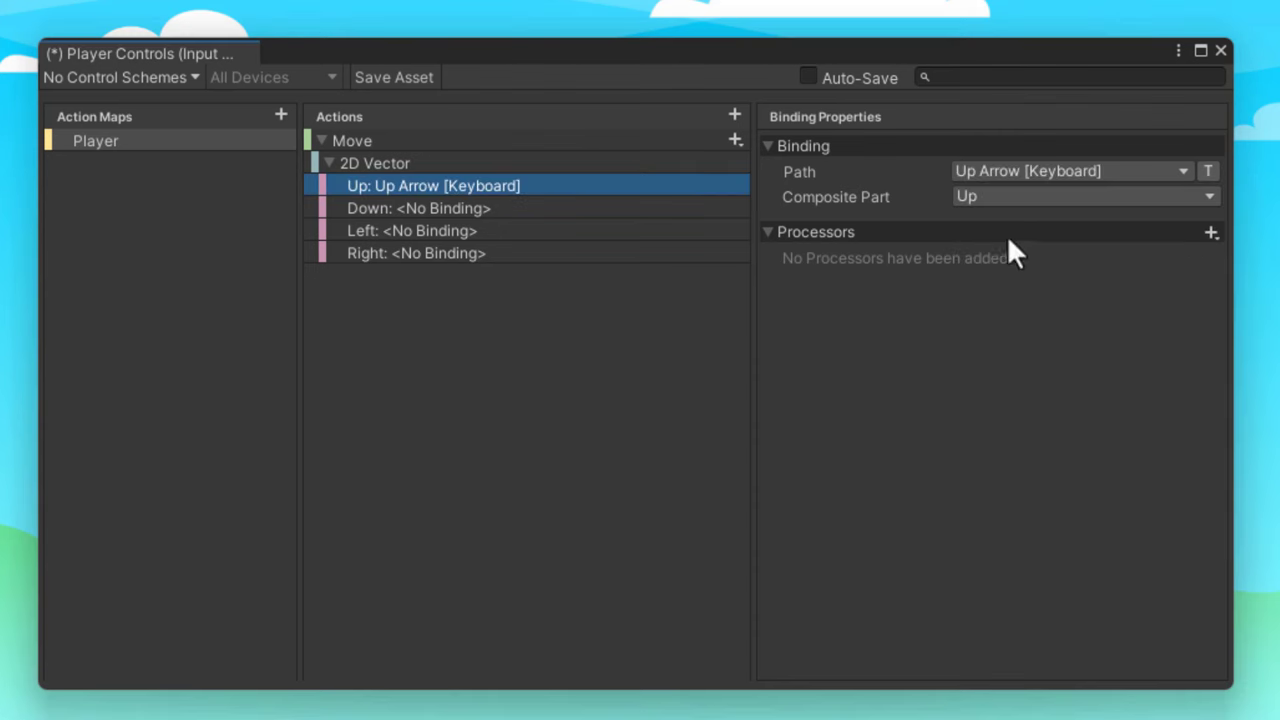
Bind the Down and Left parts to Down Arrow and Left Arrow.
click(441, 205)
click(978, 174)
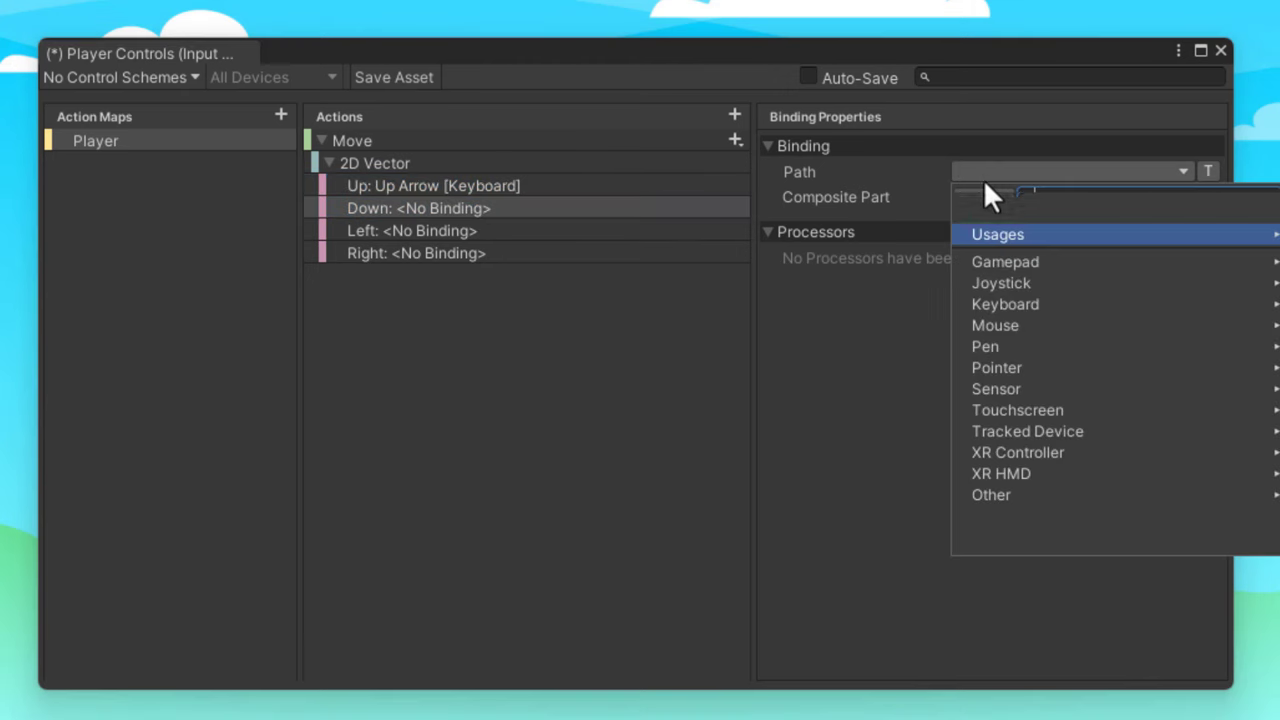
click(984, 196)
key(Down)
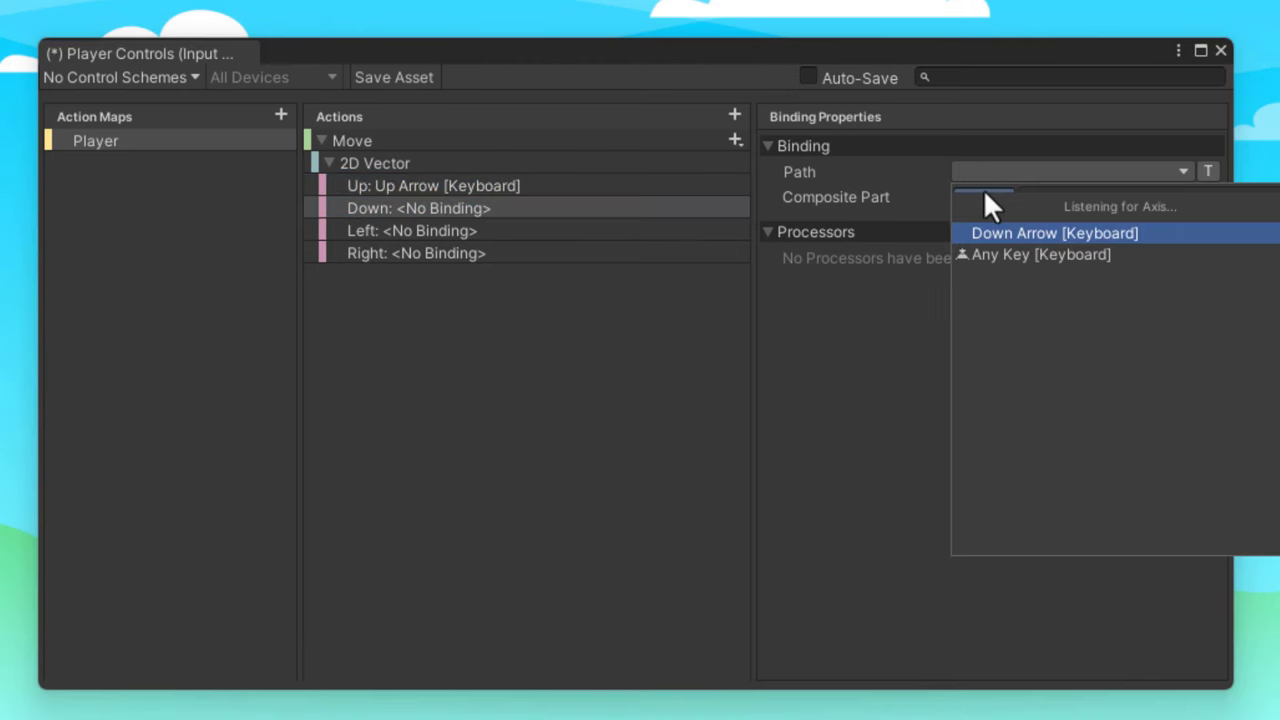
click(1008, 233)
click(410, 230)
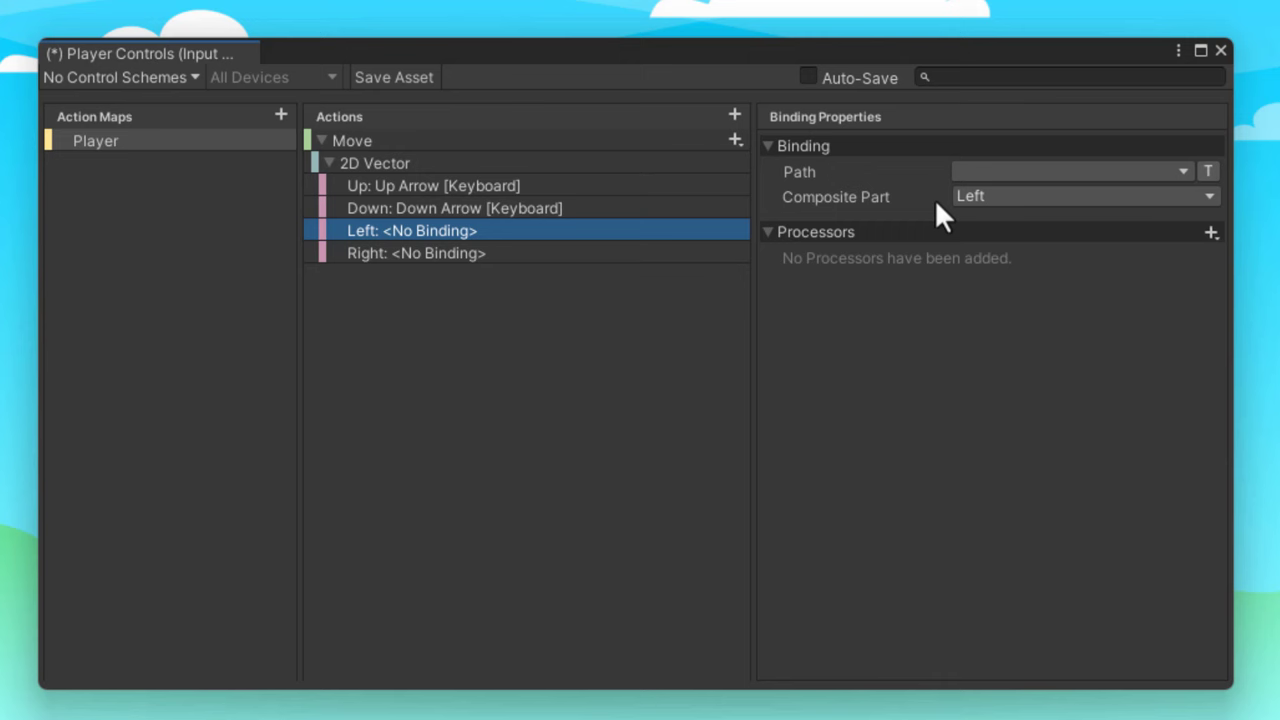
click(1011, 171)
click(986, 194)
key(Left)
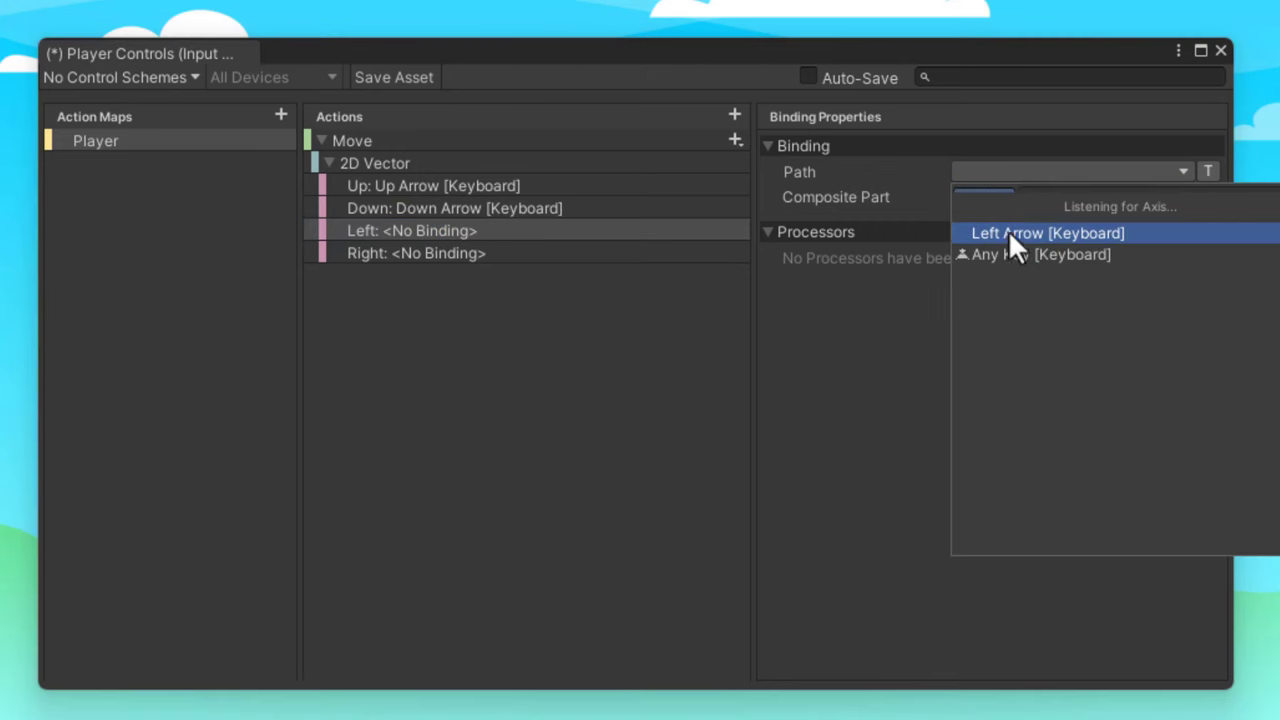
click(1008, 233)
Bind the Right part to Right Arrow and collapse the Move action.
click(418, 253)
click(987, 170)
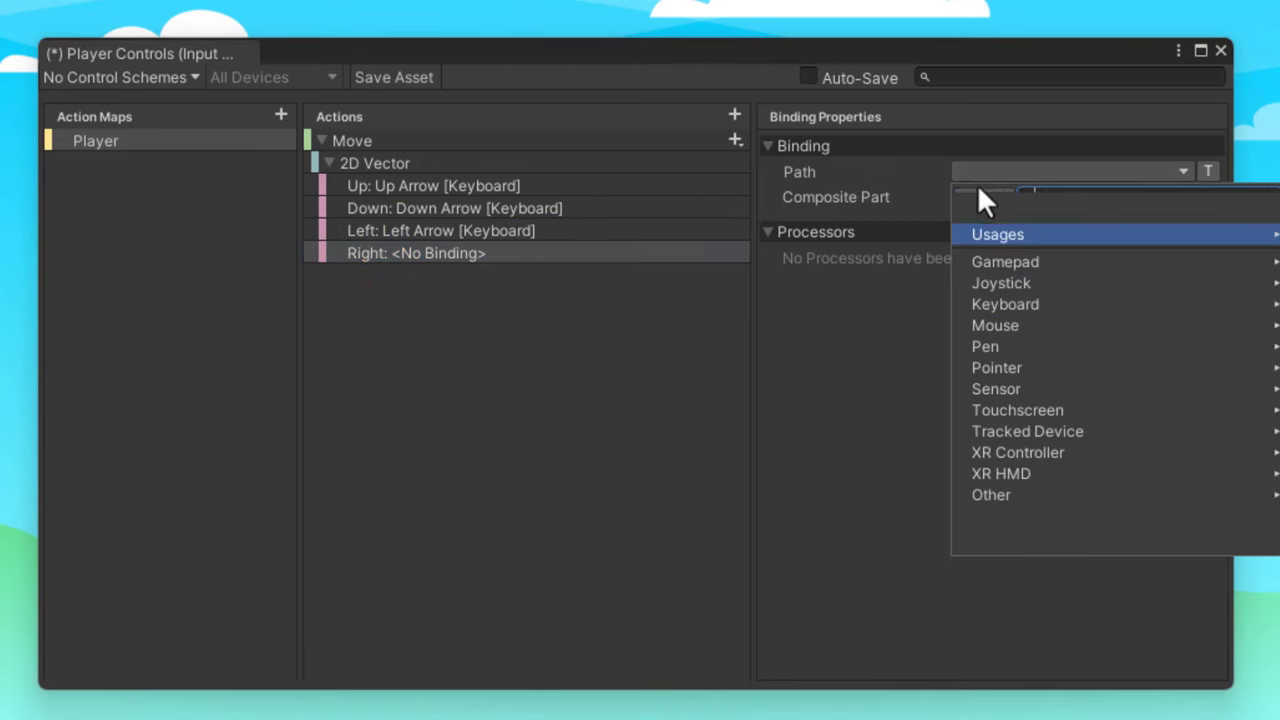
click(980, 194)
key(Right)
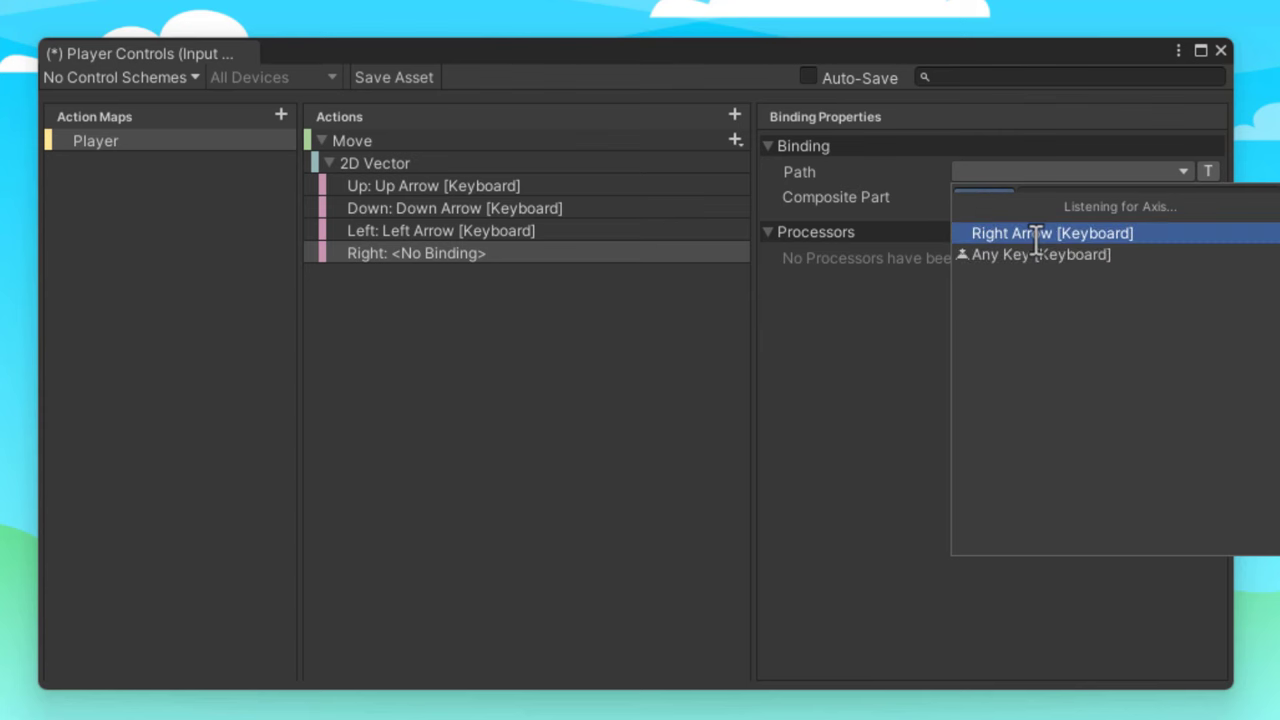
click(1036, 233)
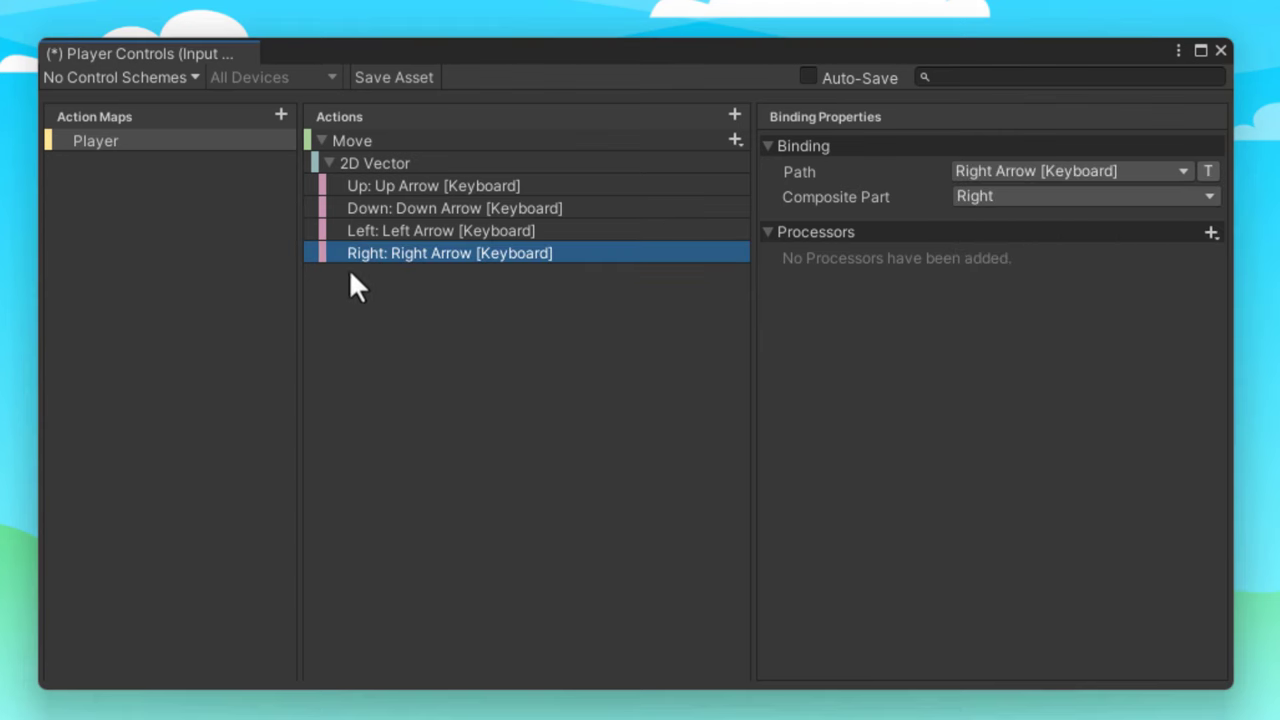
click(327, 162)
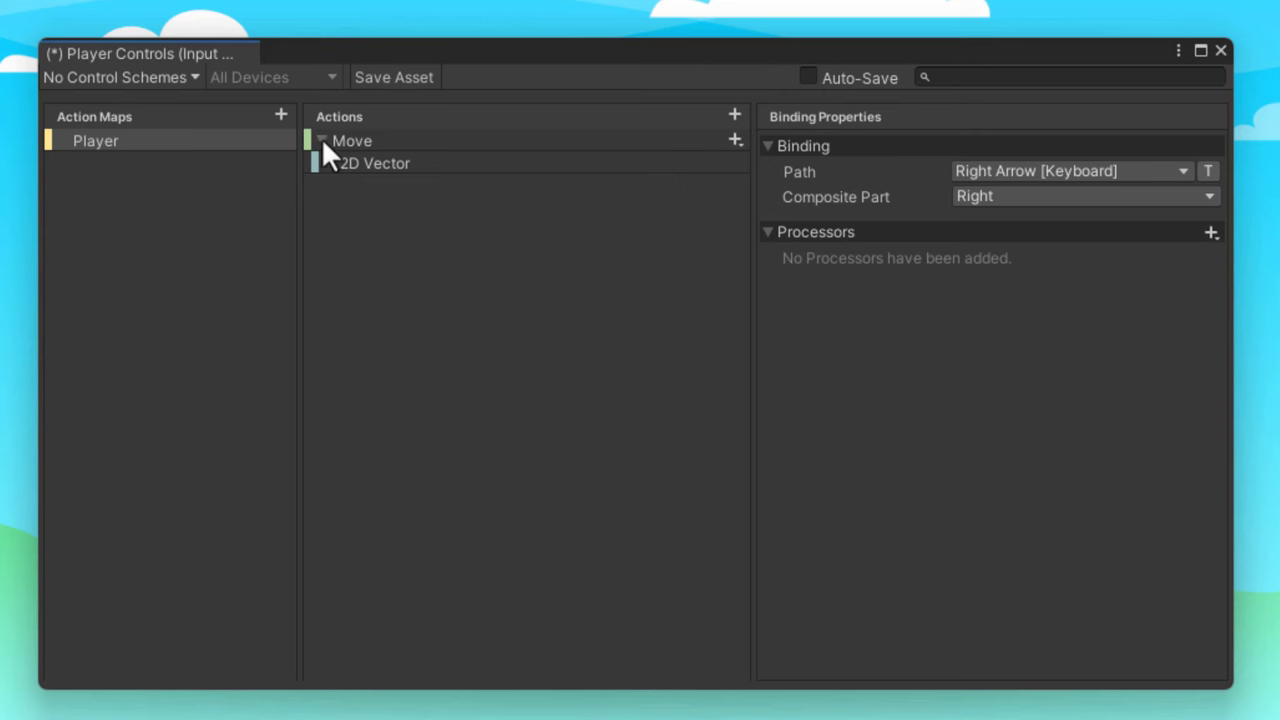
click(321, 140)
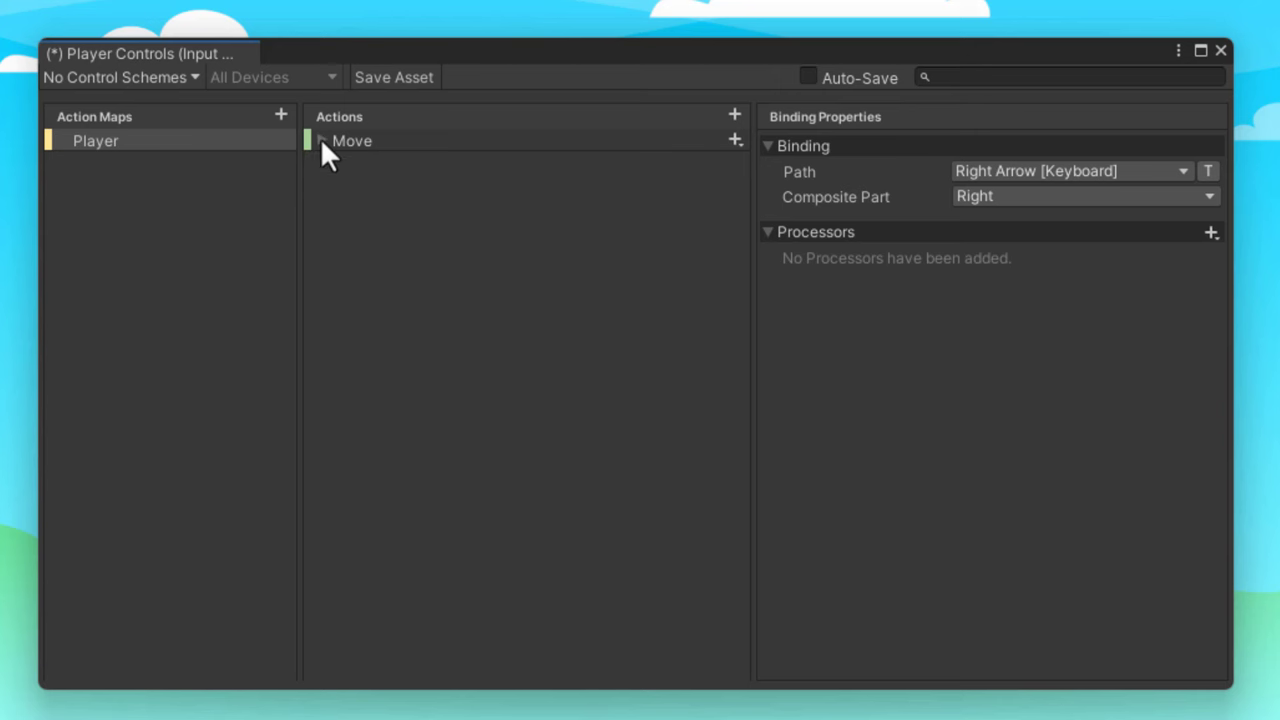
Add a new action named Shoot to the Player map.
click(734, 116)
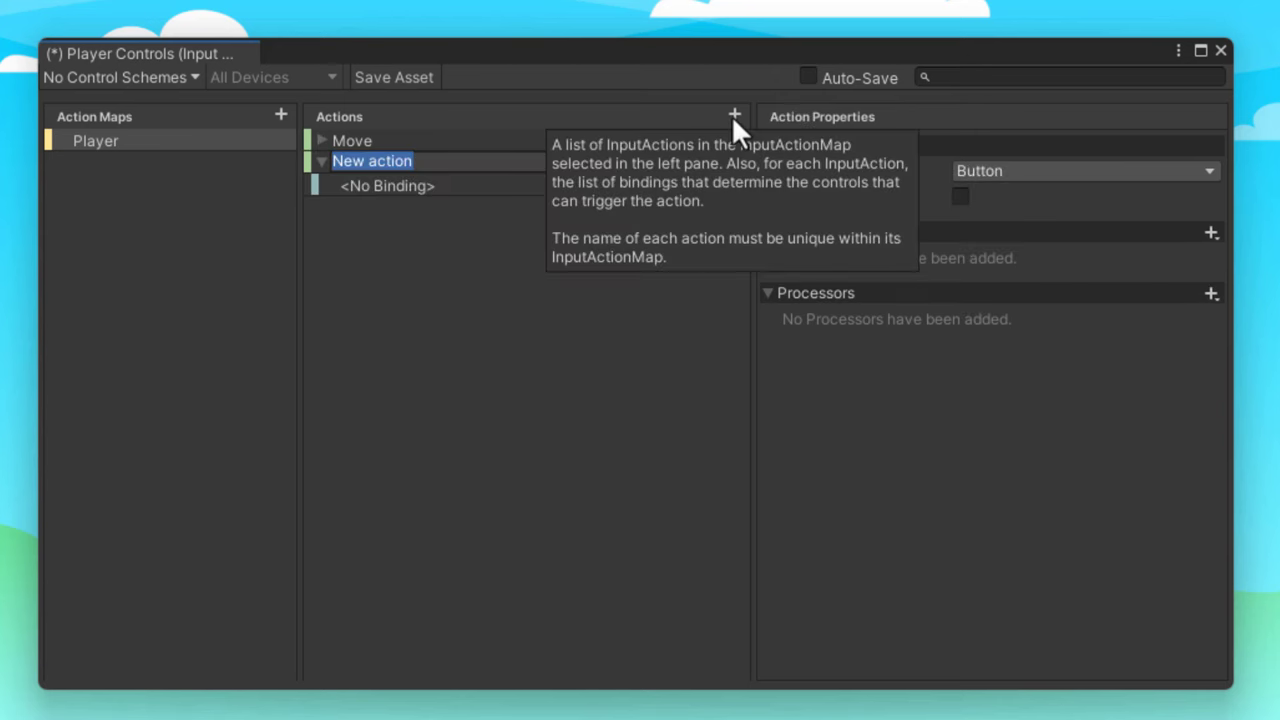
text(Sh)
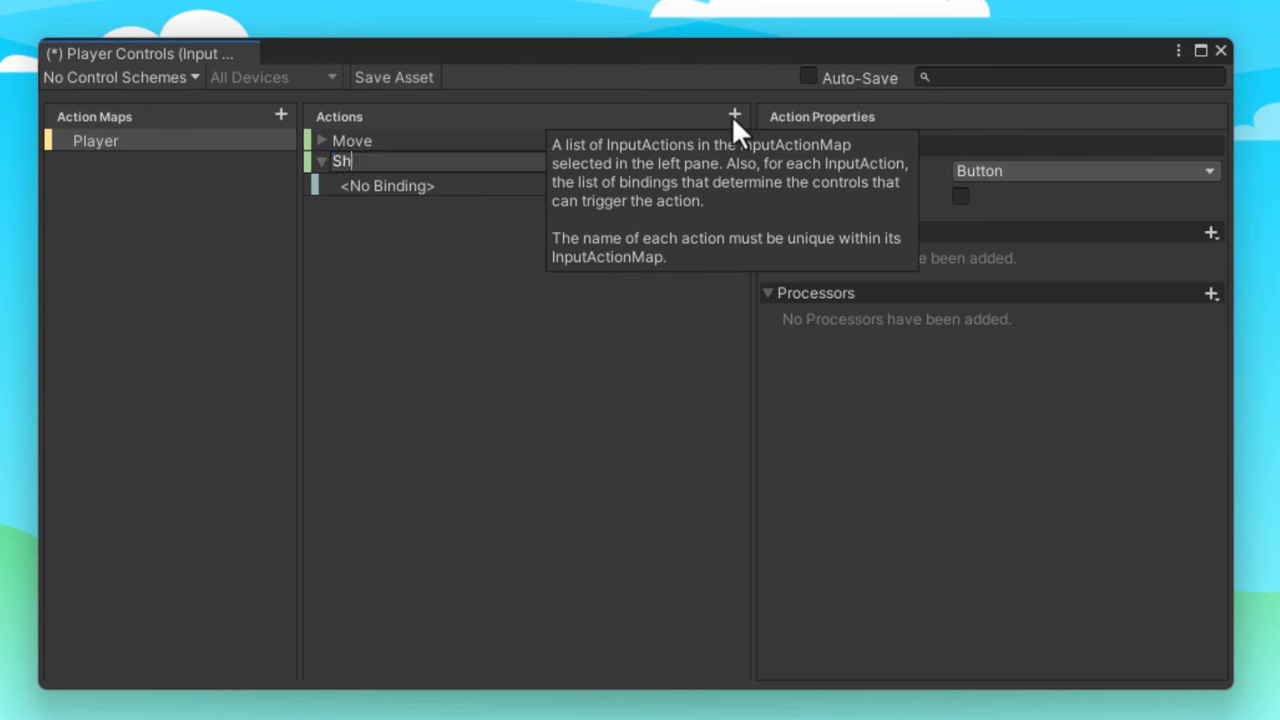
text(oot)
key(Return)
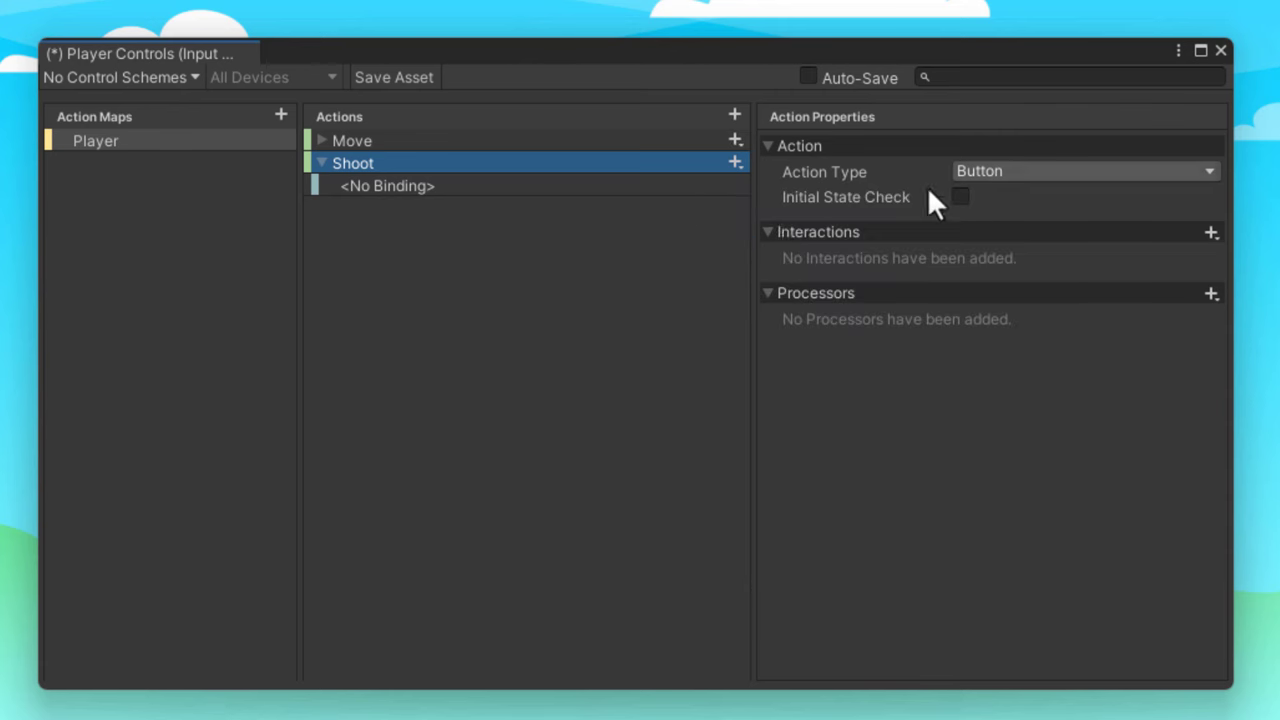
Bind the Shoot action to Space [Keyboard] using Listen.
click(412, 188)
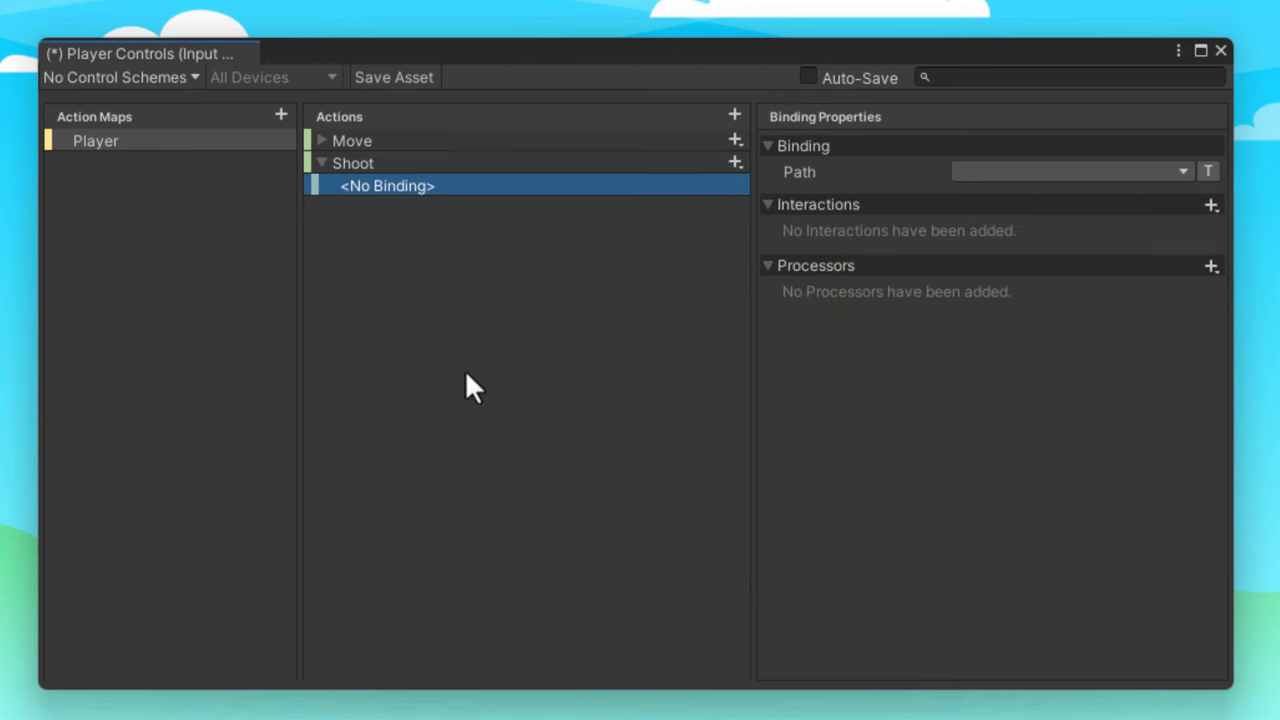
click(1012, 172)
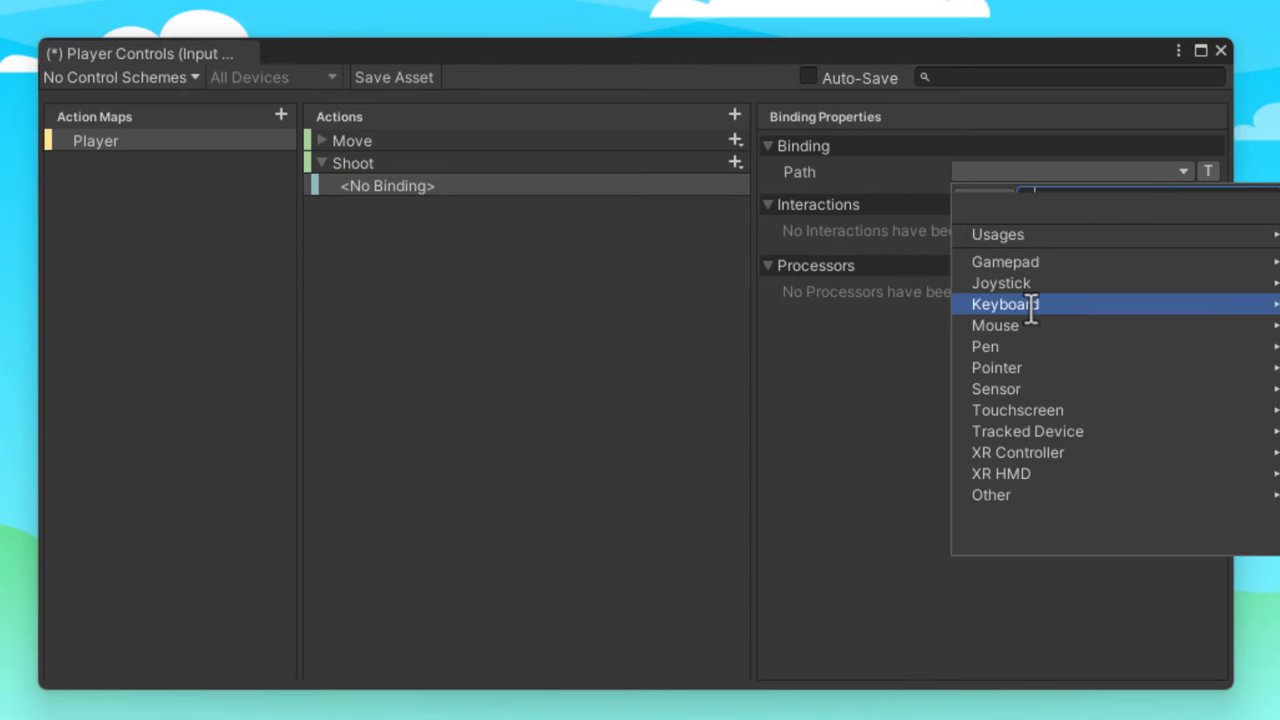
text(s)
scroll(1058, 330, down, 10)
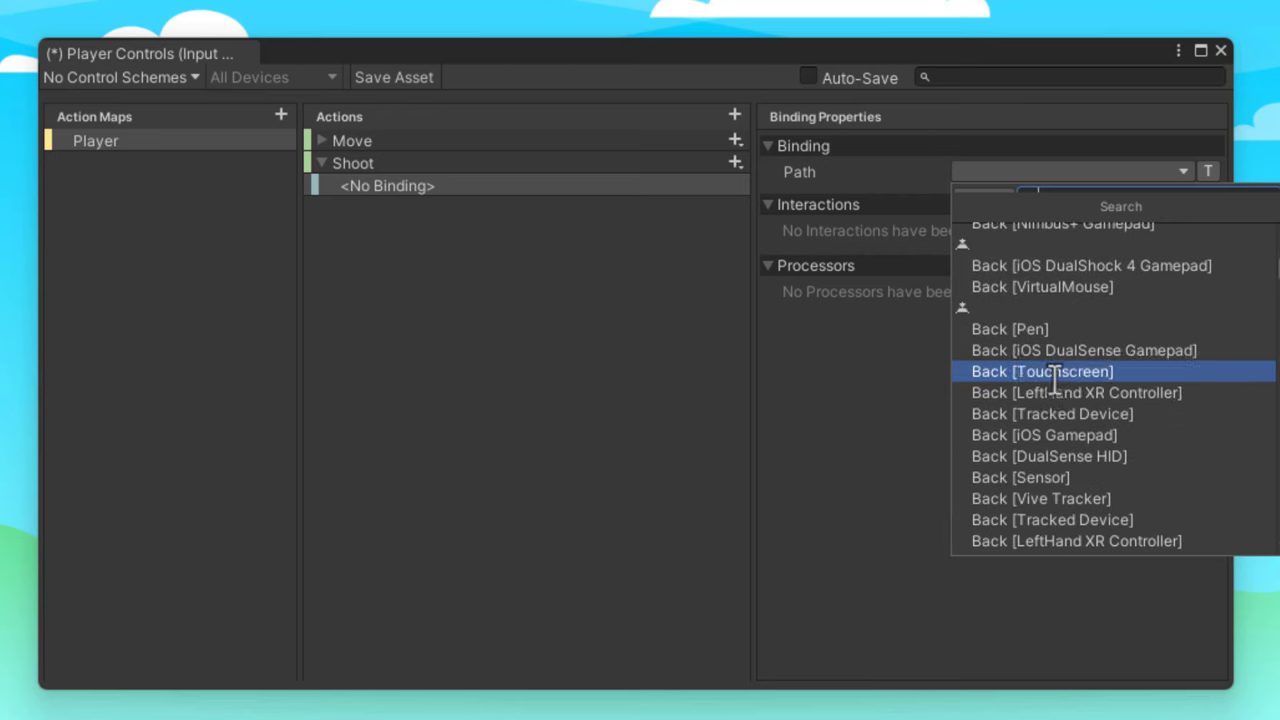
scroll(1063, 400, down, 5)
scroll(1066, 423, down, 5)
scroll(1073, 432, down, 5)
scroll(1073, 432, down, 5)
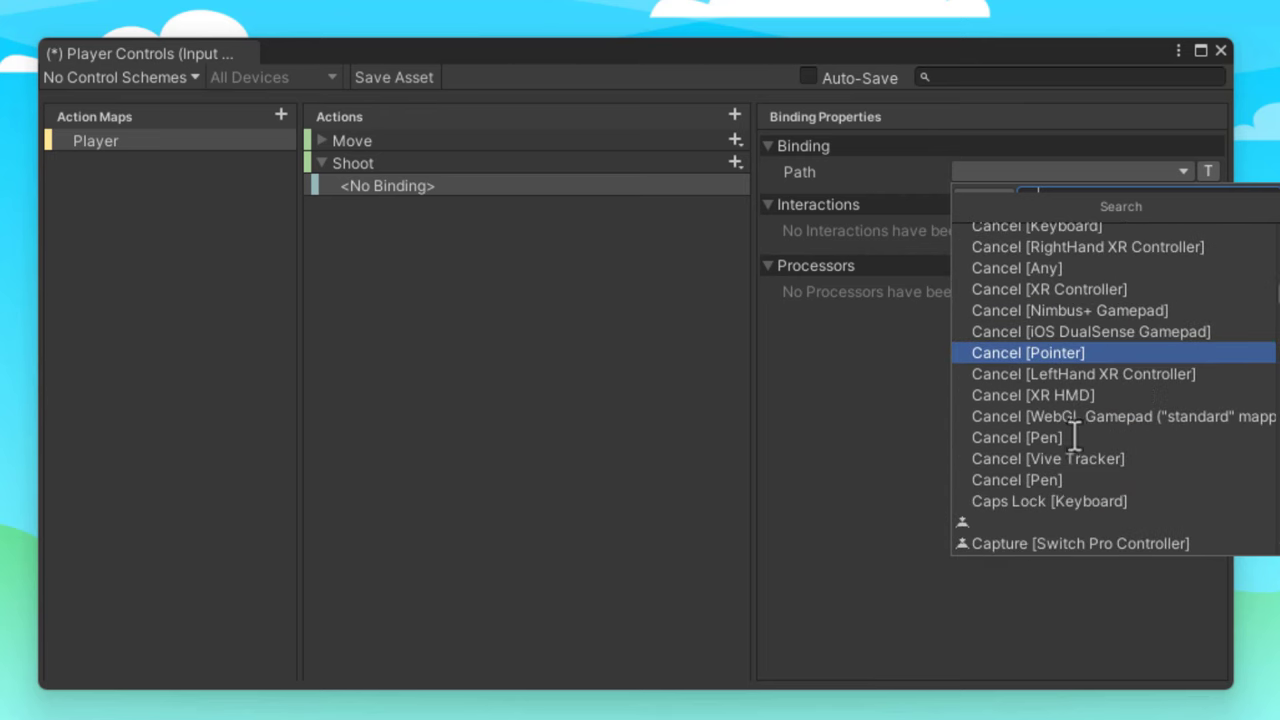
scroll(995, 434, down, 5)
scroll(1040, 440, down, 5)
scroll(1040, 420, down, 5)
click(937, 295)
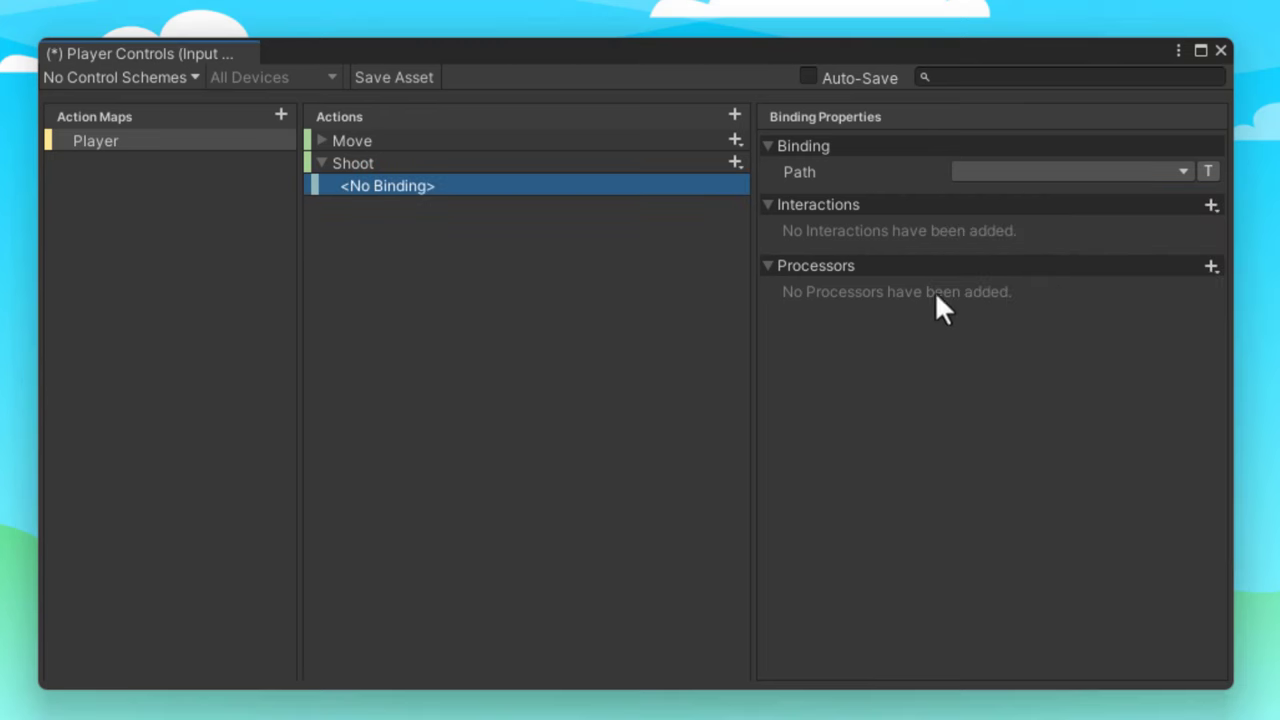
click(990, 175)
click(992, 197)
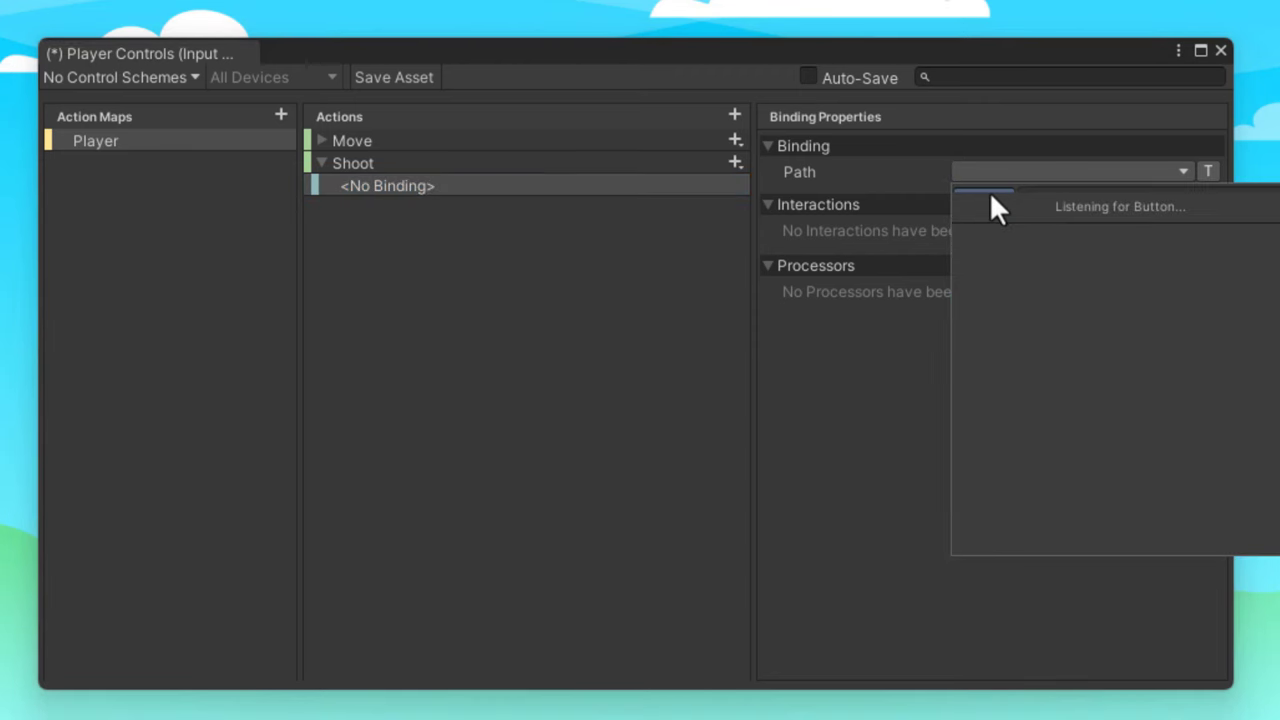
key(space)
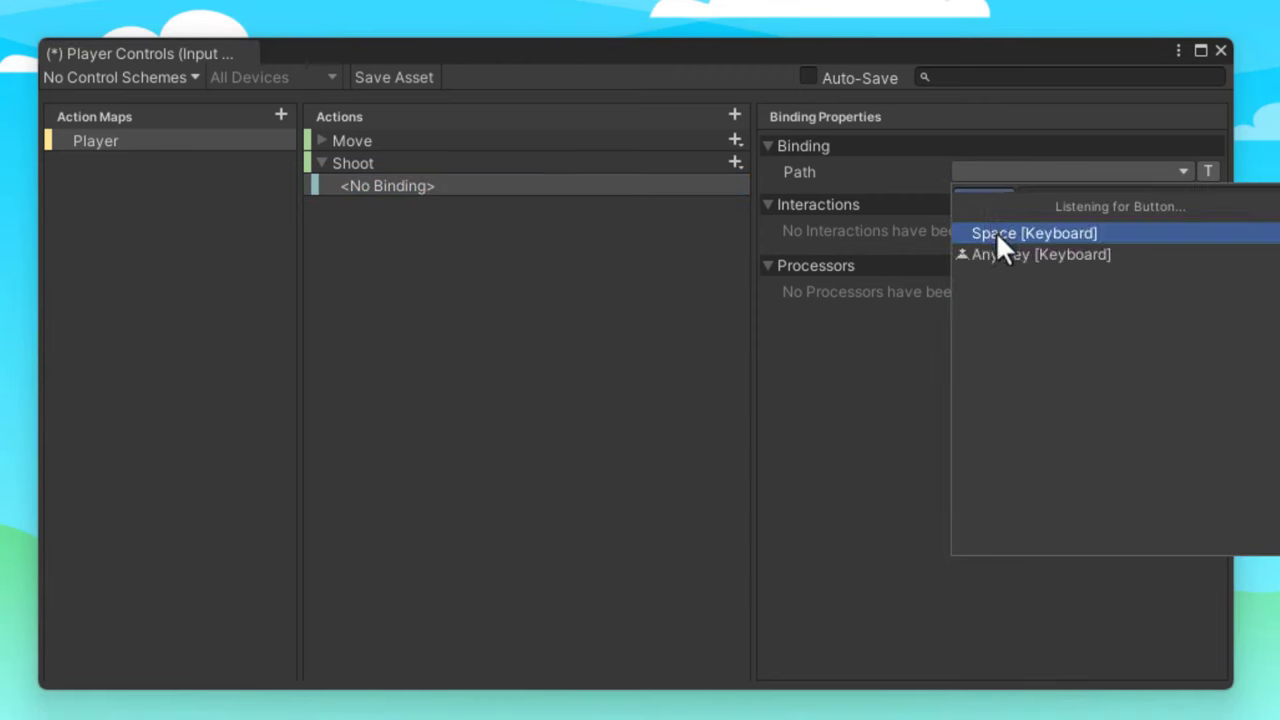
key(Return)
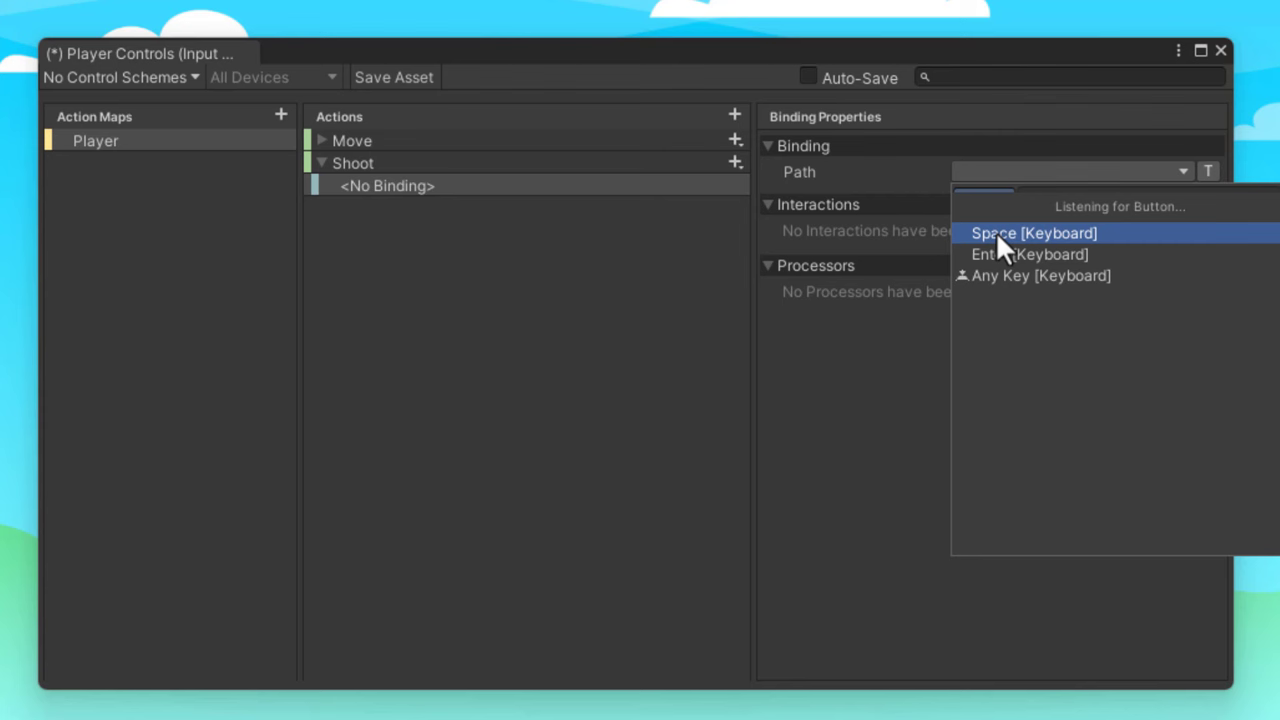
click(997, 232)
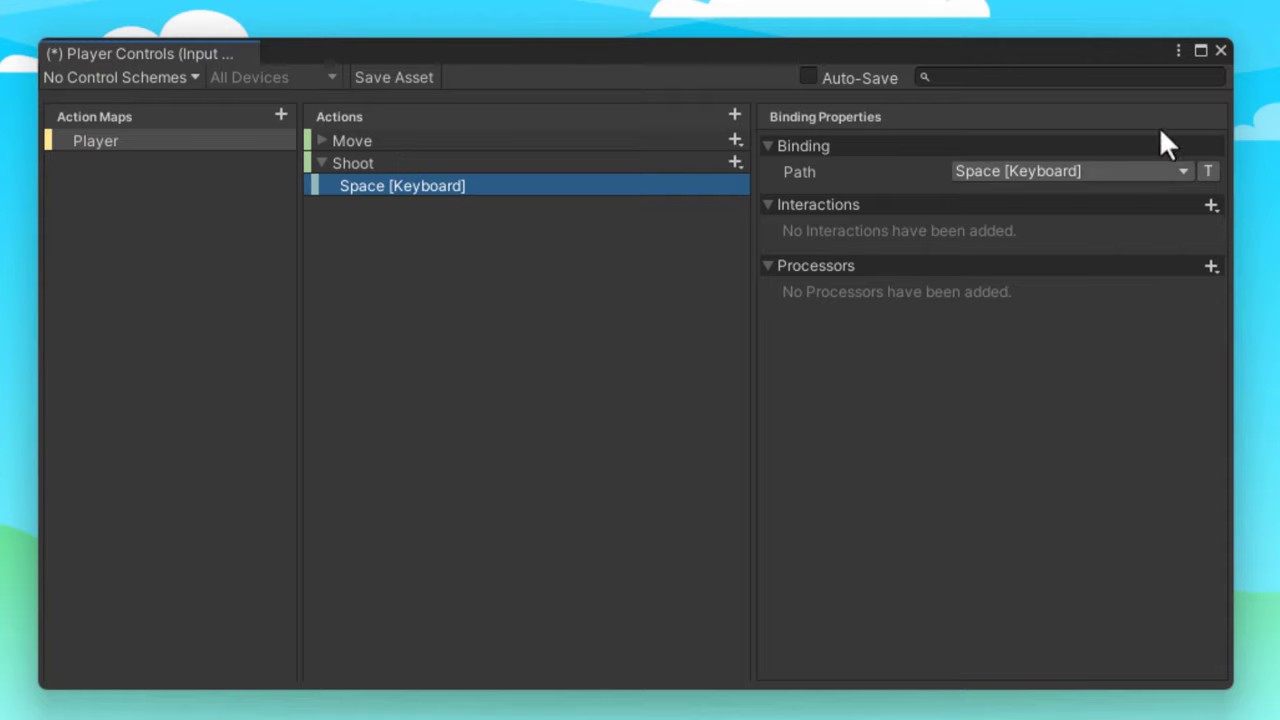
Close the actions editor saving Player Controls, and select the Player object.
click(1220, 50)
click(621, 408)
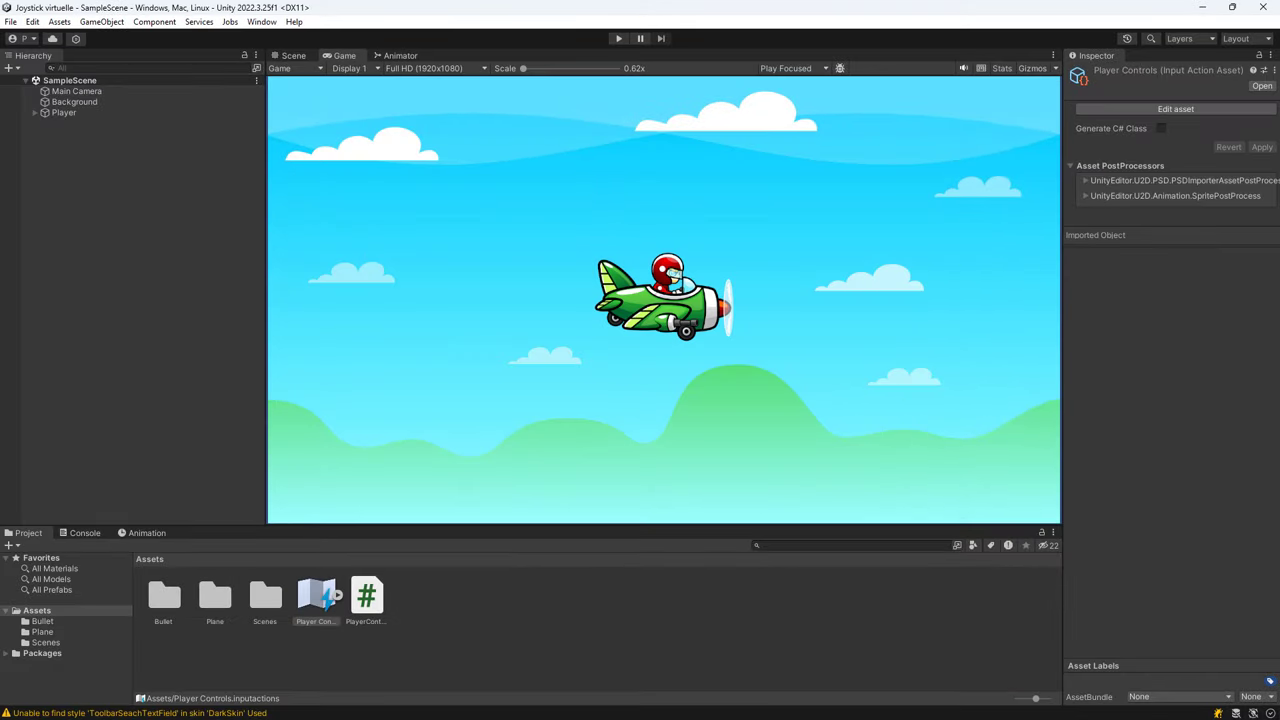
click(69, 113)
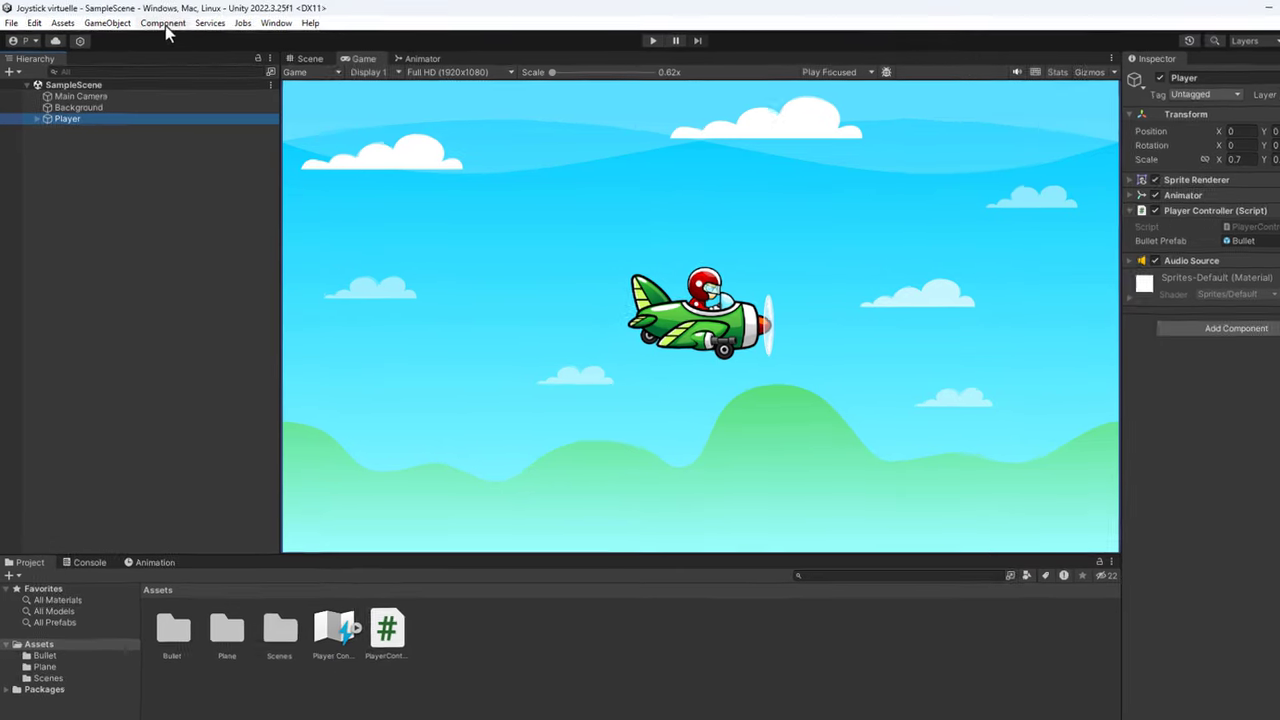
Add a Player Input component to the Player through the Component > Input menu.
click(154, 21)
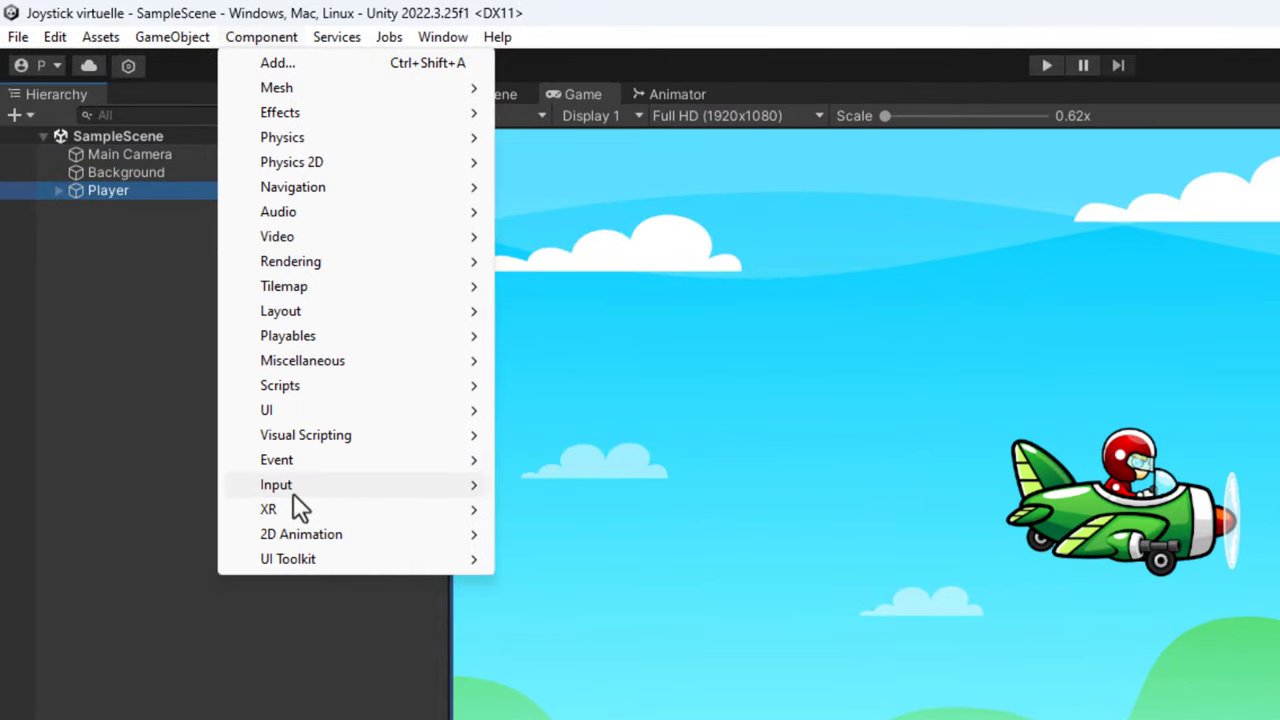
mouse_move(293, 491)
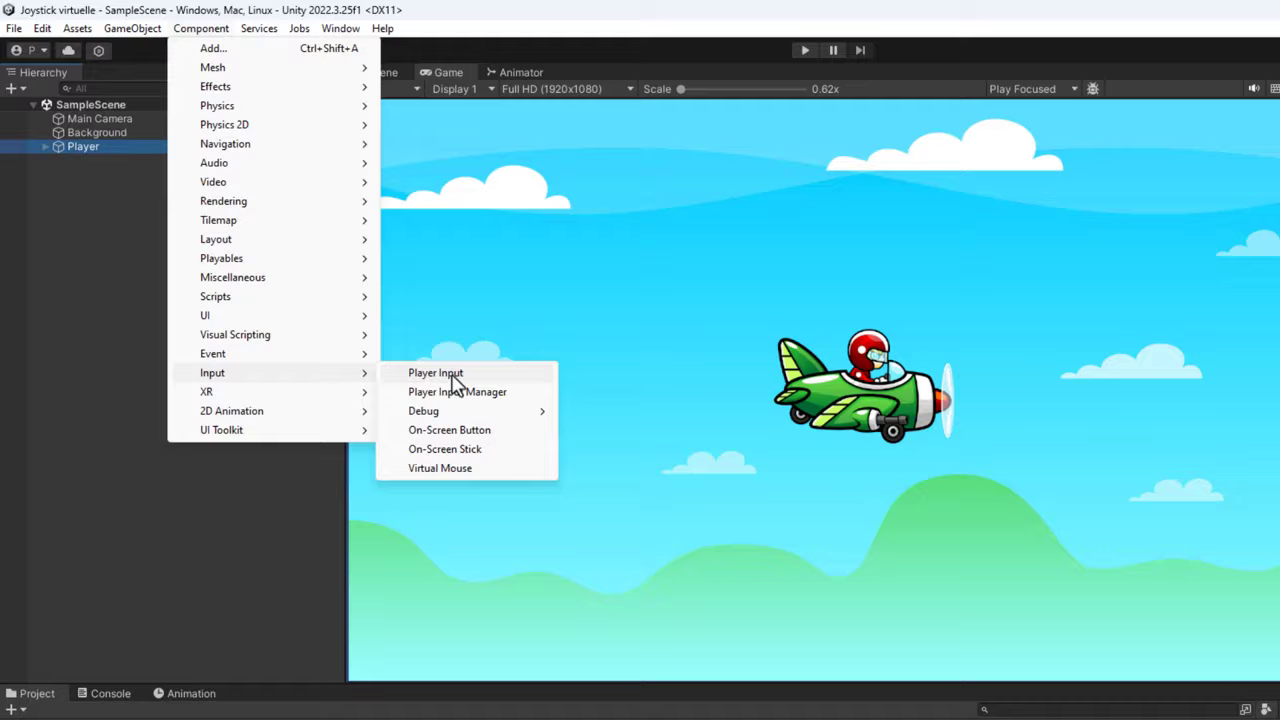
click(587, 486)
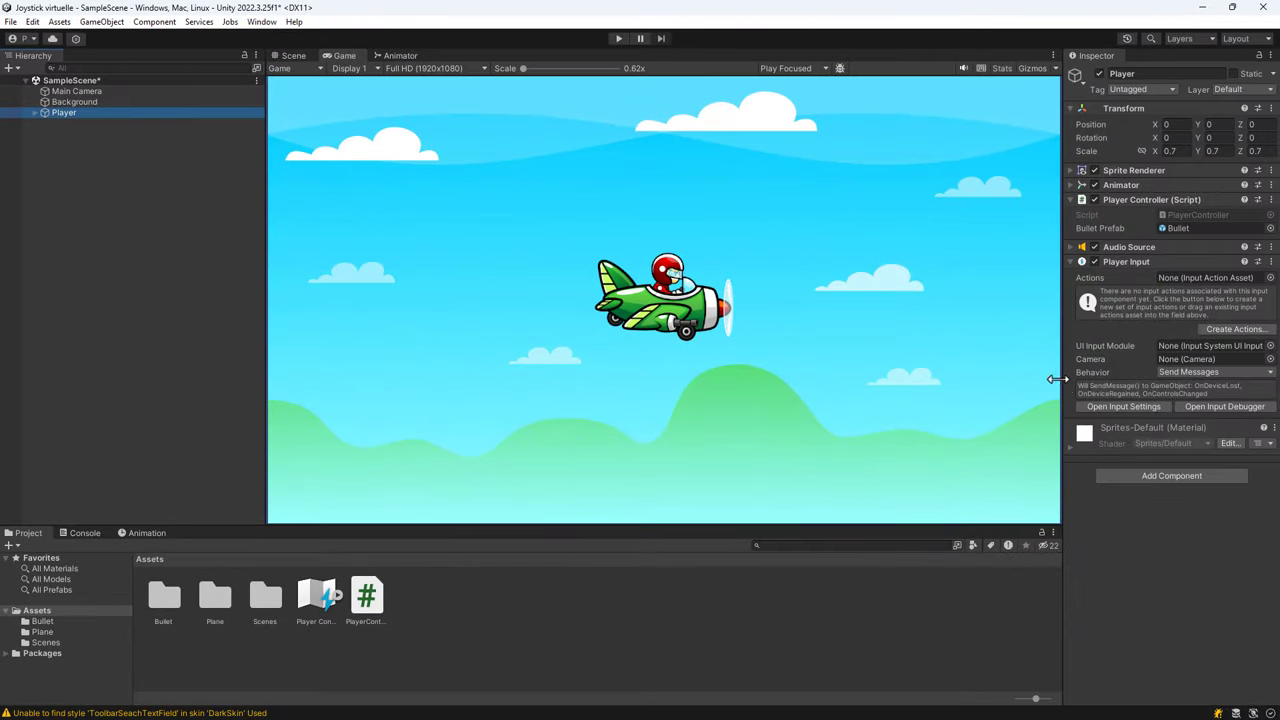
Widen the Inspector, drag Player Controls onto Actions and bring up the input actions asset picker.
drag(1057, 378, 1012, 381)
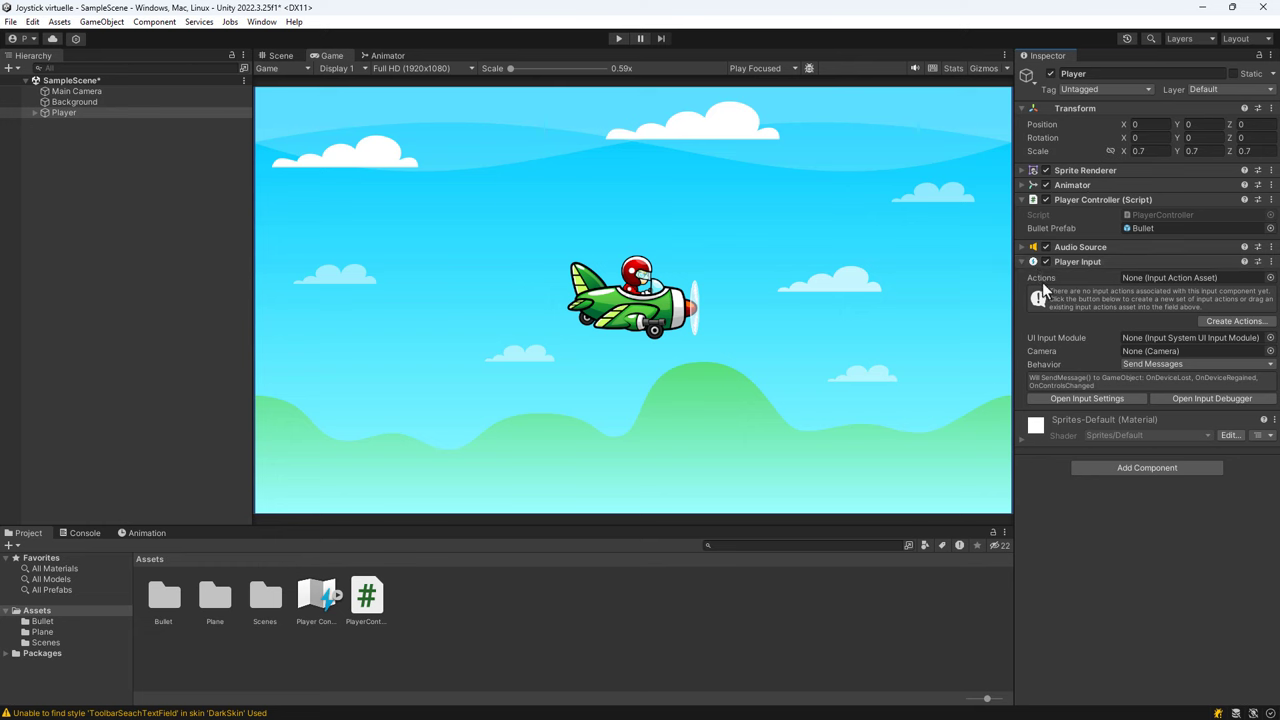
mouse_move(1043, 283)
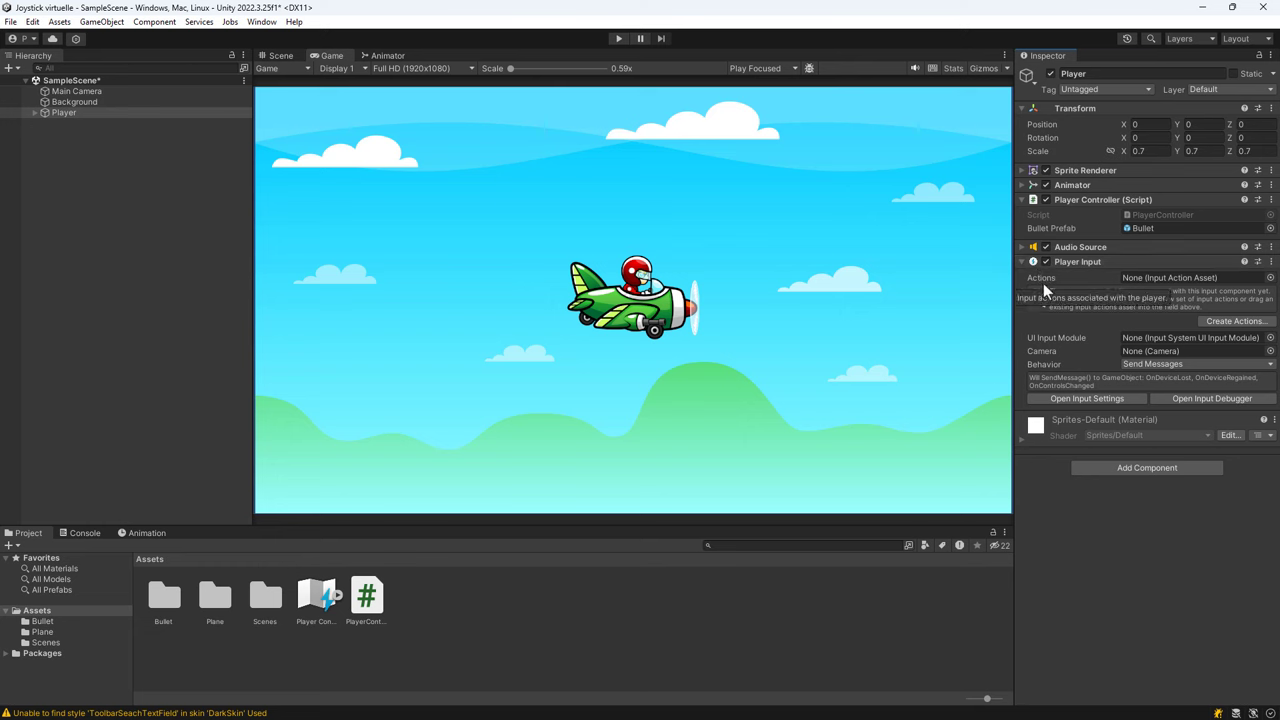
drag(318, 598, 1172, 287)
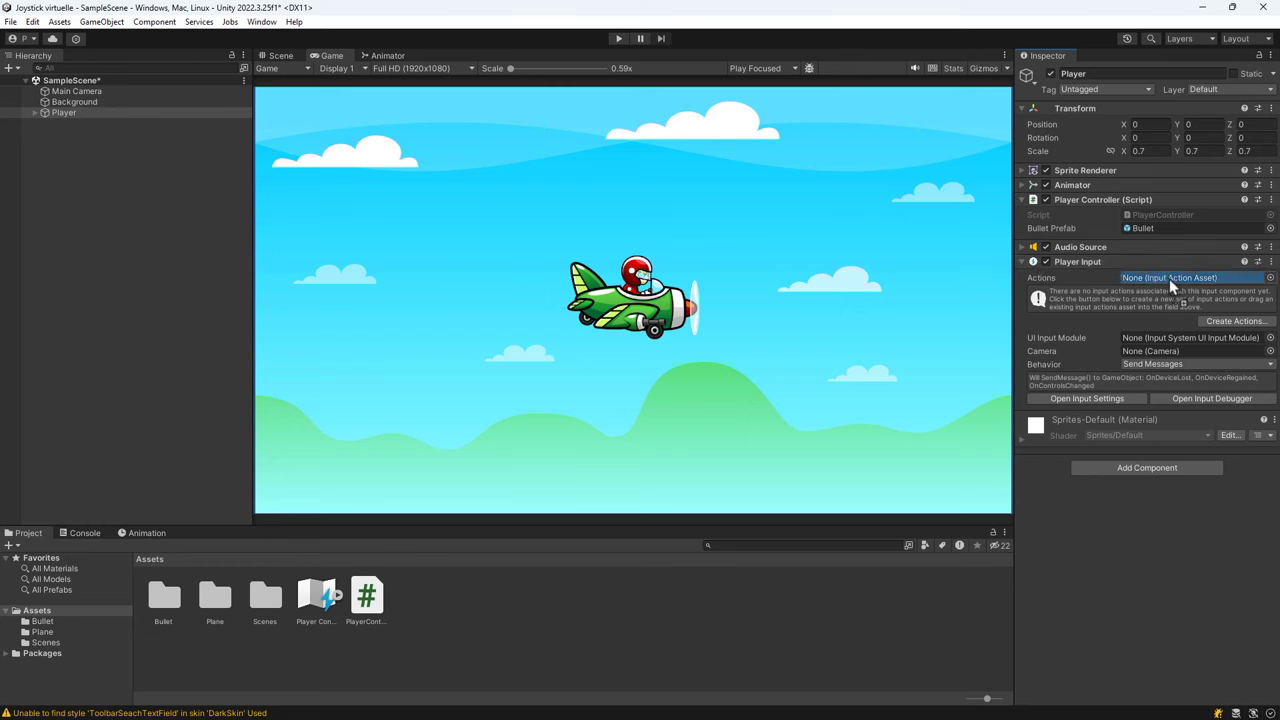
click(1270, 277)
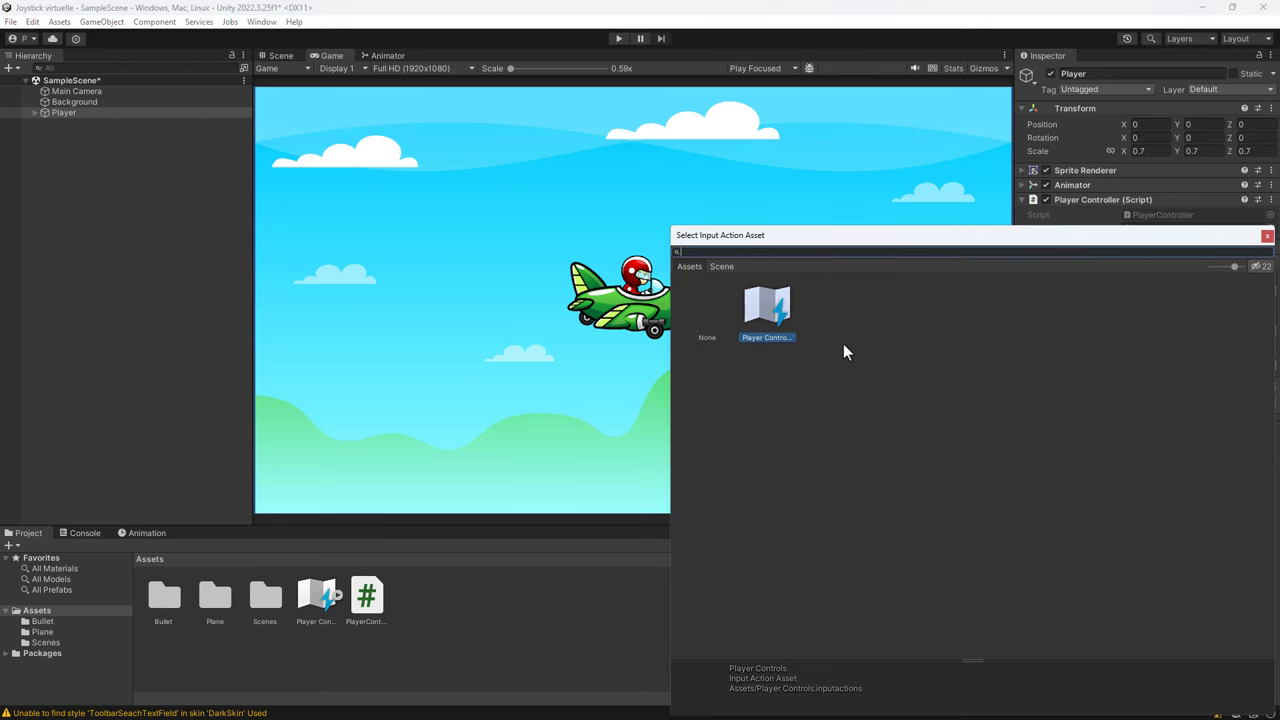
Assign Player Controls as Actions, Player as default map, and Invoke C Sharp Events as Behavior.
double_click(768, 316)
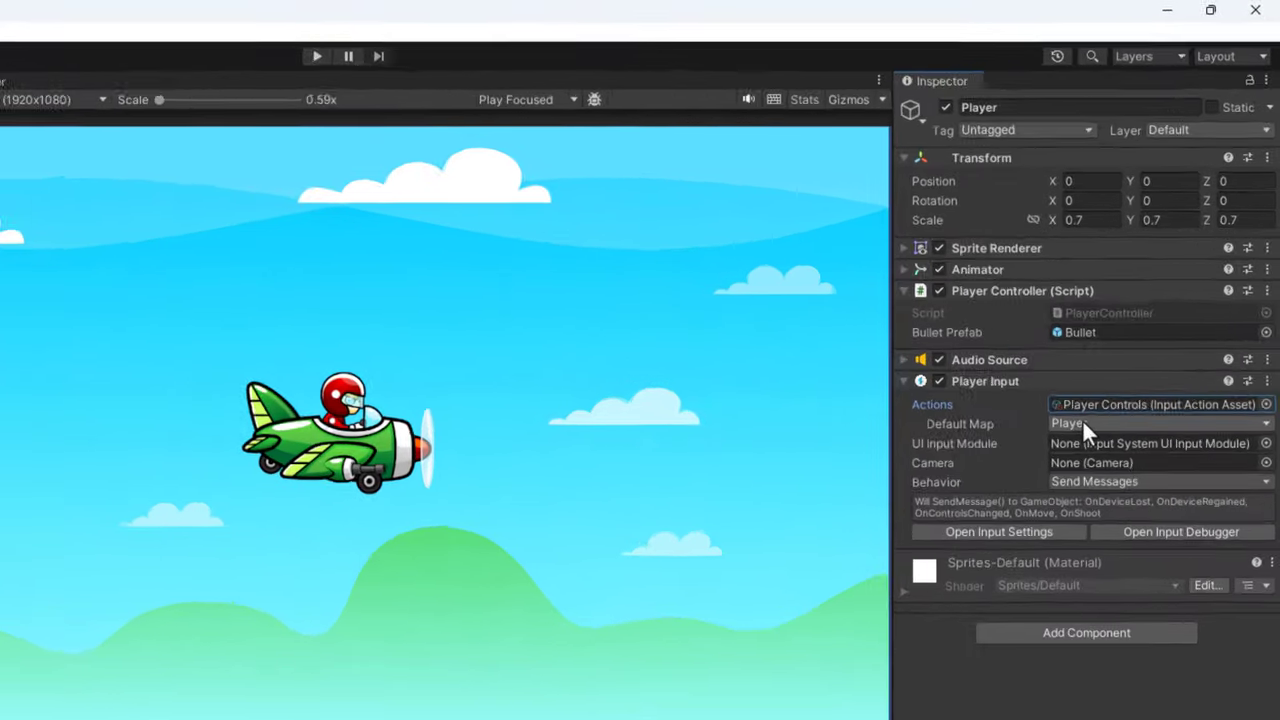
click(1146, 295)
click(1154, 325)
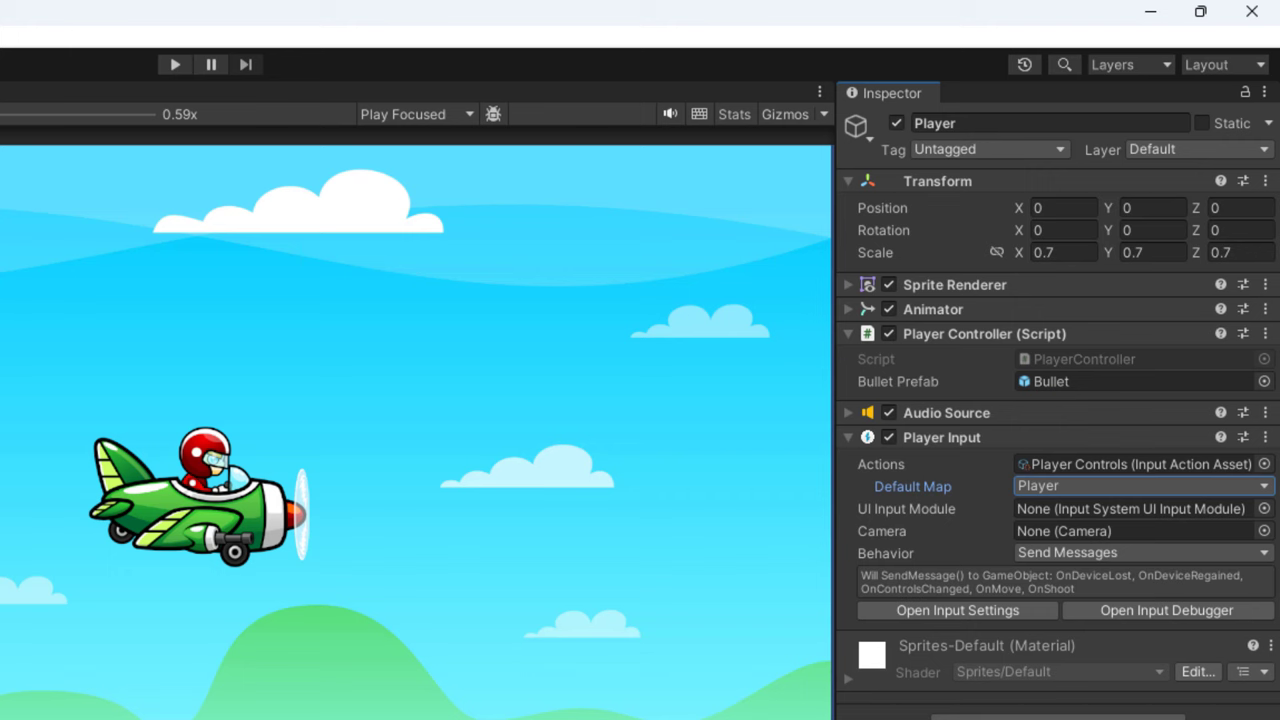
click(1262, 556)
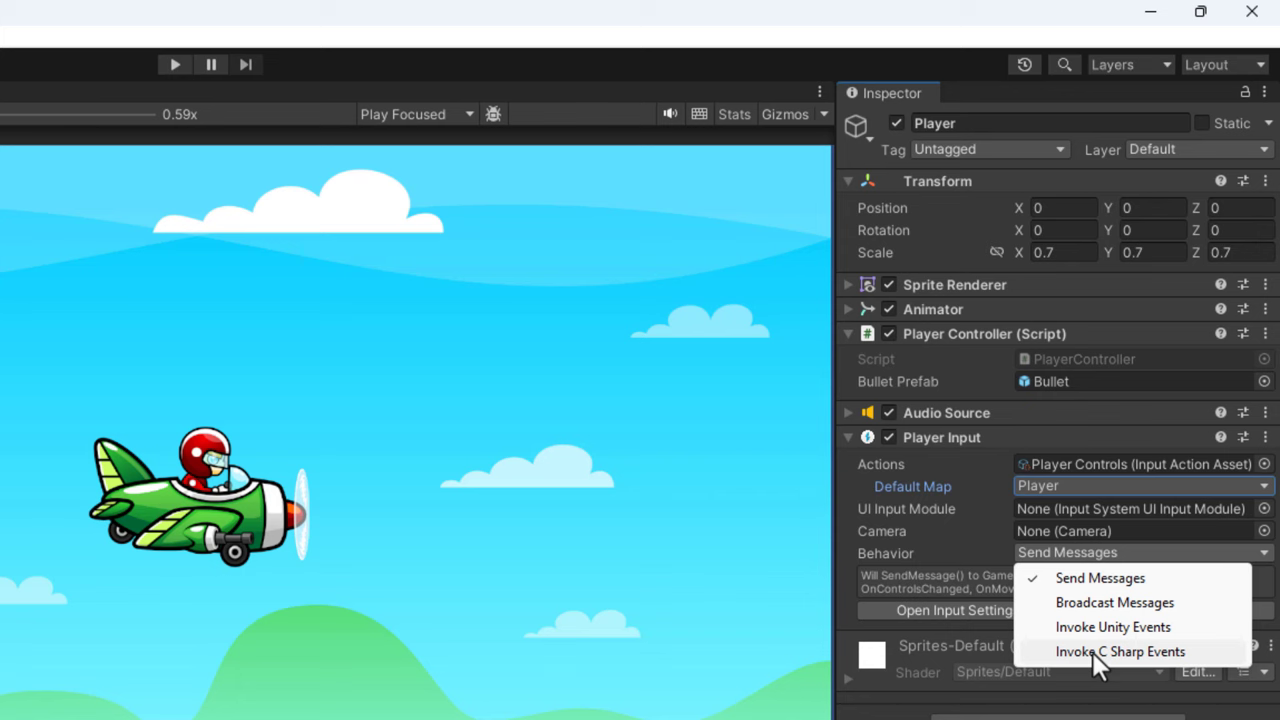
click(1092, 652)
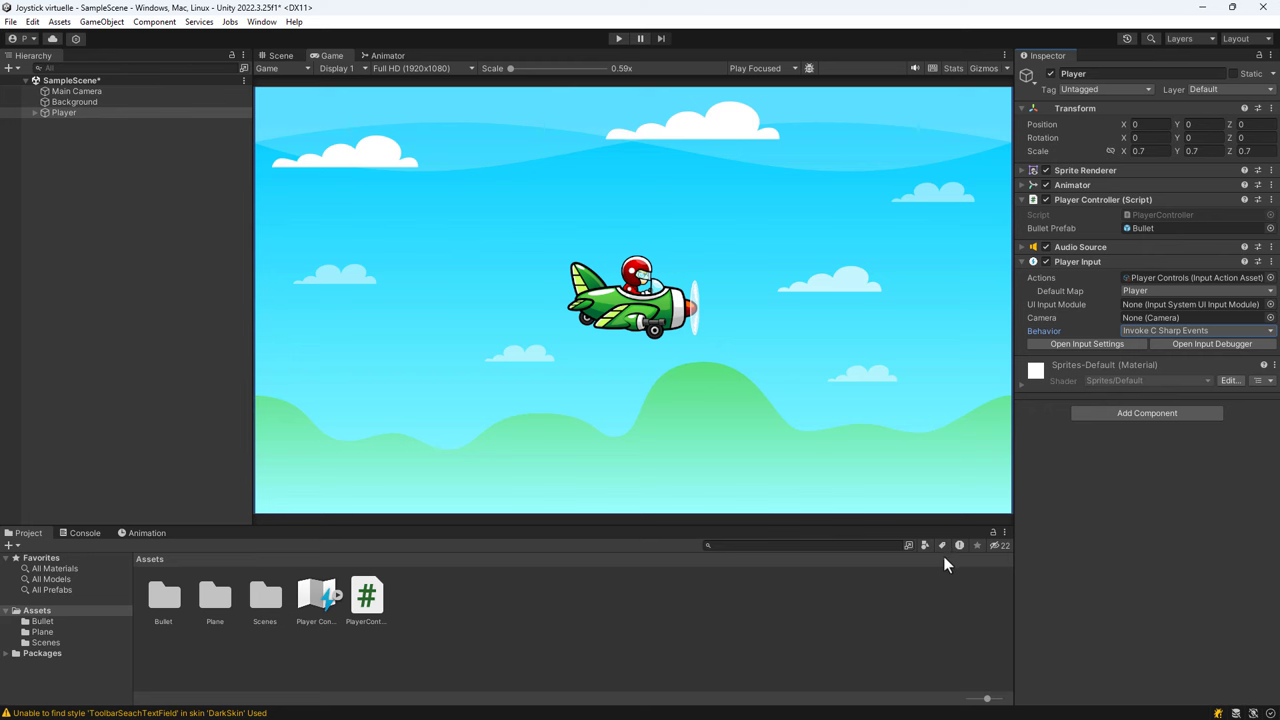
Open PlayerController.cs and add 'using UnityEngine.InputSystem;' below the first using line.
double_click(1190, 214)
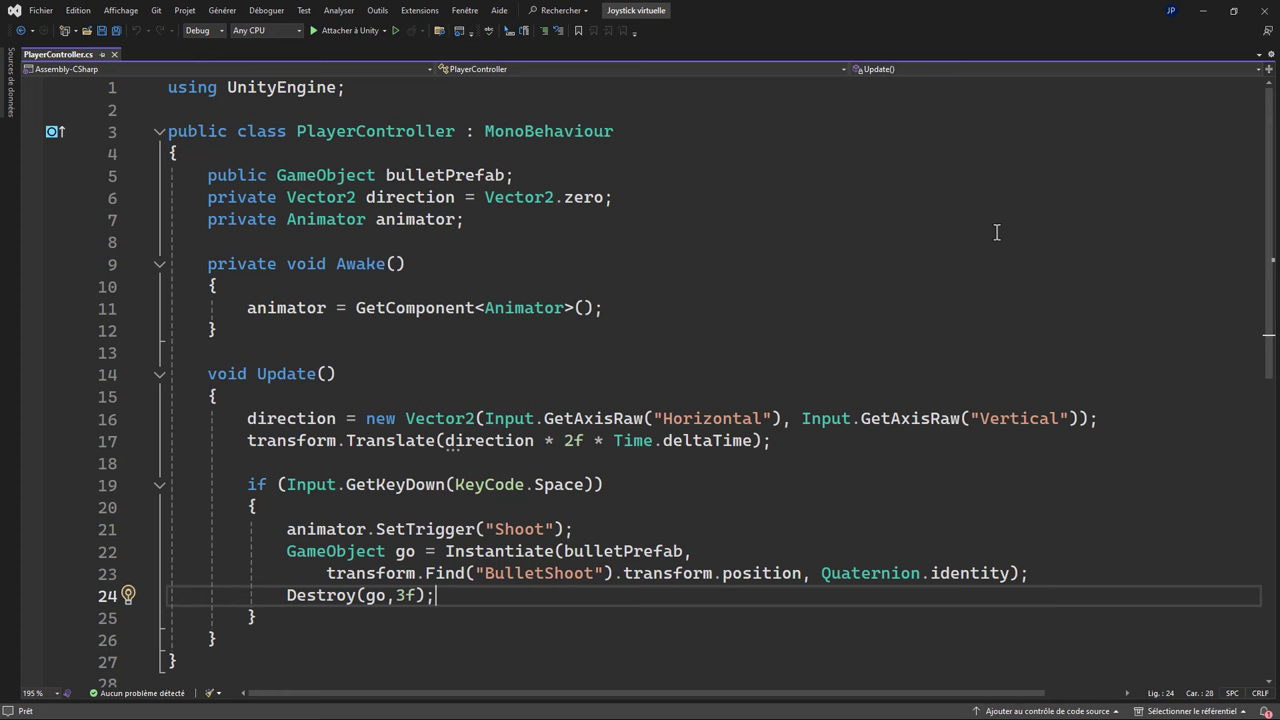
click(371, 88)
key(Return)
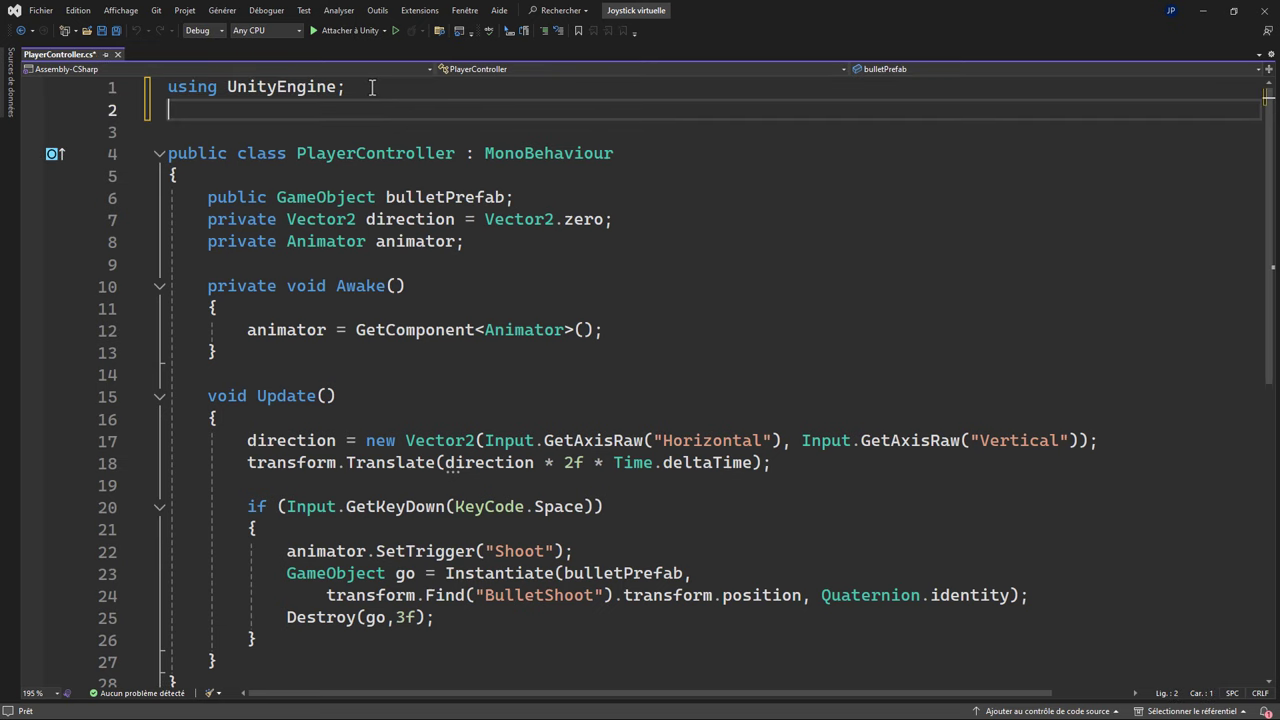
text(using)
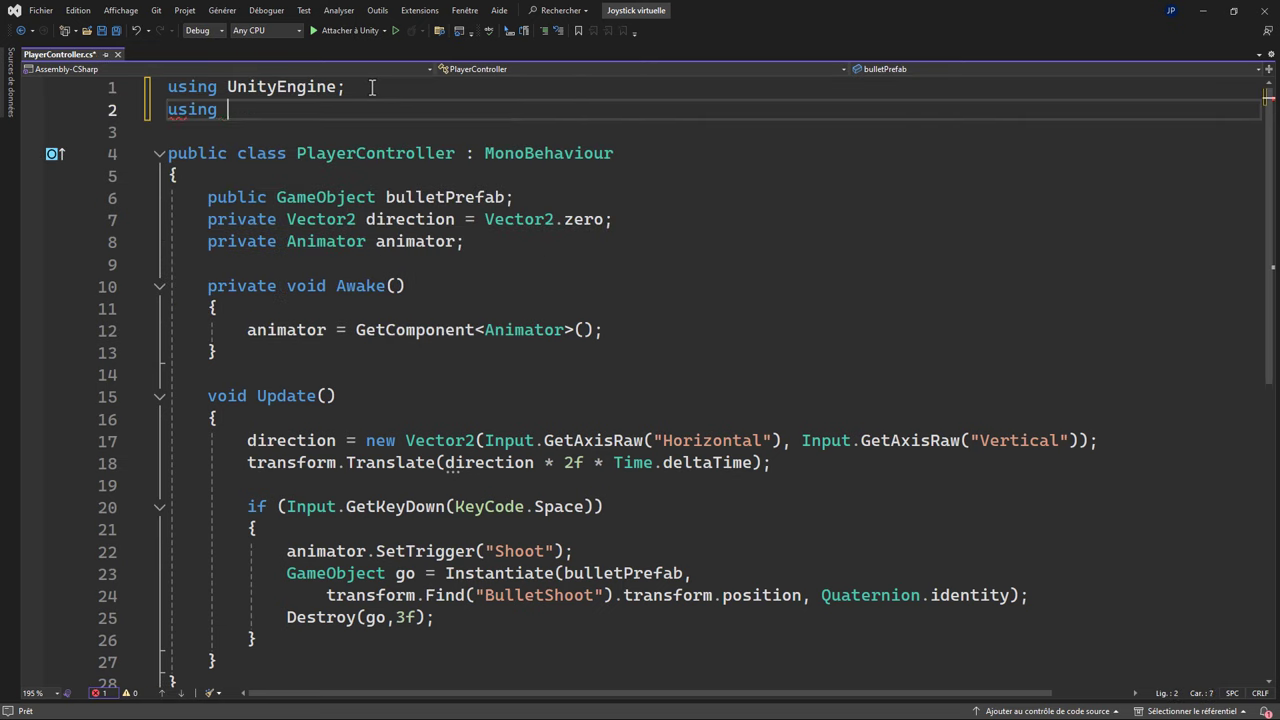
text( Unity)
key(Down)
key(Down)
key(Down)
key(Tab)
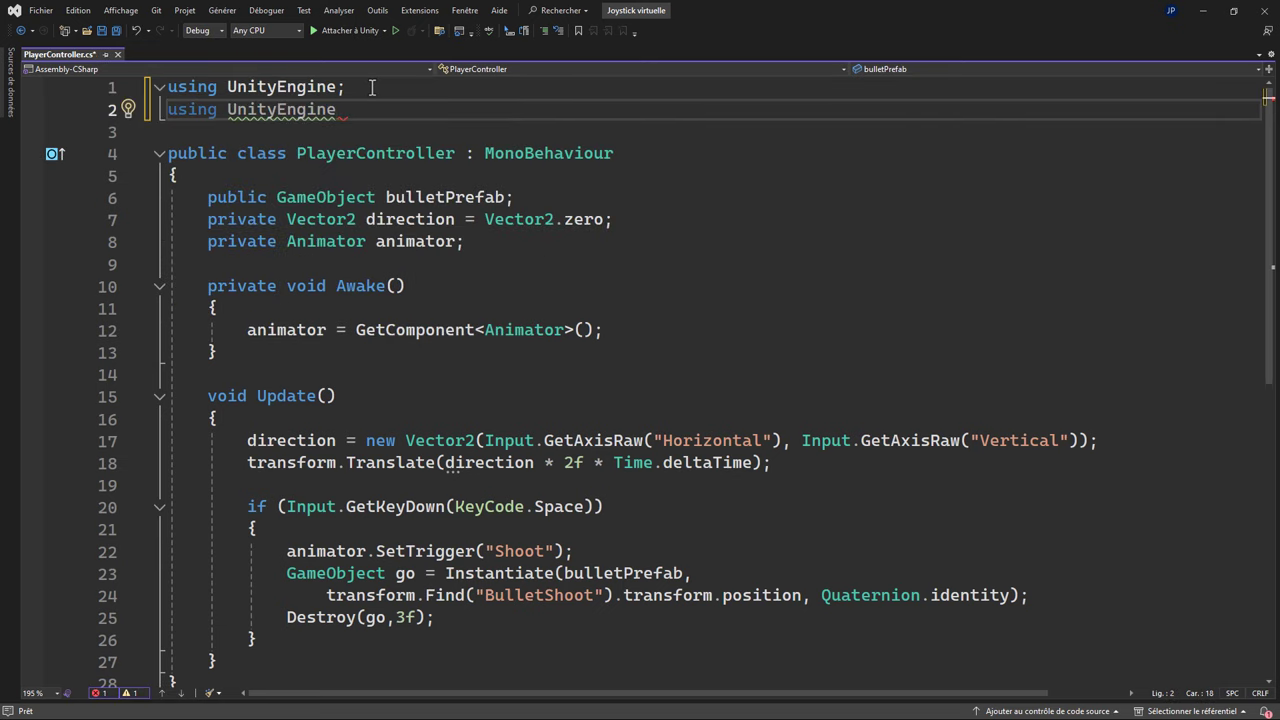
text(.In)
key(Tab)
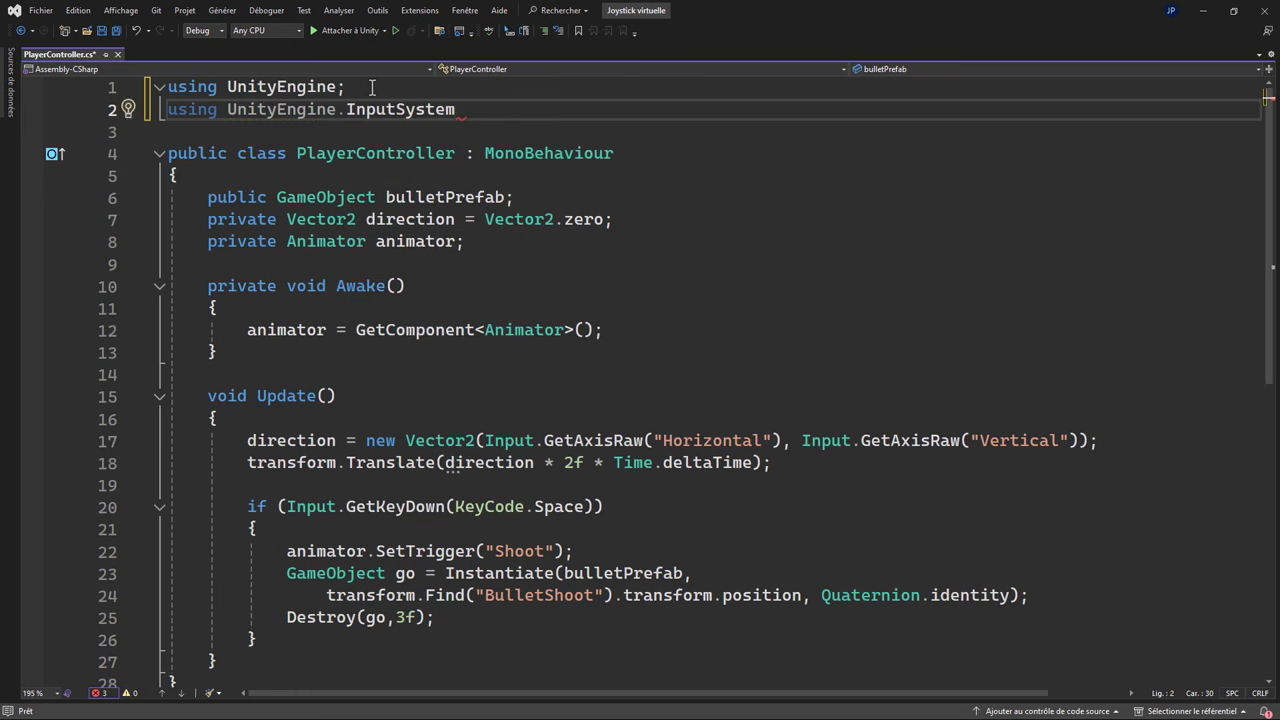
text(;)
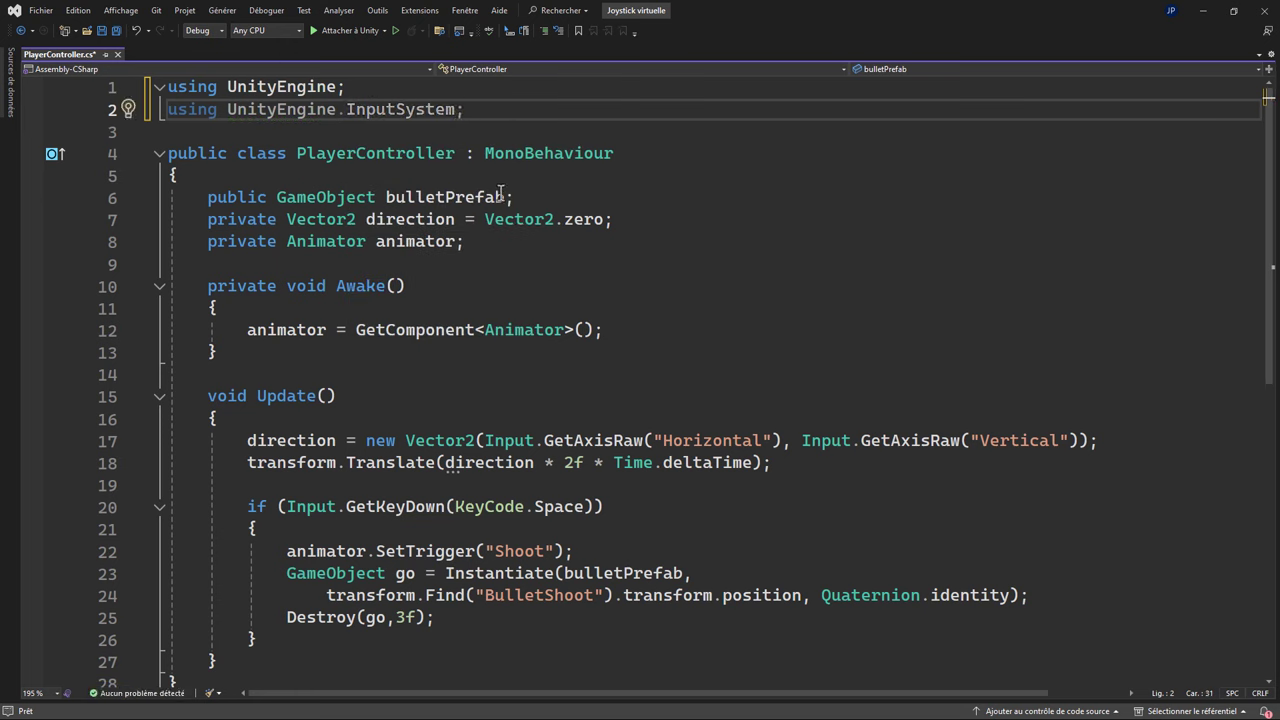
Declare a public InputActionReference field named MoveAction in the class.
click(300, 178)
key(Return)
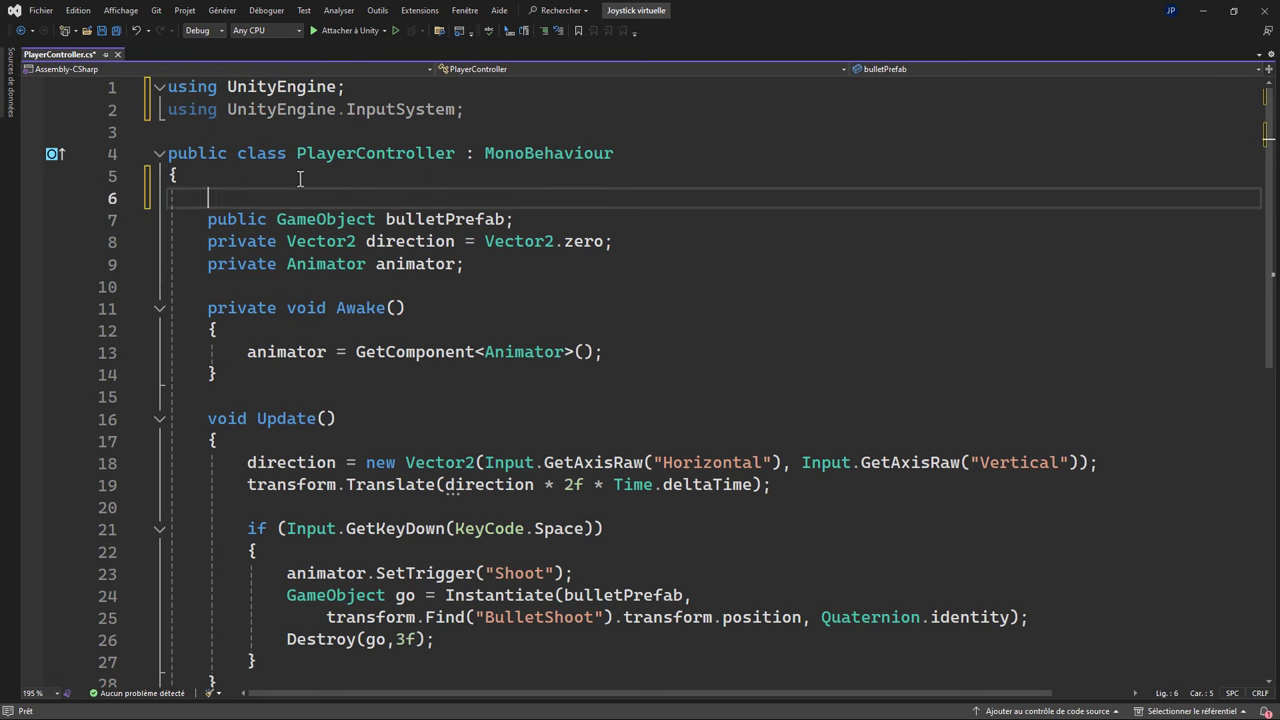
text(pu)
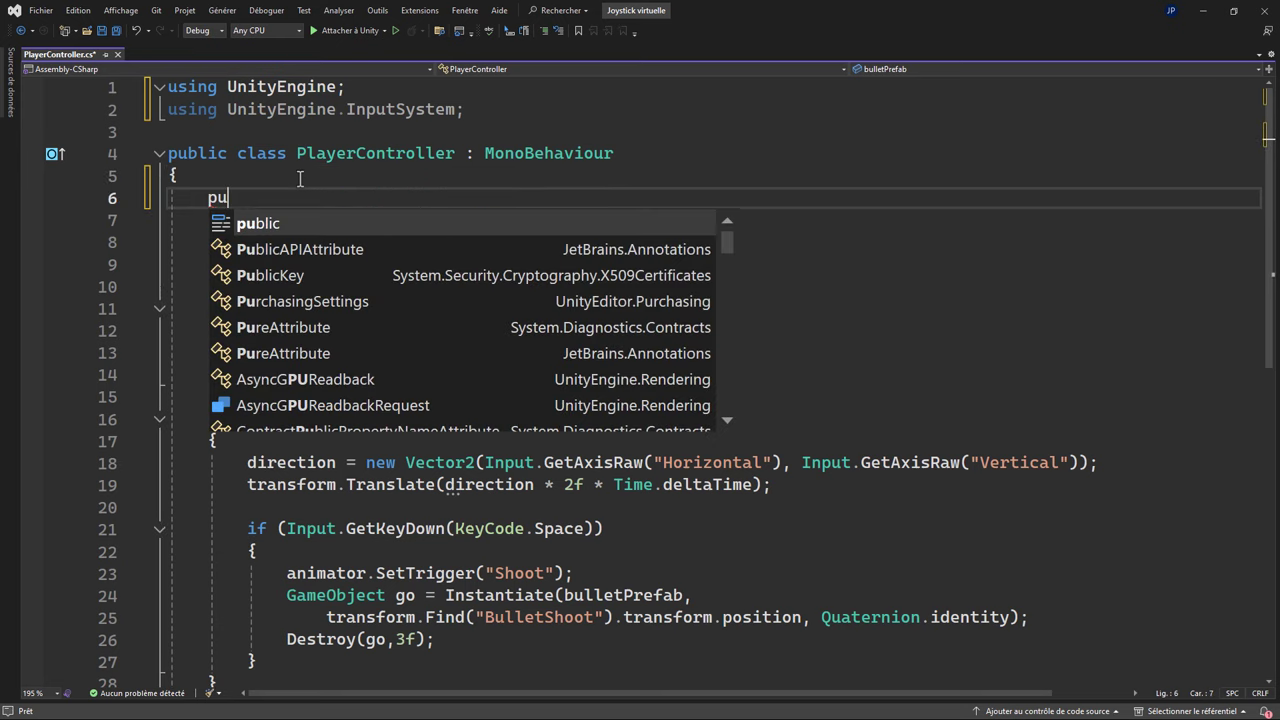
text(blic action)
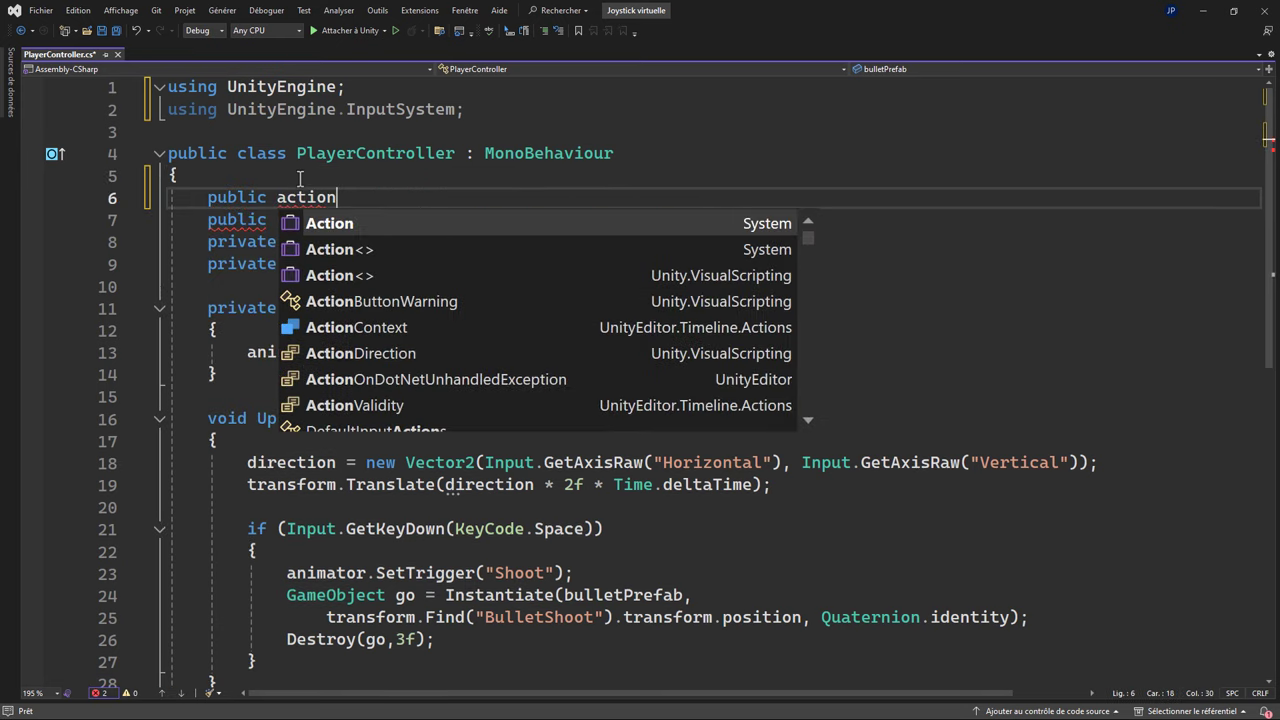
key(BackSpace)
key(BackSpace)
key(BackSpace)
key(BackSpace)
key(BackSpace)
key(BackSpace)
text(in)
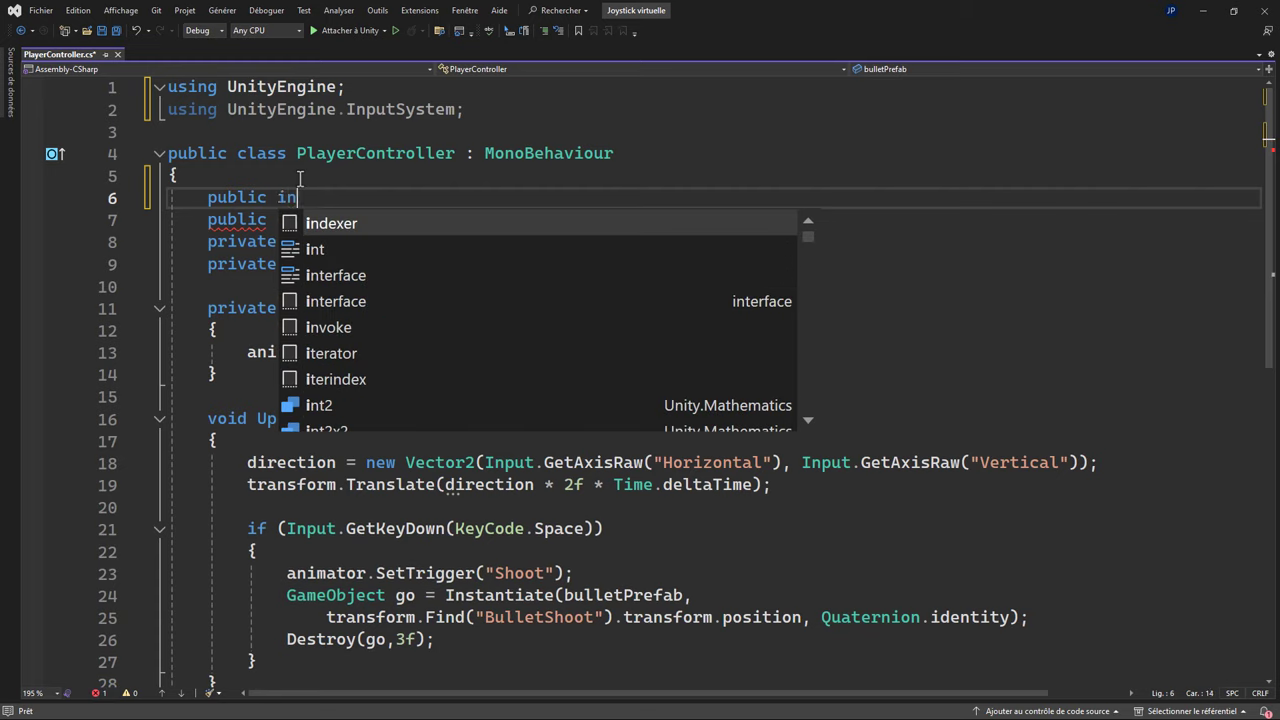
text(putactionre)
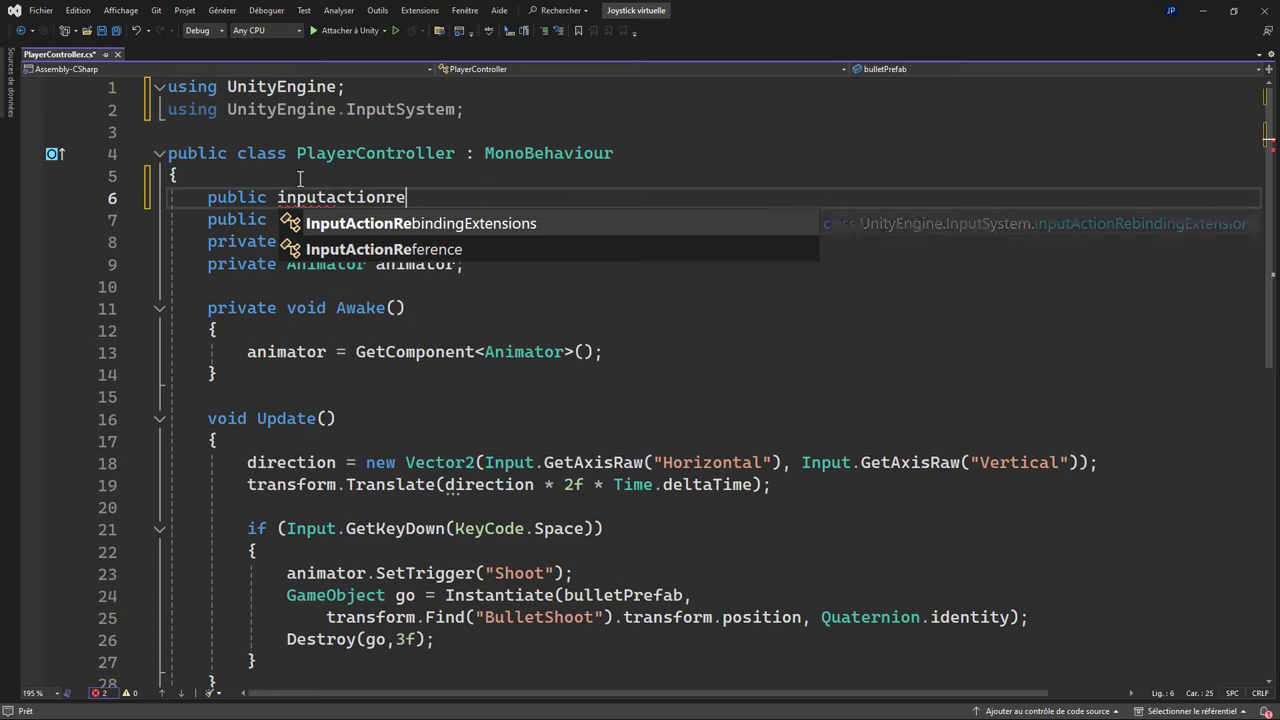
key(Down)
key(Tab)
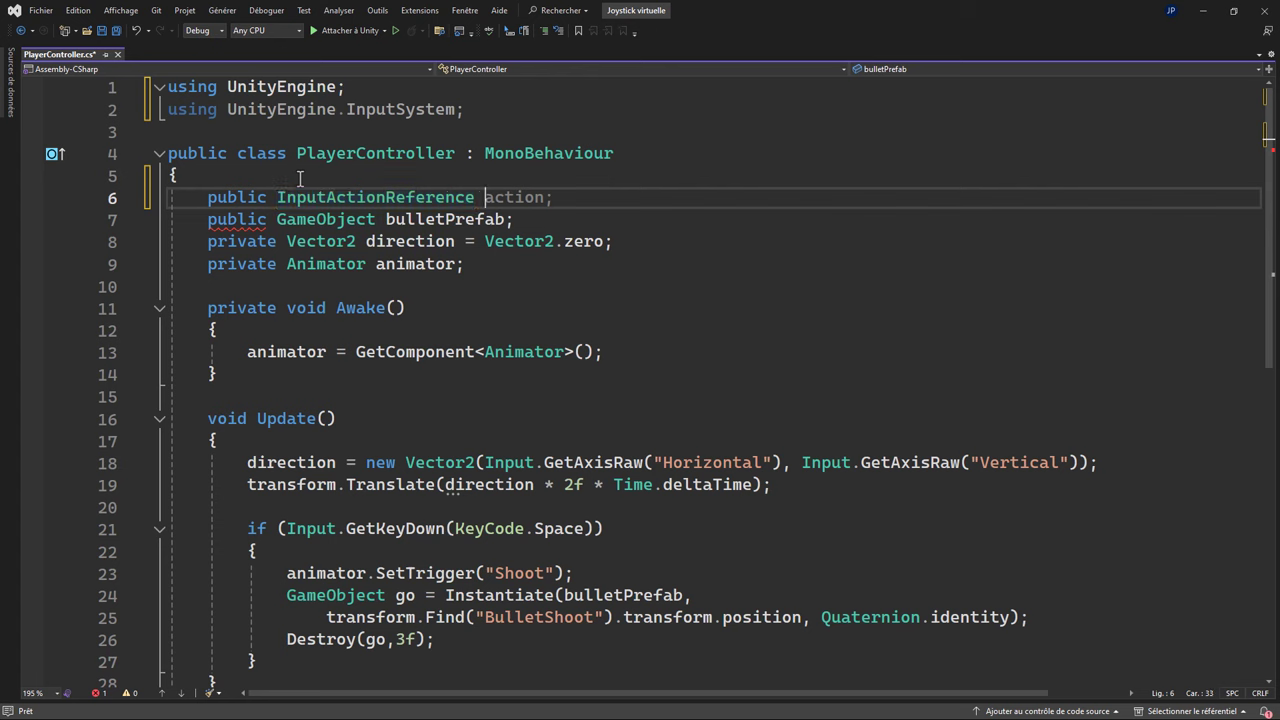
text(M)
text(oveAction)
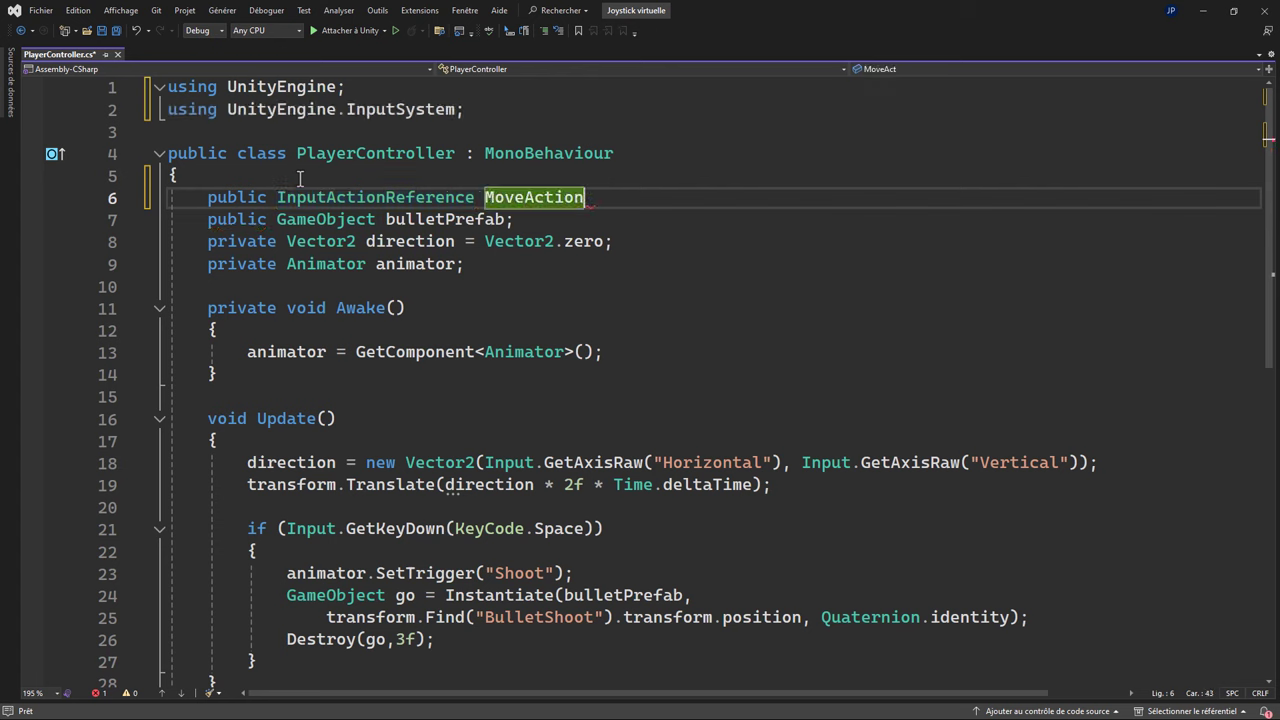
text(;)
Add a second InputActionReference field named ShootAction, save the script, and minimize Visual Studio.
key(Return)
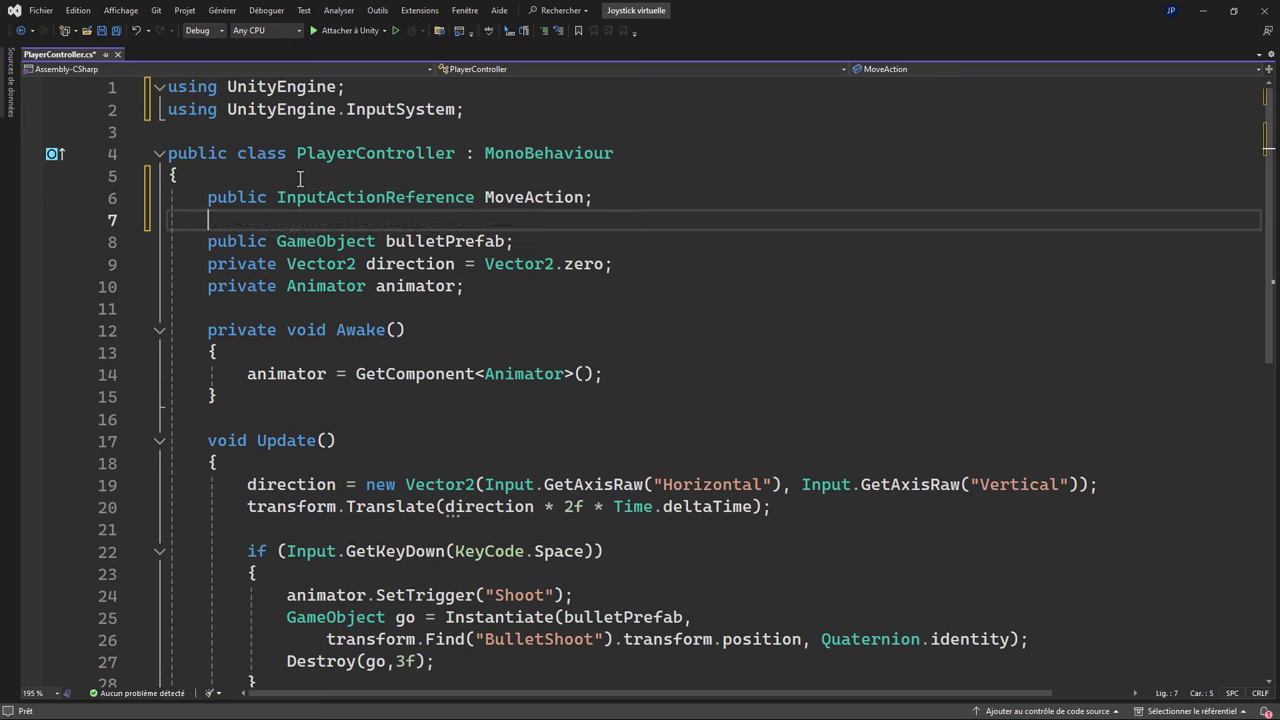
key(Tab)
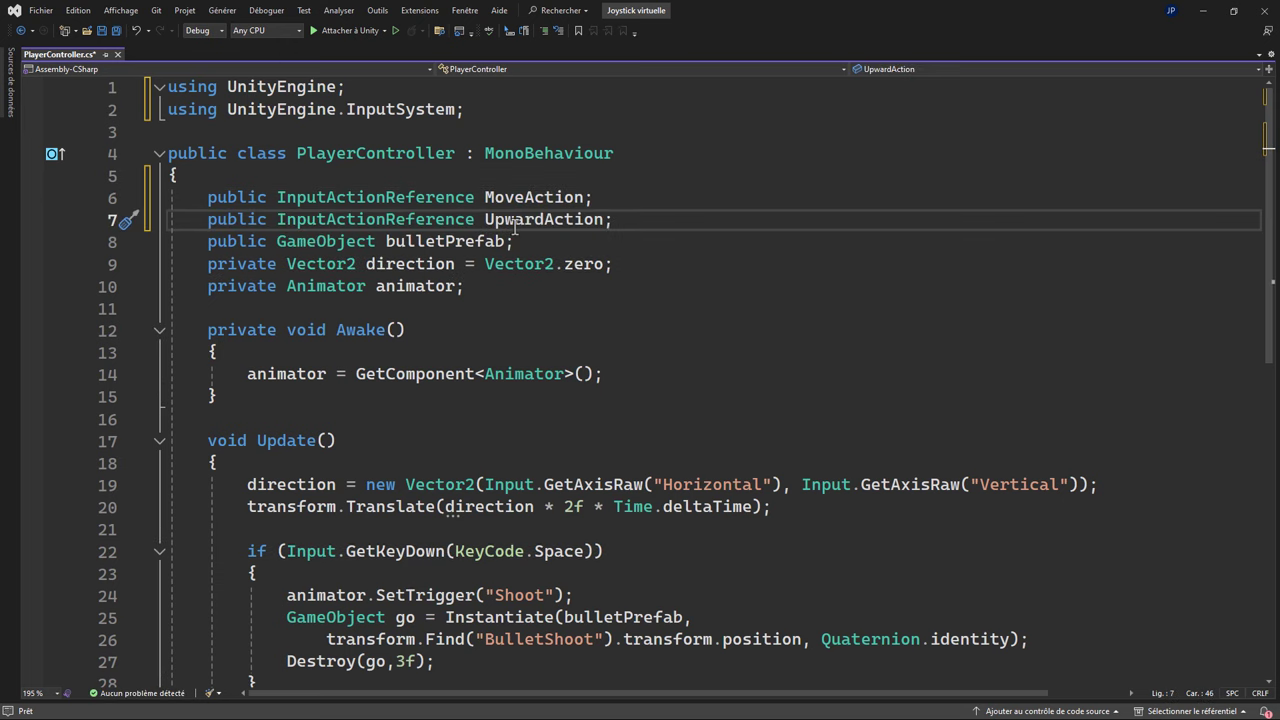
double_click(513, 222)
text(Shoot)
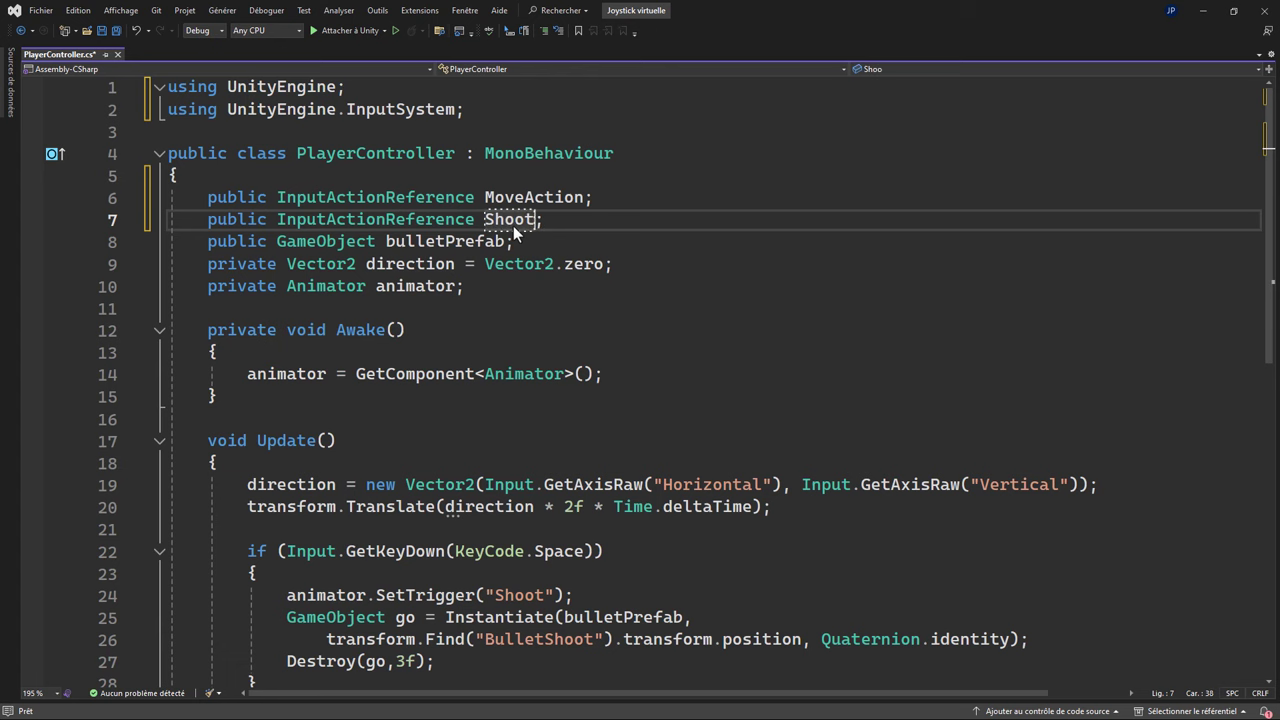
text(Action)
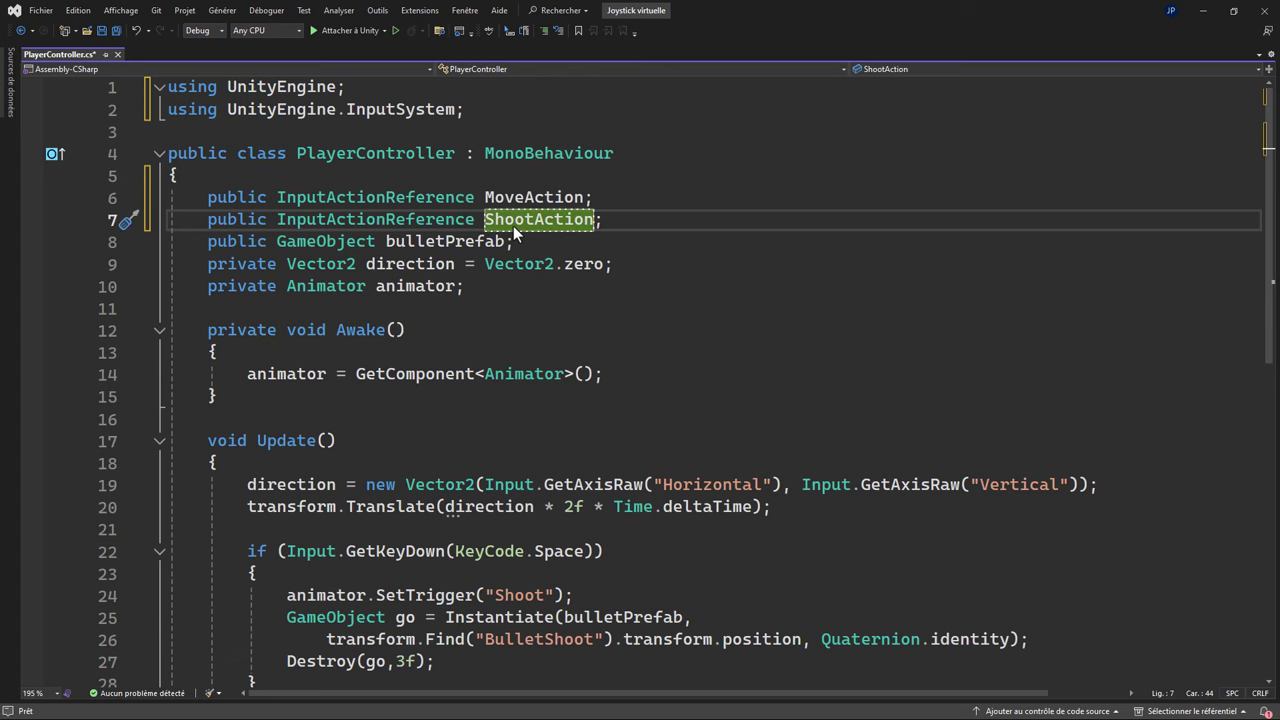
click(719, 305)
key(ctrl+s)
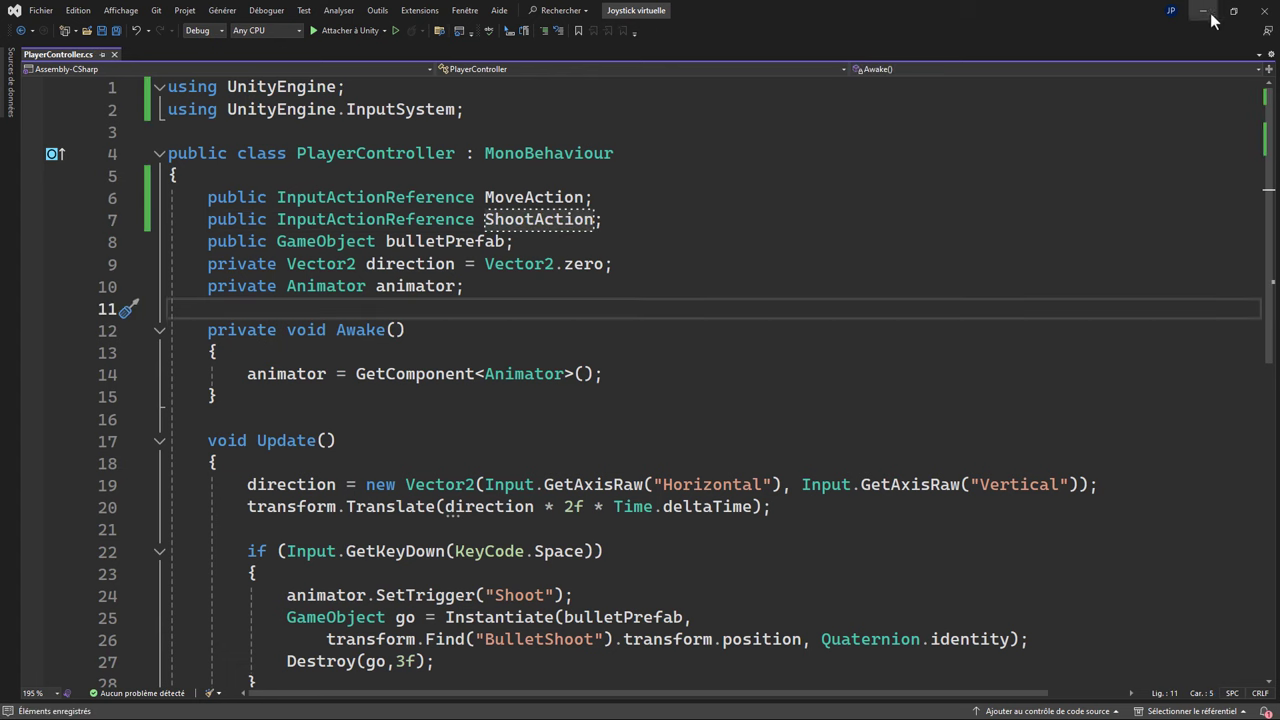
click(1211, 16)
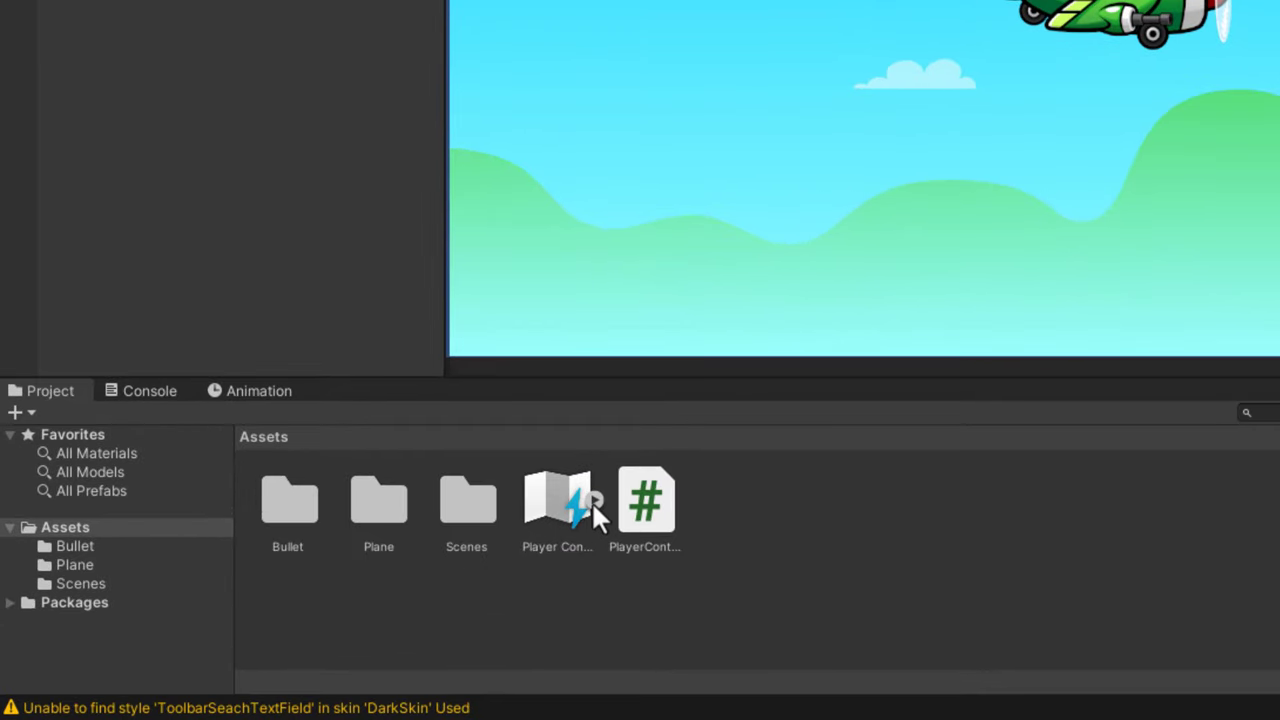
Set Move Action to Player/Move and Shoot Action to Player/Shoot, then reopen PlayerController.cs.
click(593, 500)
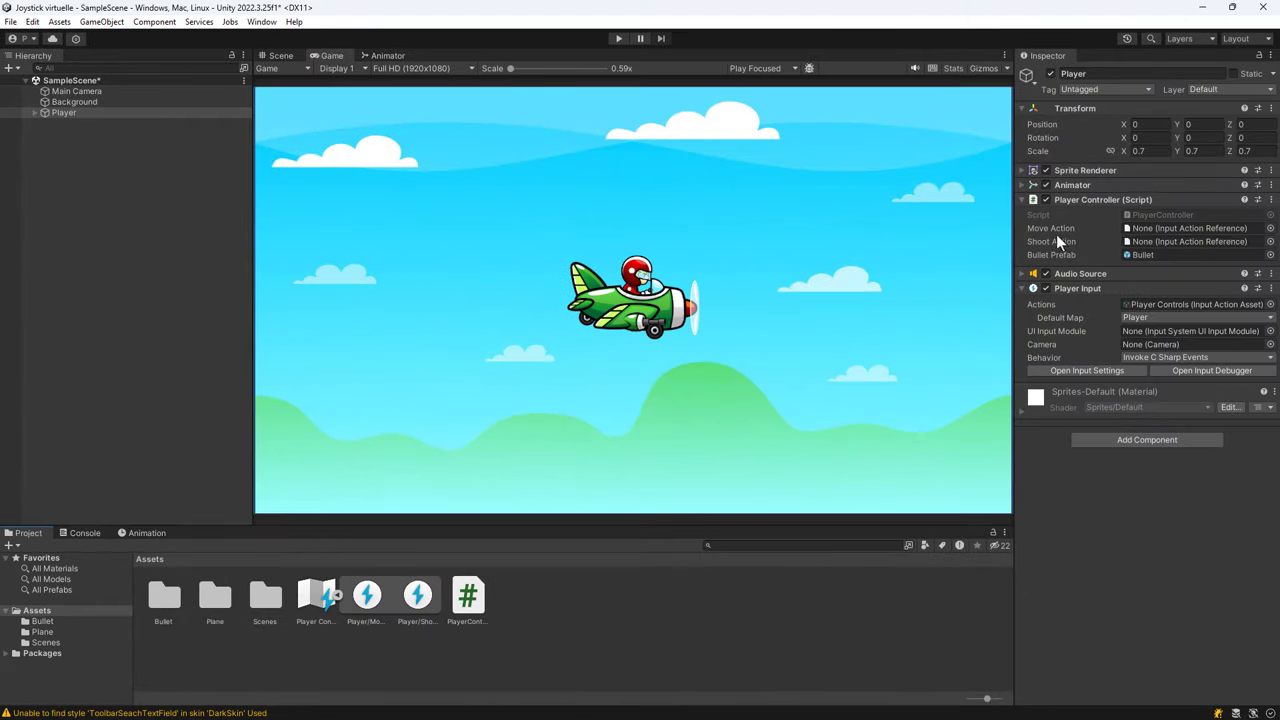
click(1270, 228)
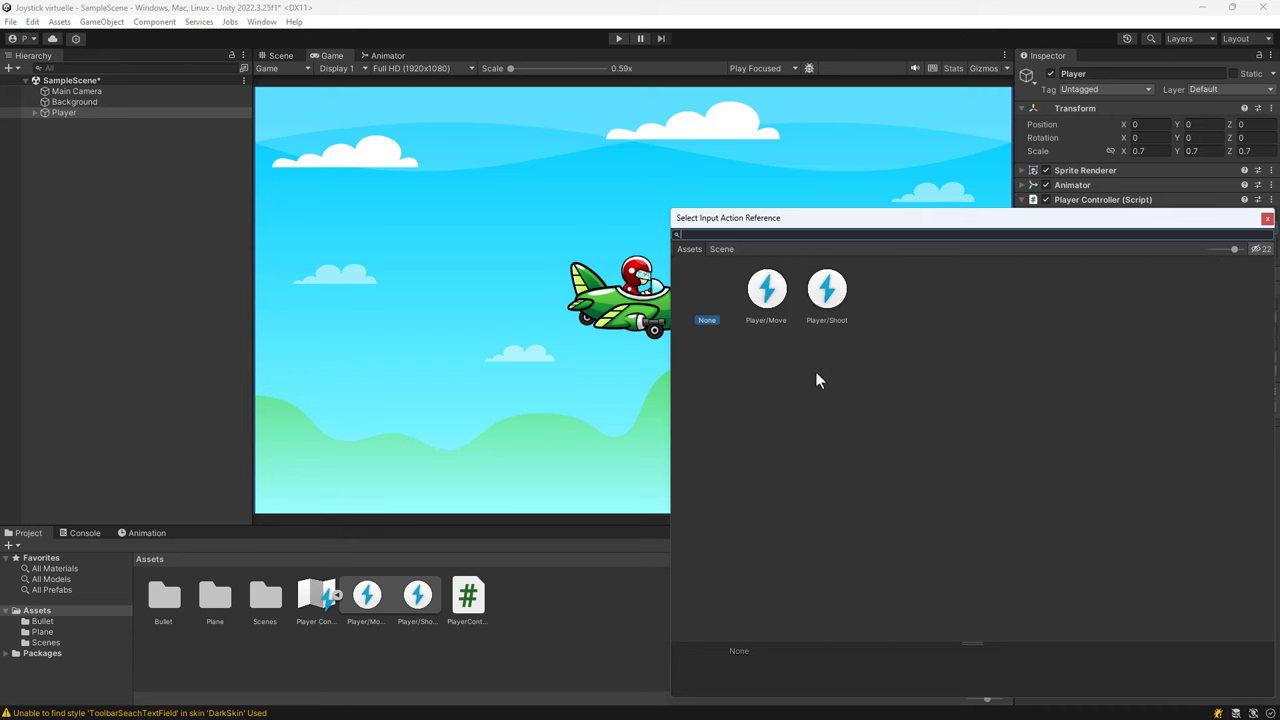
double_click(767, 302)
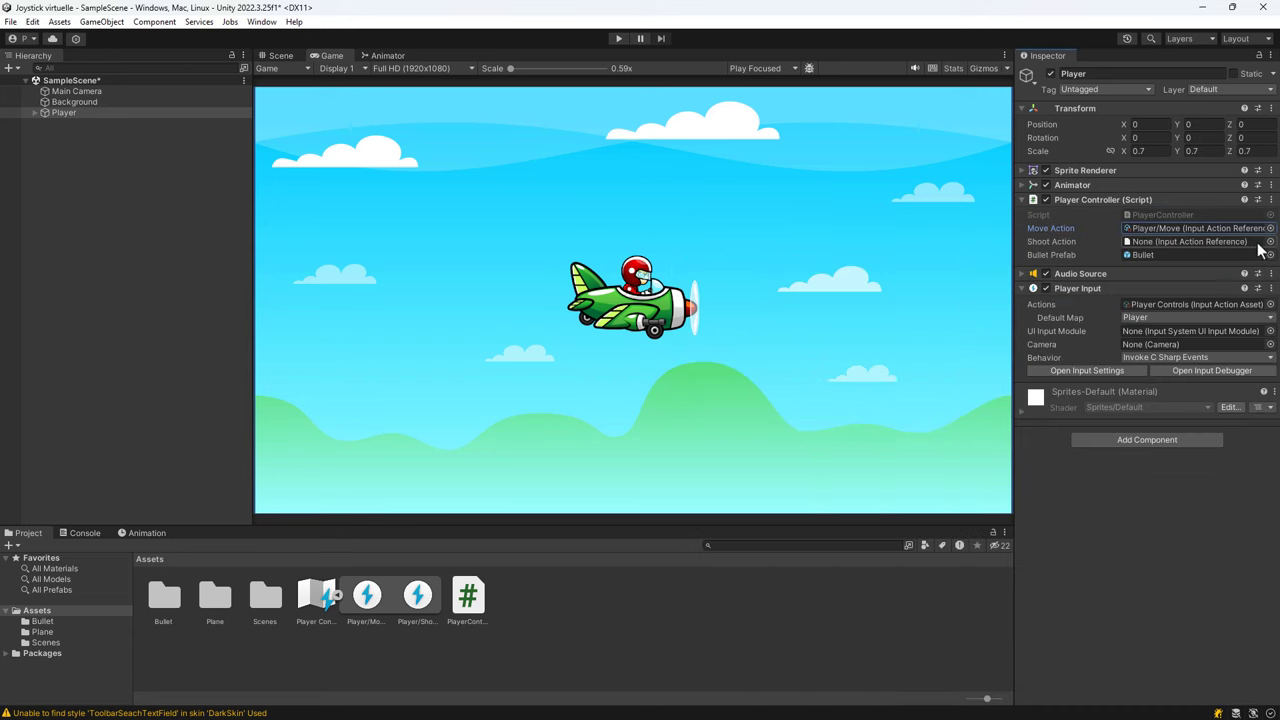
click(1270, 241)
double_click(834, 318)
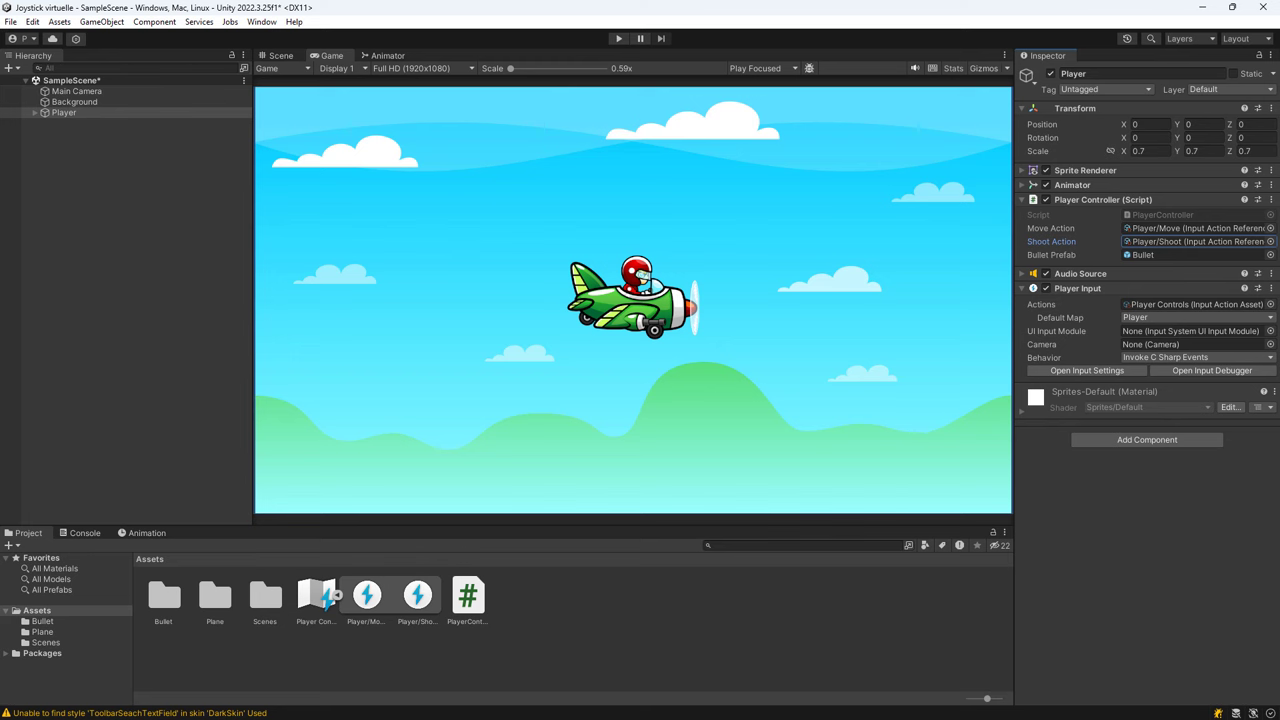
double_click(1175, 214)
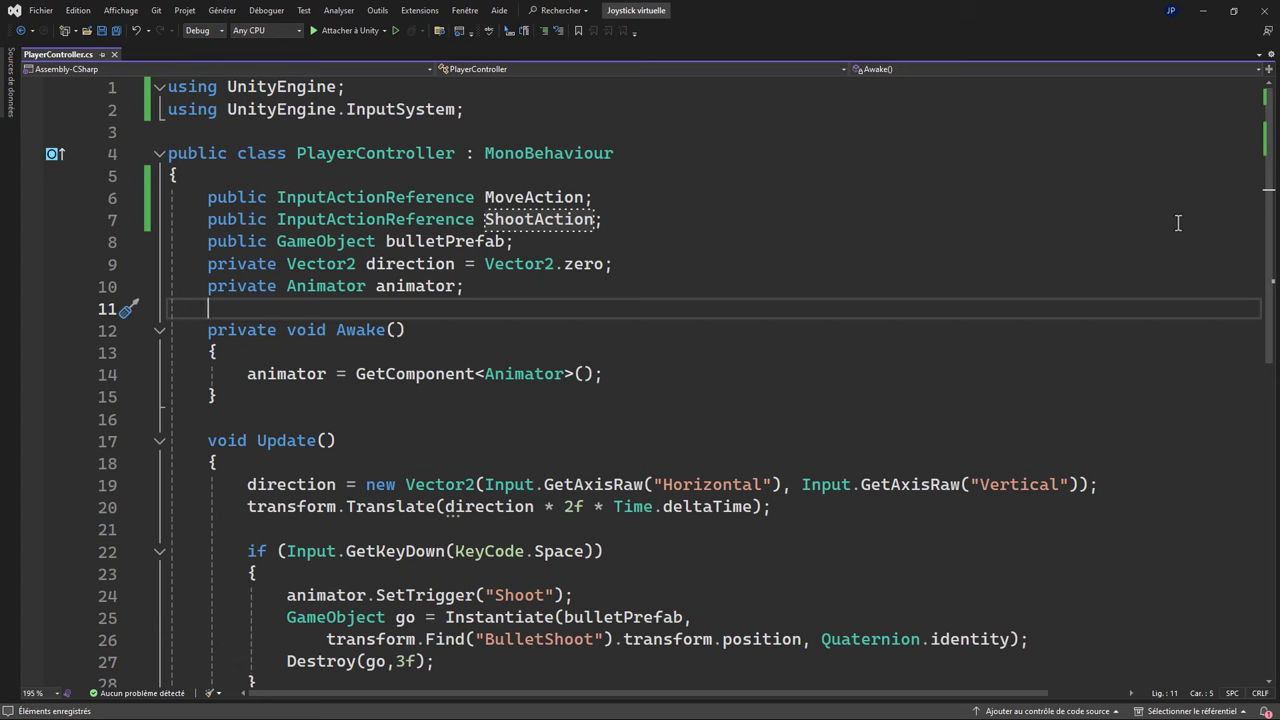
Insert an empty private OnEnable() method after Awake.
click(277, 399)
key(Return)
key(Return)
text(v)
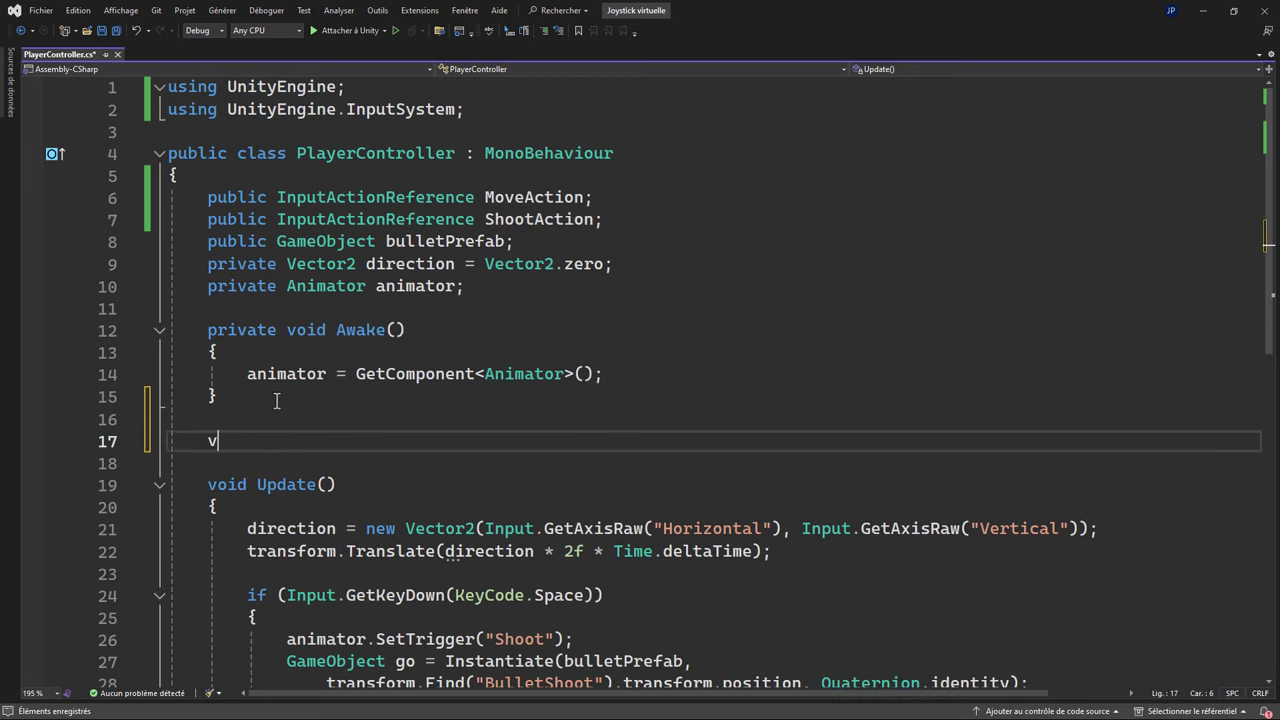
text(oid e)
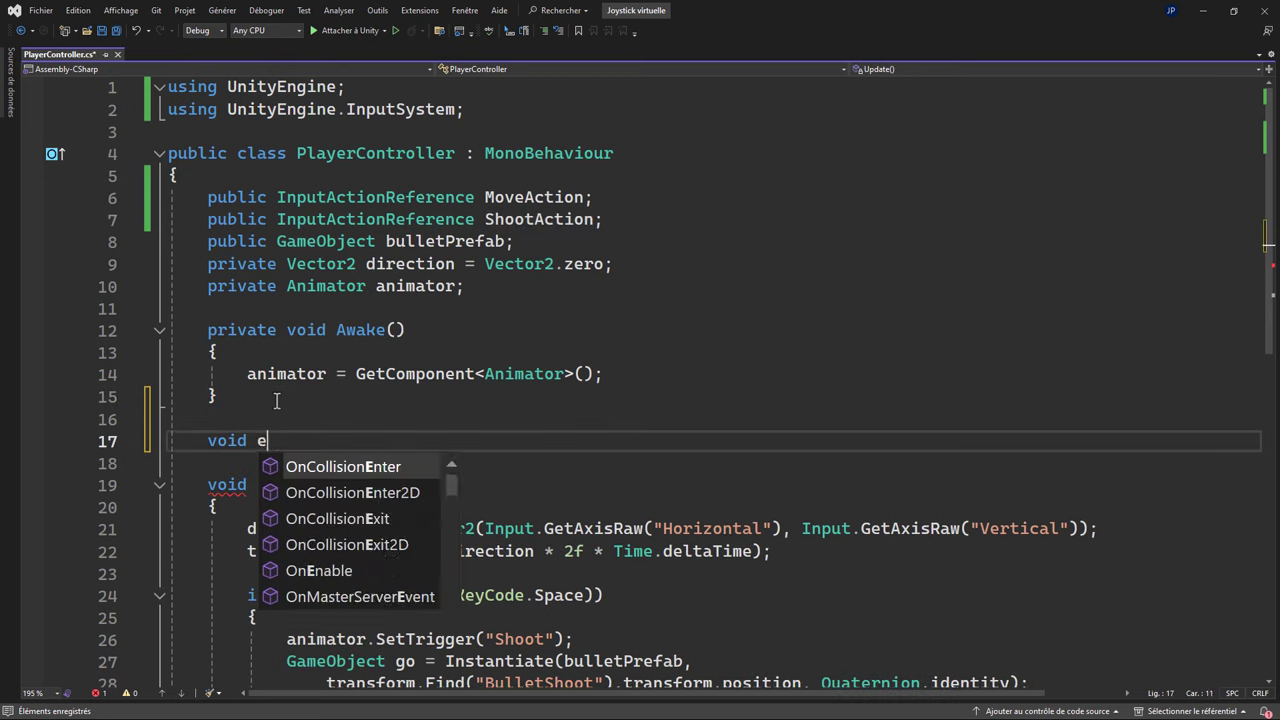
text(n)
key(Tab)
key(Down)
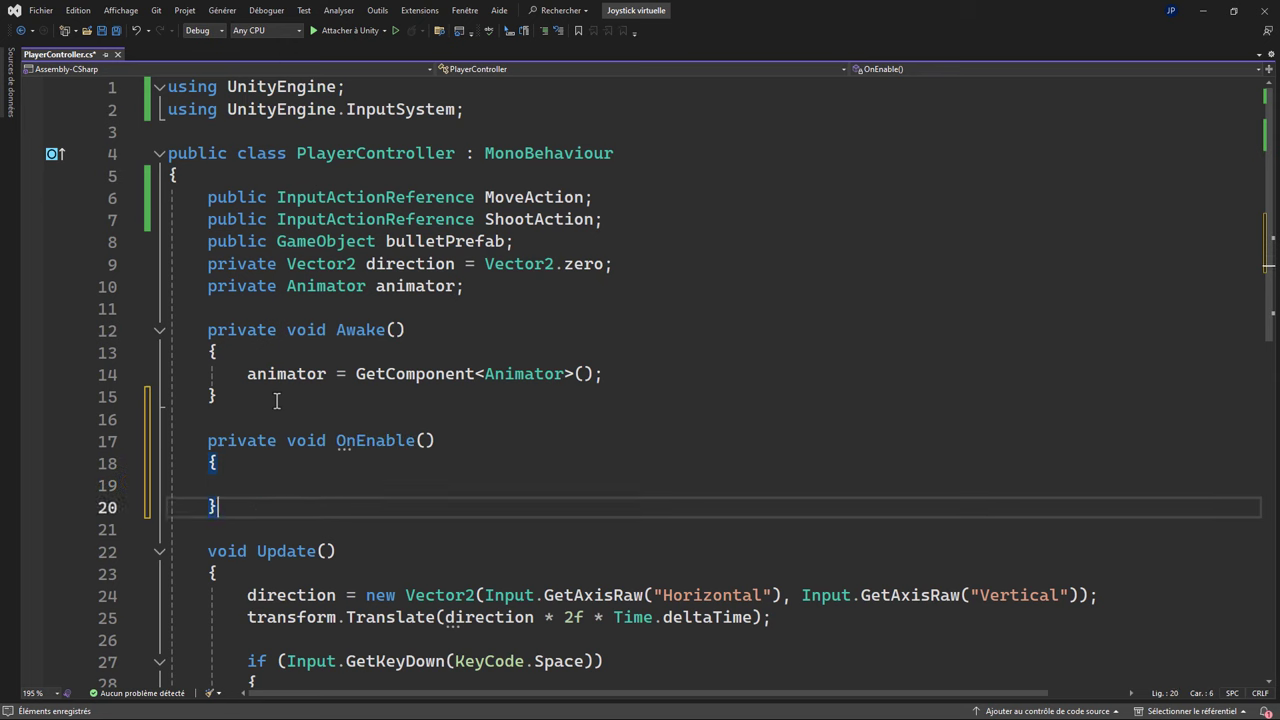
key(Return)
key(Return)
Insert an empty OnDisable() method below it and start typing 'Move' inside OnEnable.
text(void on)
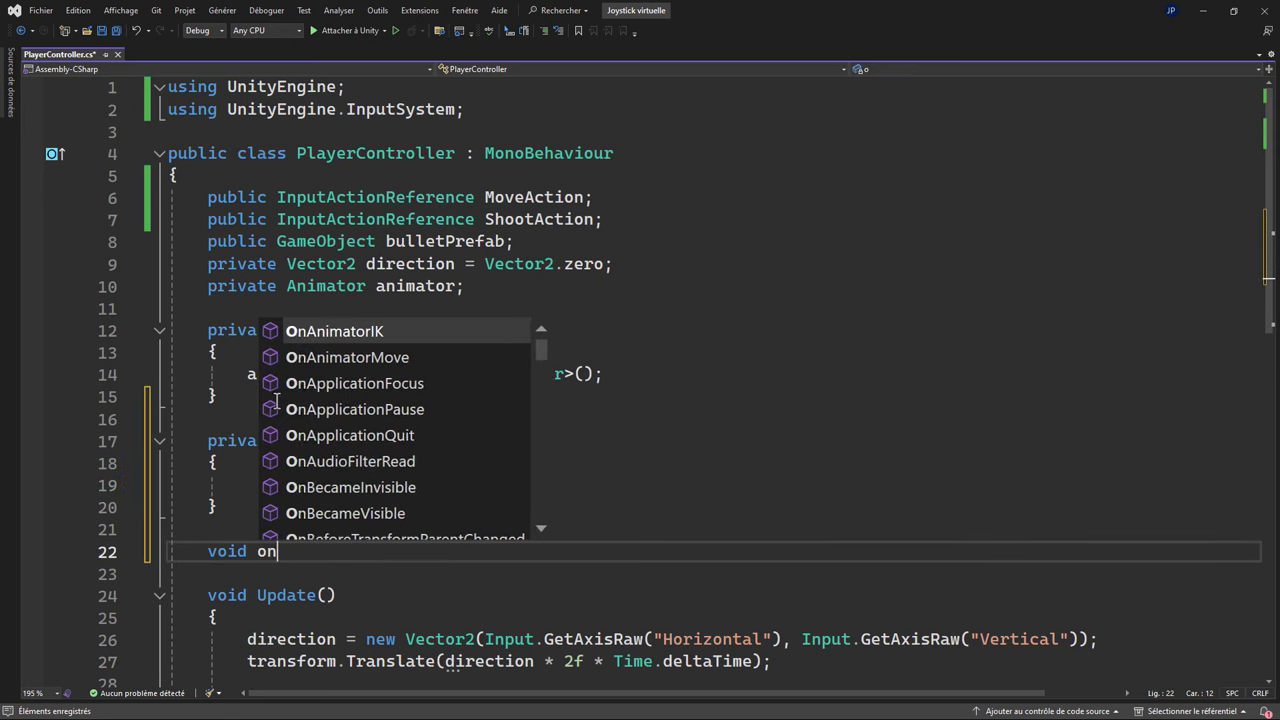
text(d)
key(Down)
key(Tab)
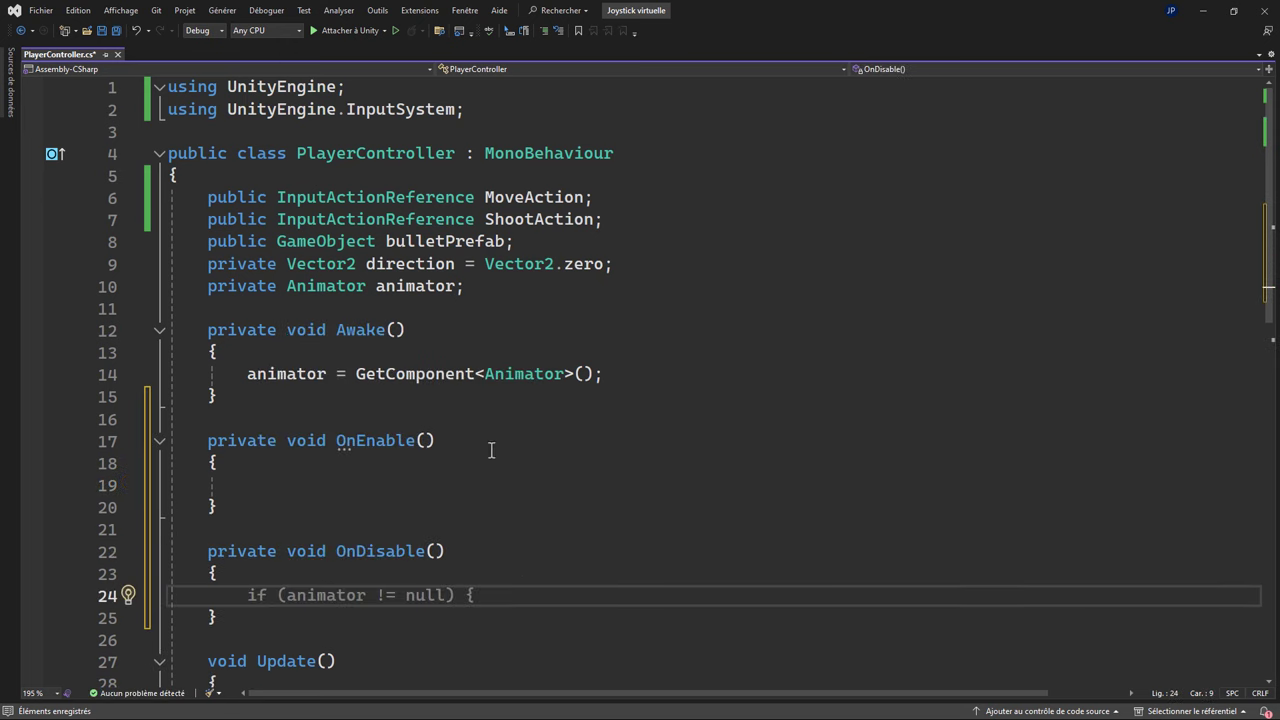
click(330, 482)
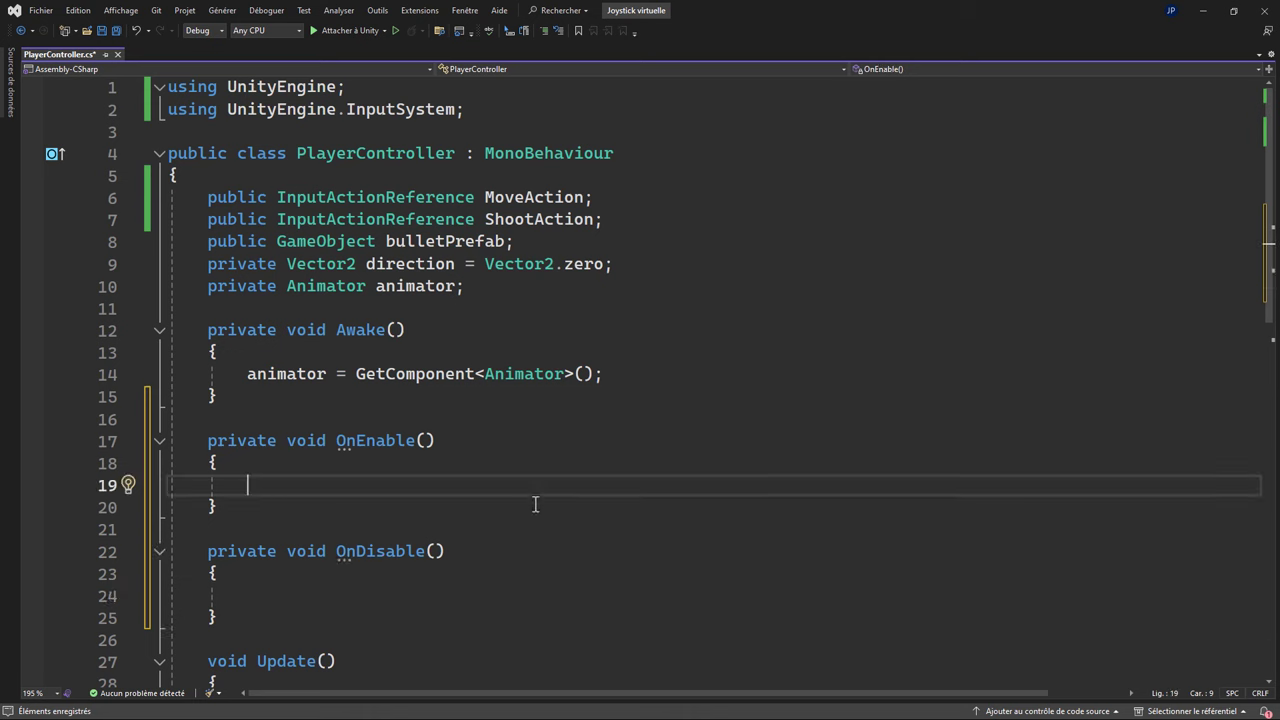
click(270, 597)
click(260, 487)
text(M)
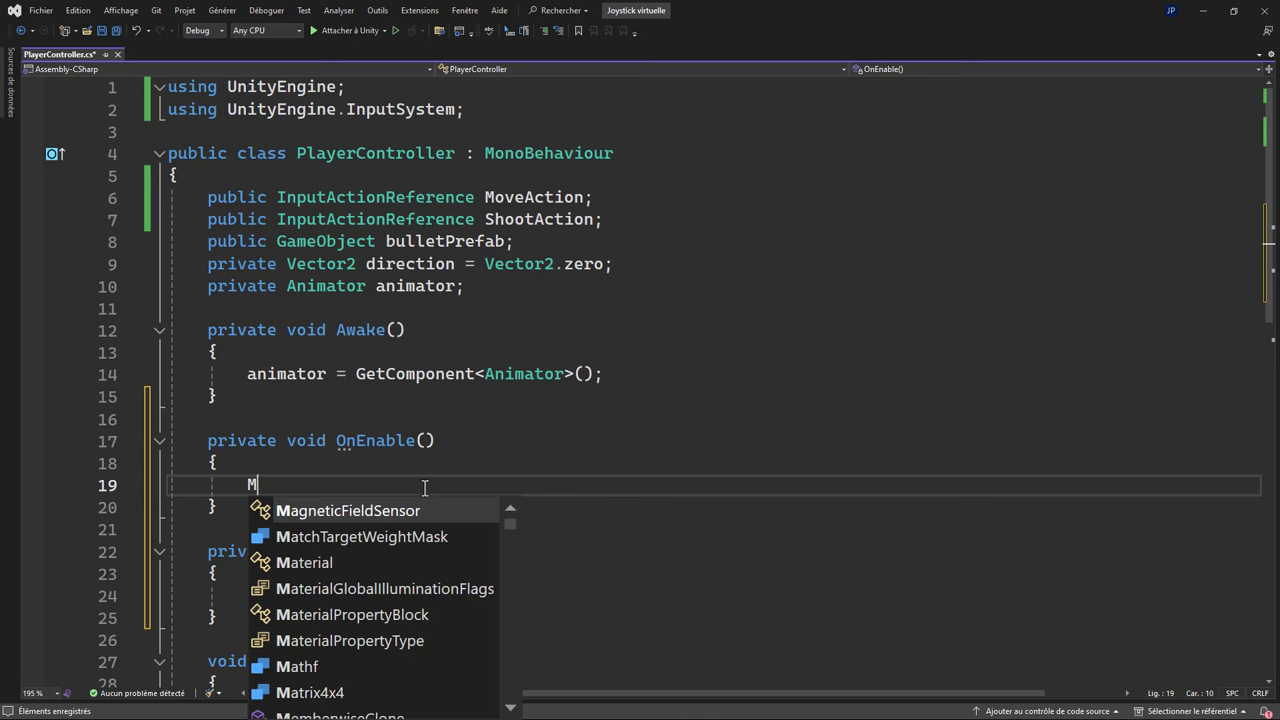
text(o)
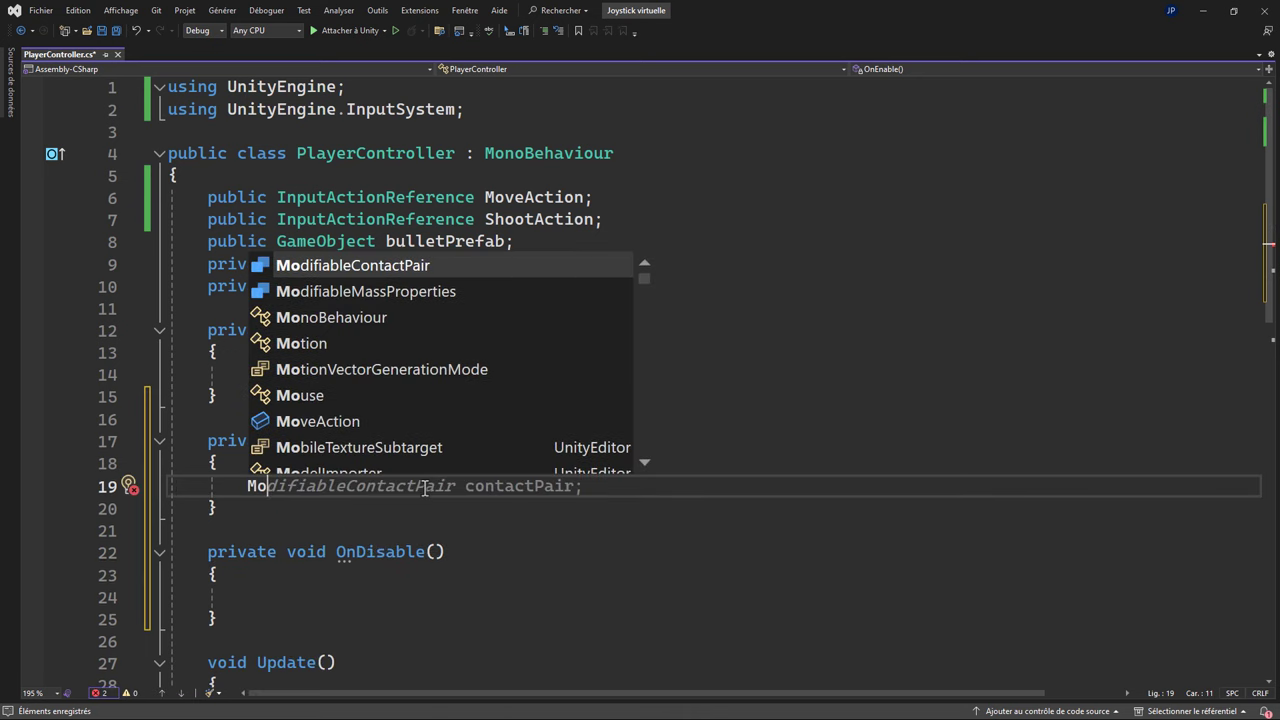
text(ve)
Write 'MoveAction.action.performed += OnMoveActionPerformed;' in OnEnable using IntelliSense completions.
key(Tab)
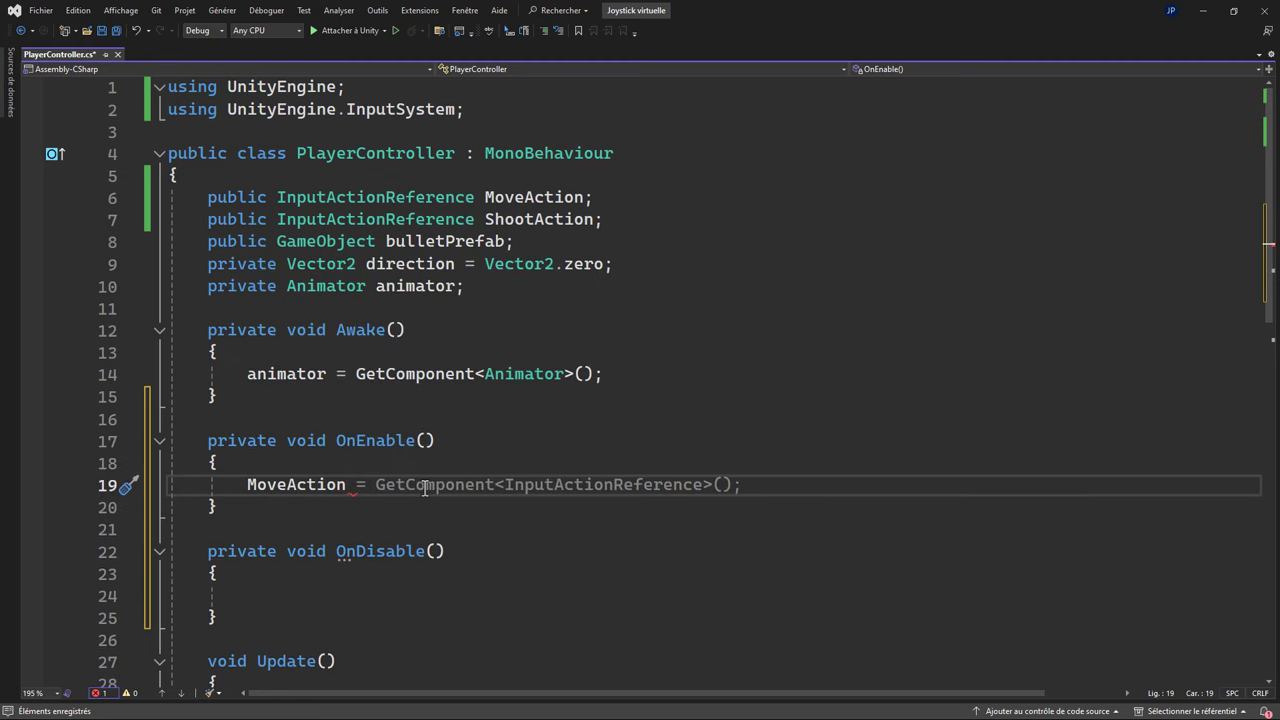
text(.ac)
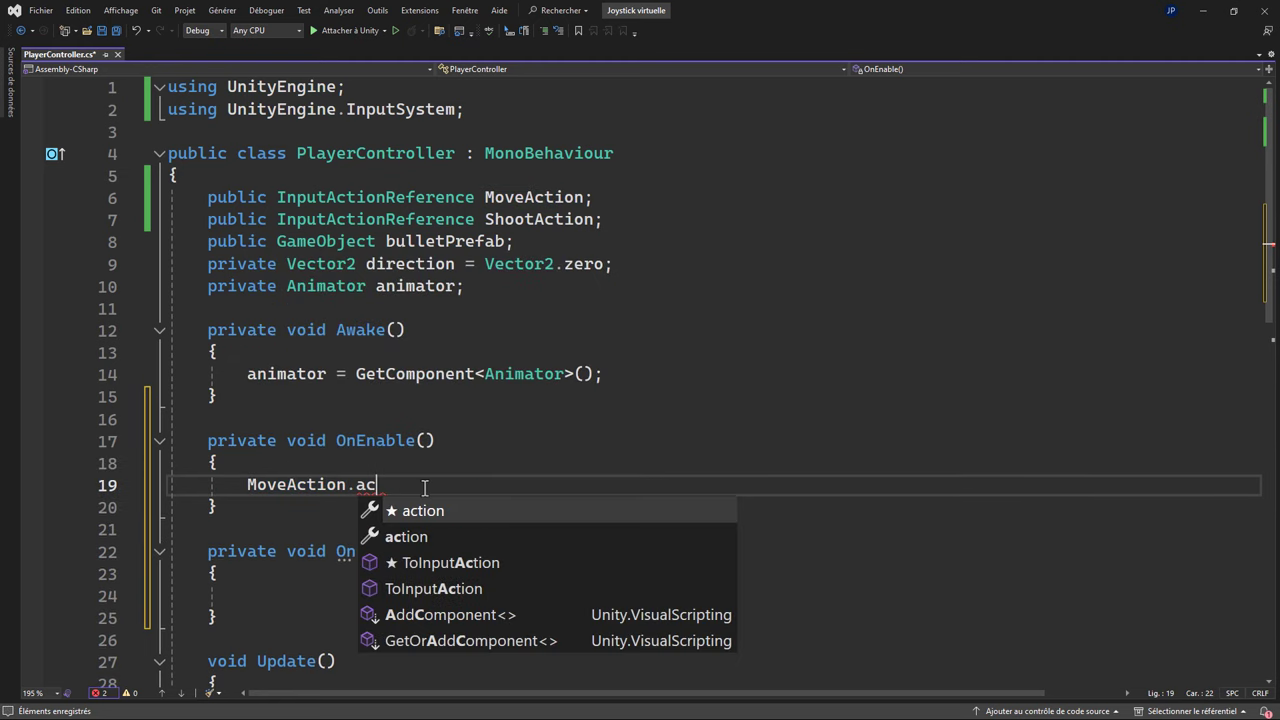
key(Tab)
text(.p)
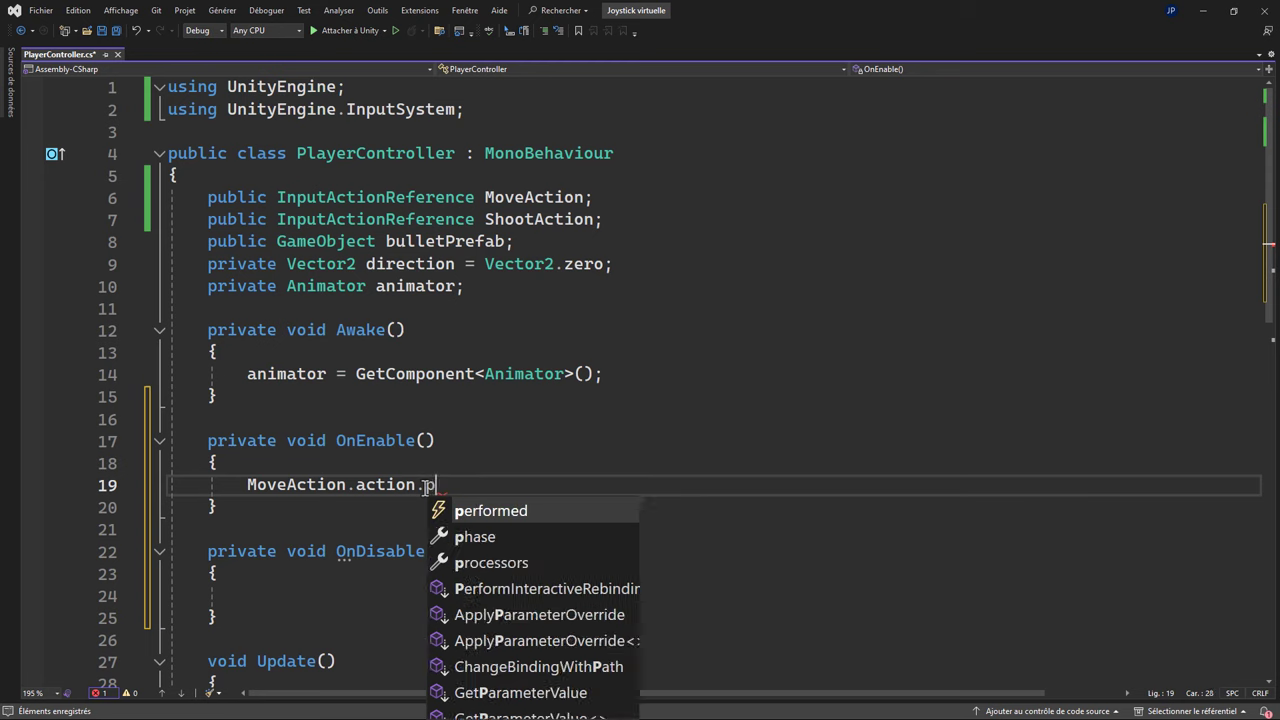
text(er)
key(BackSpace)
key(BackSpace)
key(BackSpace)
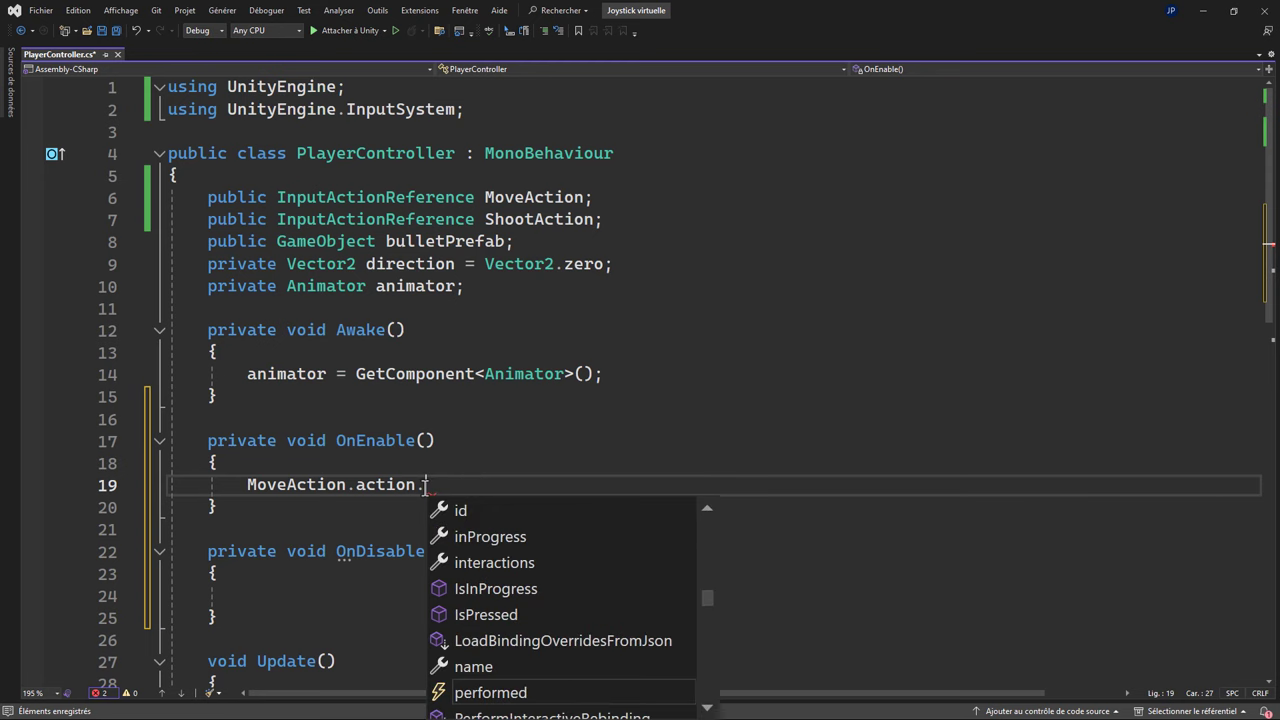
text(st)
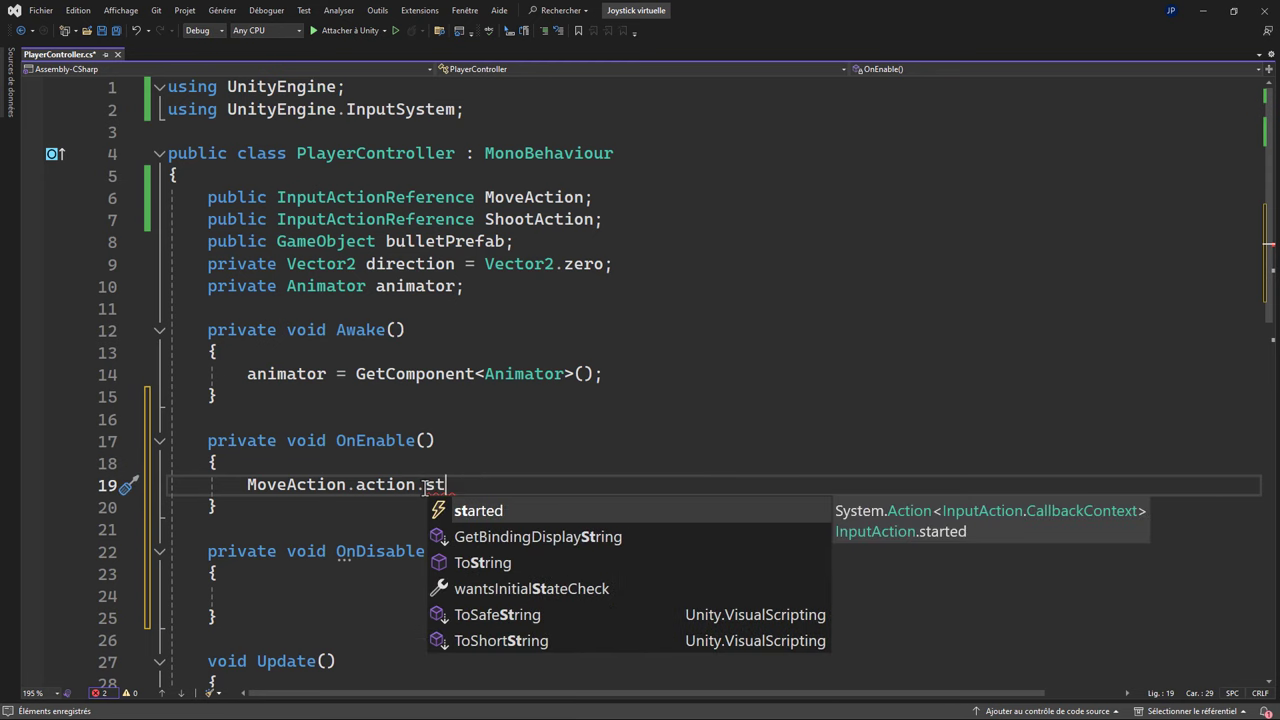
key(BackSpace)
key(BackSpace)
text(per)
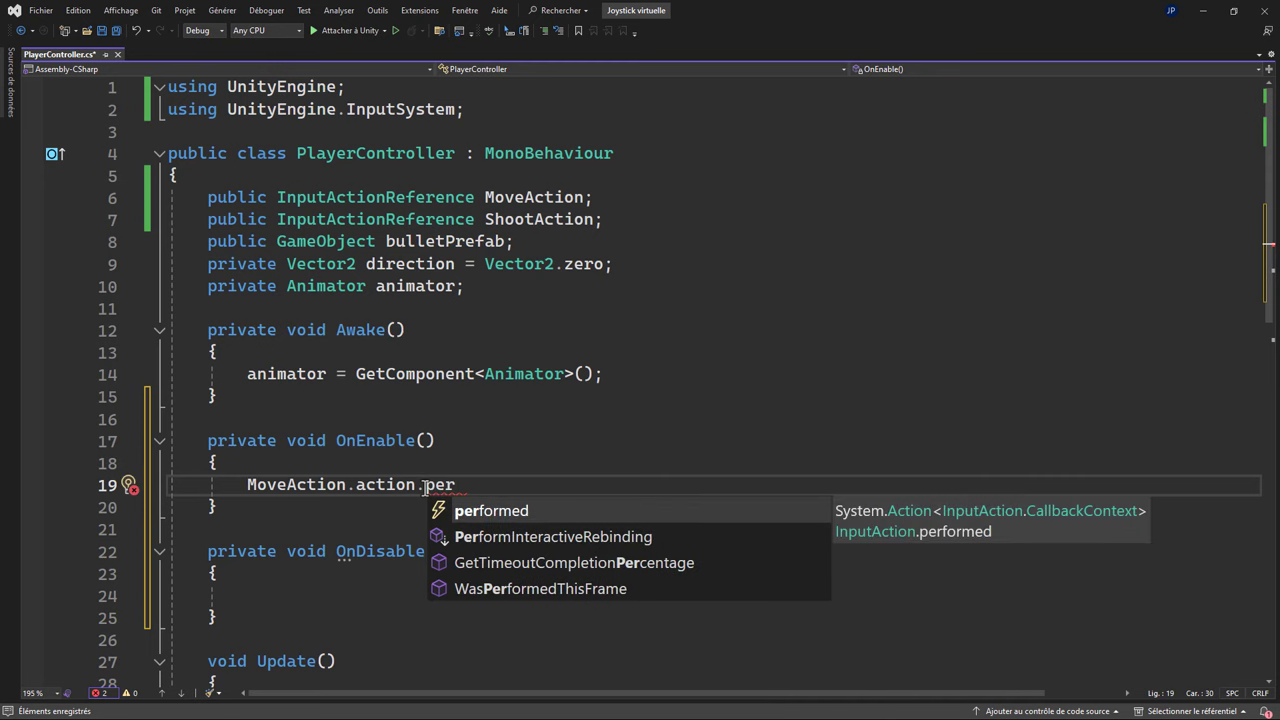
key(BackSpace)
key(BackSpace)
key(BackSpace)
text(can)
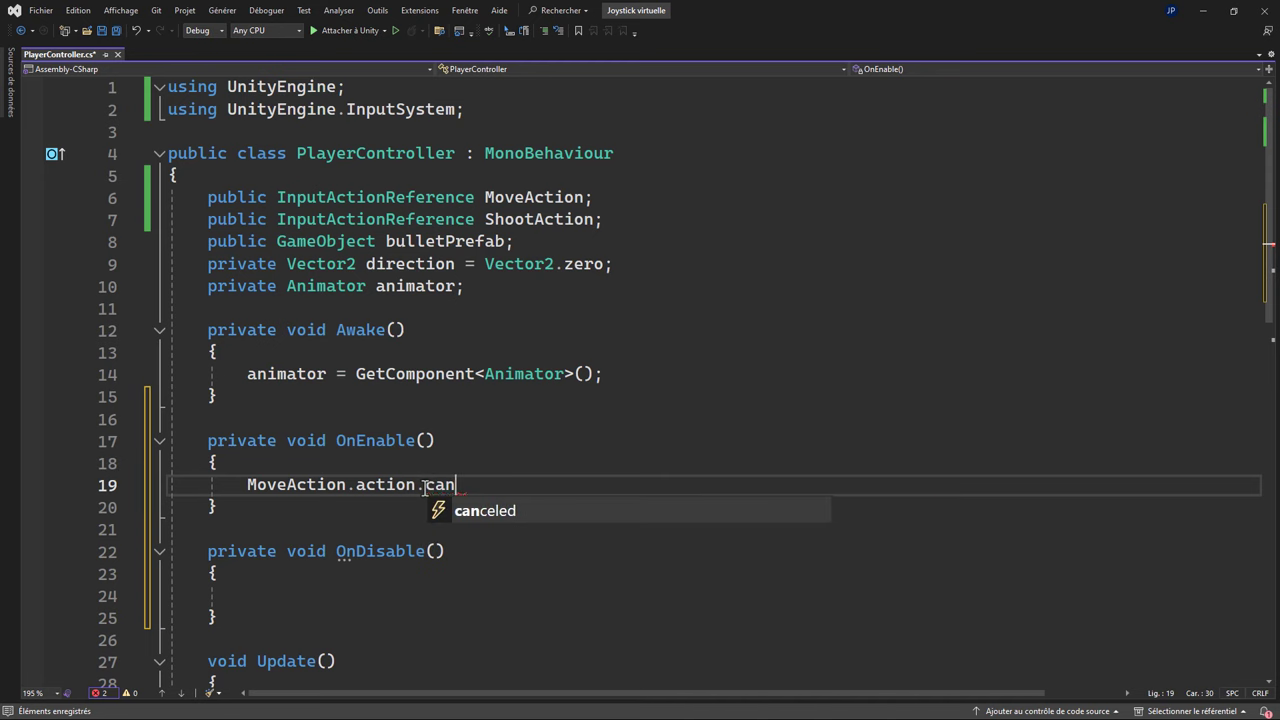
key(BackSpace)
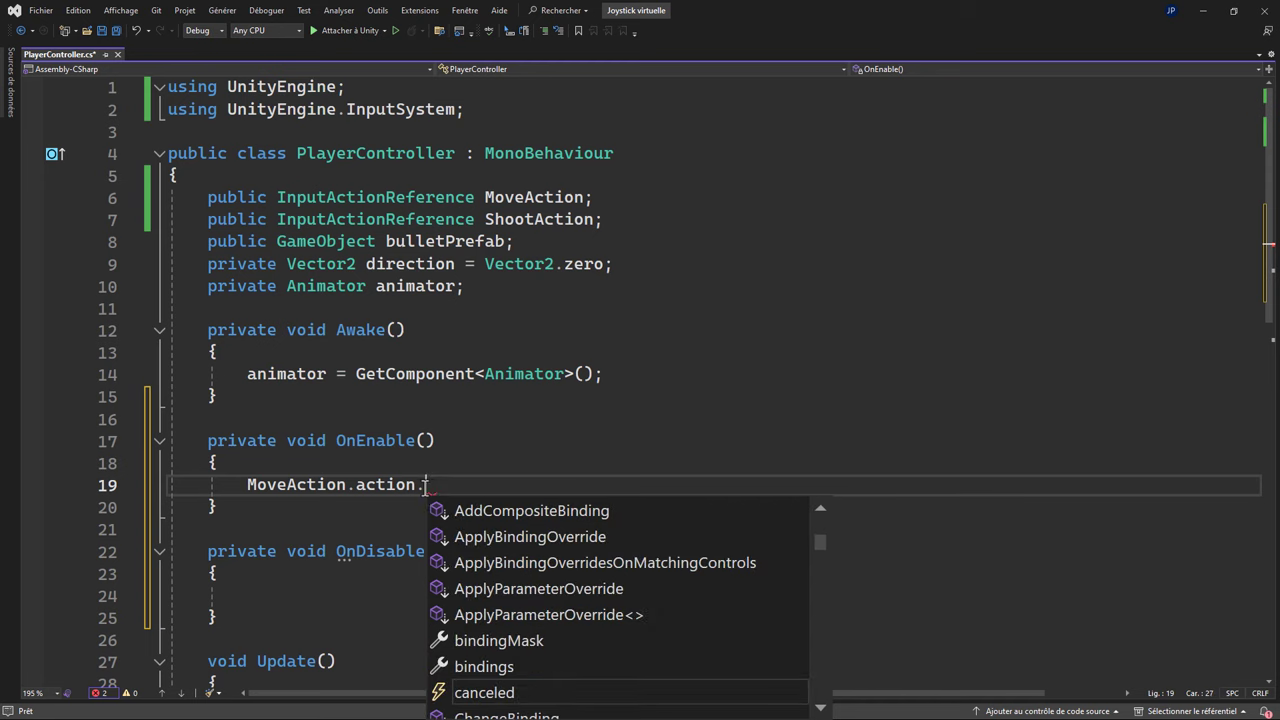
text(per)
key(Tab)
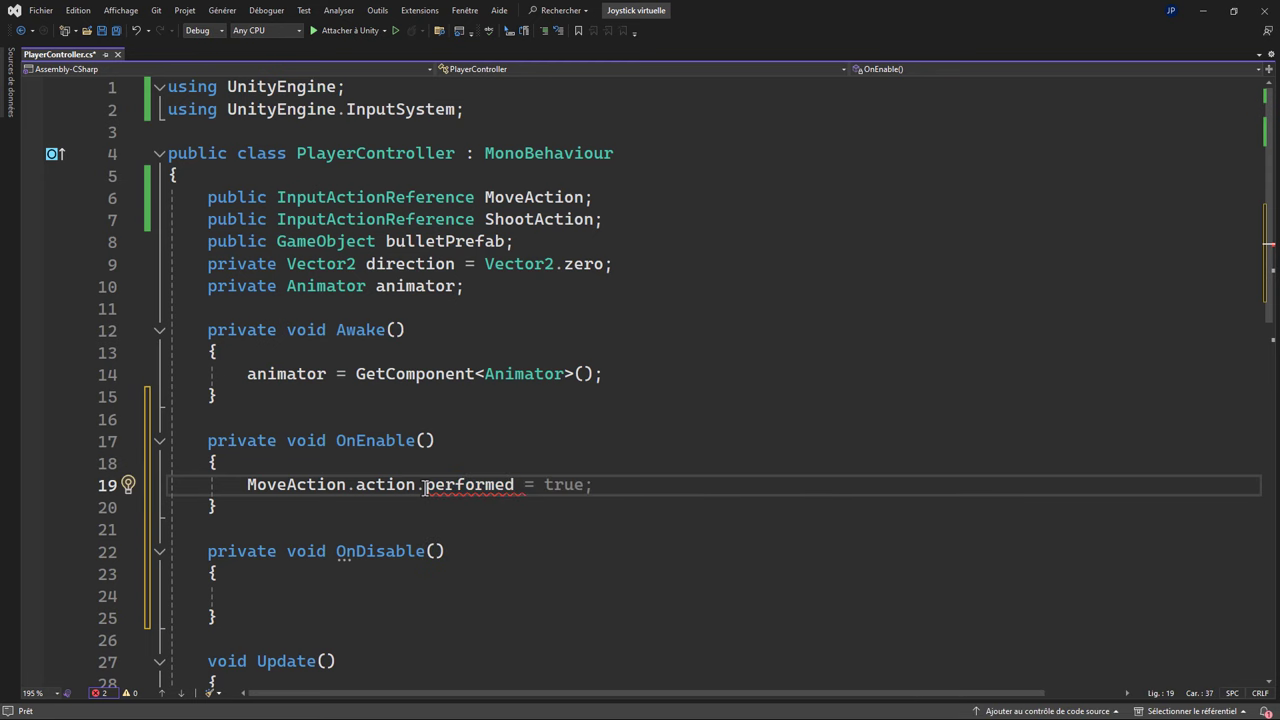
text(+= )
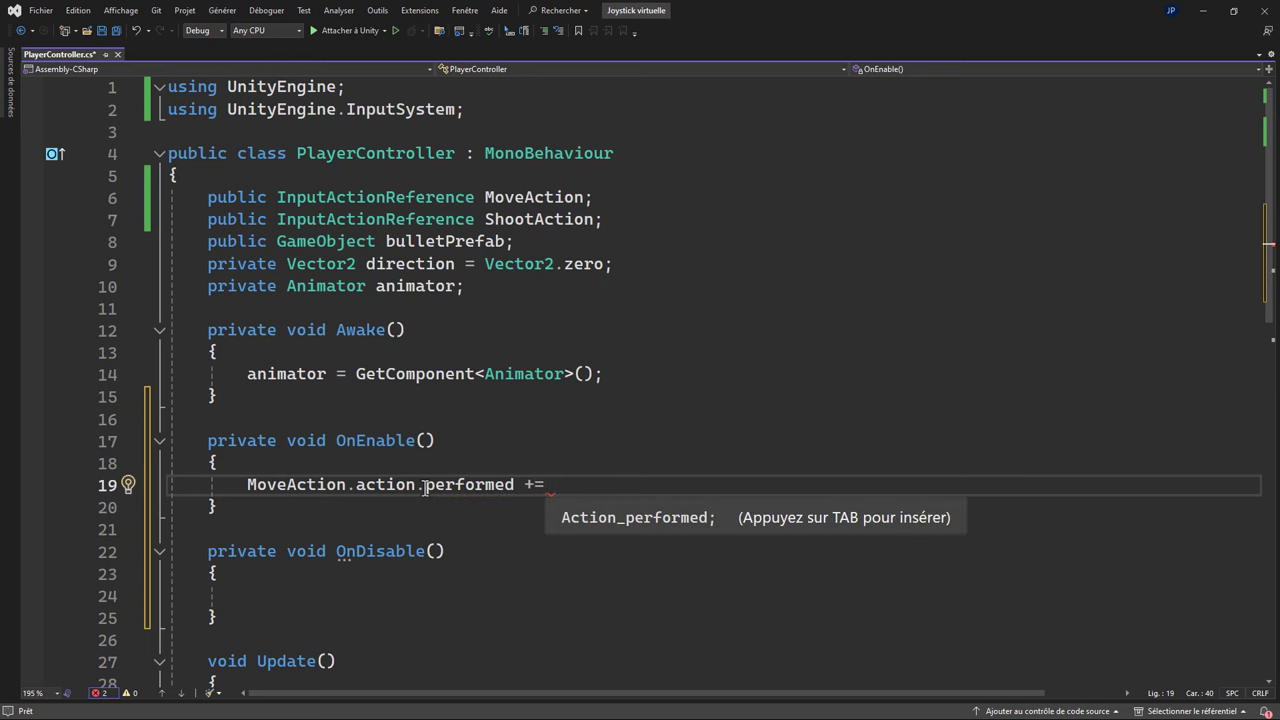
text(On)
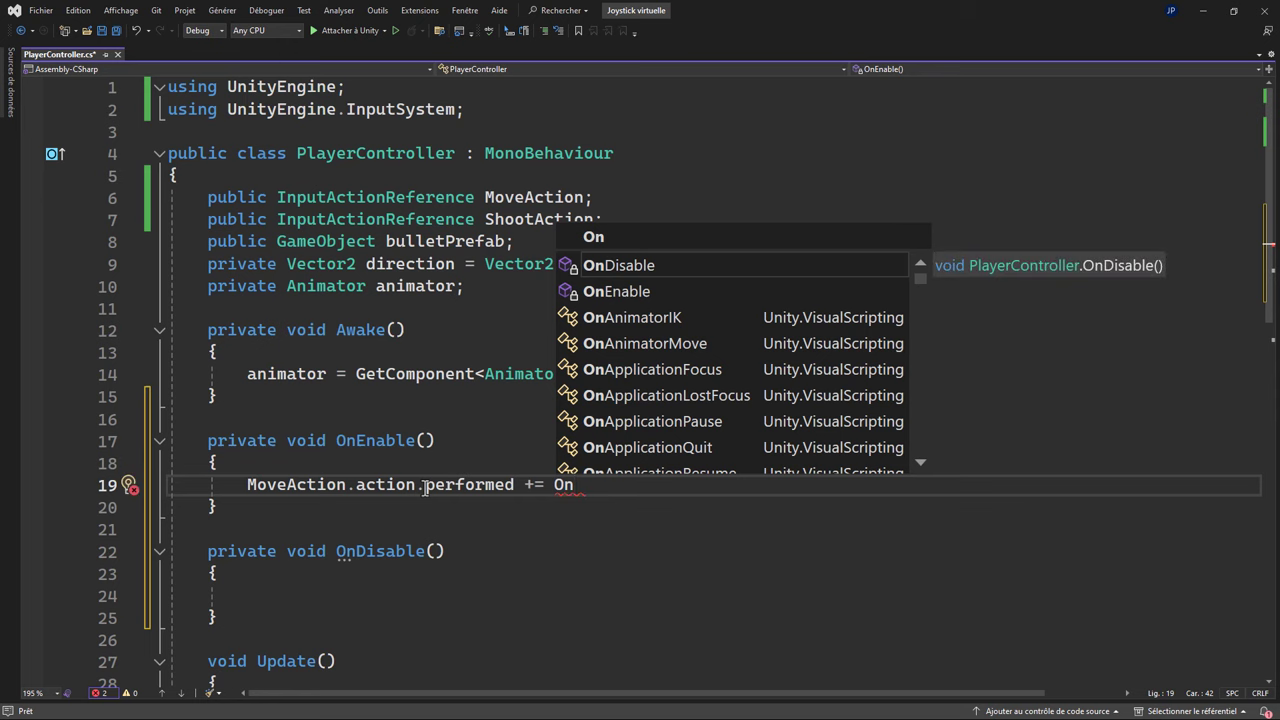
text(Move)
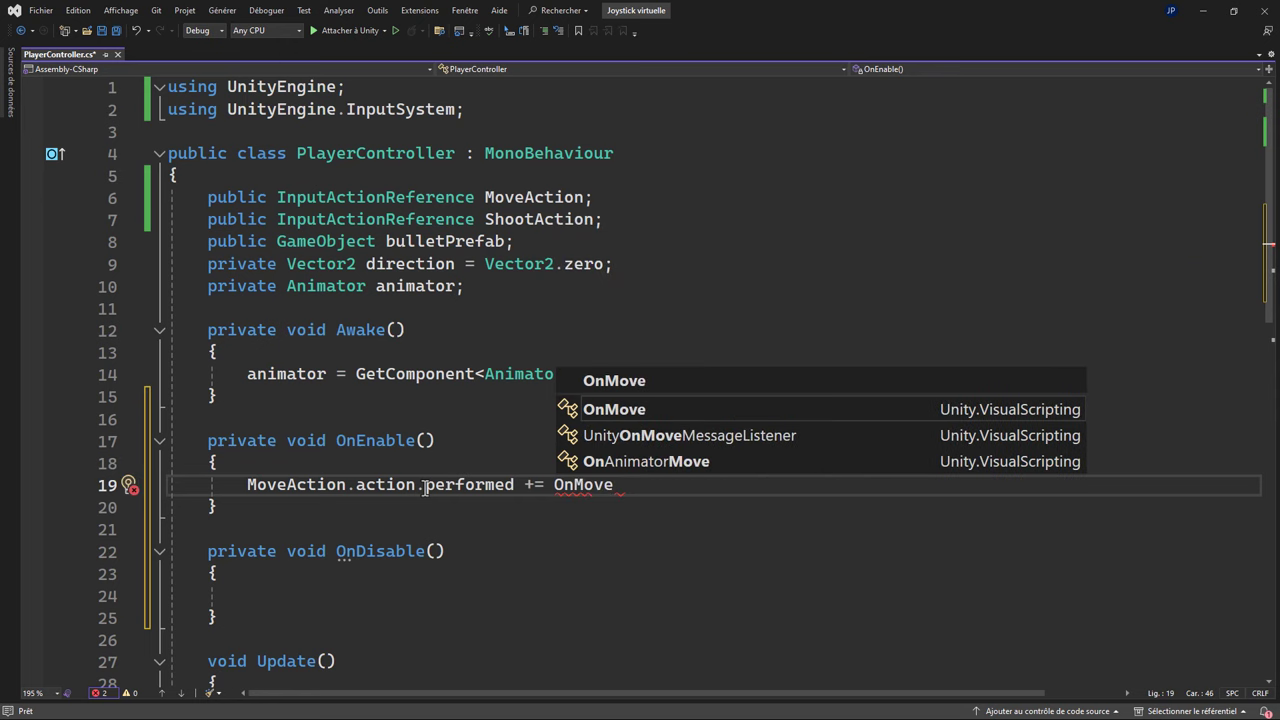
text(Action)
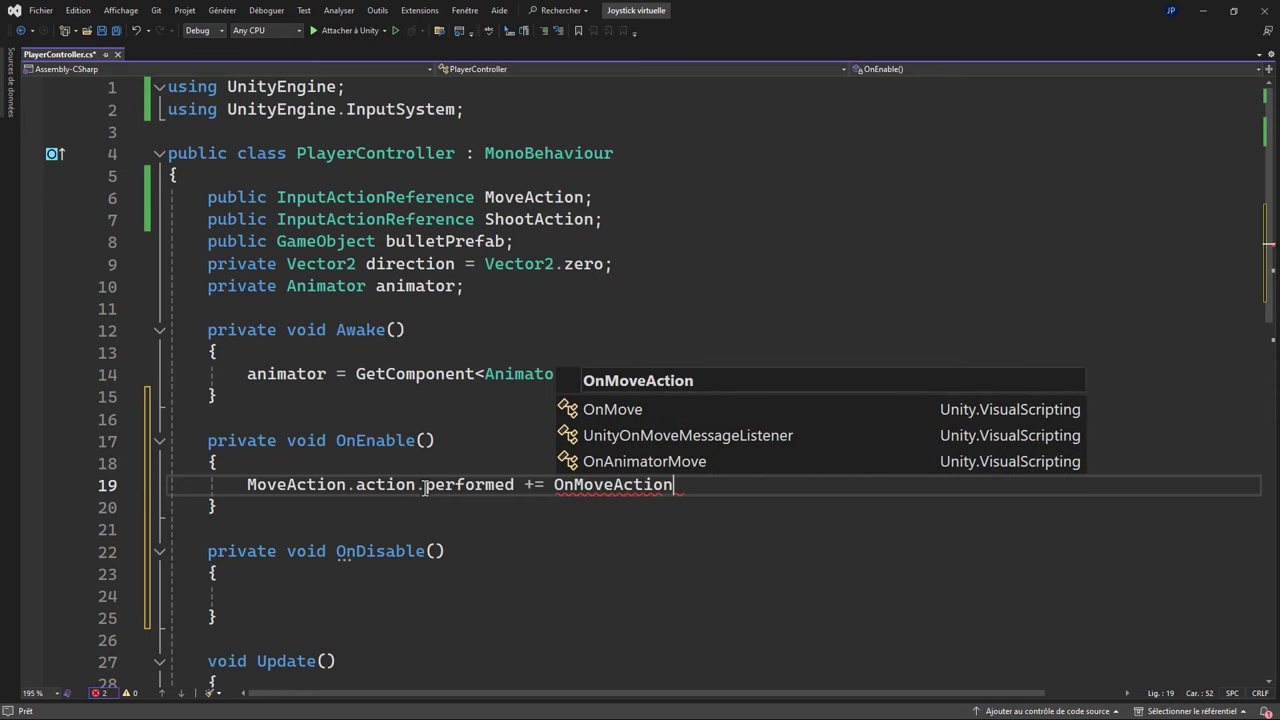
text(Performe)
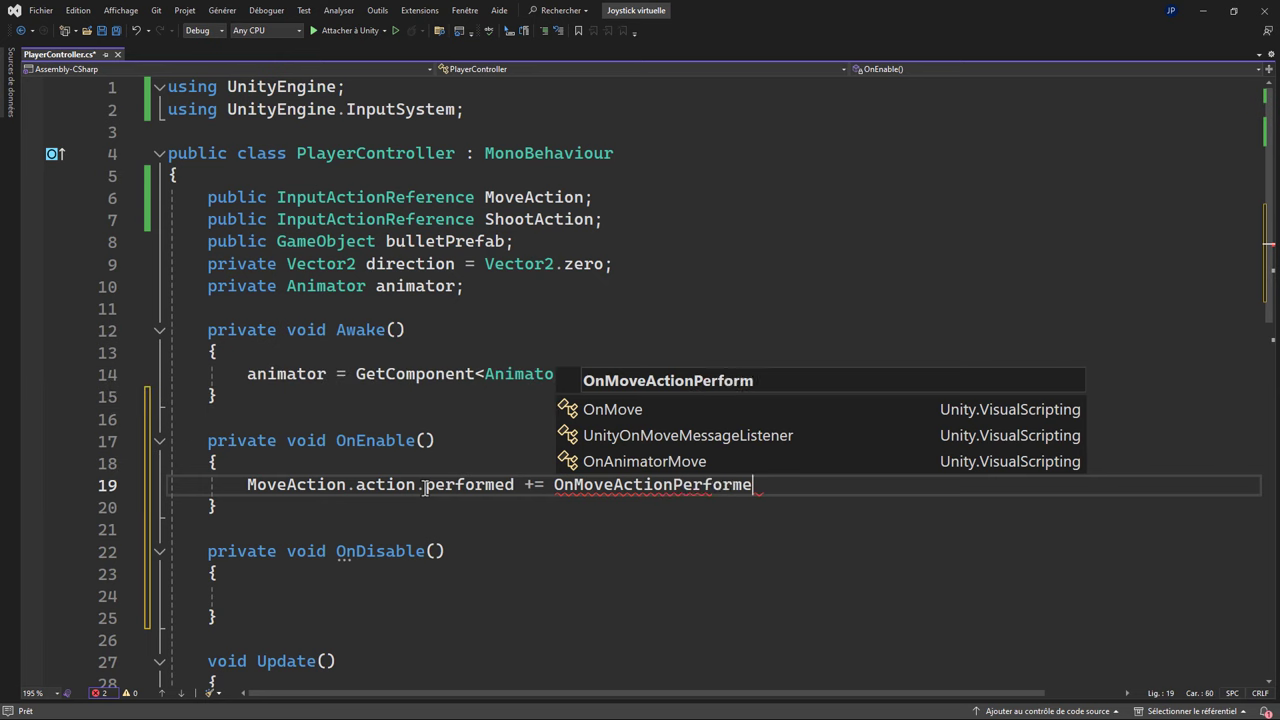
text(d;)
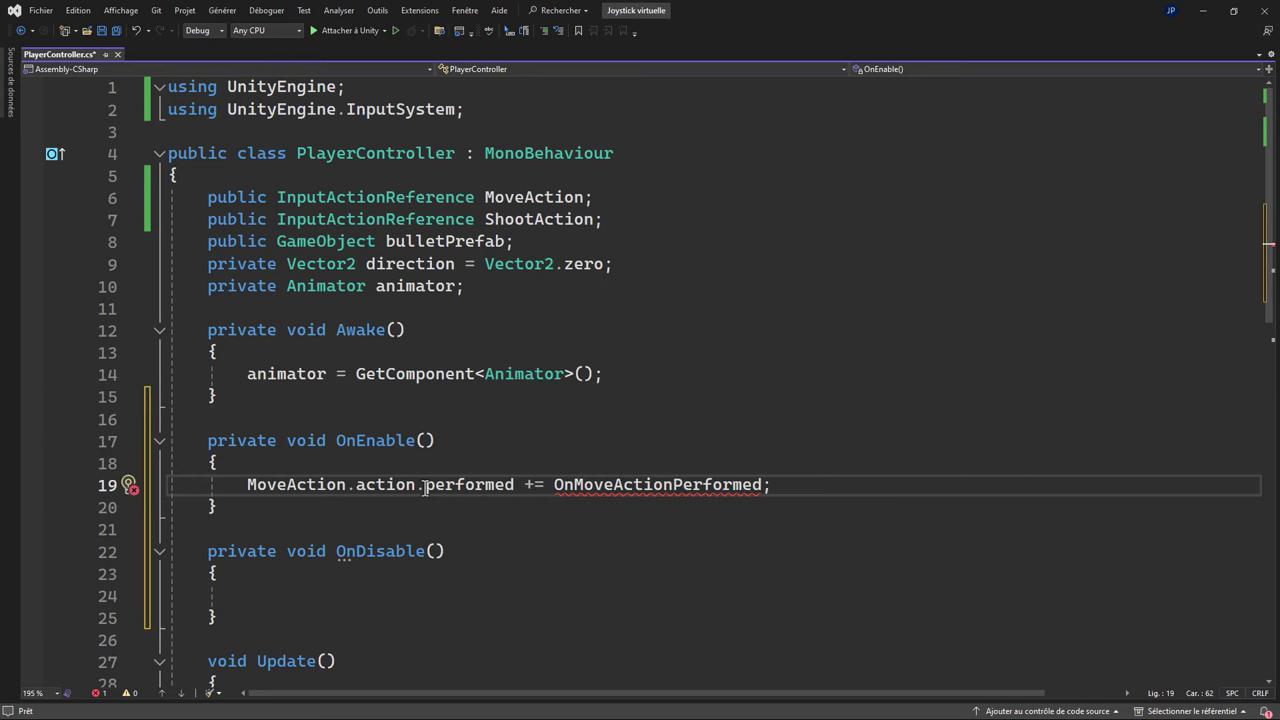
key(Return)
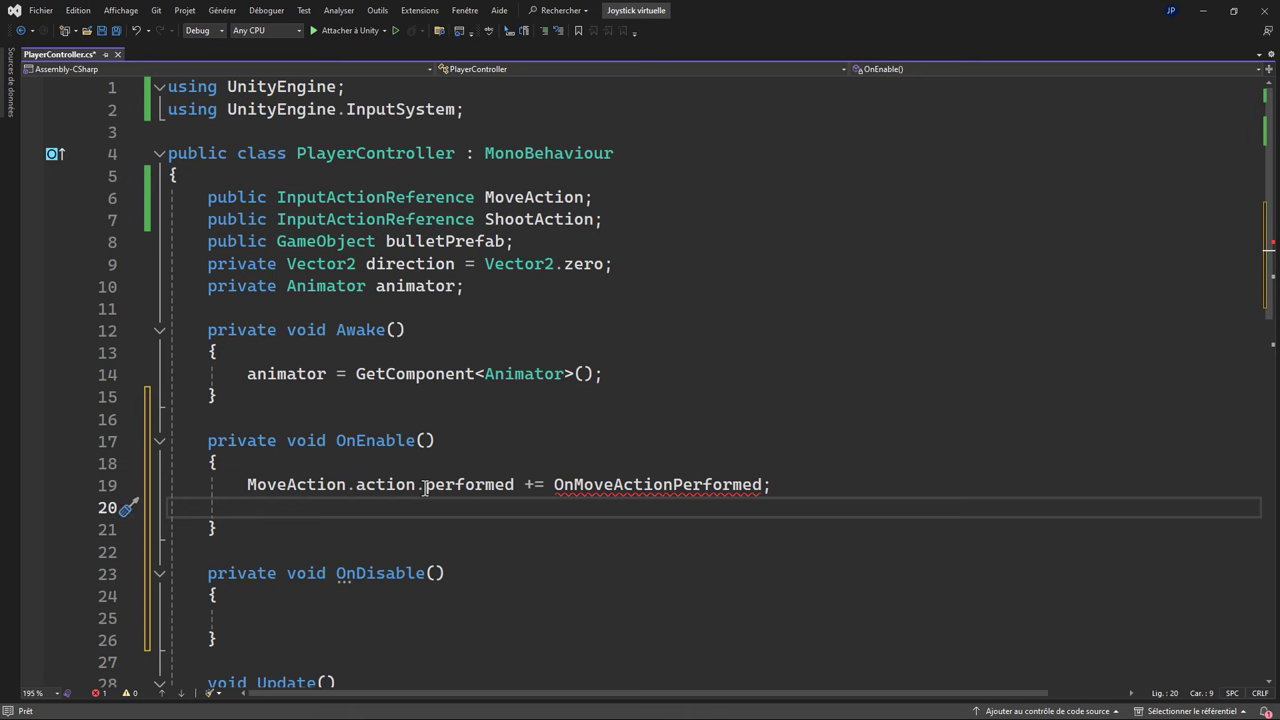
Add 'MoveAction.action.canceled += OnMoveActionCanceled;' to OnEnable.
text(Move)
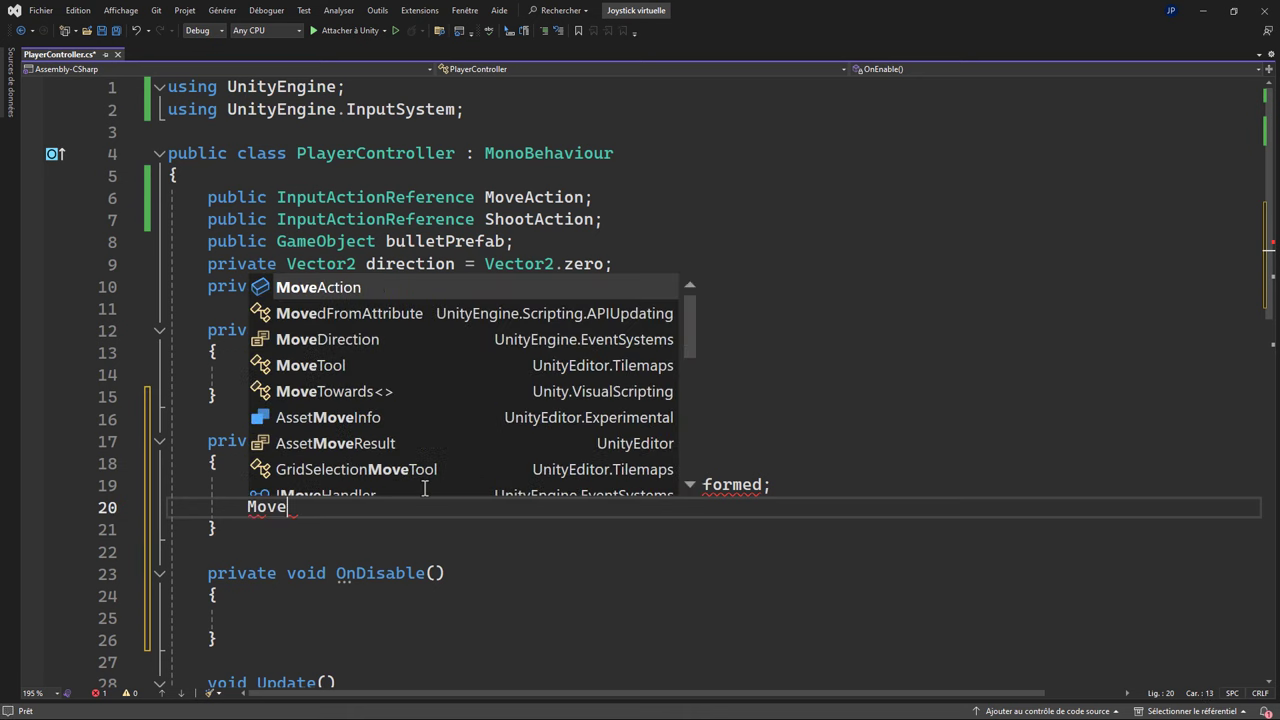
key(Tab)
text(.)
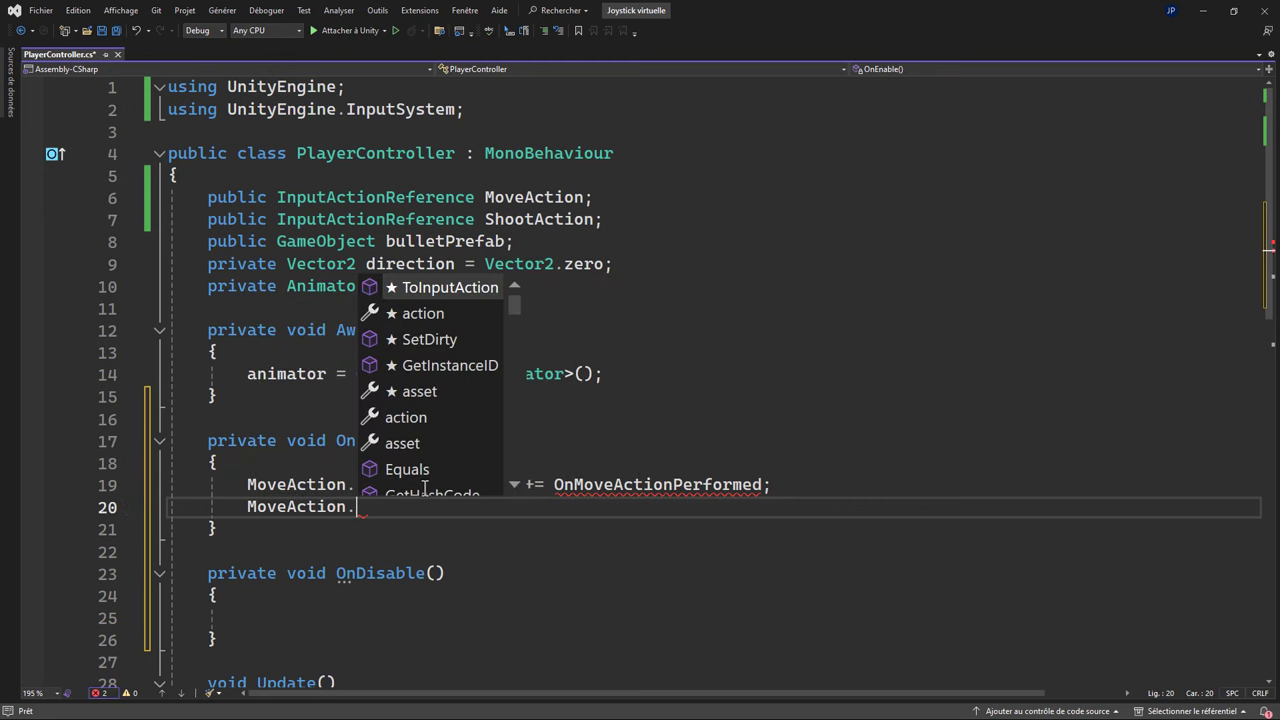
text(a)
key(Tab)
text(.c)
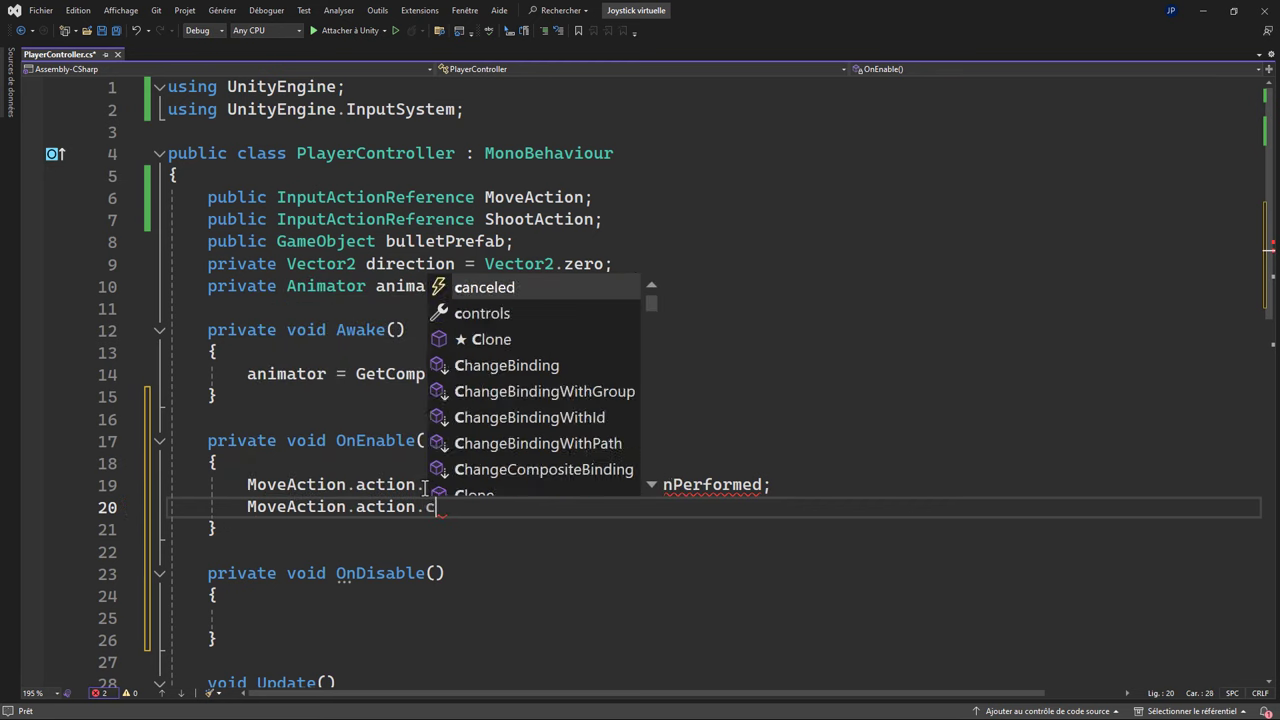
text(a)
key(Tab)
text(+)
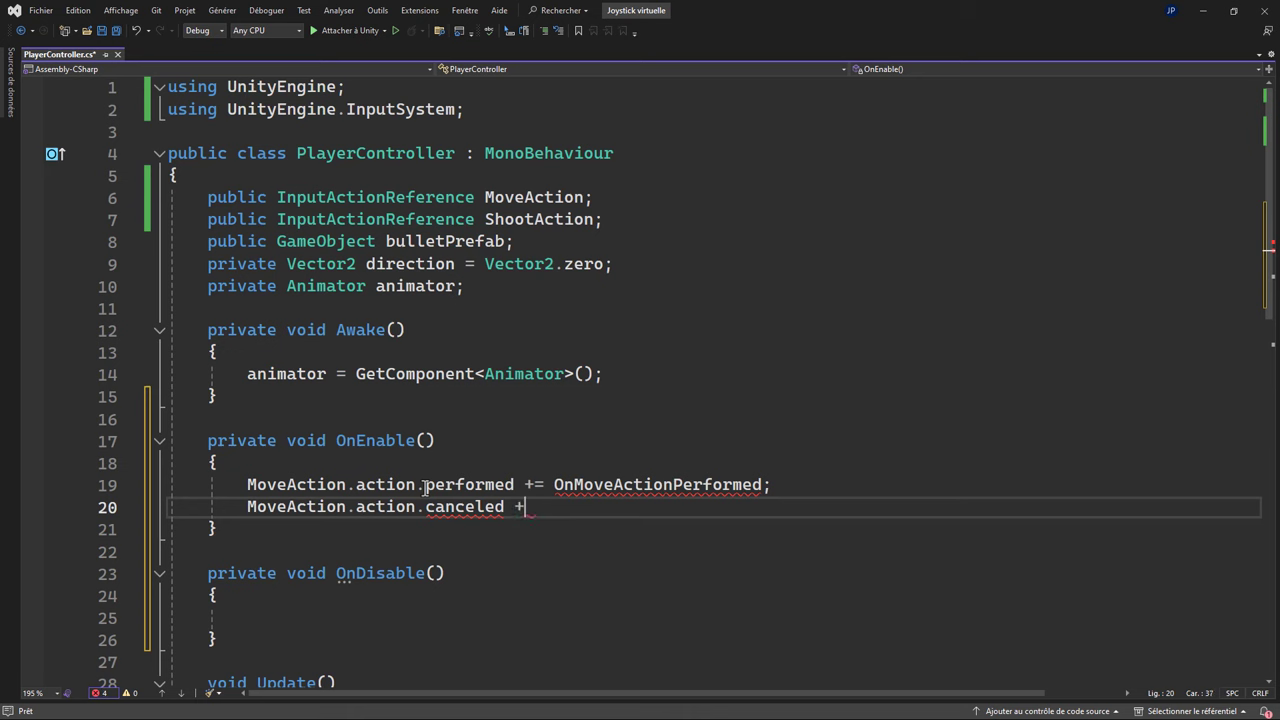
text(= OnMov)
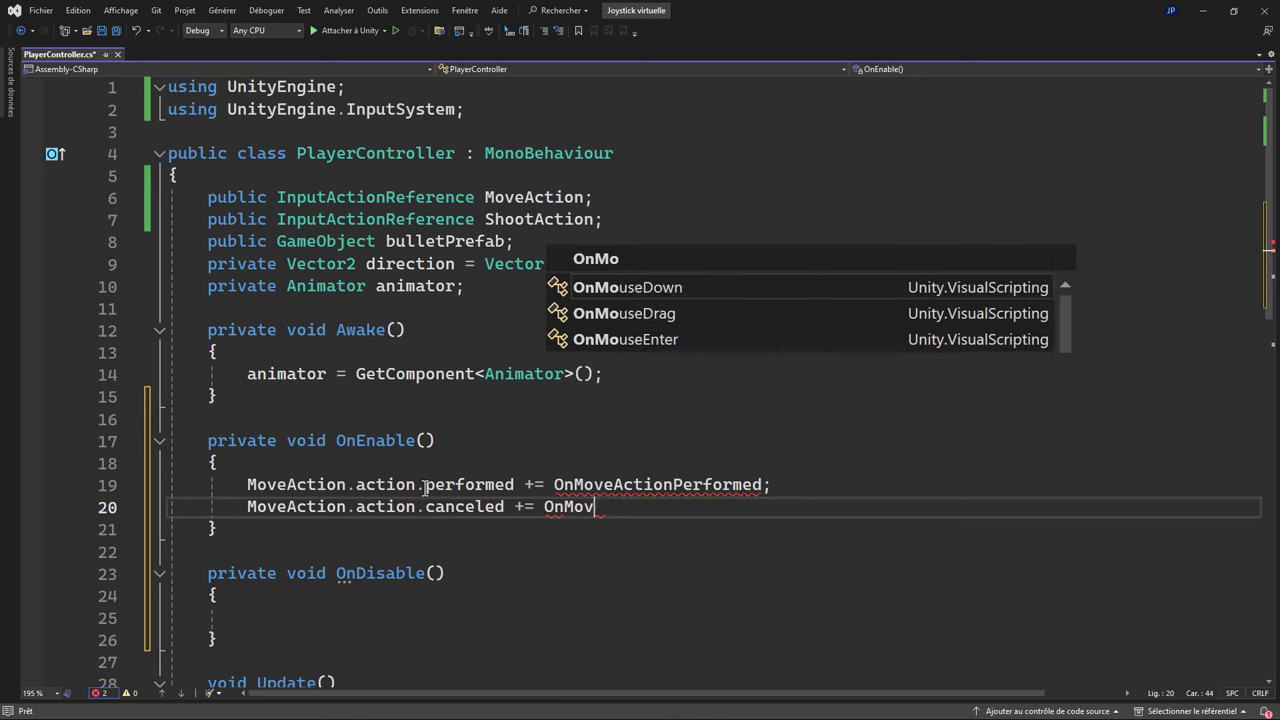
text(eAction)
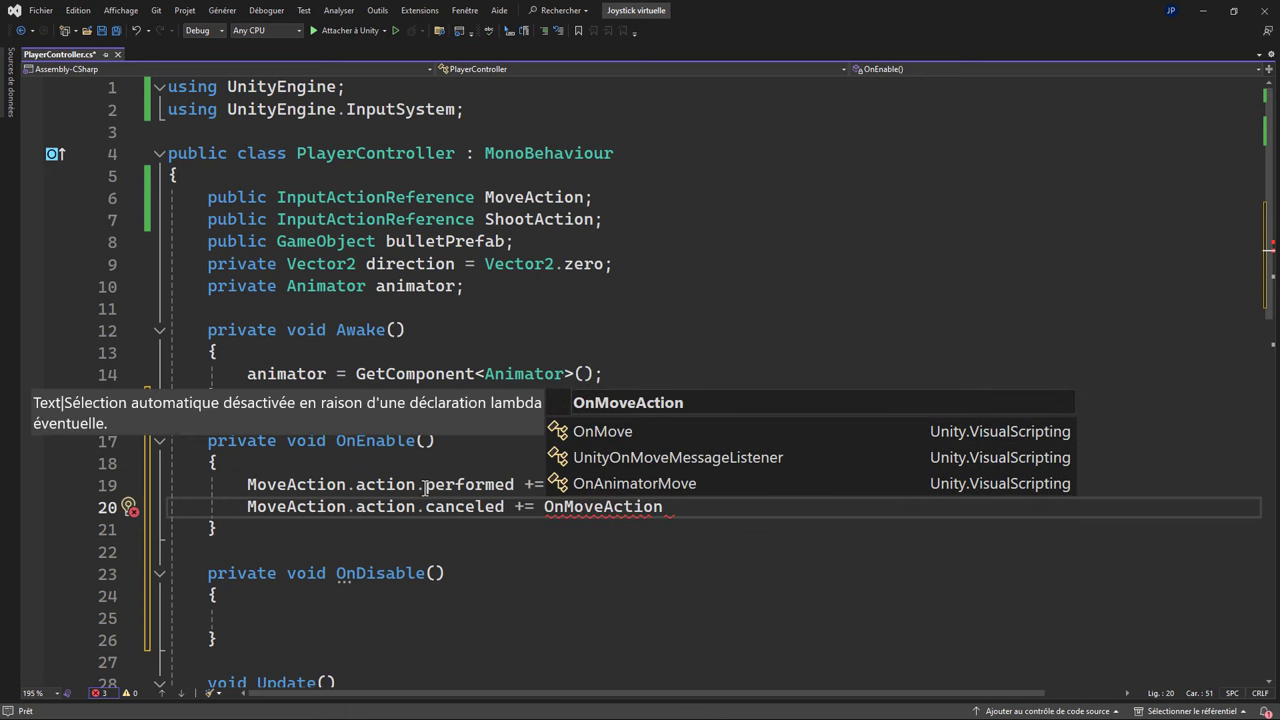
text(Cancele)
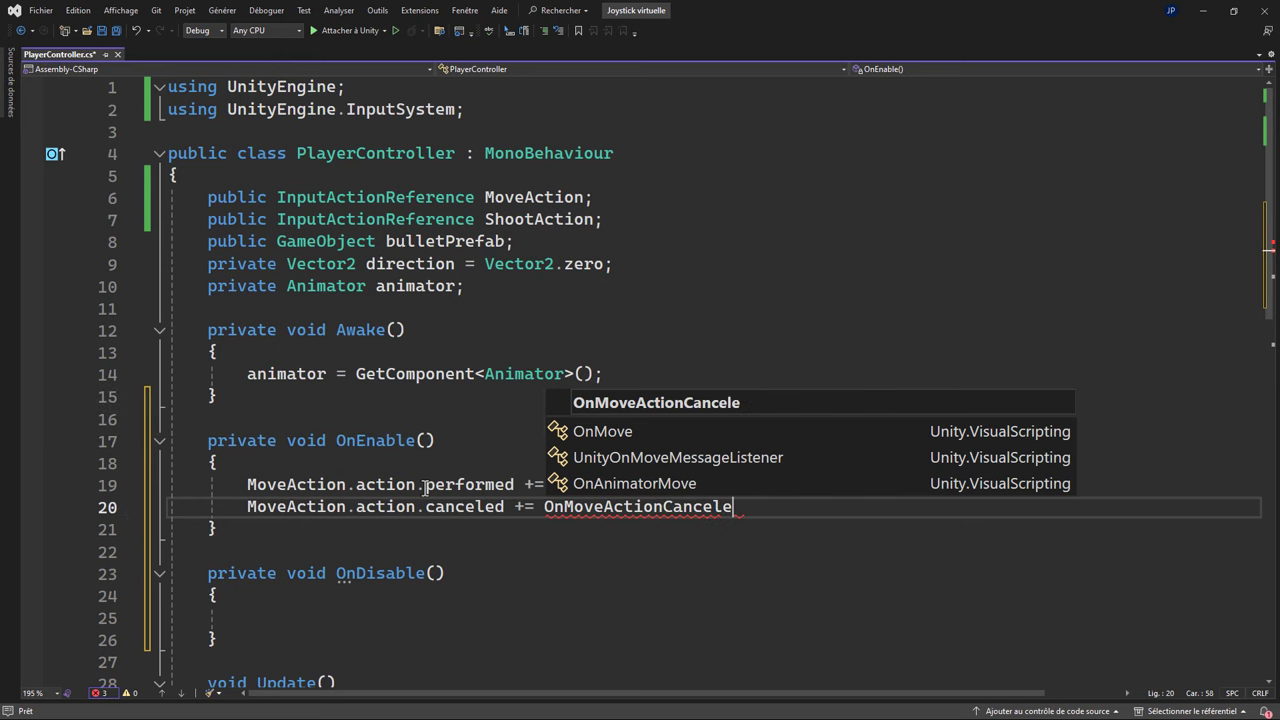
text(d;)
key(Return)
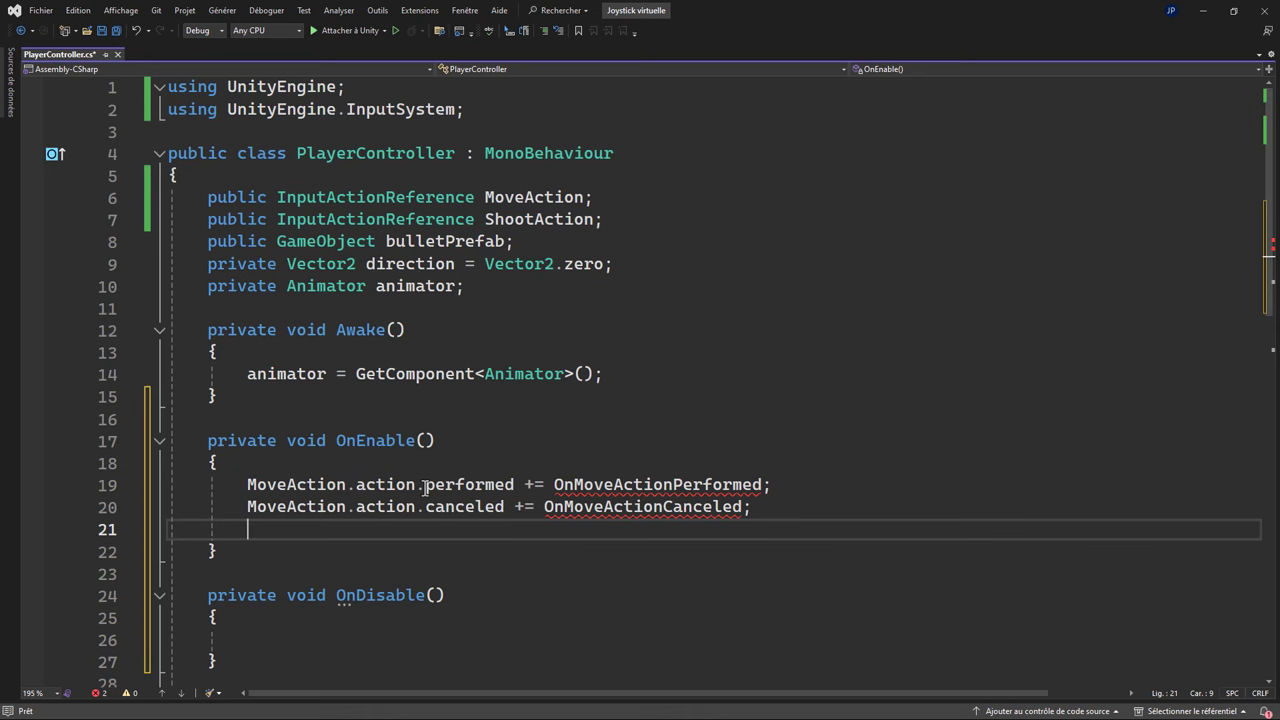
Add a 'MoveAction.action.Enable();' call followed by blank lines.
text(Mova)
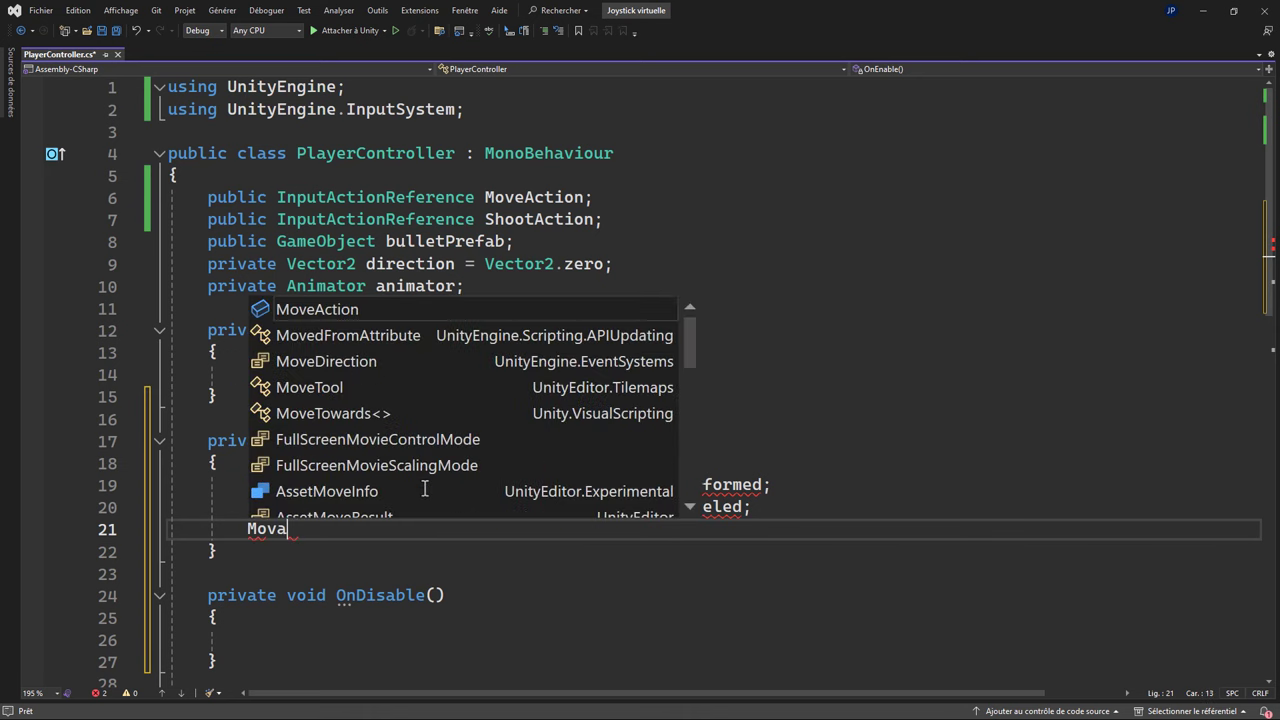
key(Tab)
text(.)
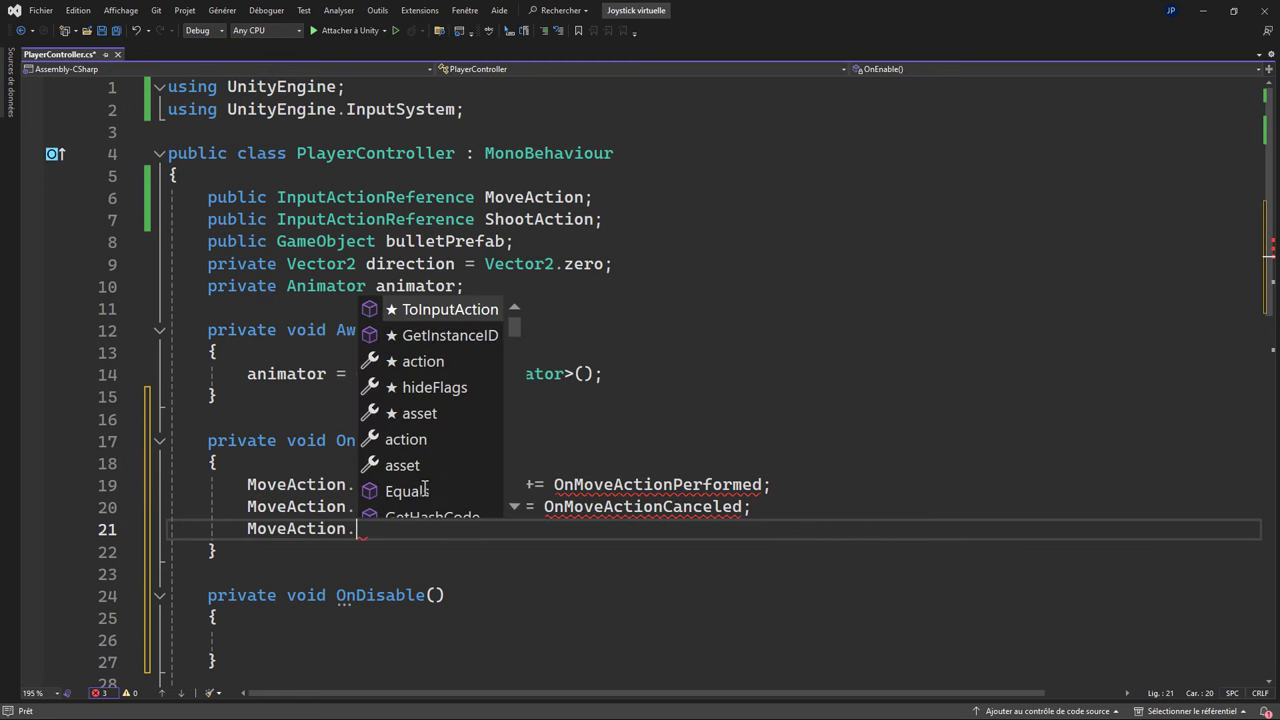
text(en)
key(BackSpace)
key(BackSpace)
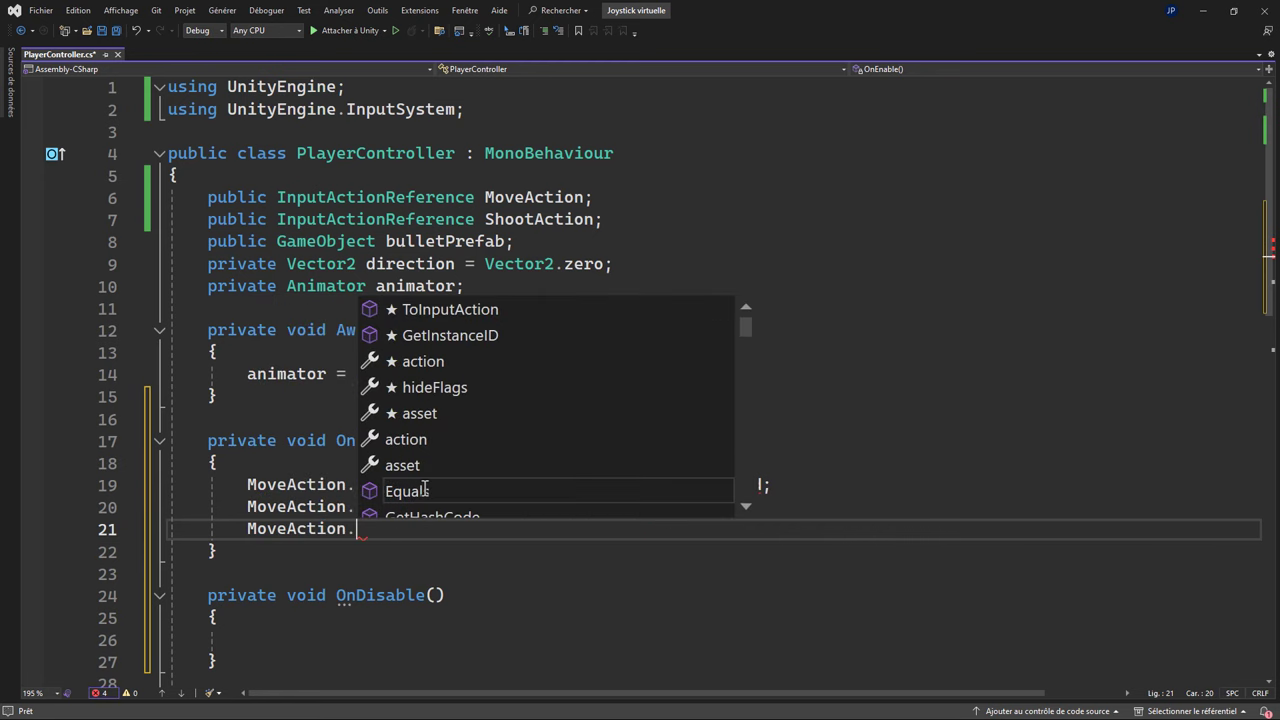
text(action.)
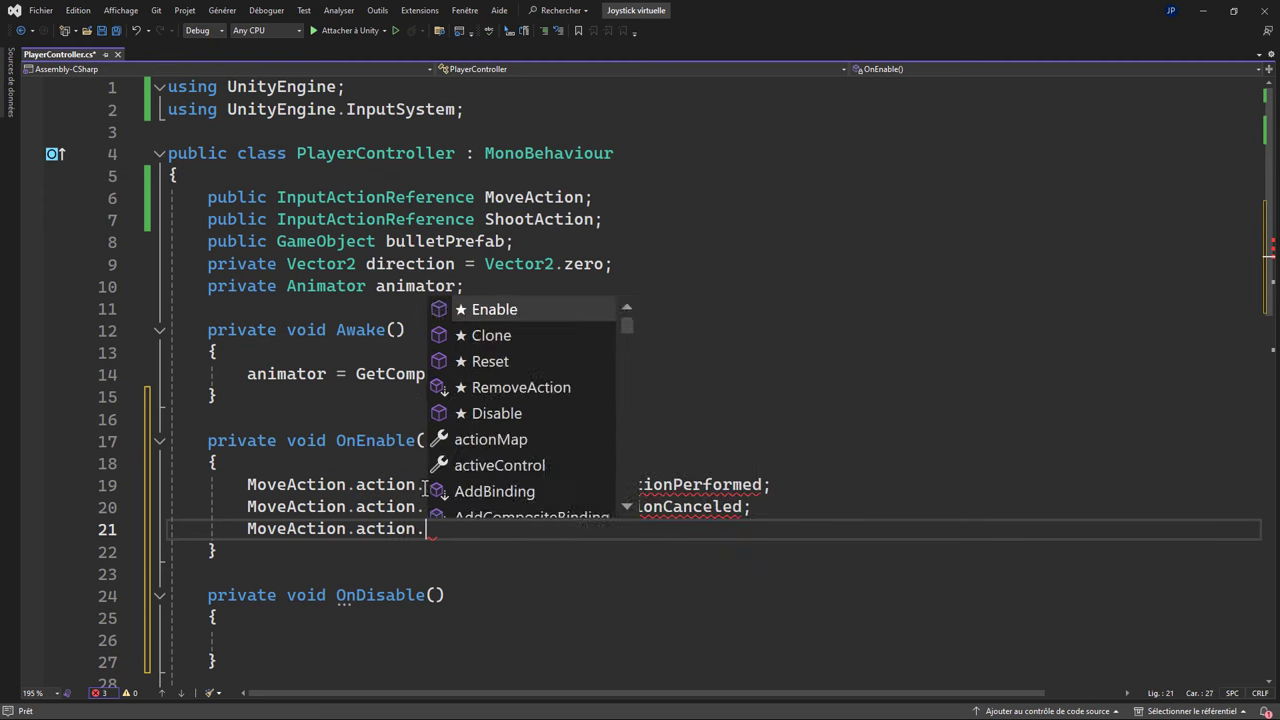
text(e)
key(Tab)
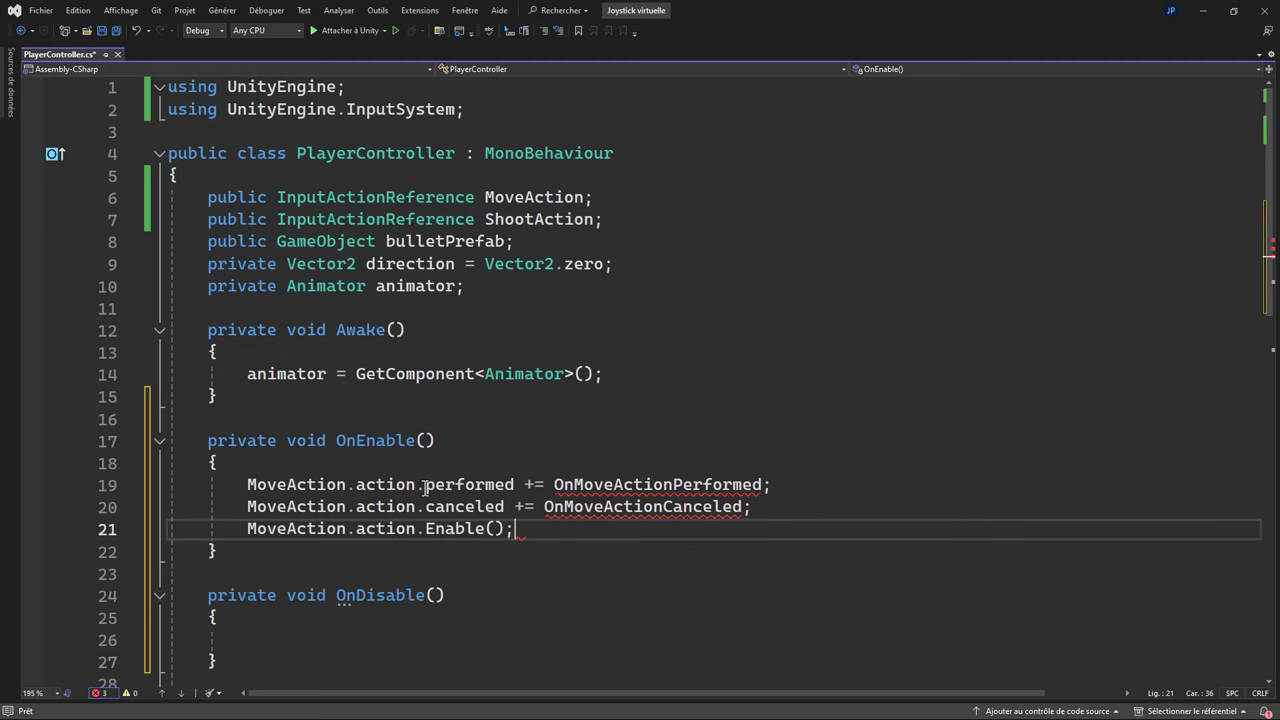
key(Return)
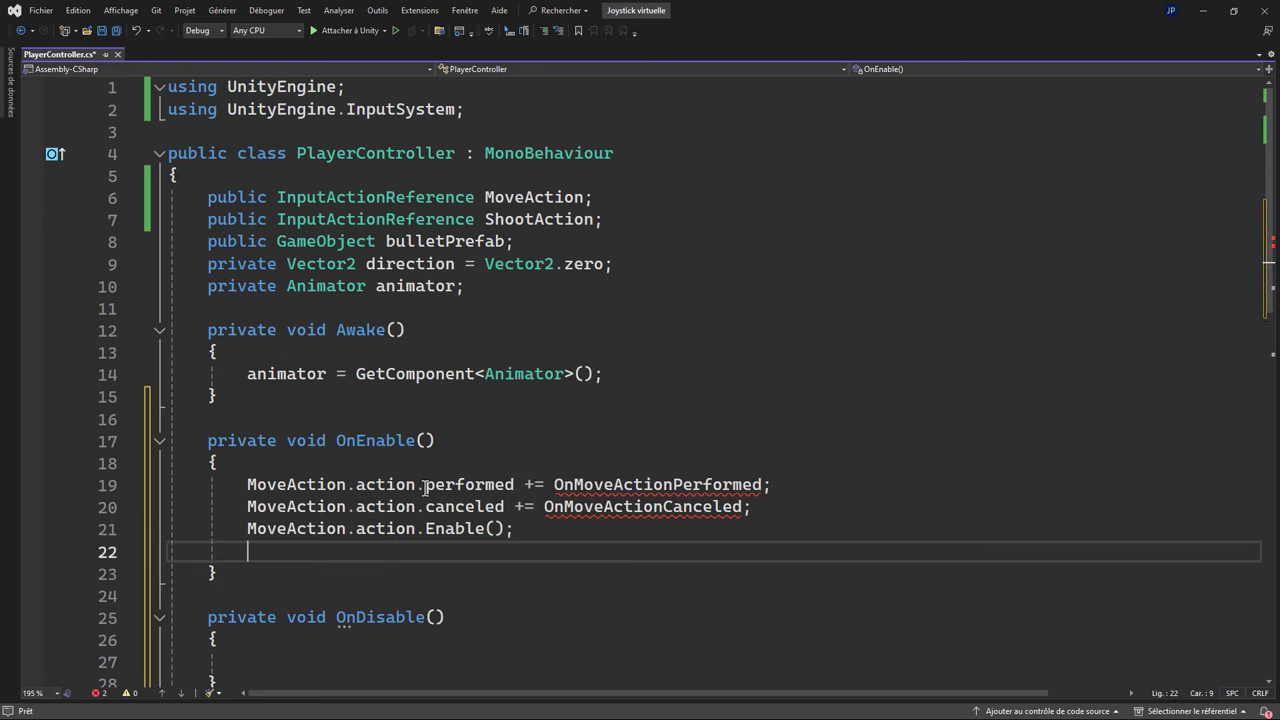
key(Return)
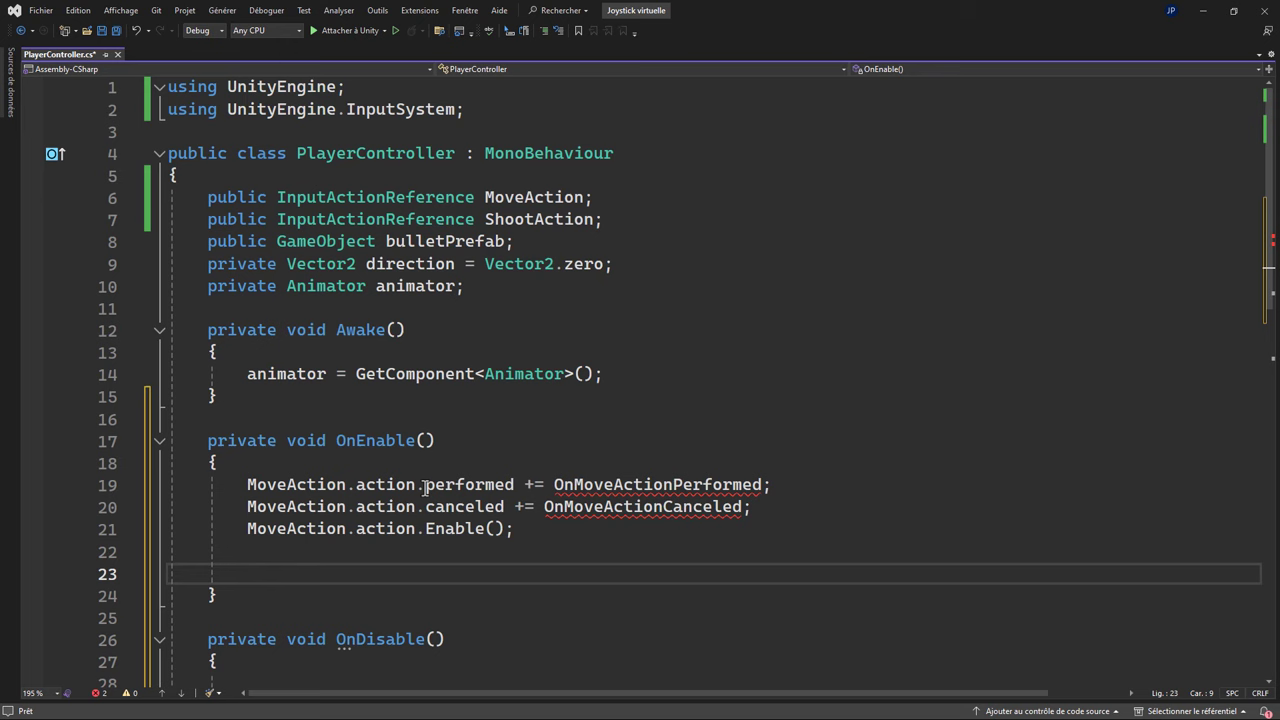
Insert the suggested 'ShootAction.action.Enable();' call with a new line above it.
text(Shoot)
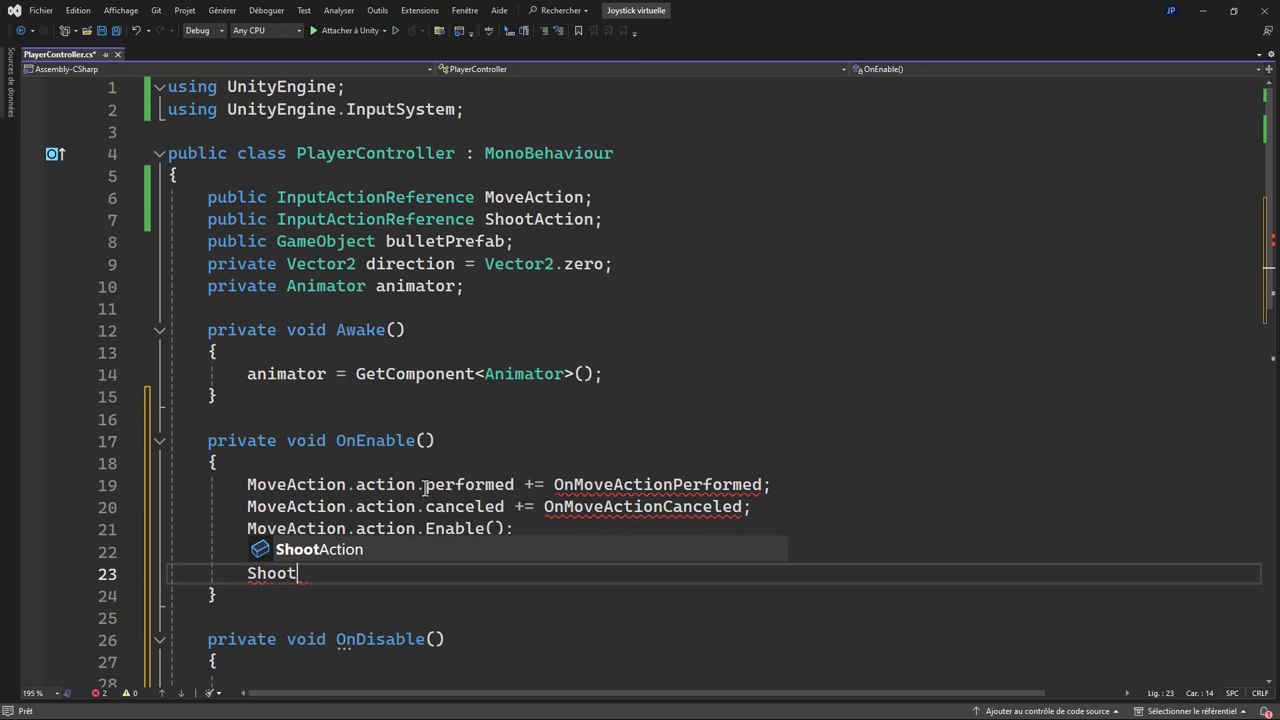
key(Tab)
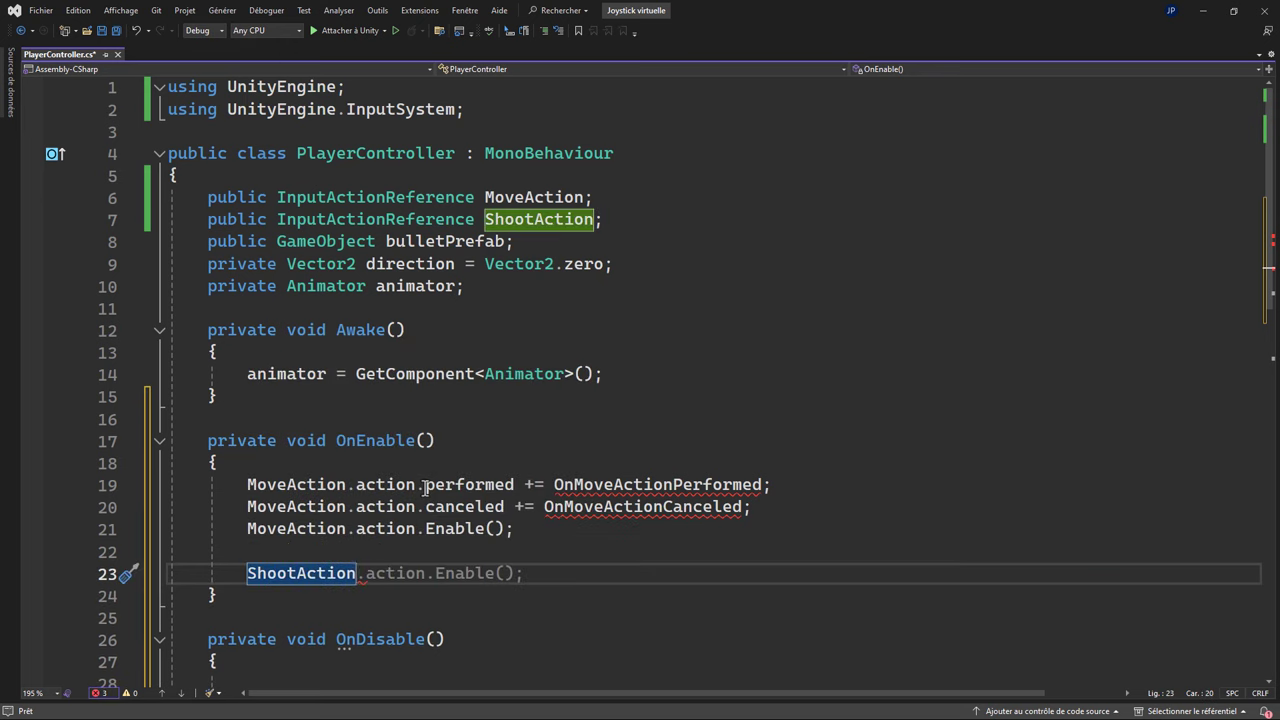
key(Tab)
key(Up)
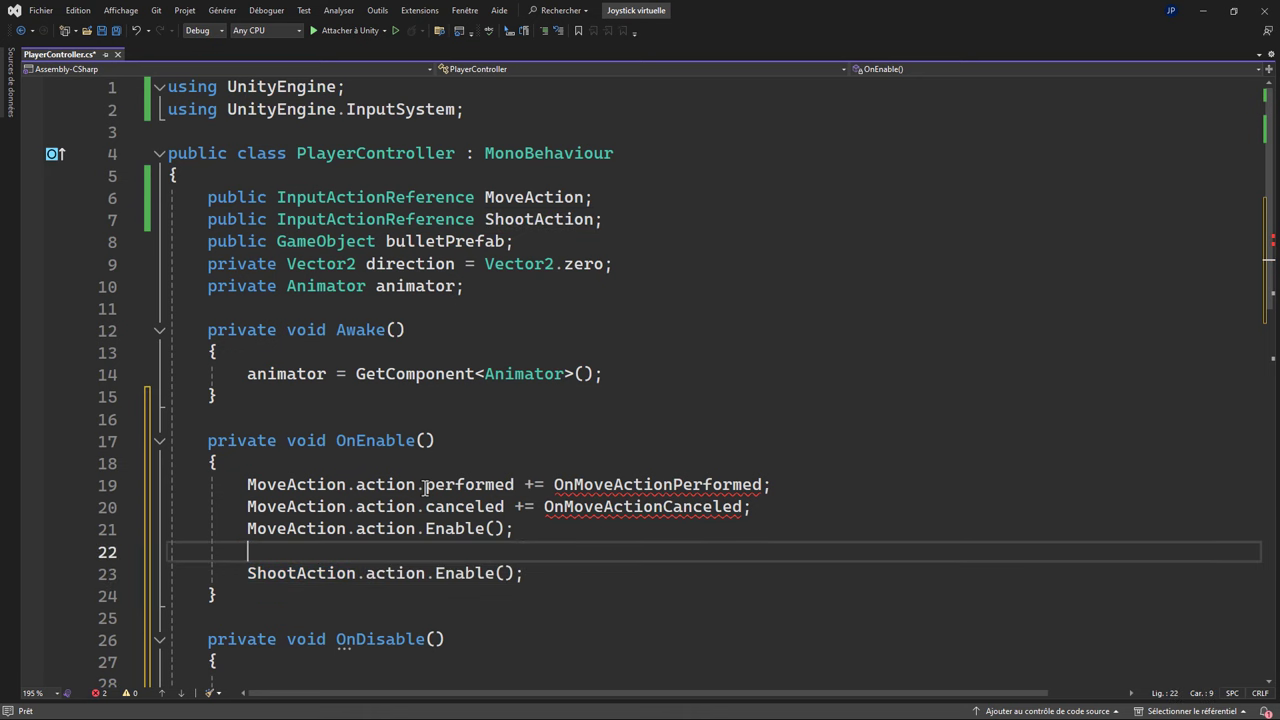
key(Return)
Write 'ShootAction.action.started += OnShootStarted;' on the line above the Enable call.
text(Sho)
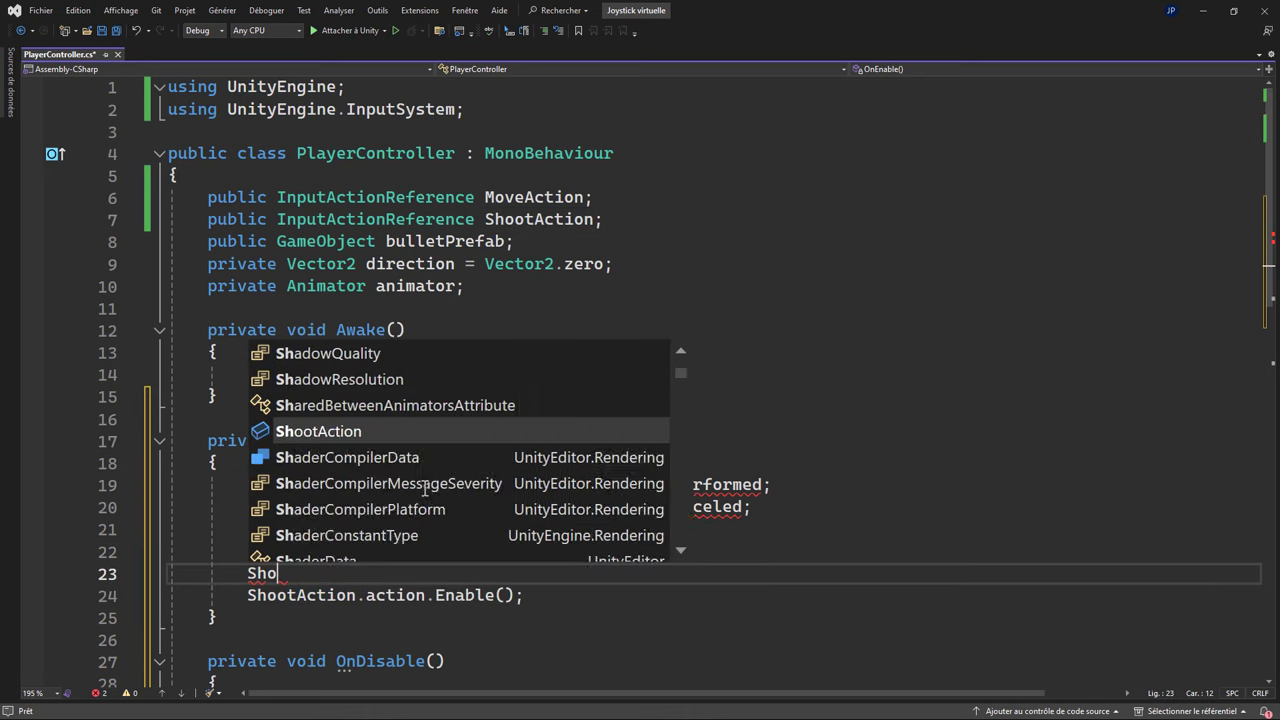
text(ot)
key(Tab)
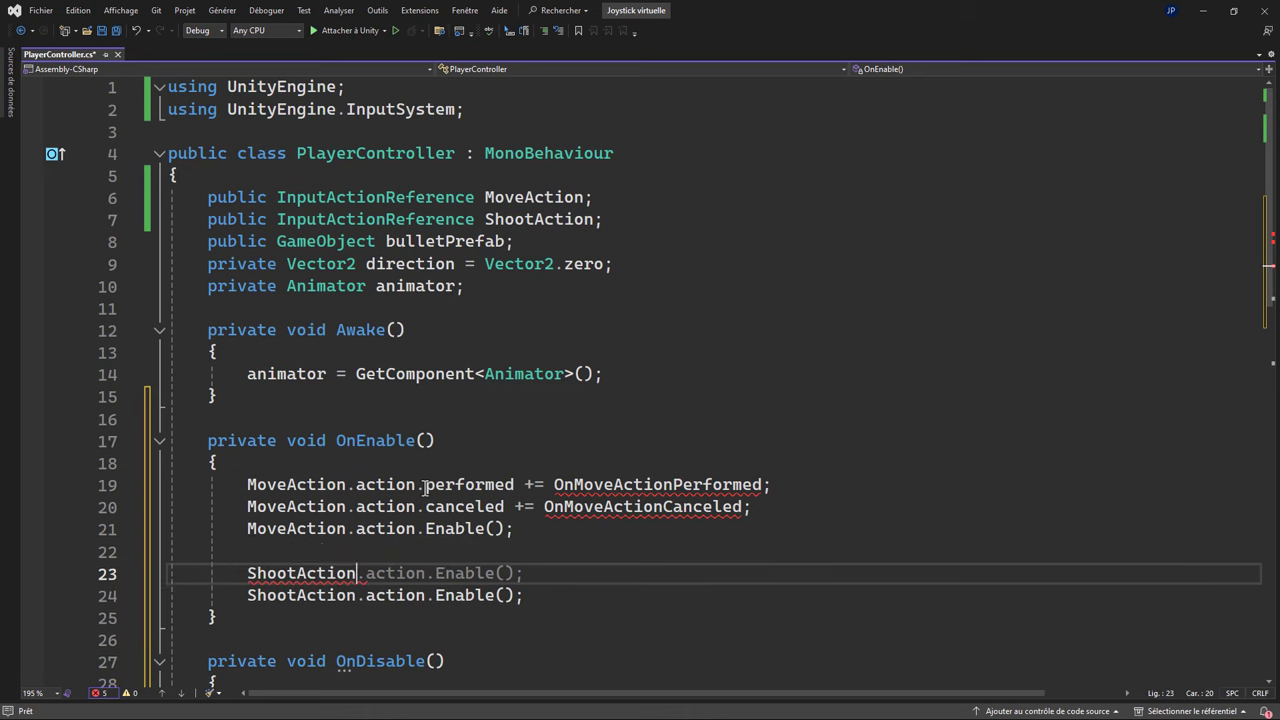
text(.a)
key(Tab)
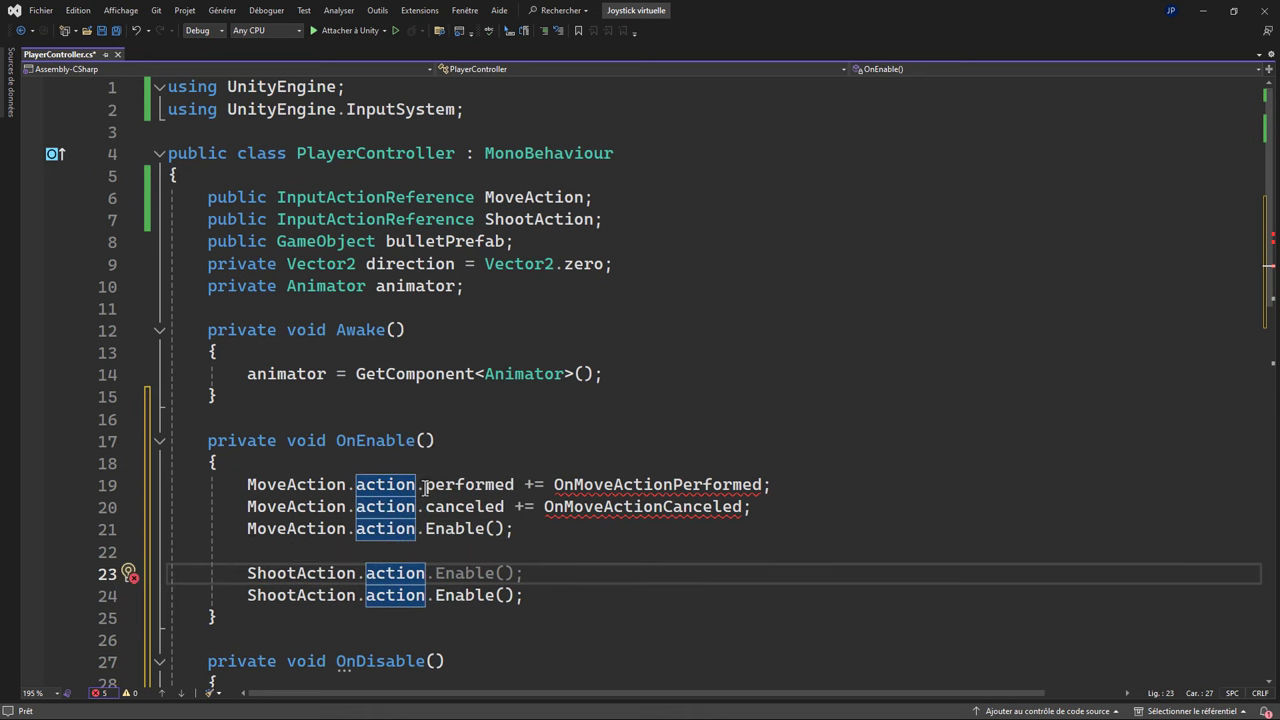
text(.st)
key(Tab)
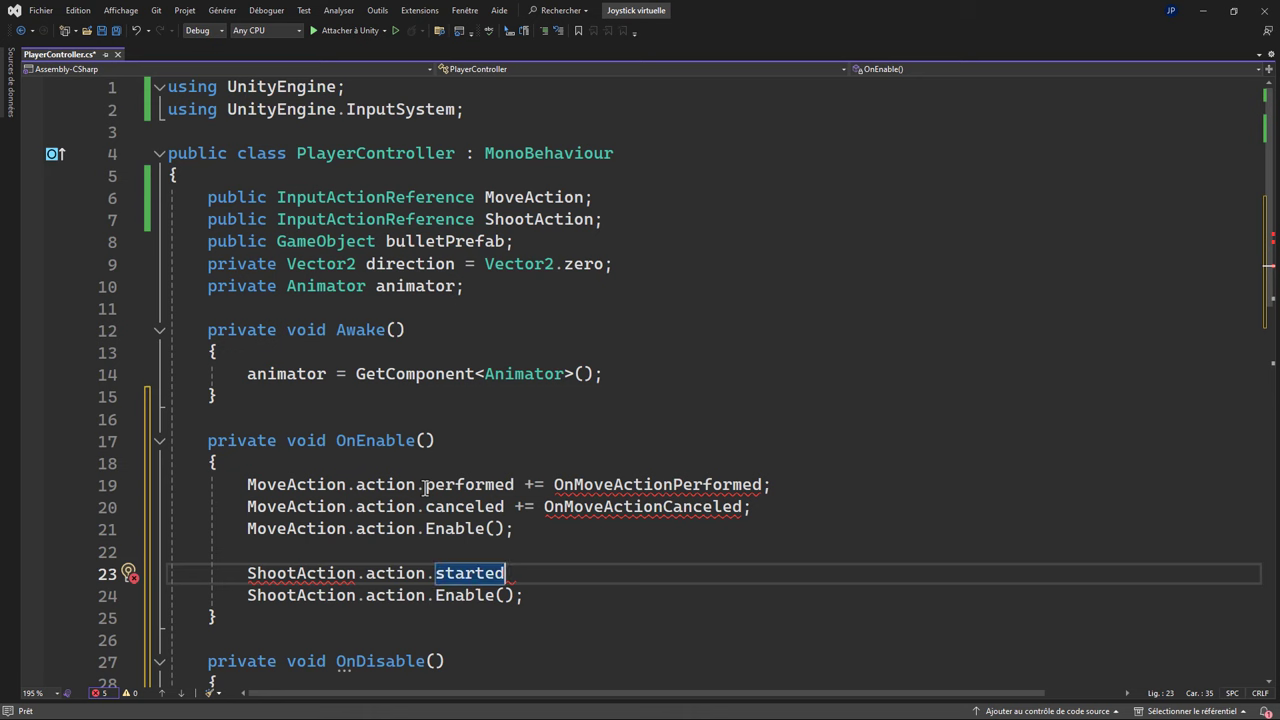
text(+=)
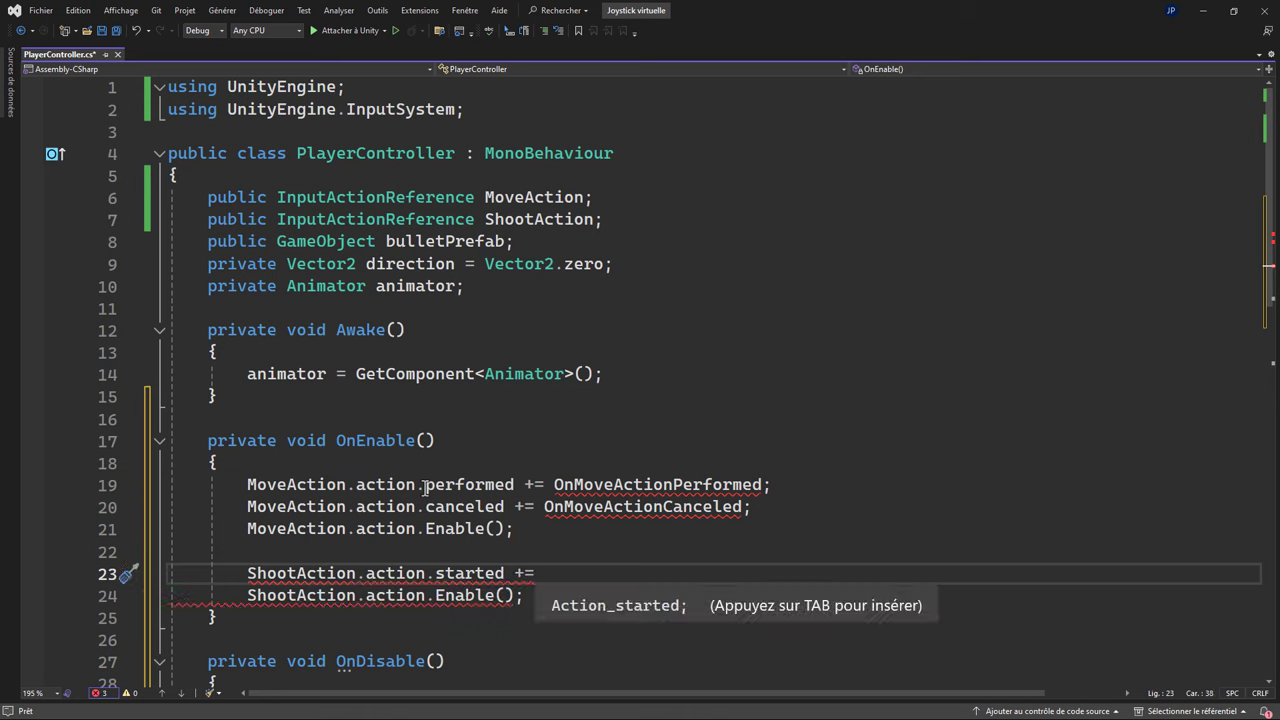
text( OnSh)
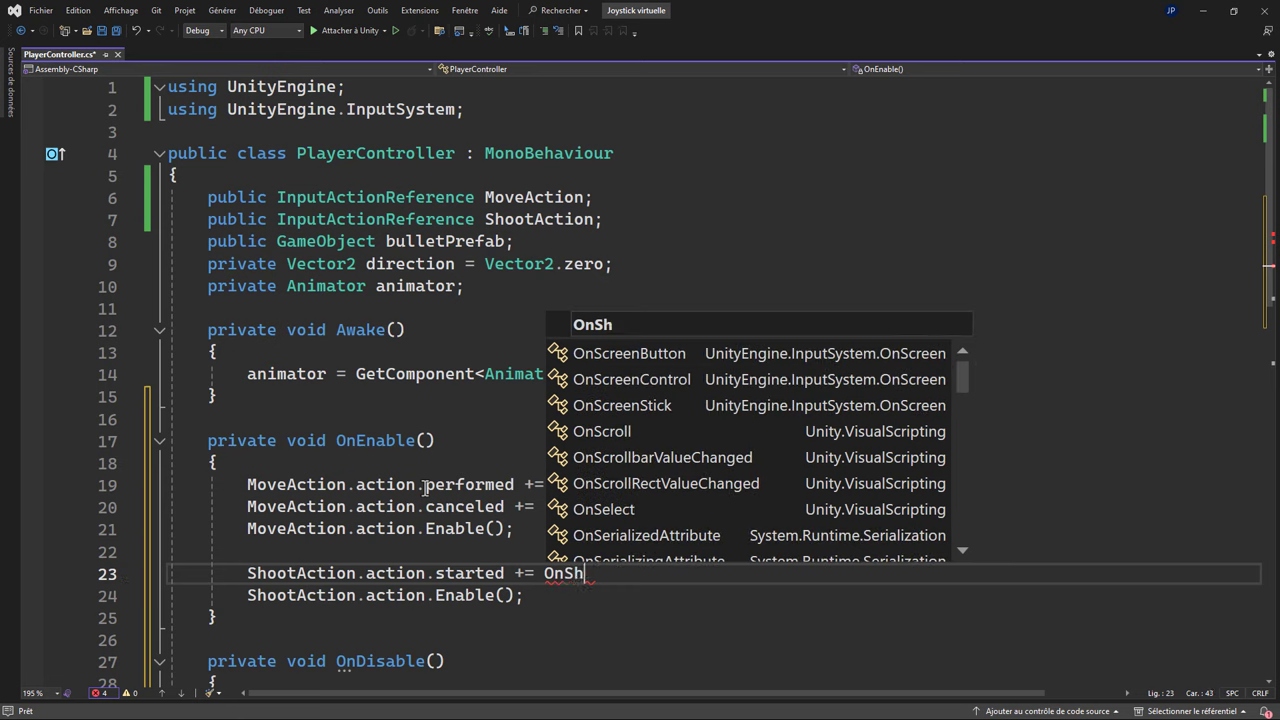
text(ootStarted)
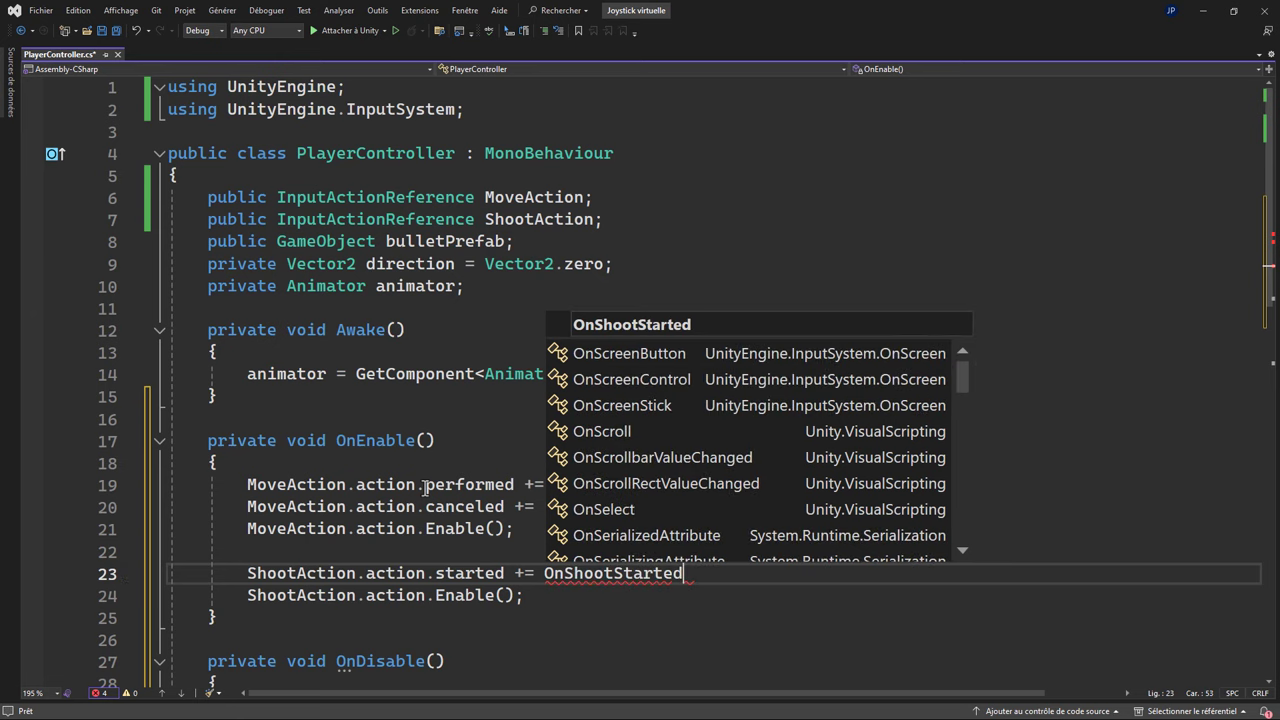
text(;)
click(831, 470)
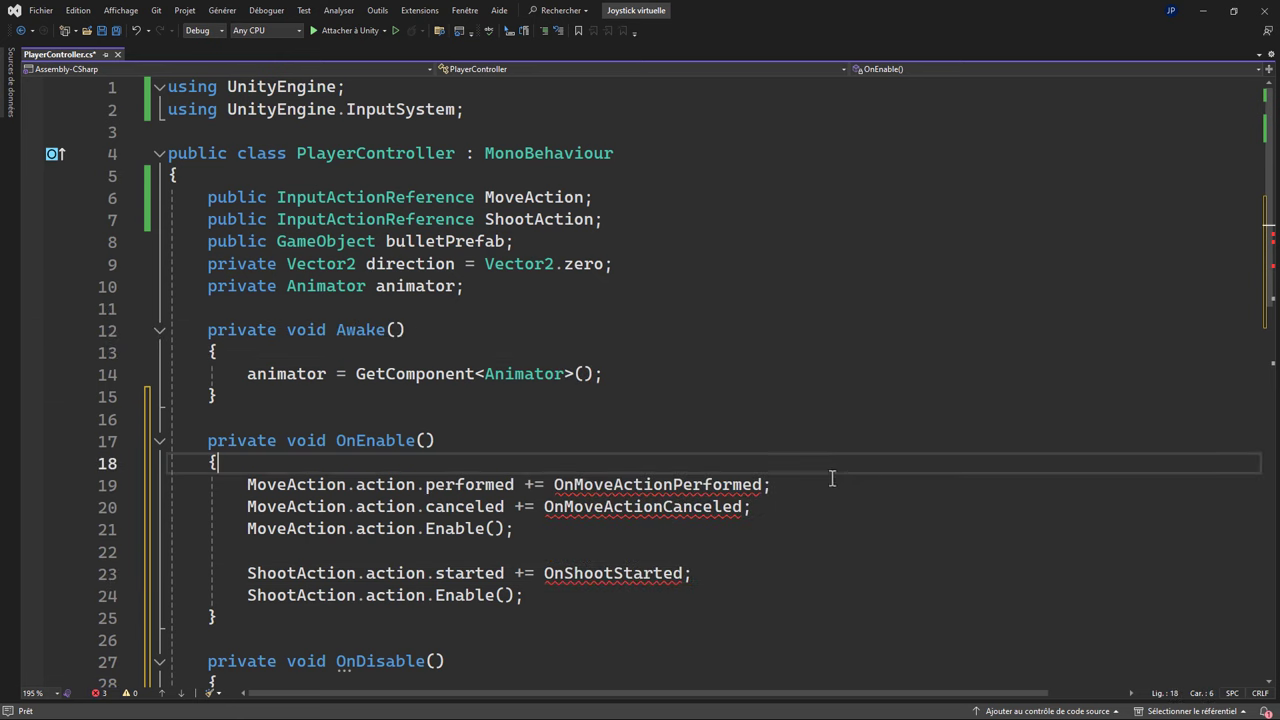
scroll(754, 397, down, 2)
scroll(754, 395, down, 3)
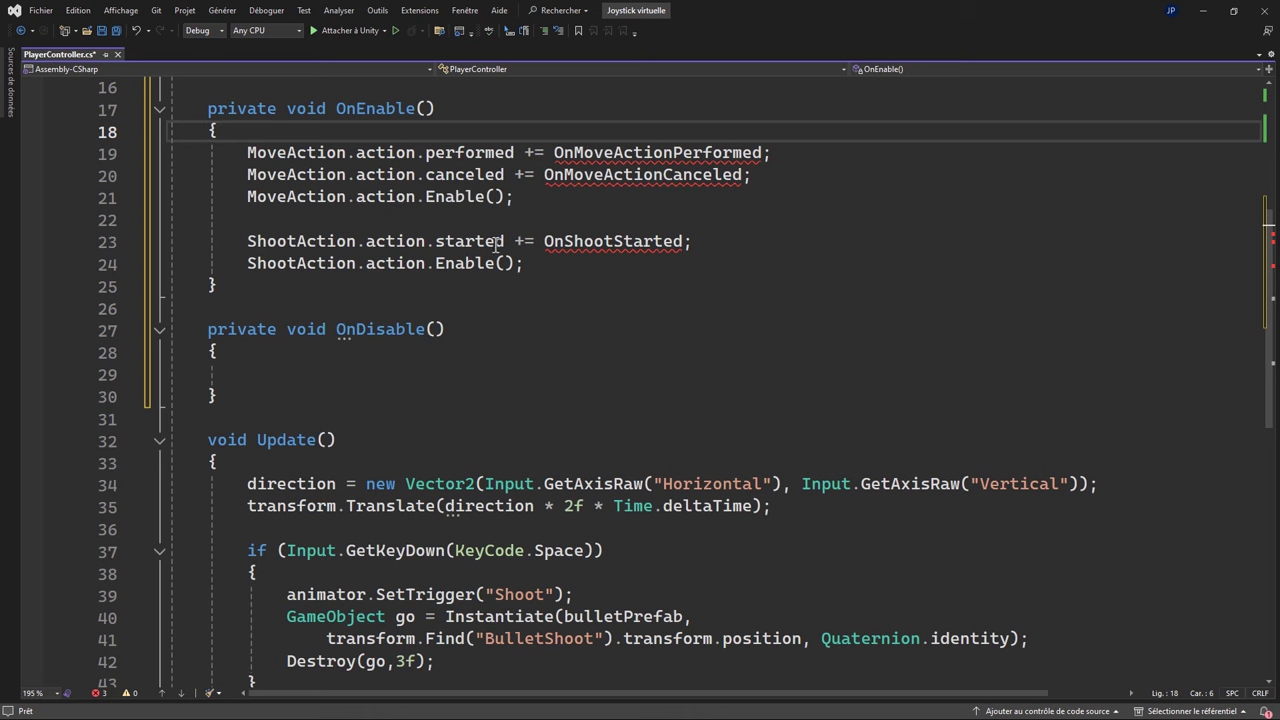
Copy the OnEnable body lines and paste them into the empty OnDisable body.
mouse_move(495, 245)
drag(238, 152, 563, 261)
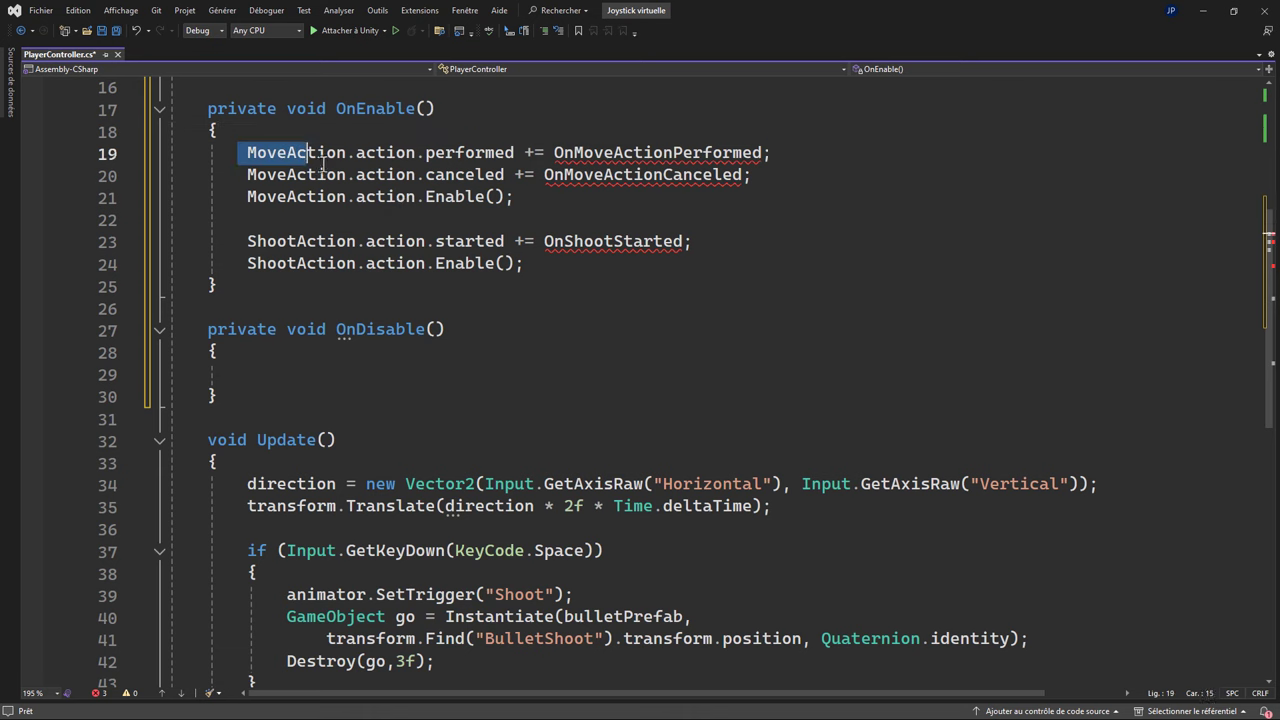
click(272, 372)
text(MoveAction.action.performed += OnMoveActionPerformed;         MoveAction.action.canceled += OnMoveActionCanceled;         MoveAction.action.Enable();          ShootAction.action.started += OnShootStarted;         ShootAction.action.Enable();)
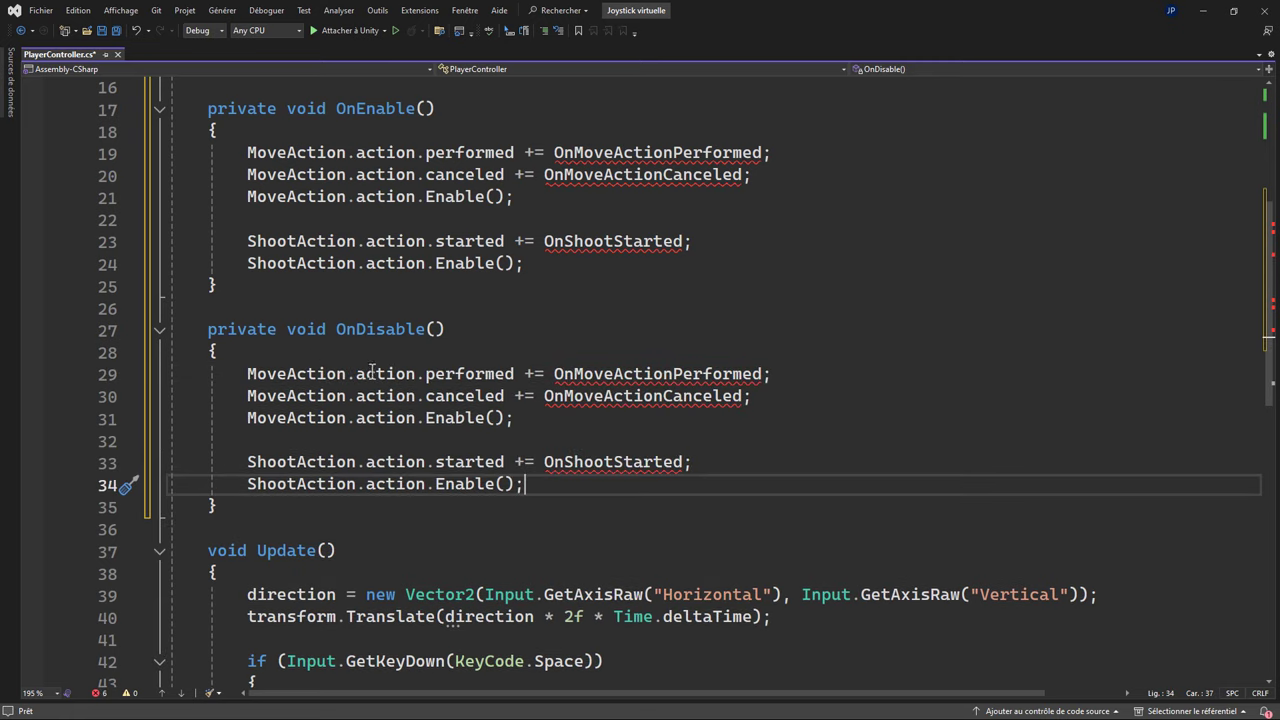
Change the three pasted += subscriptions to -= on lines 29, 30 and 33.
click(528, 373)
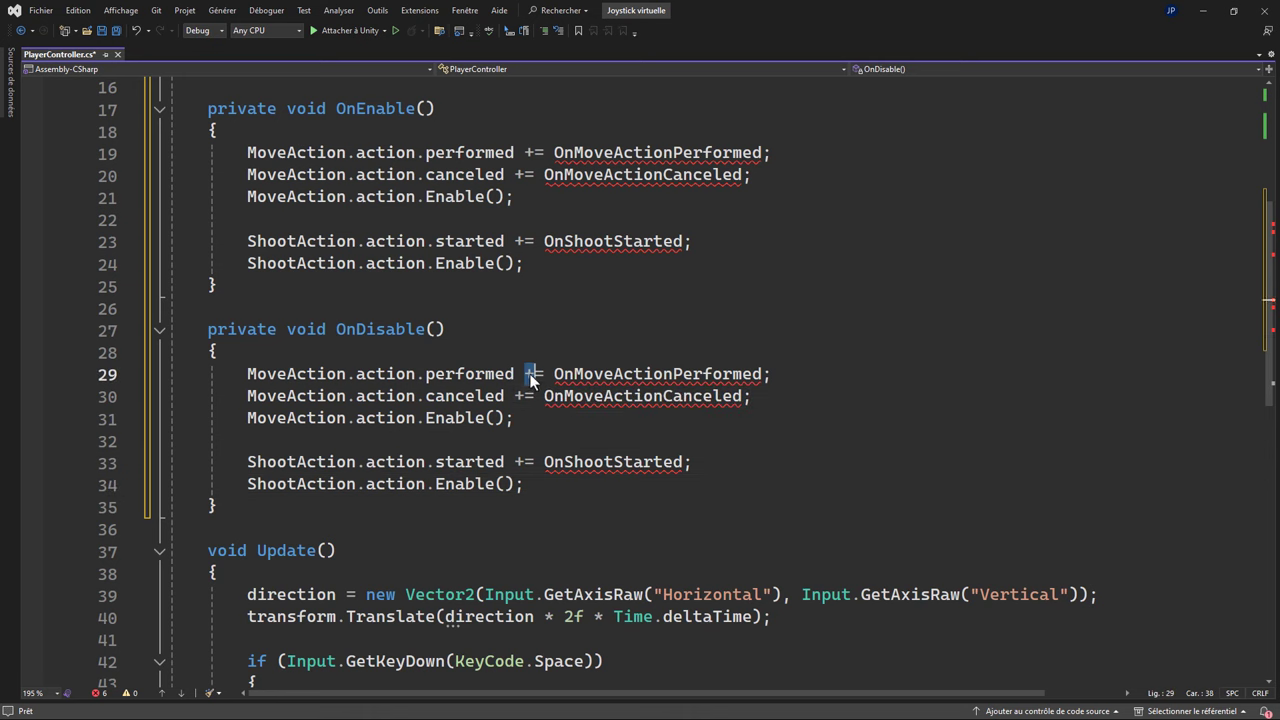
key(Delete)
text(-)
click(517, 395)
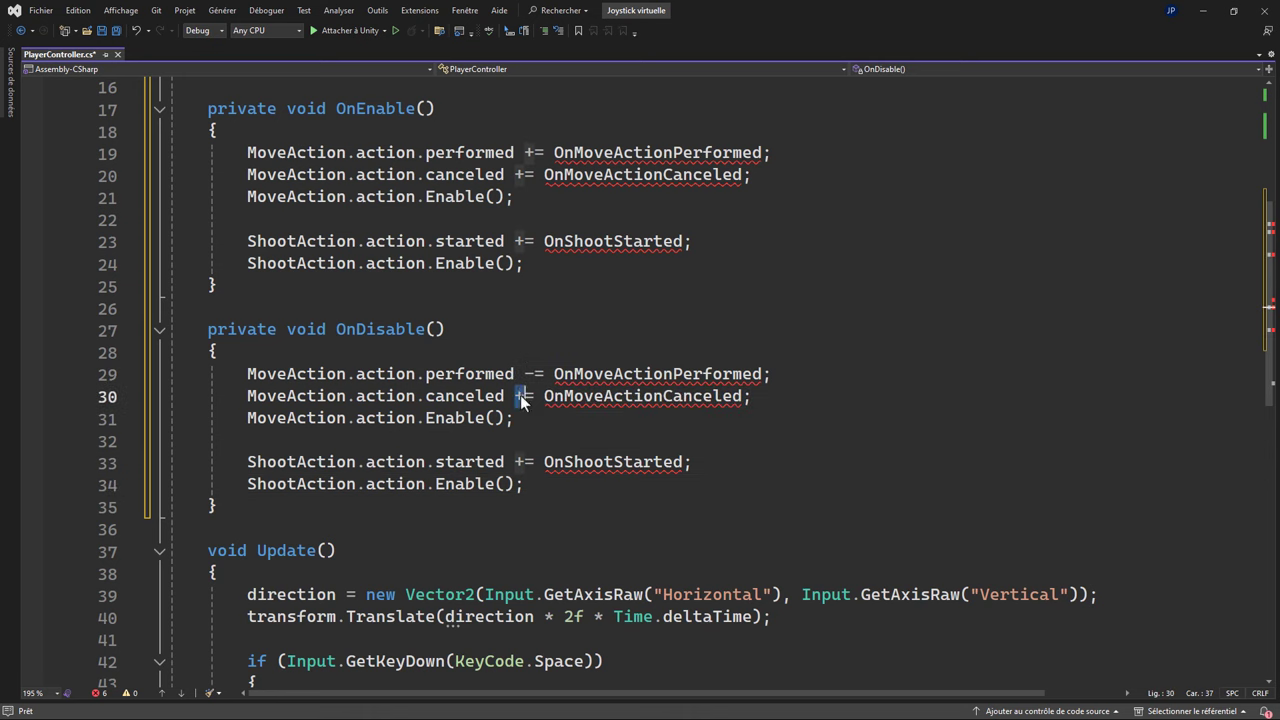
key(Delete)
text(-)
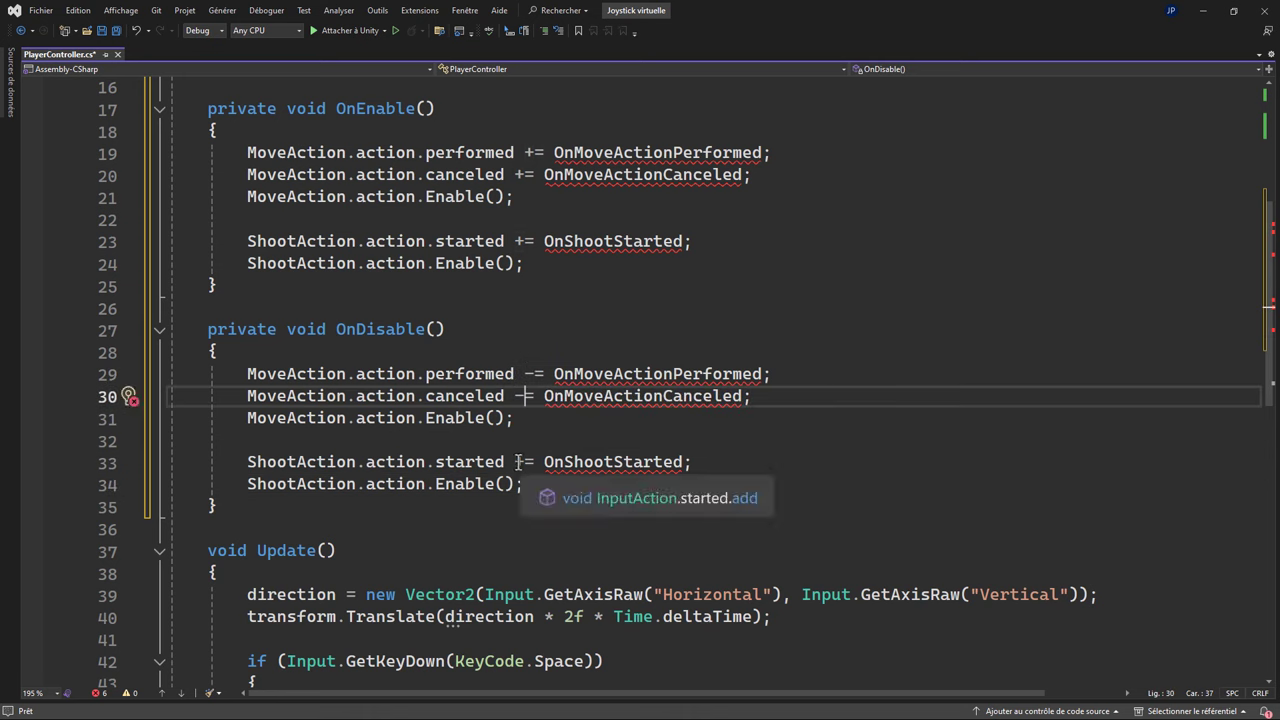
click(522, 461)
key(Delete)
text(-)
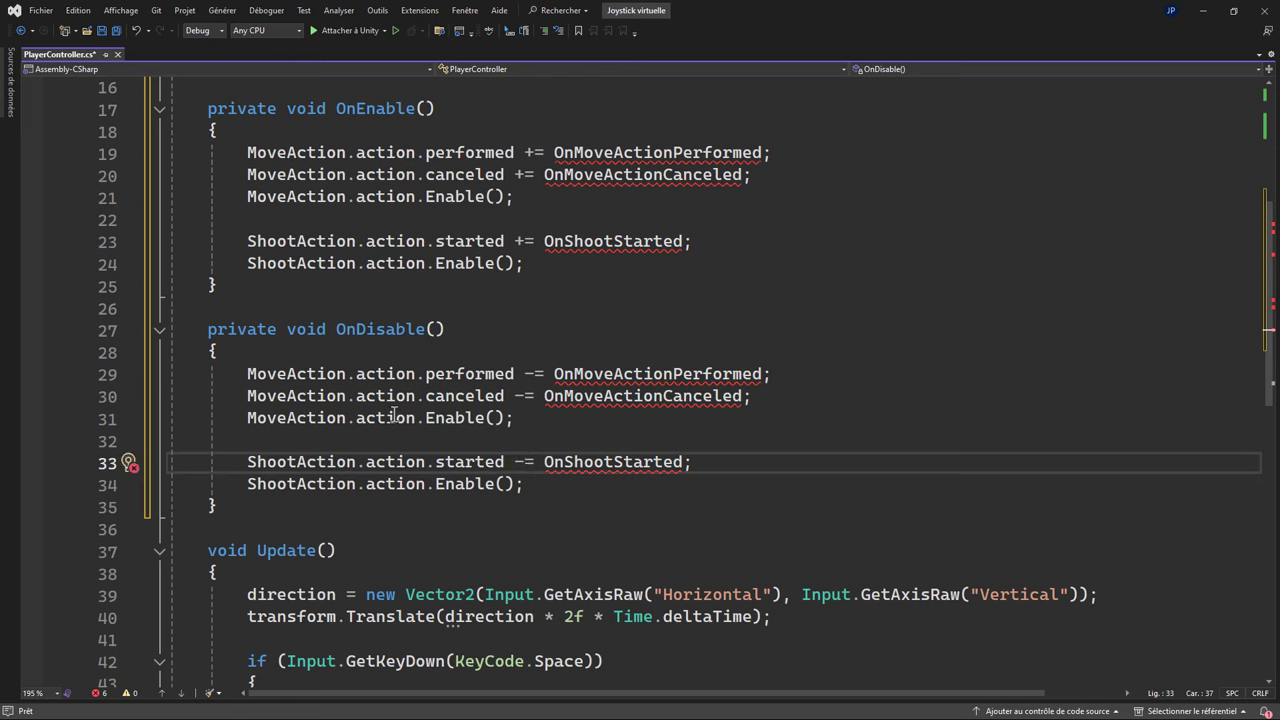
Replace Enable with Disable in both pasted MoveAction and ShootAction calls.
double_click(448, 419)
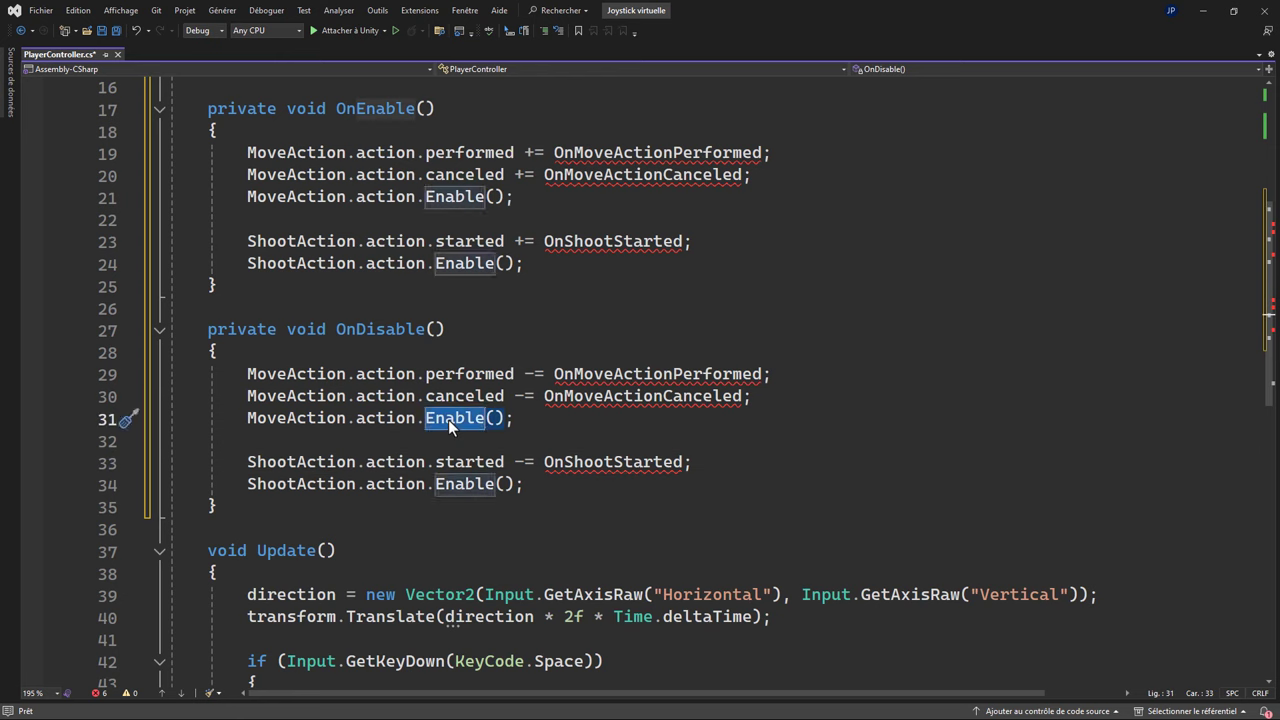
text(D)
key(Tab)
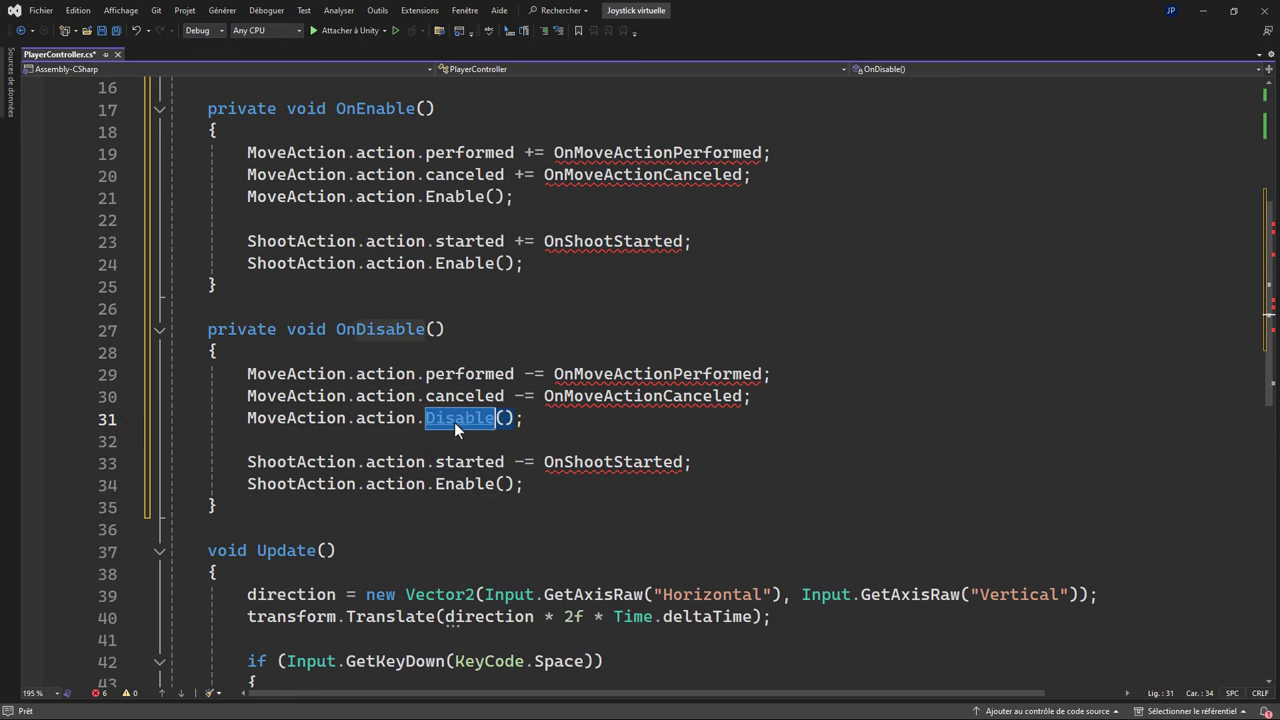
double_click(454, 422)
key(ctrl+c)
double_click(459, 481)
key(ctrl+v)
click(514, 541)
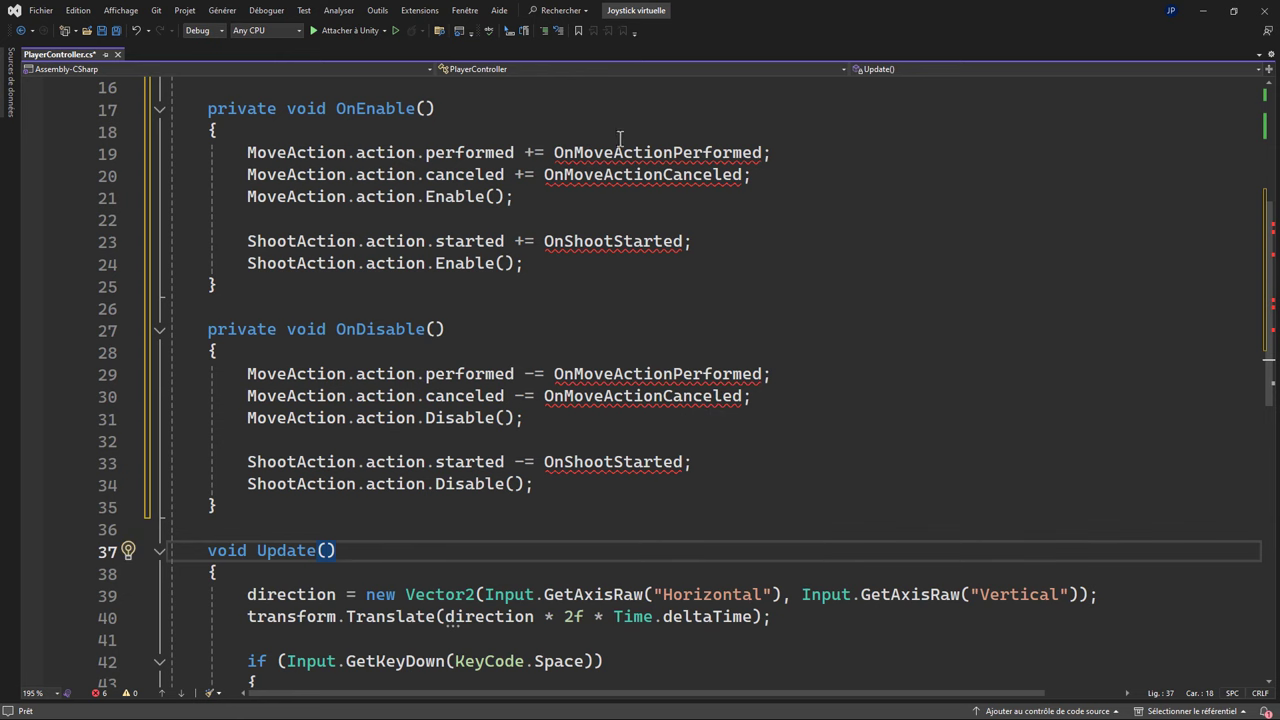
Generate the missing OnMoveActionPerformed method from the quick-fix 'Générer la méthode'.
mouse_move(619, 152)
scroll(718, 465, down, 1)
scroll(726, 450, down, 2)
scroll(726, 450, up, 1)
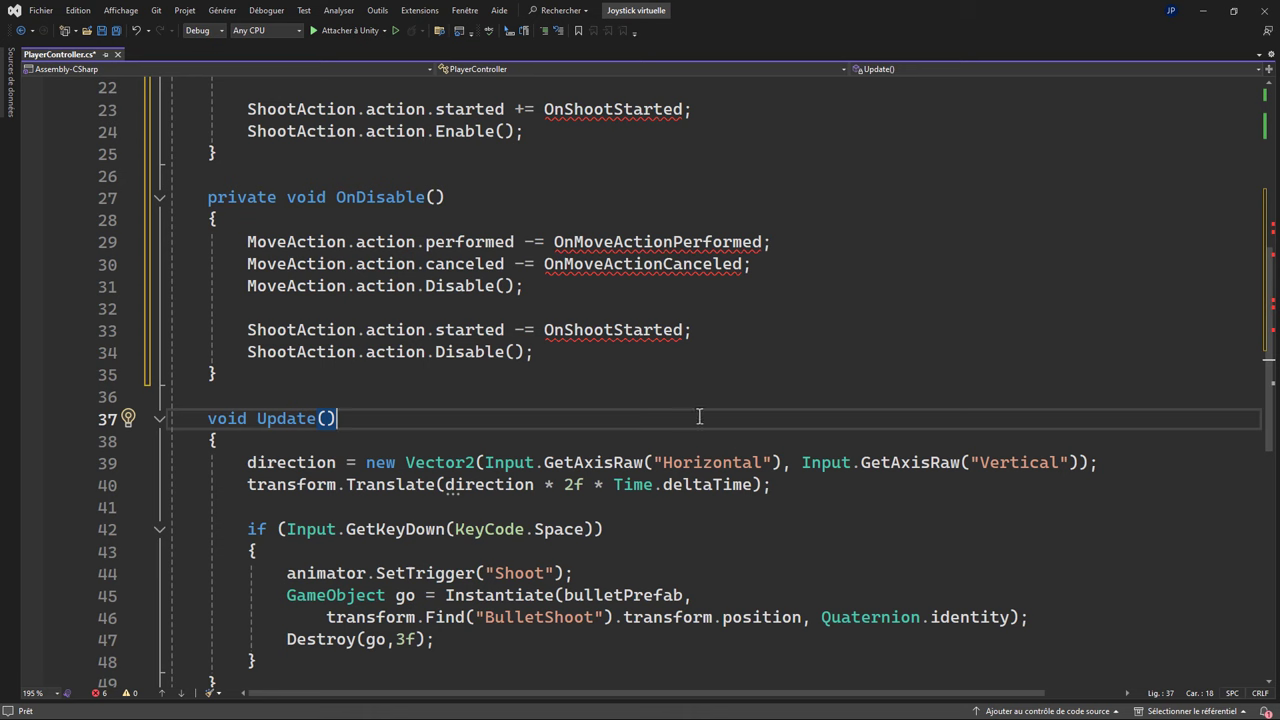
click(262, 396)
mouse_move(672, 250)
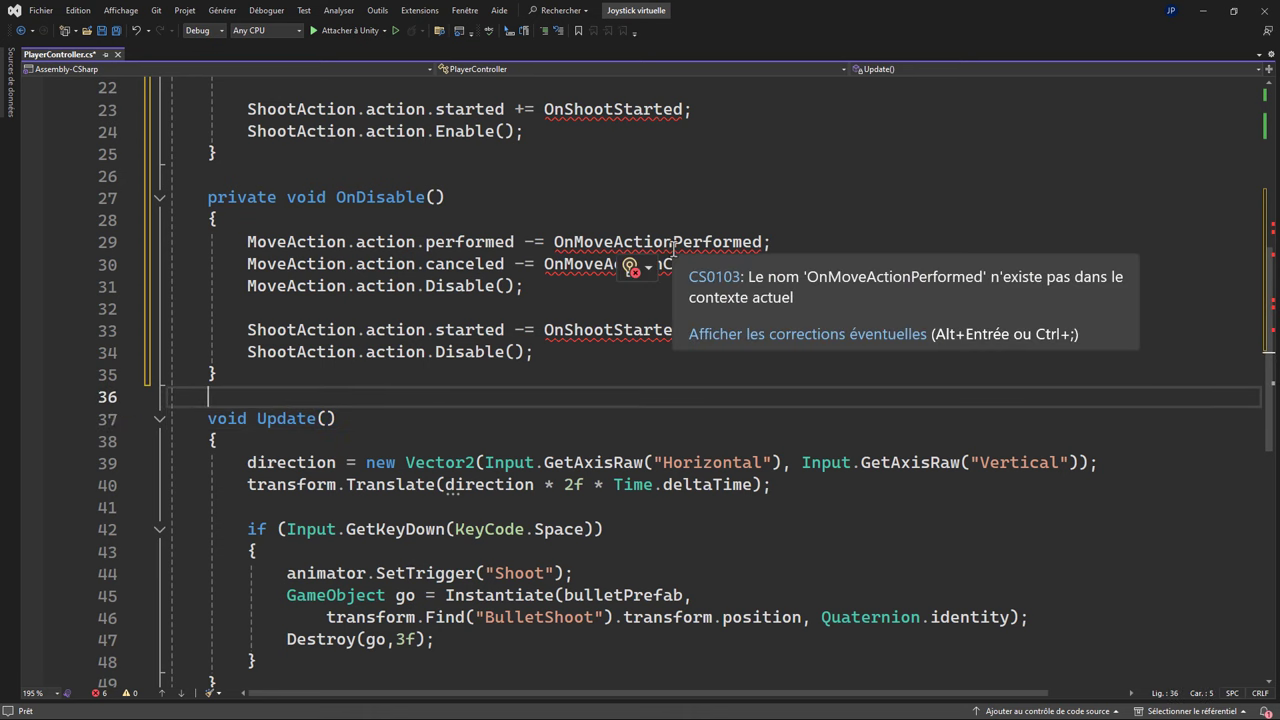
click(744, 332)
click(730, 302)
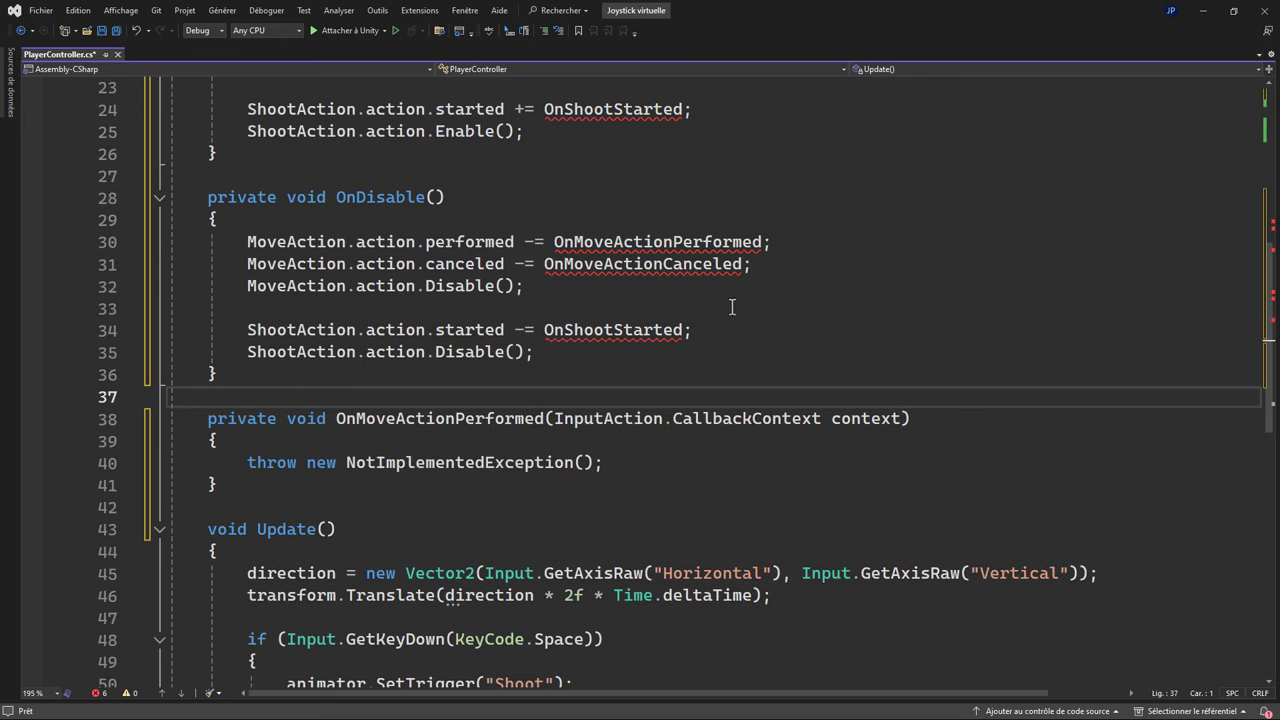
Generate the OnMoveActionCanceled and OnShootStarted handler methods the same way.
mouse_move(656, 266)
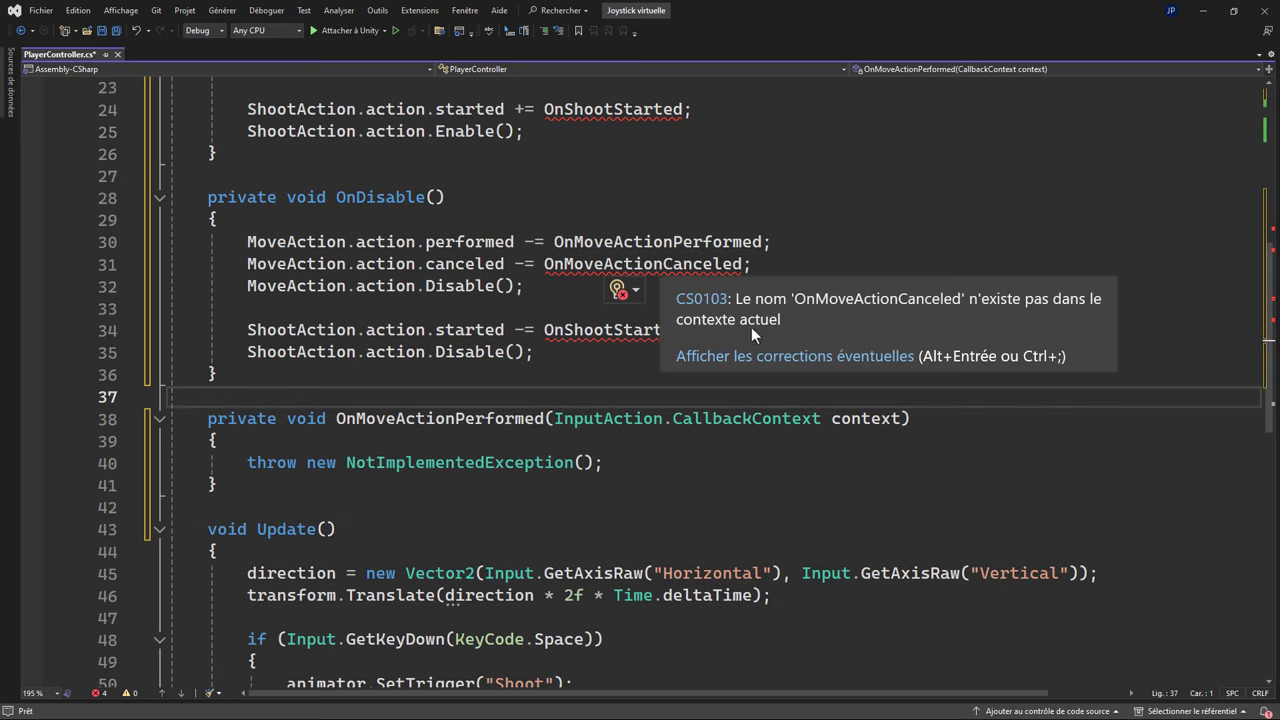
click(751, 355)
click(722, 325)
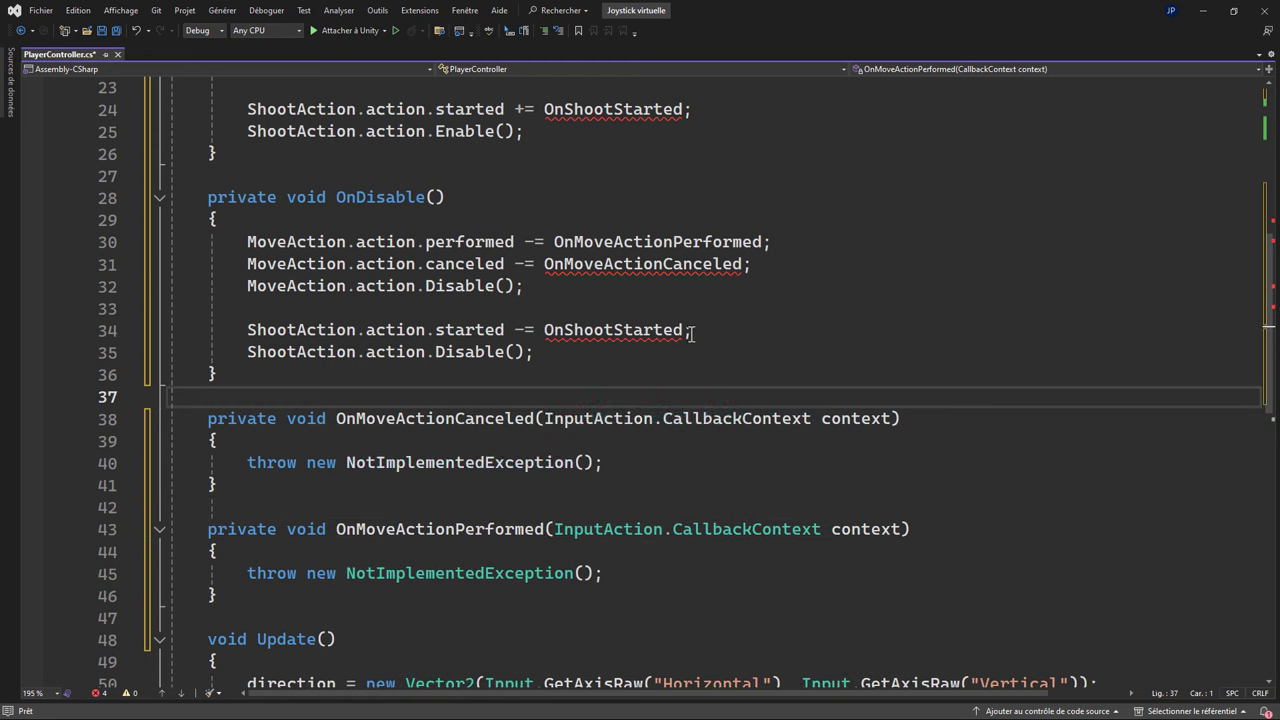
mouse_move(632, 340)
click(705, 424)
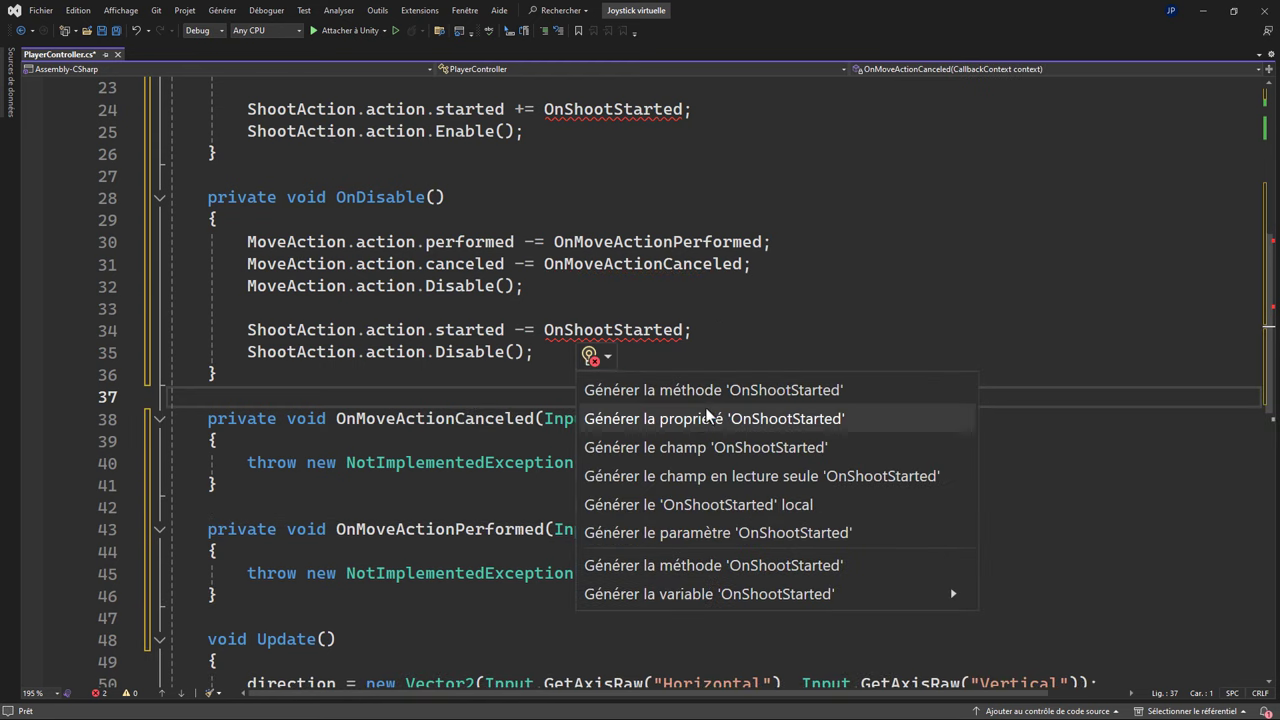
click(693, 390)
Cut the bullet-shooting lines out of the Space-key if block in Update.
scroll(677, 284, up, 4)
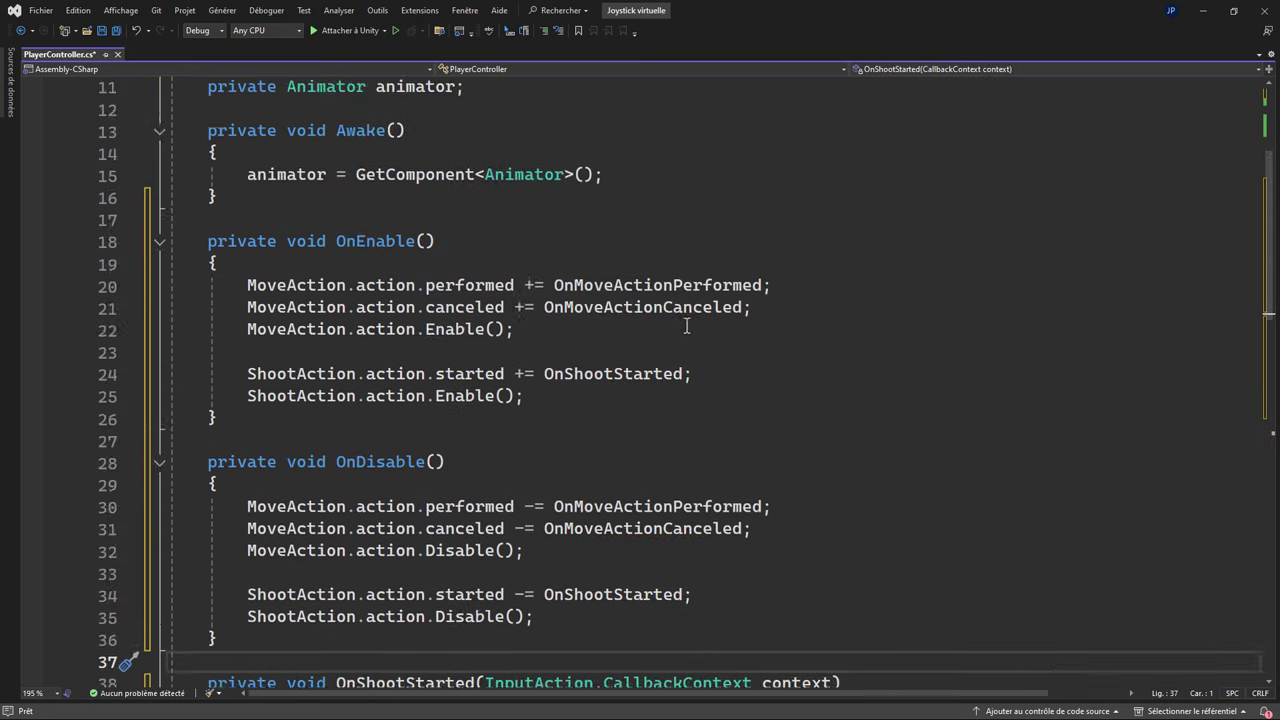
scroll(658, 277, up, 1)
scroll(657, 302, down, 4)
scroll(657, 305, down, 2)
scroll(654, 306, down, 1)
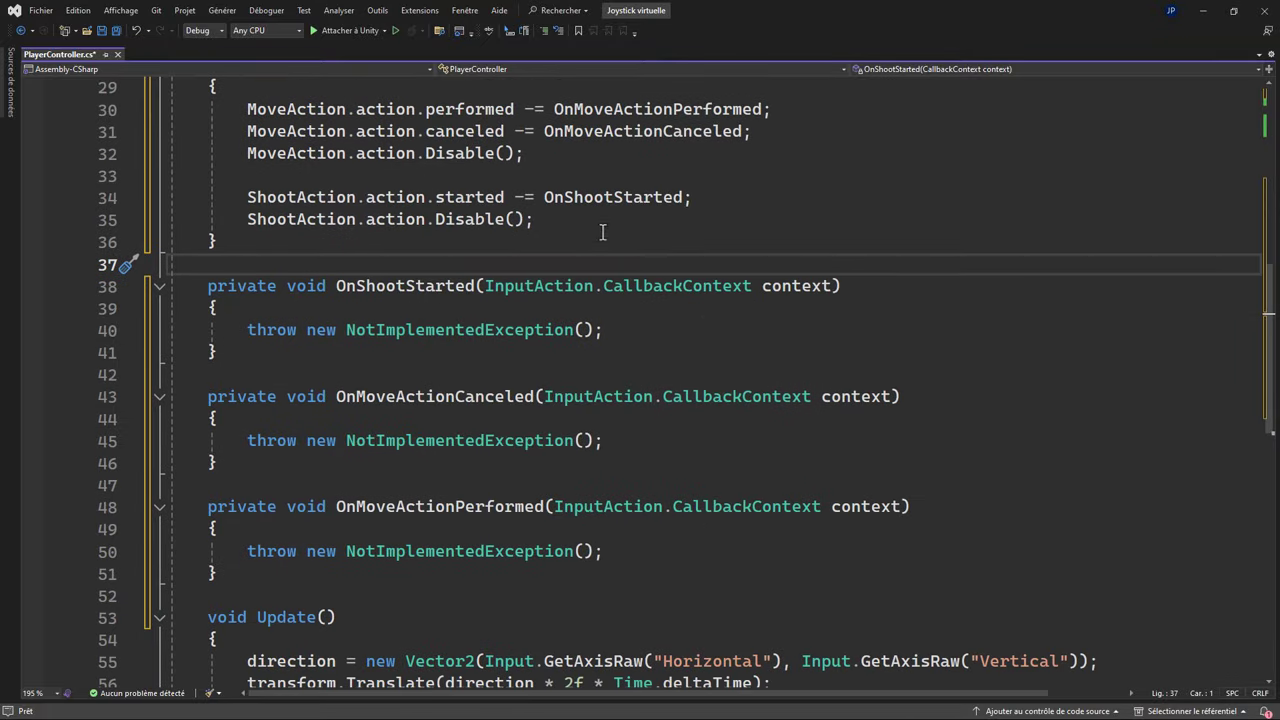
scroll(498, 315, down, 4)
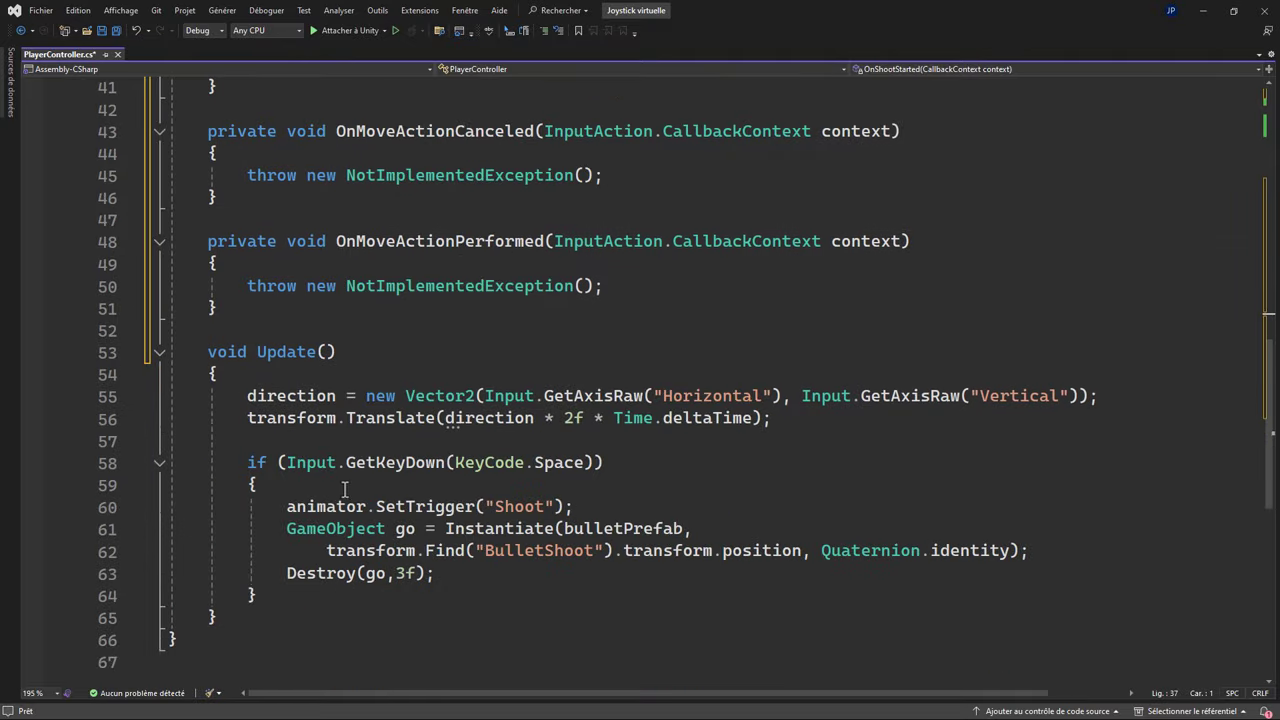
mouse_move(285, 507)
mouse_down()
mouse_move(686, 551)
mouse_move(680, 572)
mouse_up()
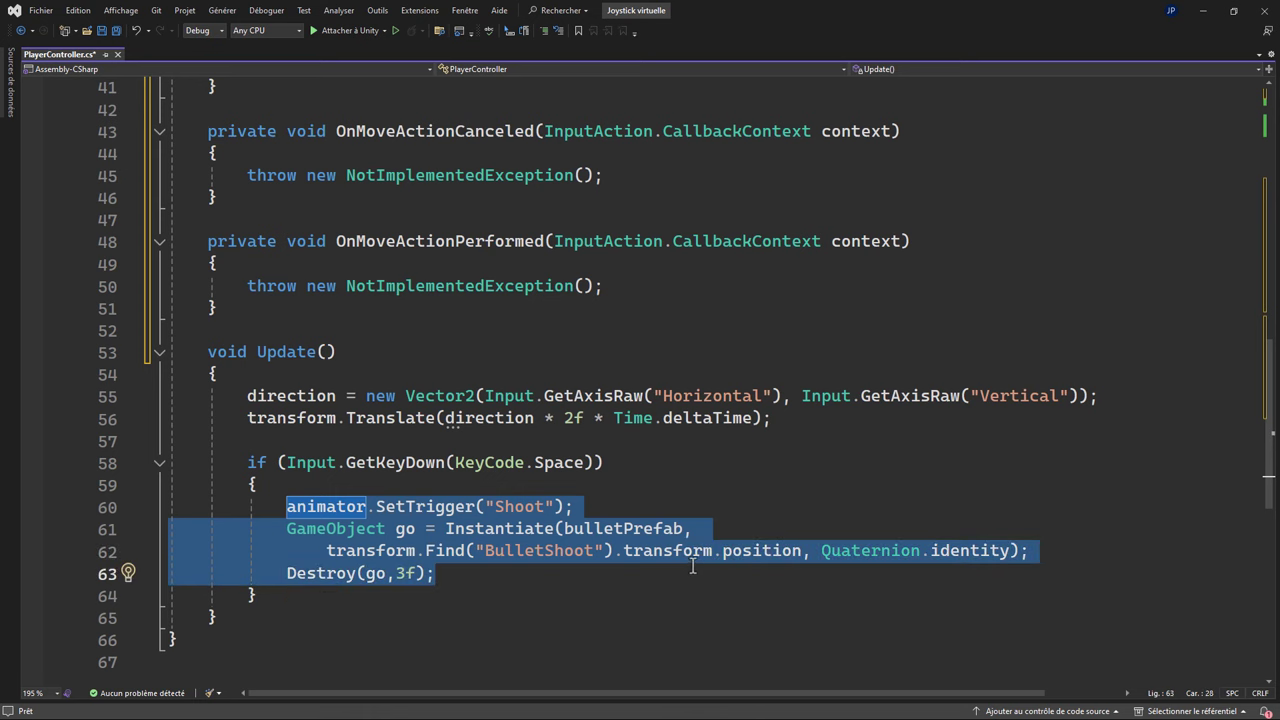
key(ctrl+x)
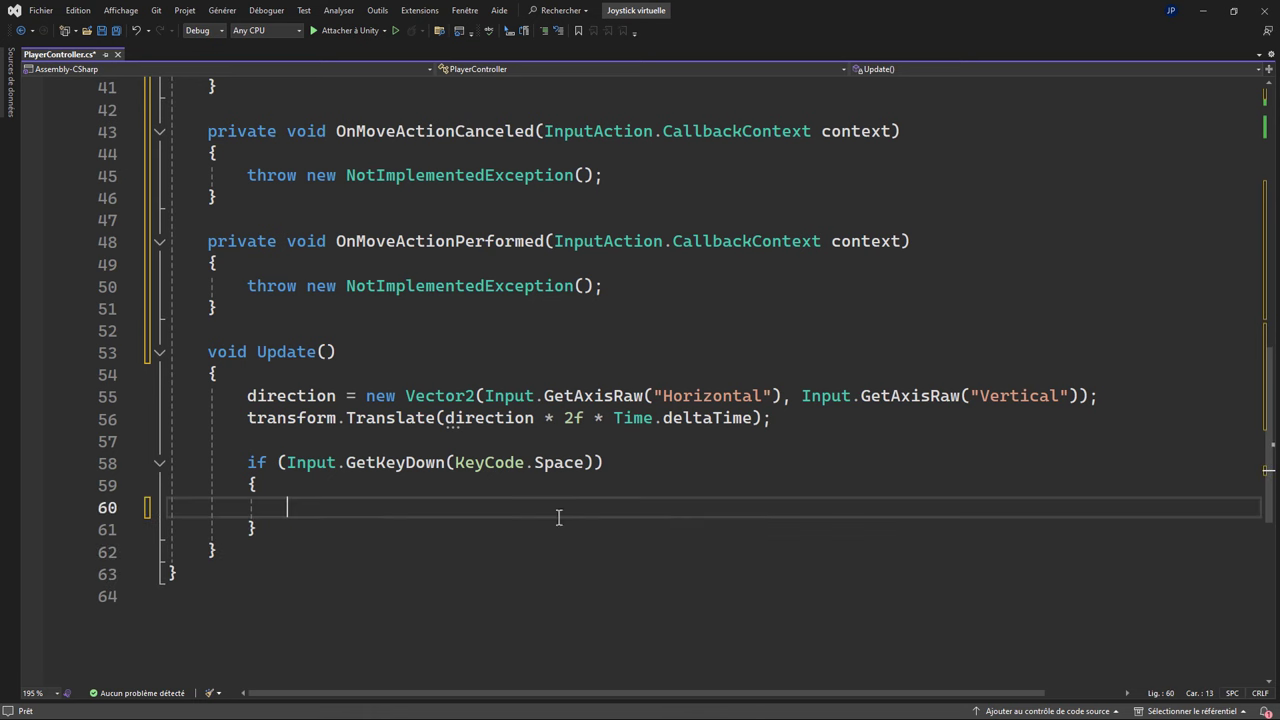
Paste the shooting code into OnShootStarted, replacing its NotImplementedException throw.
scroll(338, 467, up, 3)
scroll(338, 467, up, 1)
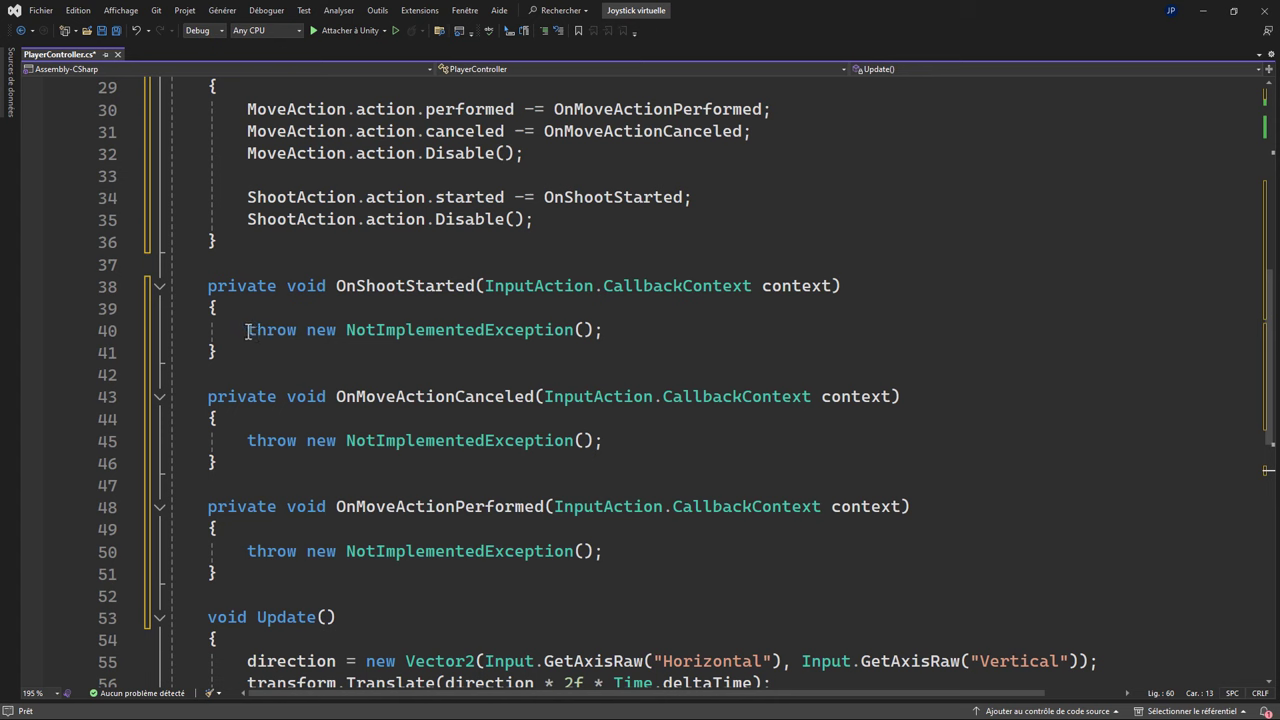
drag(247, 331, 623, 333)
key(ctrl+v)
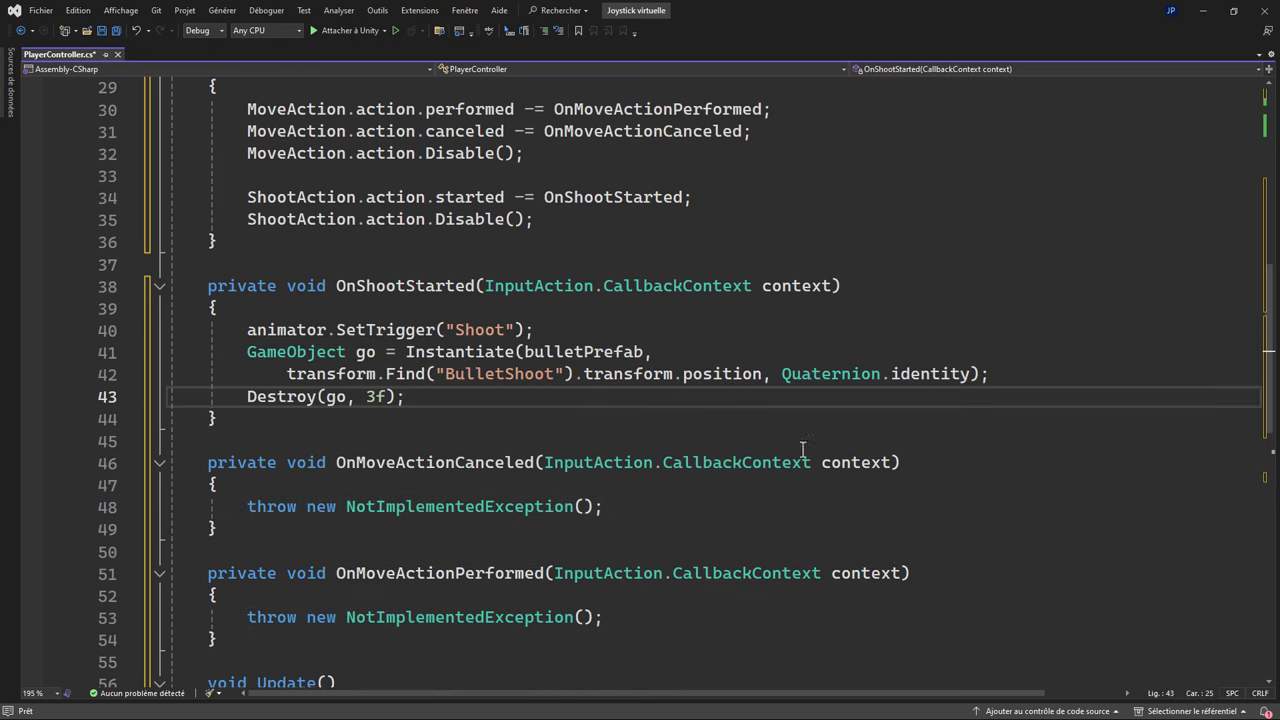
click(472, 442)
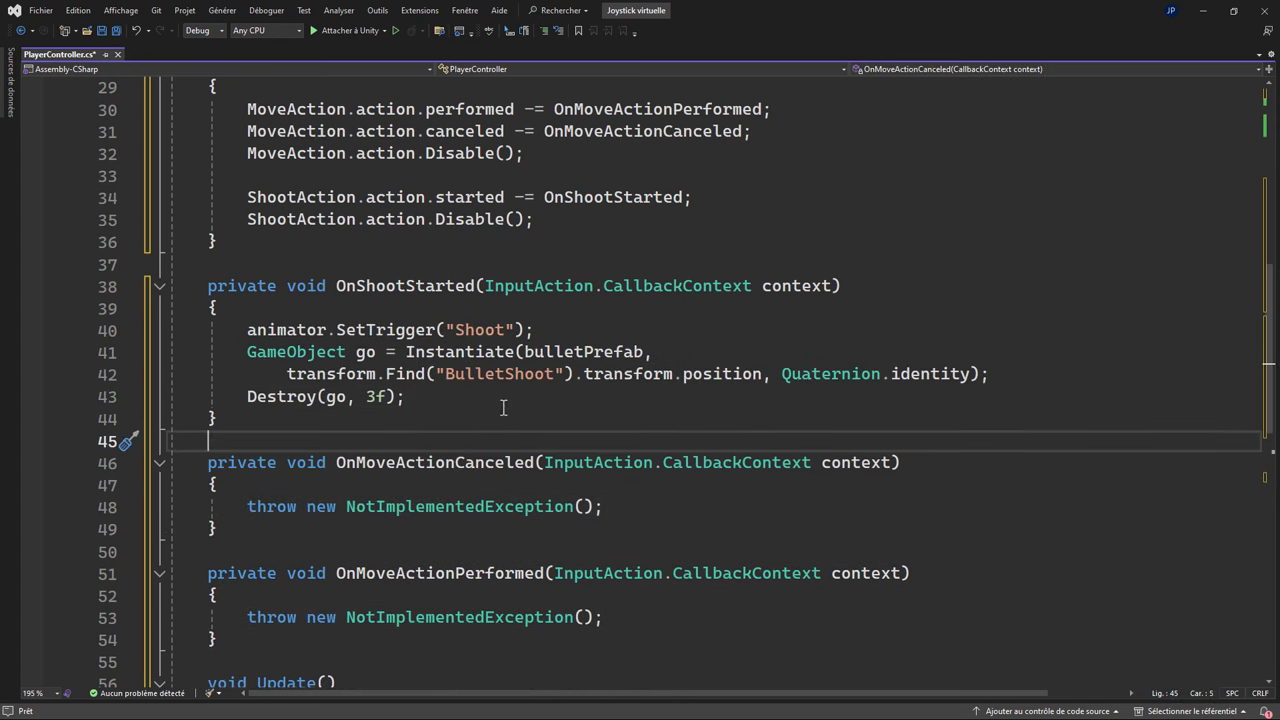
scroll(512, 392, down, 3)
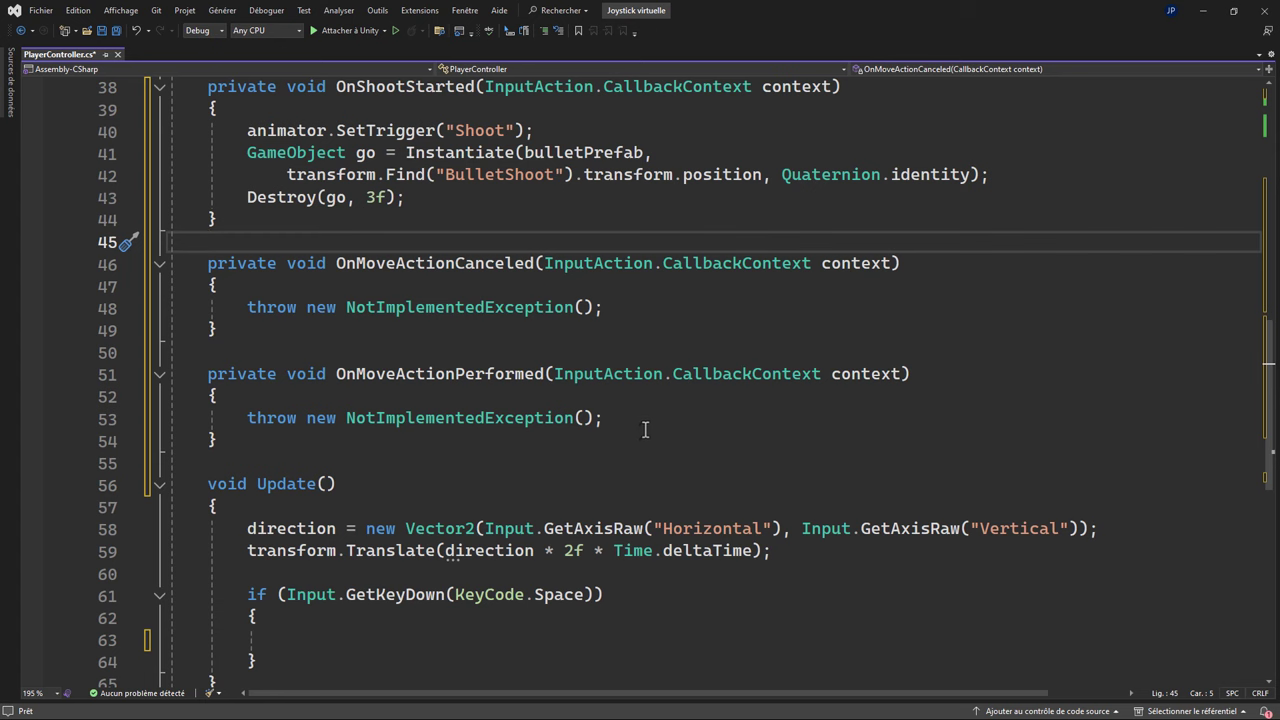
Review OnMoveActionPerformed's CallbackContext parameter and where direction is used in Update.
click(863, 373)
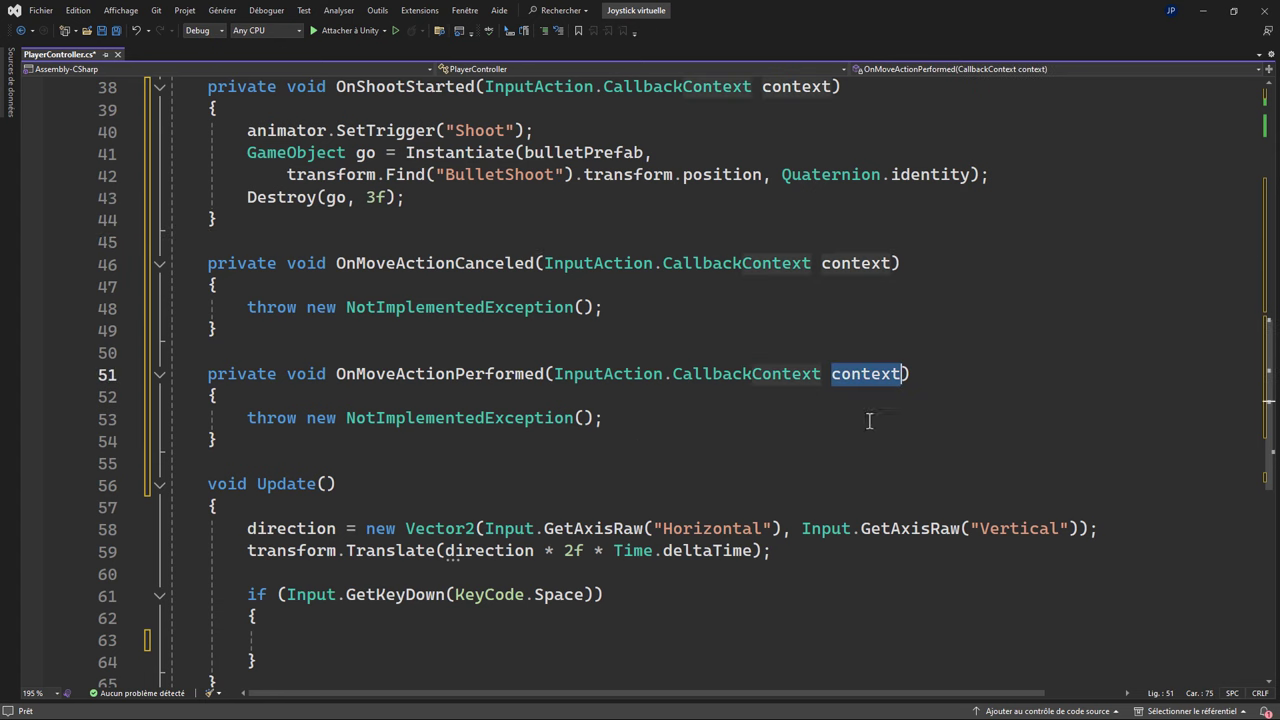
double_click(598, 373)
double_click(712, 383)
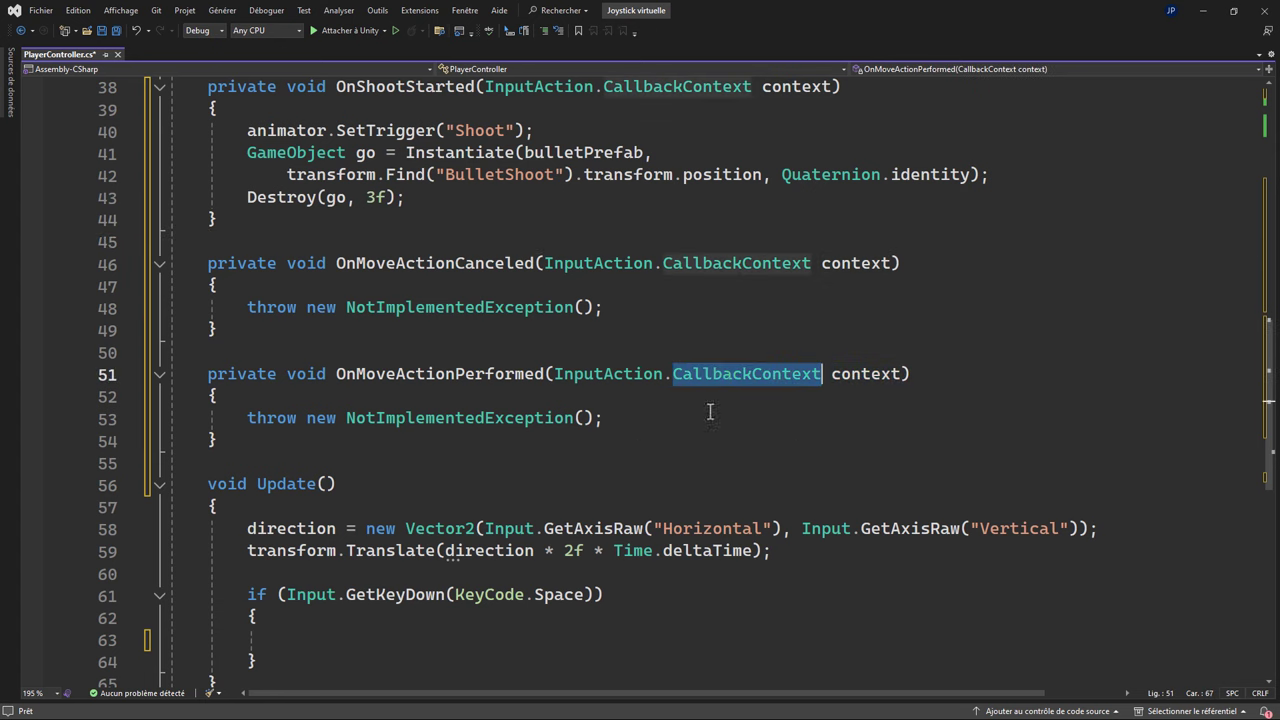
drag(247, 418, 610, 419)
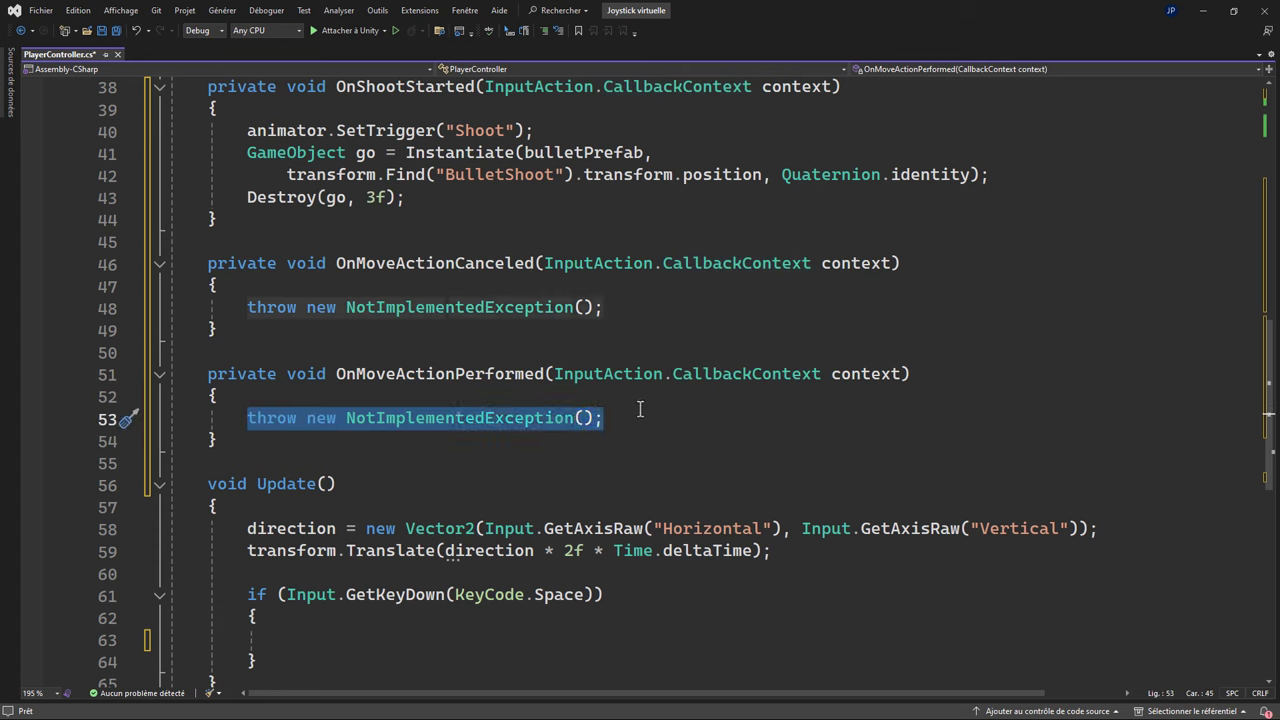
click(289, 528)
double_click(289, 528)
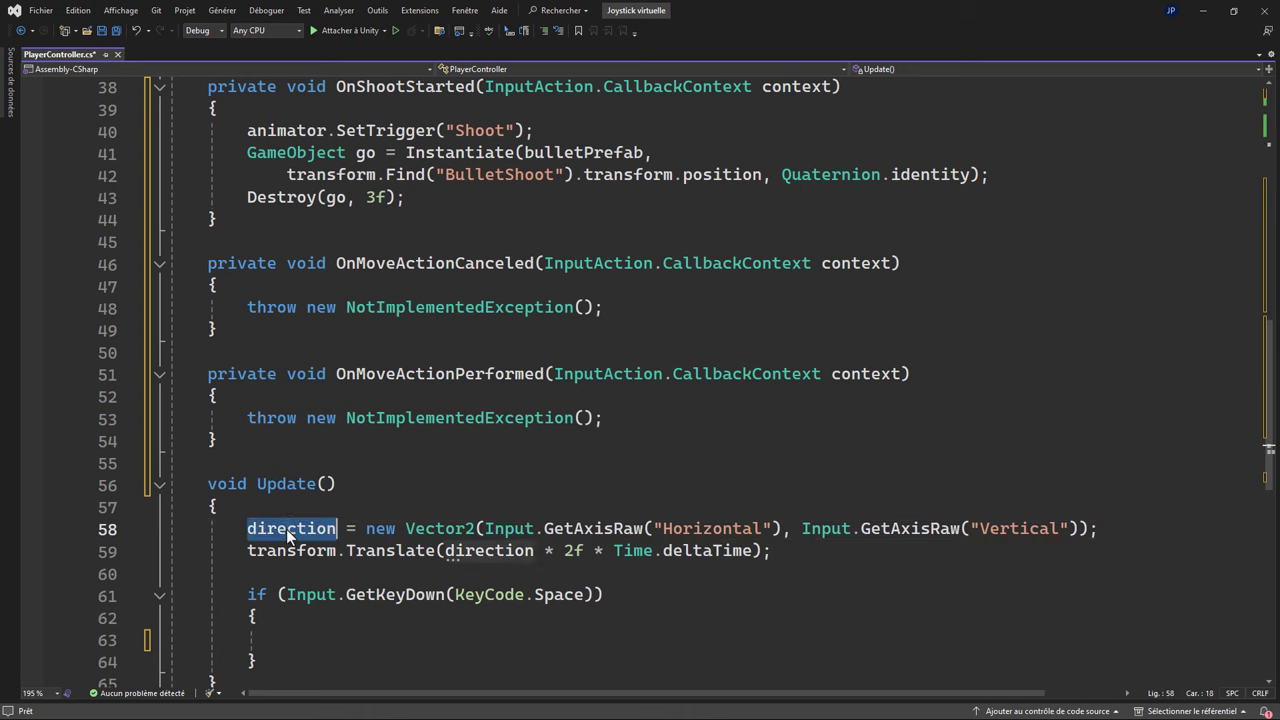
mouse_move(597, 530)
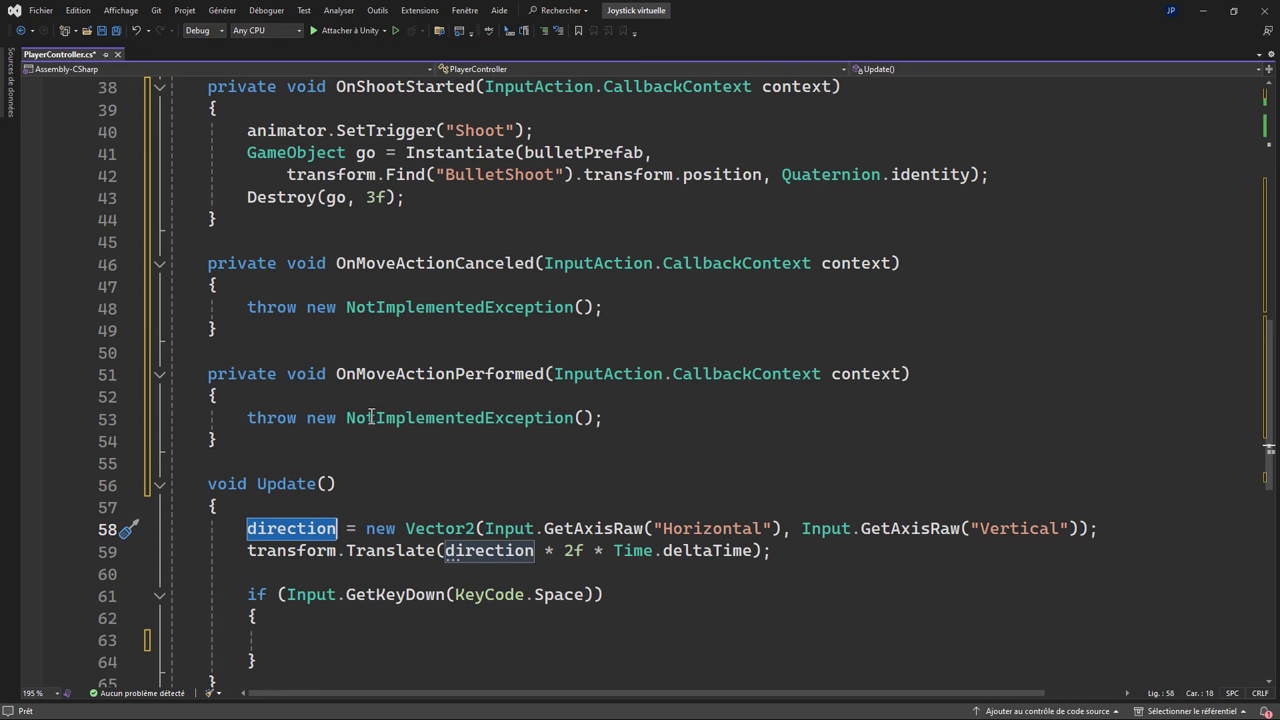
Replace the placeholder throw with direction = context.ReadValue<Vector2>(); and save the script.
drag(251, 418, 604, 418)
text(dir)
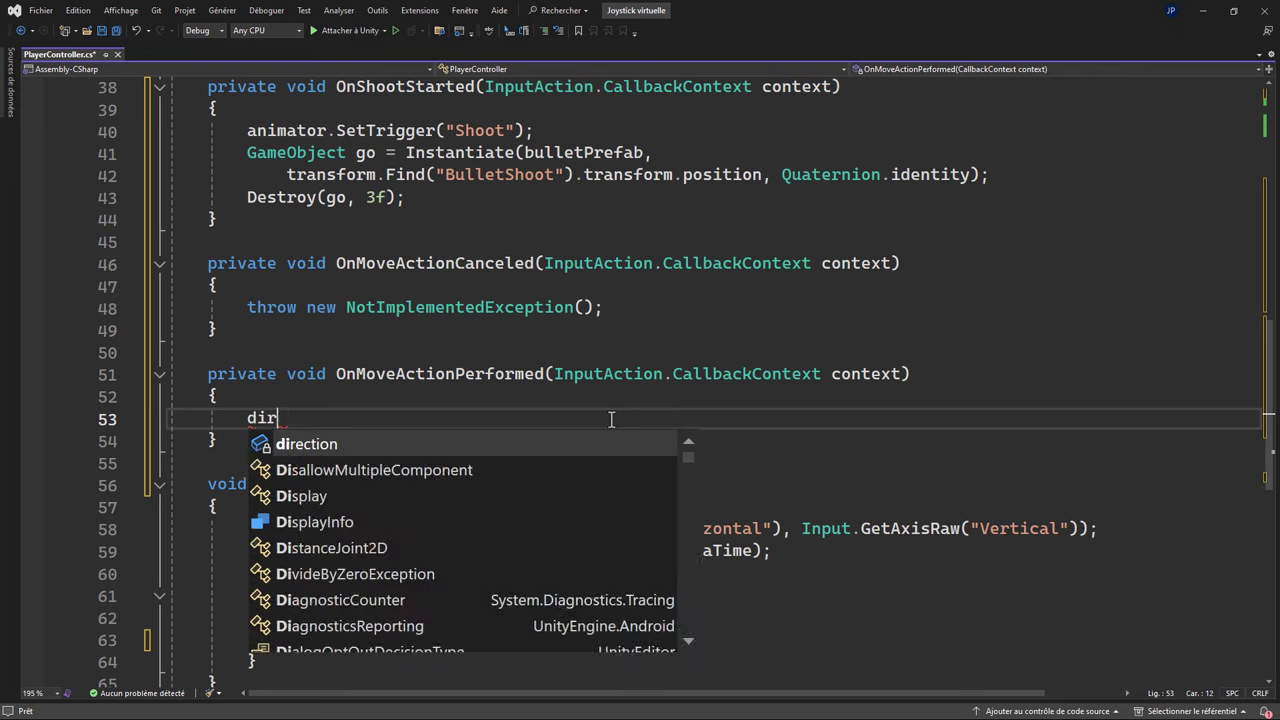
text(e)
key(Tab)
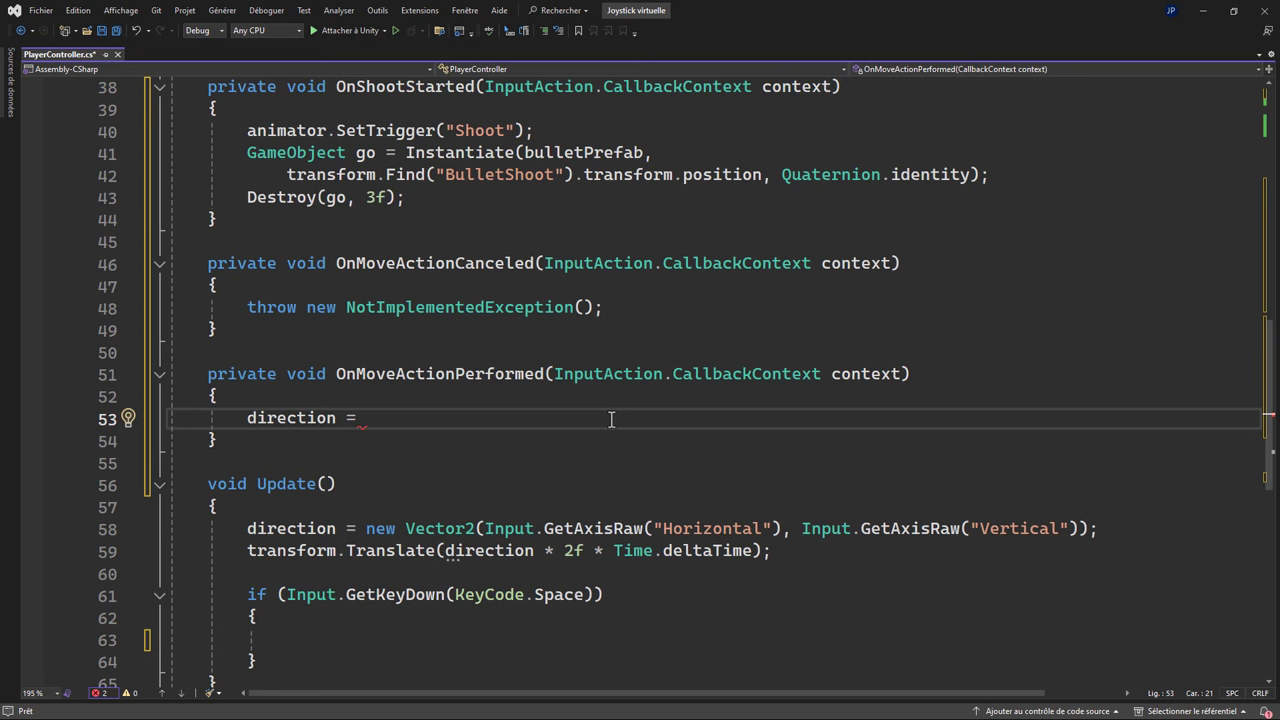
text(con)
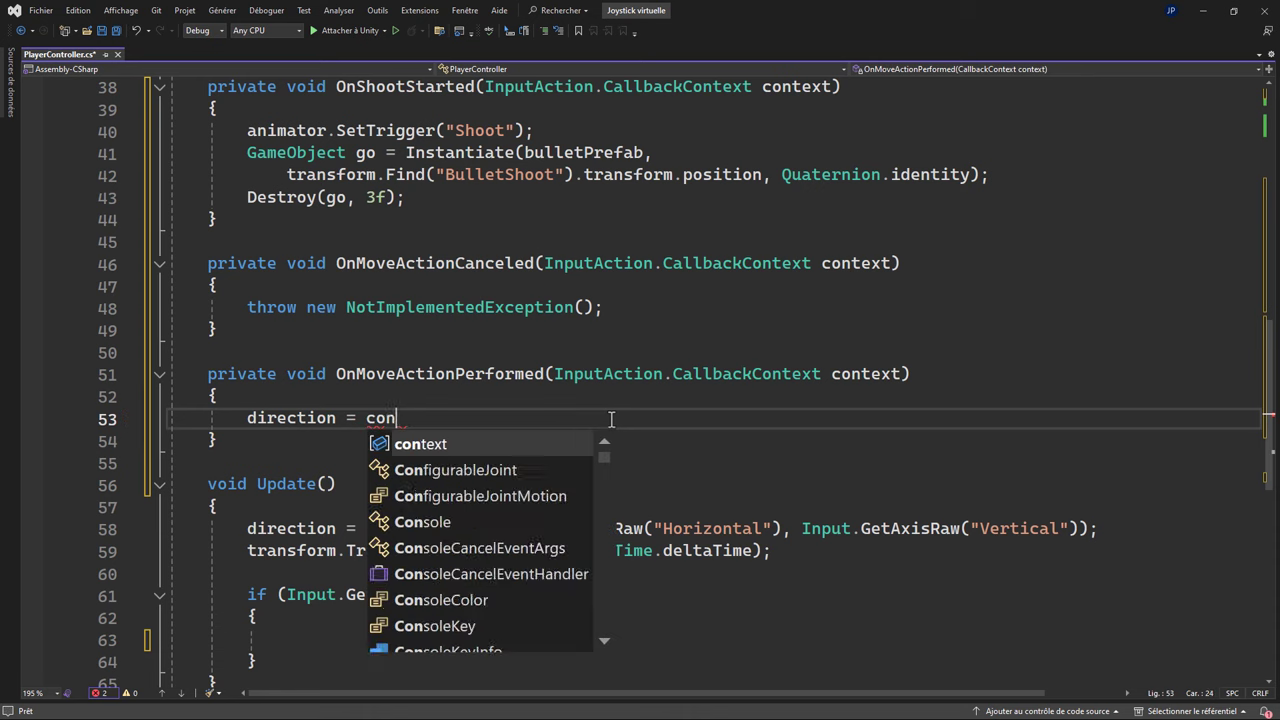
key(Tab)
text(.r)
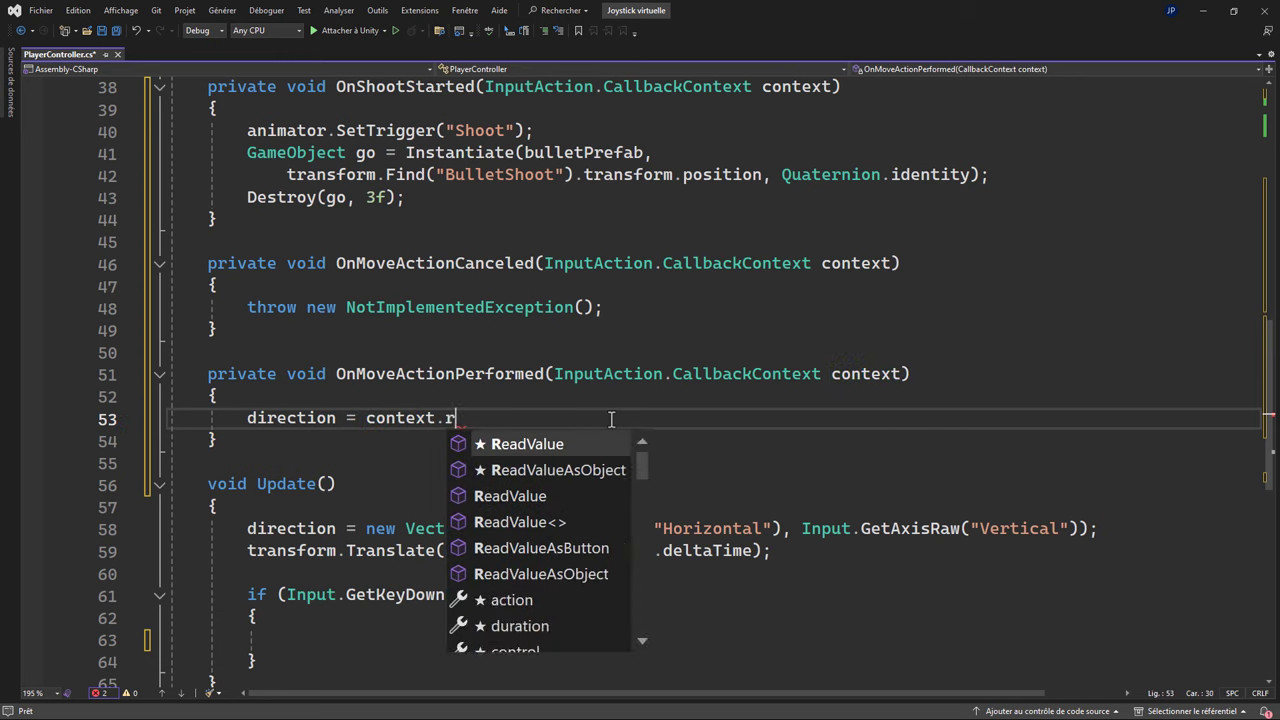
text(e)
key(Tab)
text(<)
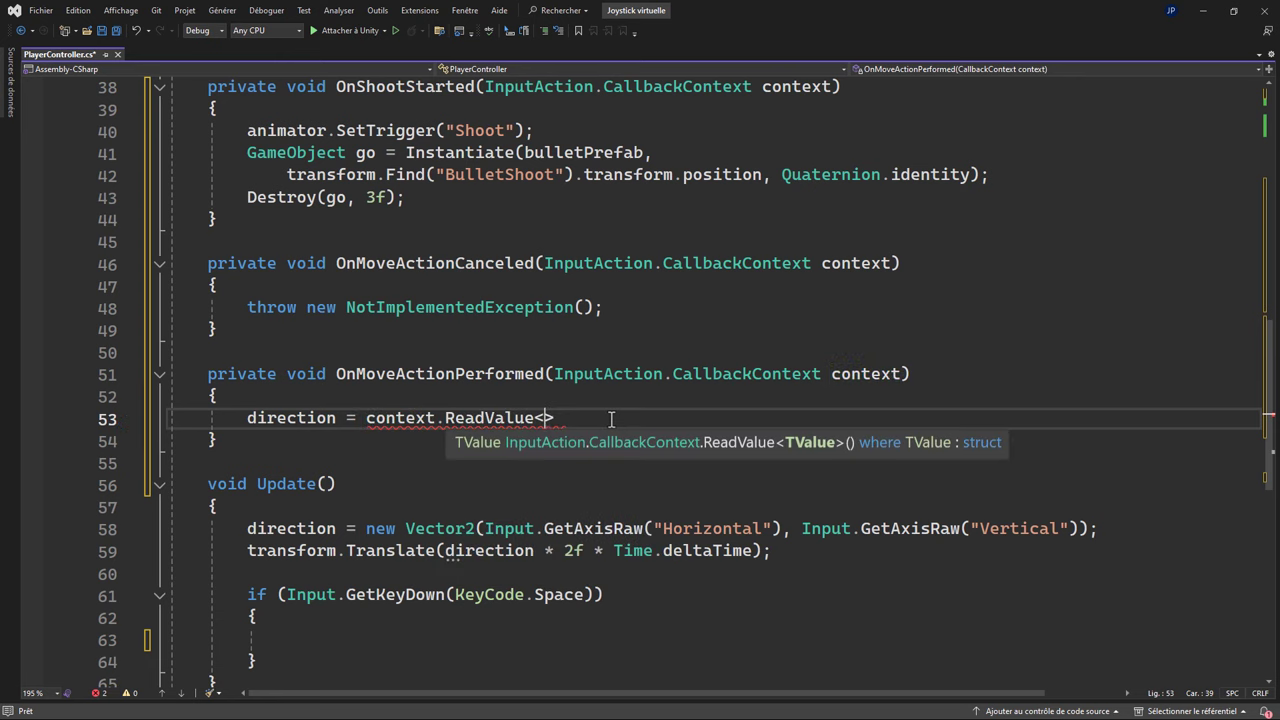
text(Vector2)
key(End)
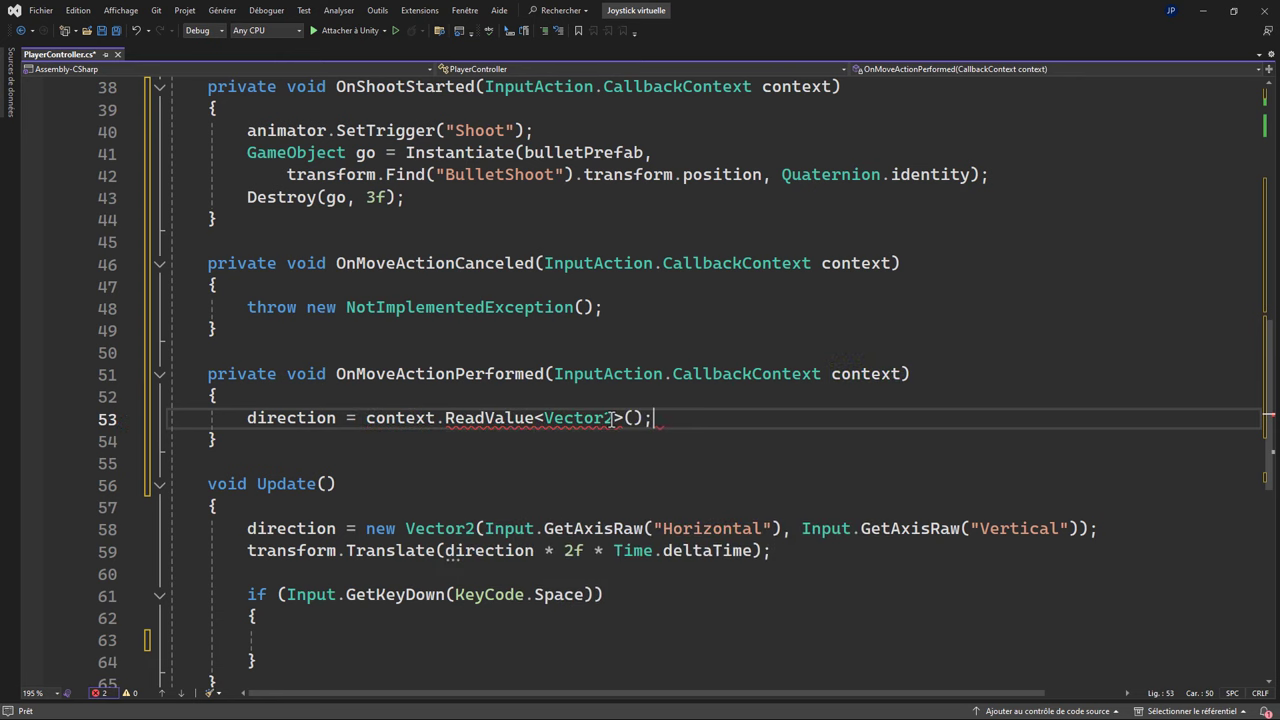
key(ctrl+s)
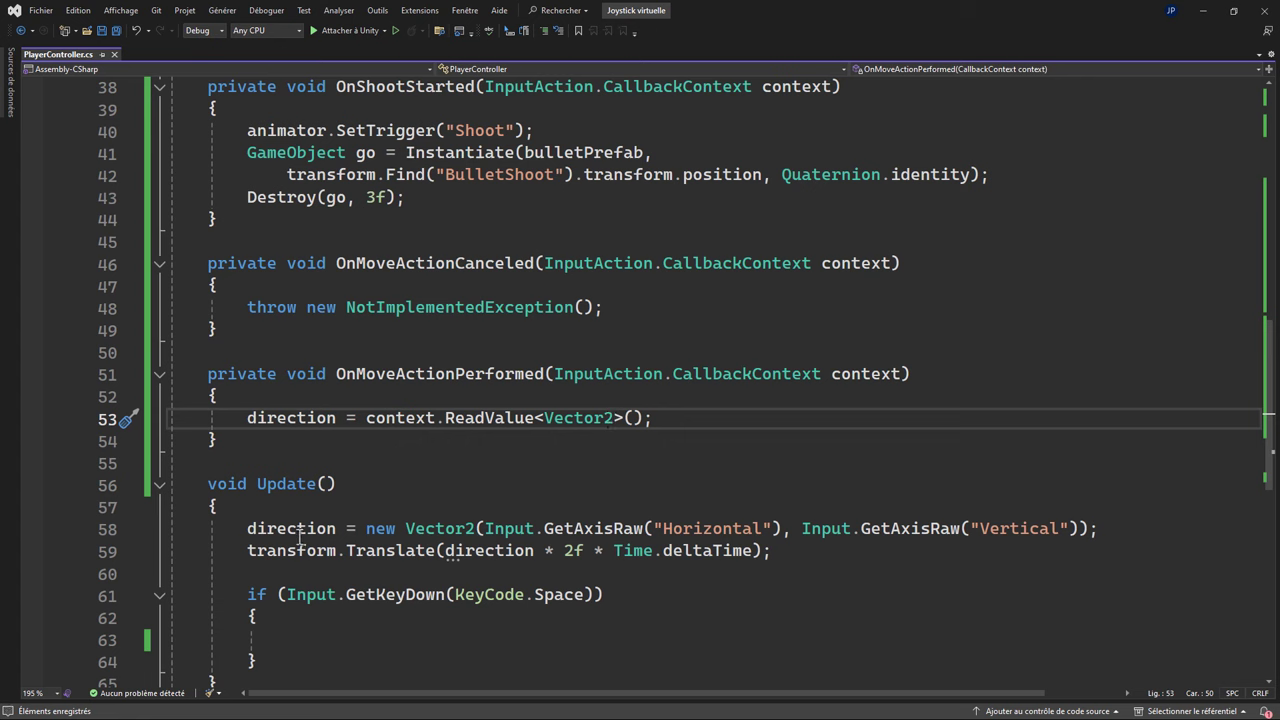
Delete the old GetAxisRaw direction statement and its leftover blank line from Update.
drag(240, 530, 1095, 521)
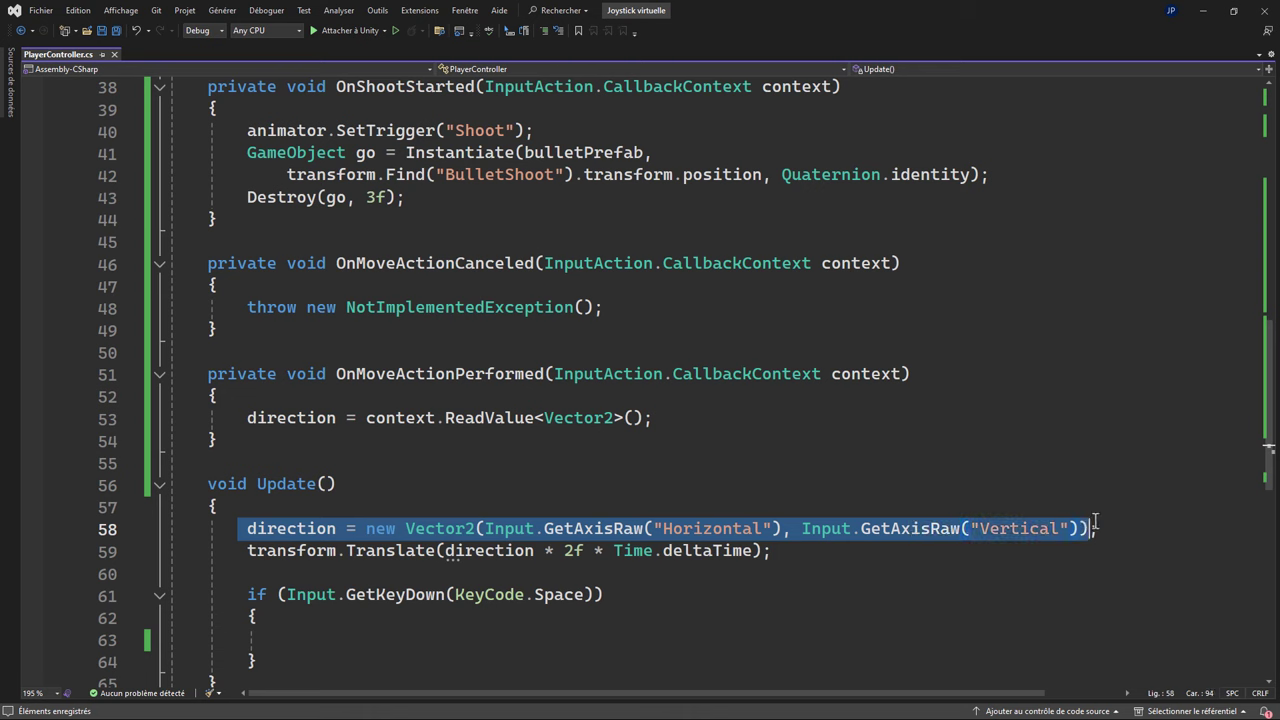
key(Delete)
click(258, 507)
key(Delete)
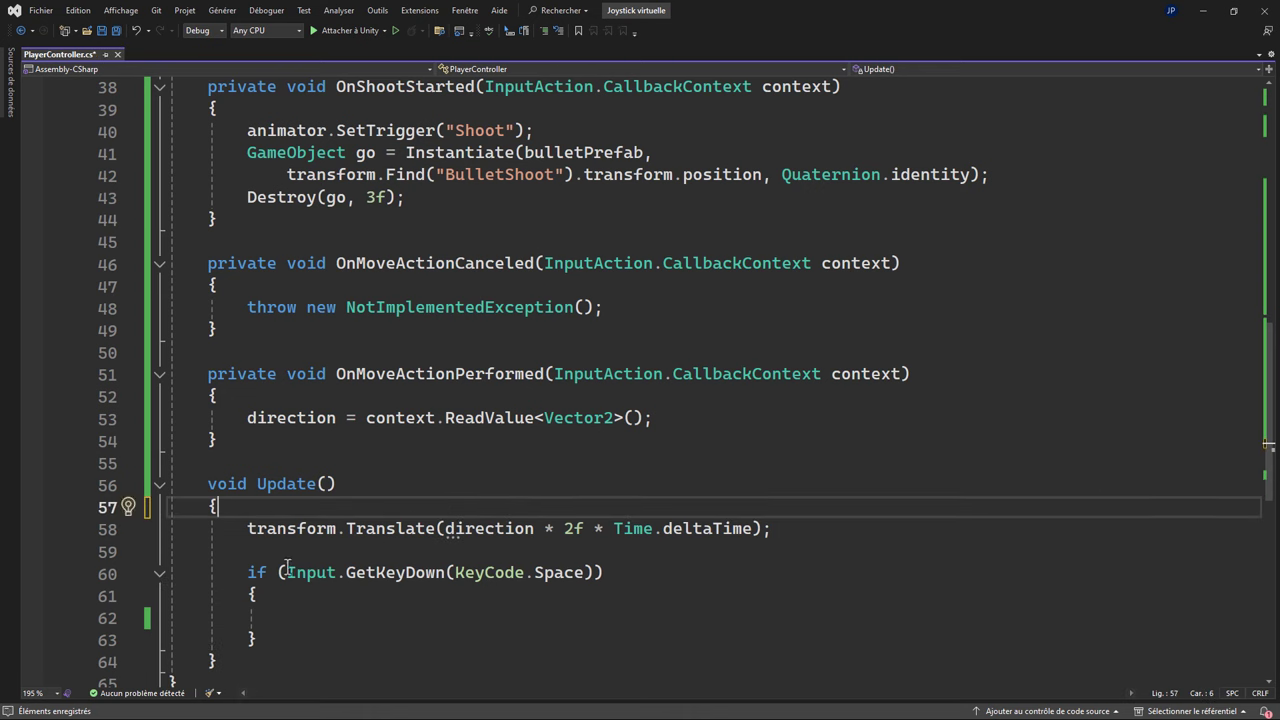
Delete the Space-key if block and blank lines, leaving only the Translate call.
drag(241, 573, 258, 640)
key(Delete)
click(779, 530)
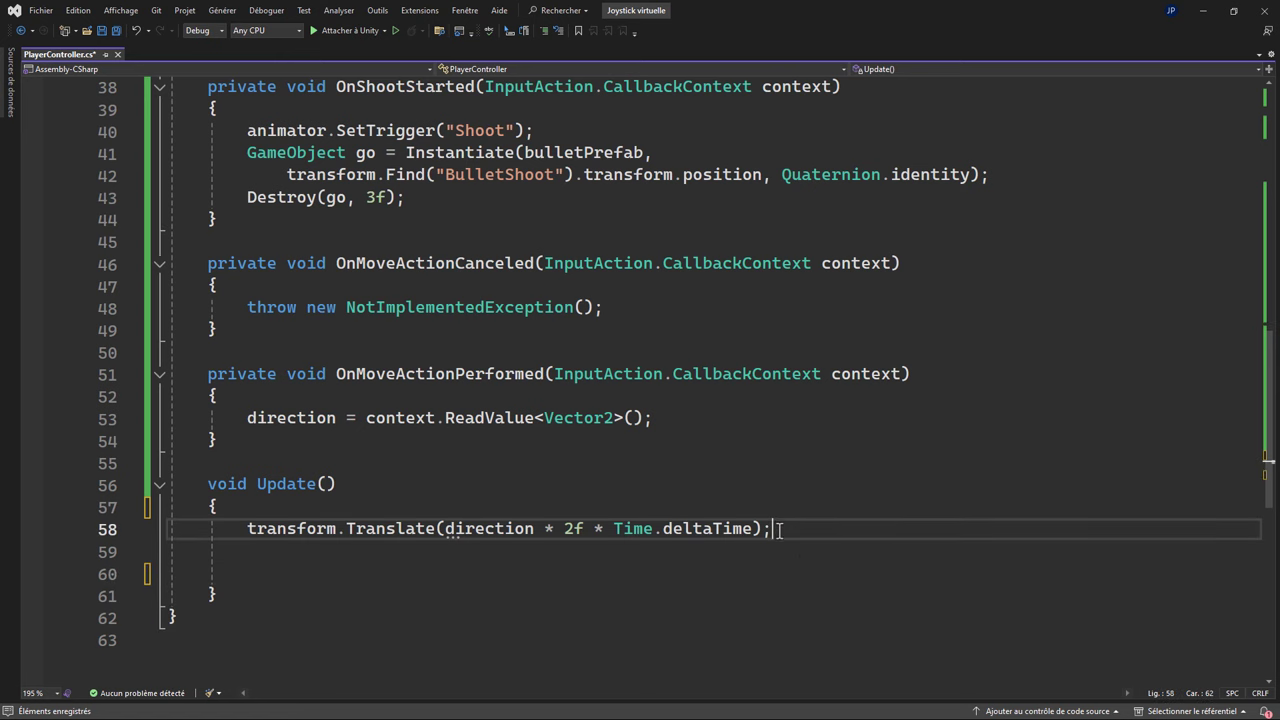
key(Delete)
key(Delete)
click(686, 578)
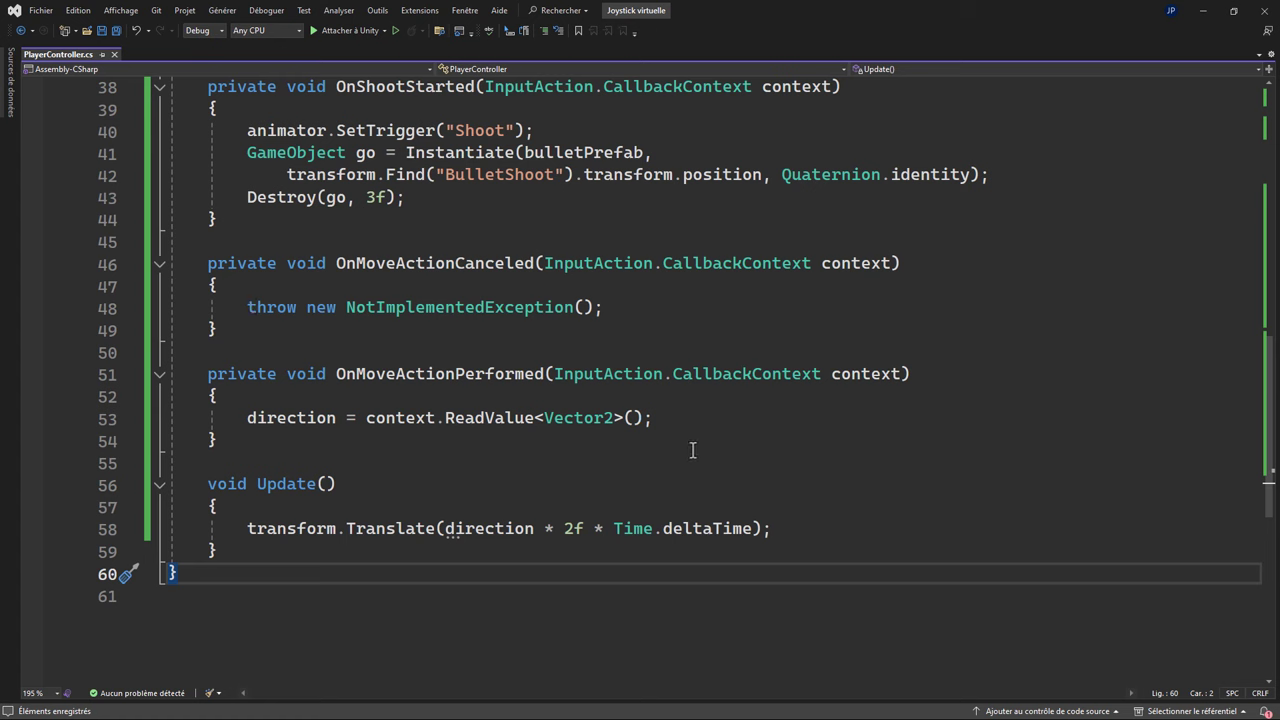
scroll(714, 440, up, 1)
scroll(716, 450, up, 4)
scroll(664, 420, up, 5)
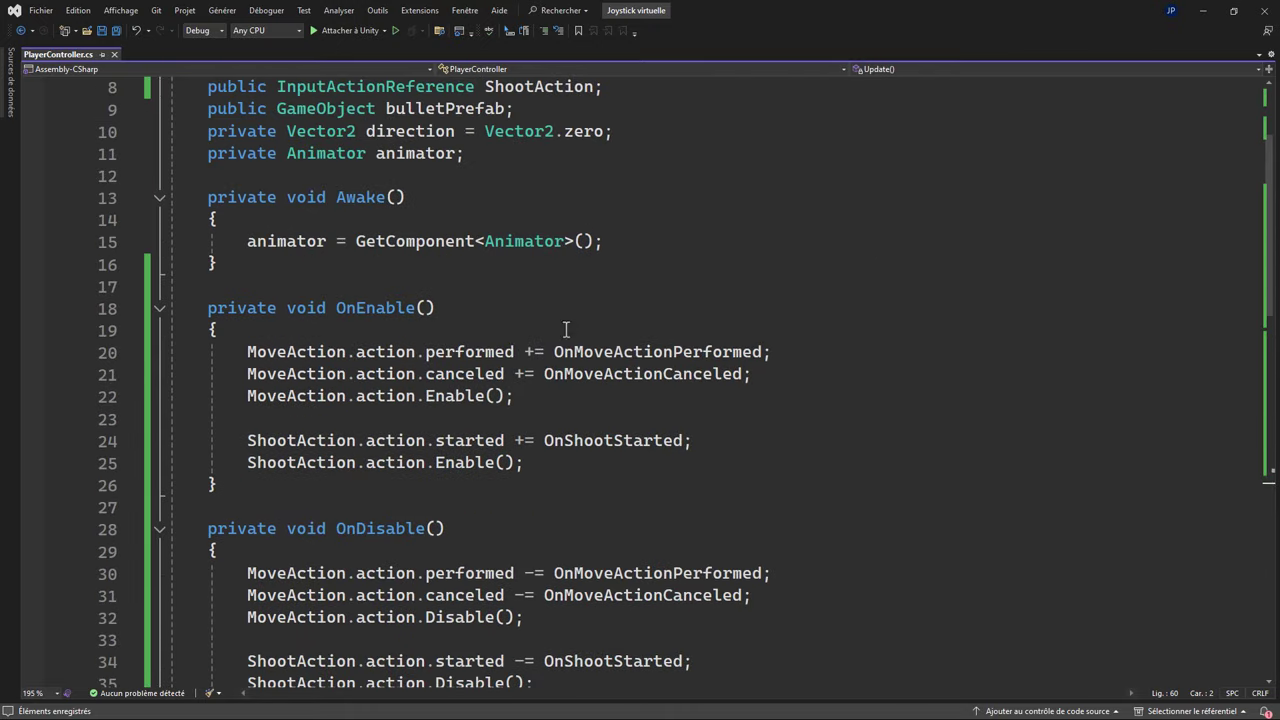
scroll(455, 225, up, 3)
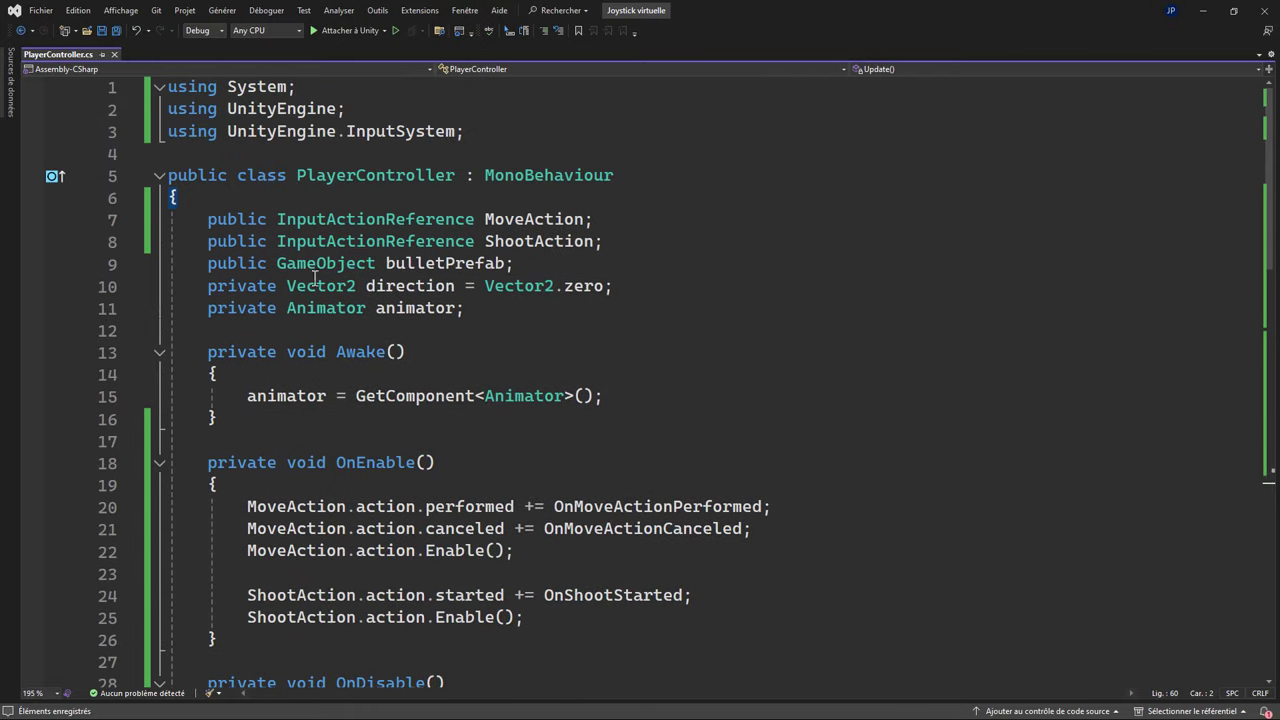
click(415, 292)
Review the ReadValue line and the OnMoveActionCanceled handler's signature.
scroll(415, 292, down, 4)
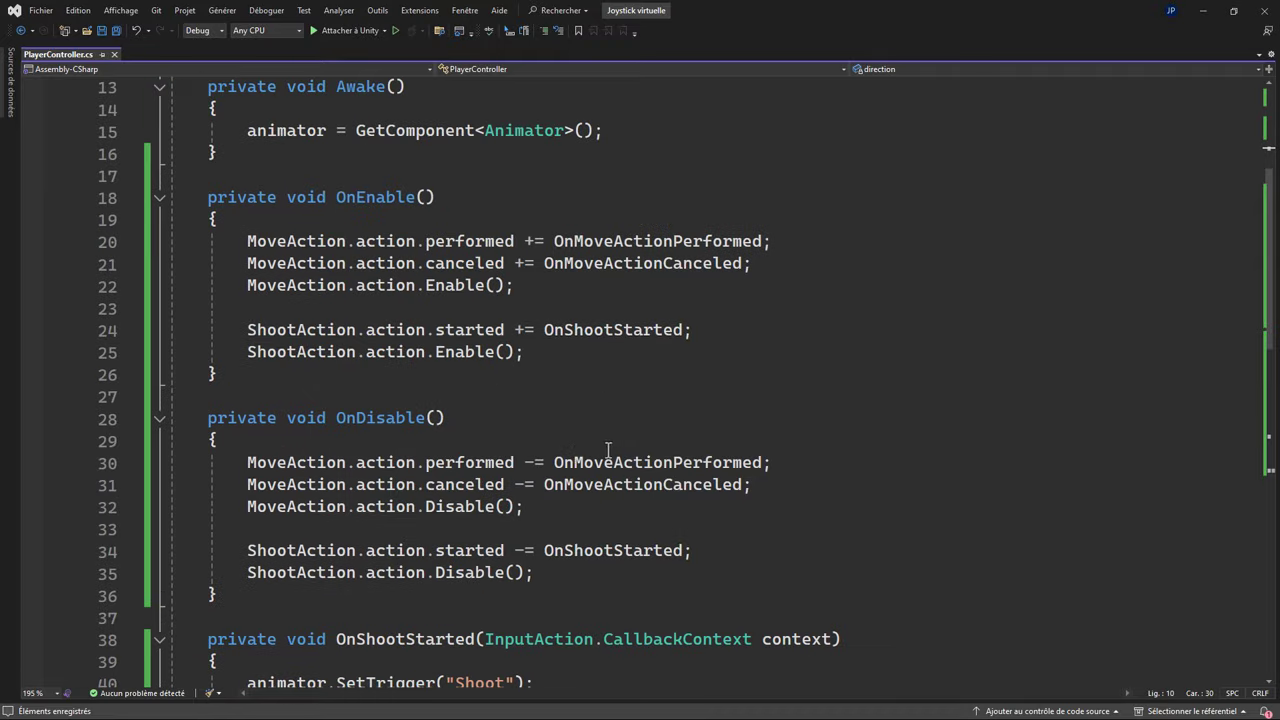
scroll(480, 380, down, 4)
scroll(550, 462, down, 3)
scroll(550, 462, down, 1)
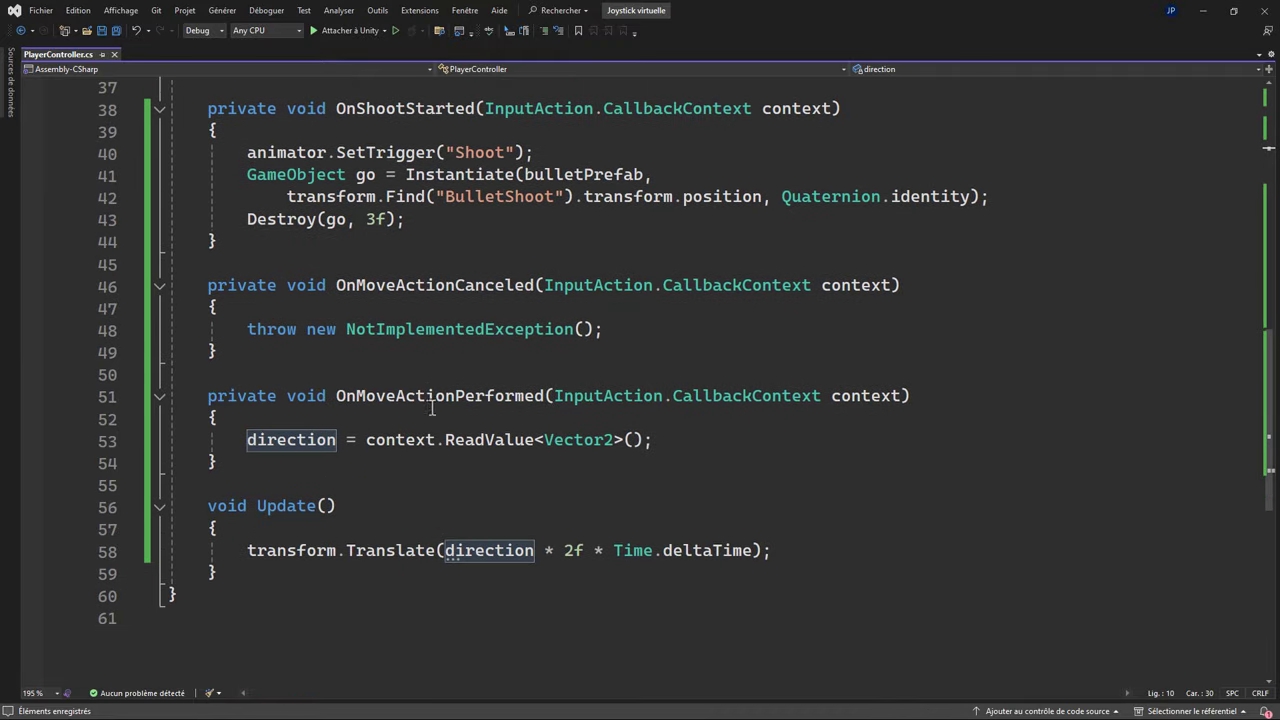
drag(237, 440, 655, 440)
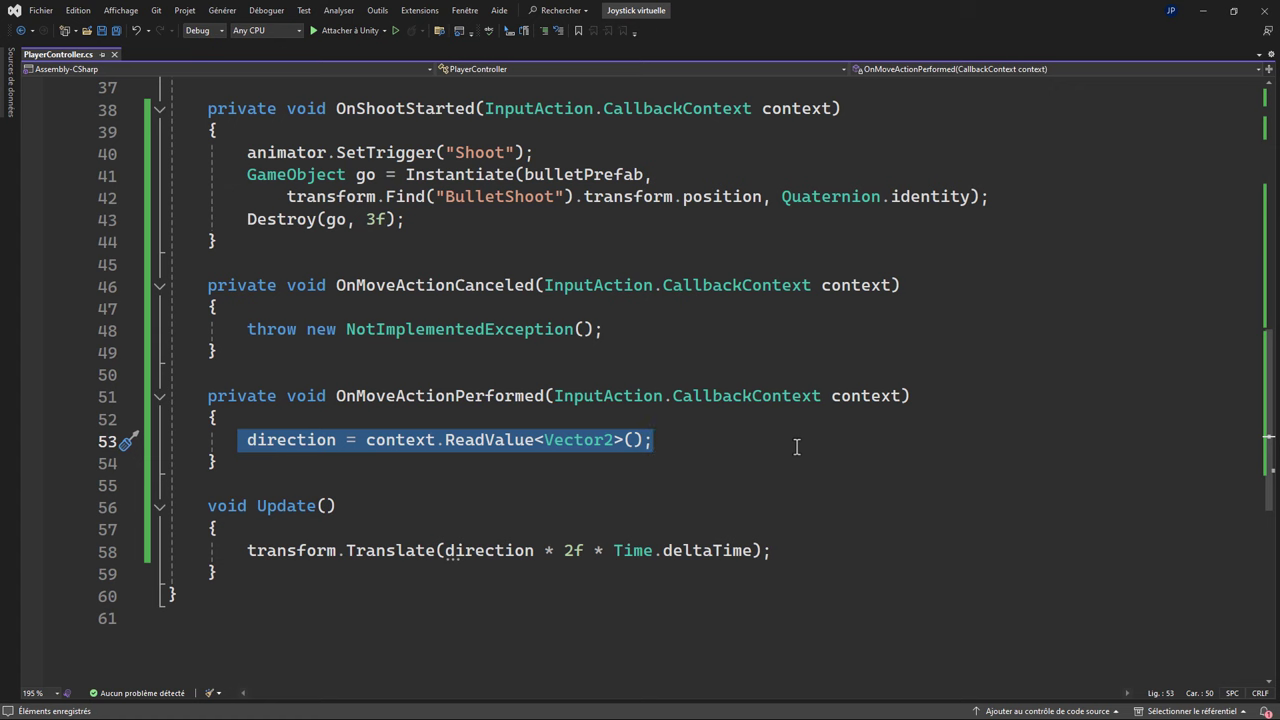
double_click(390, 287)
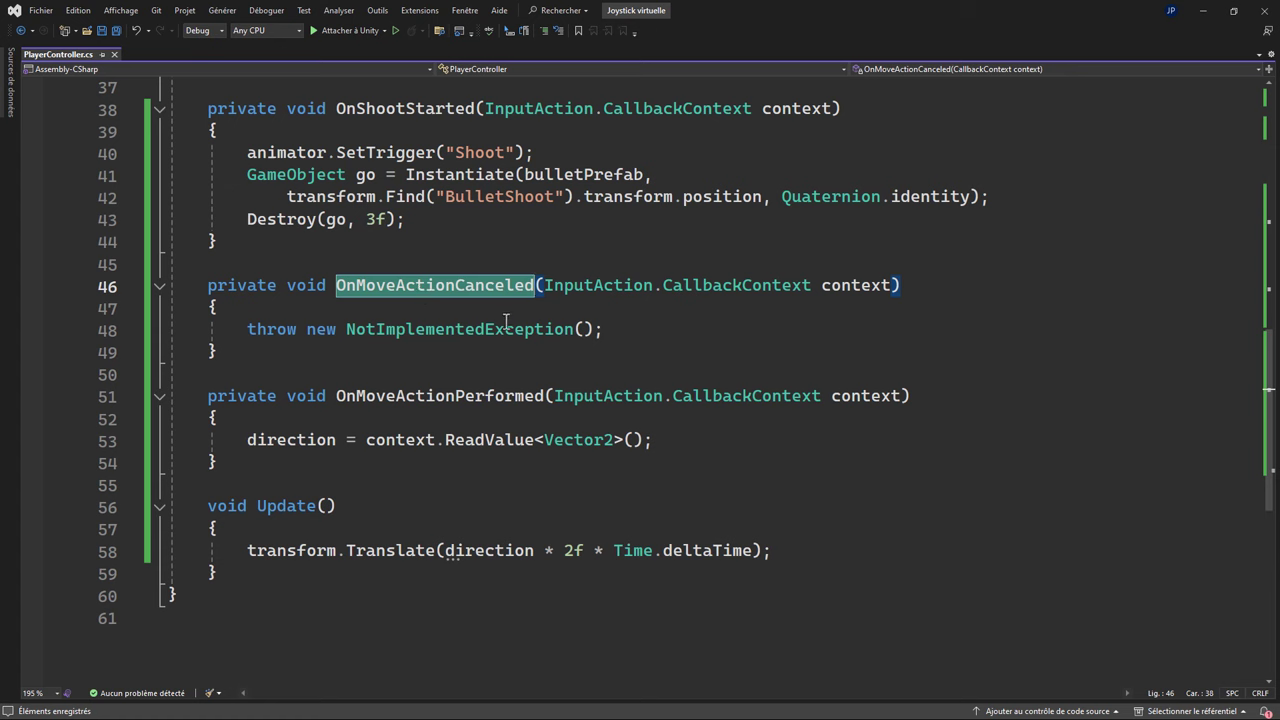
double_click(855, 287)
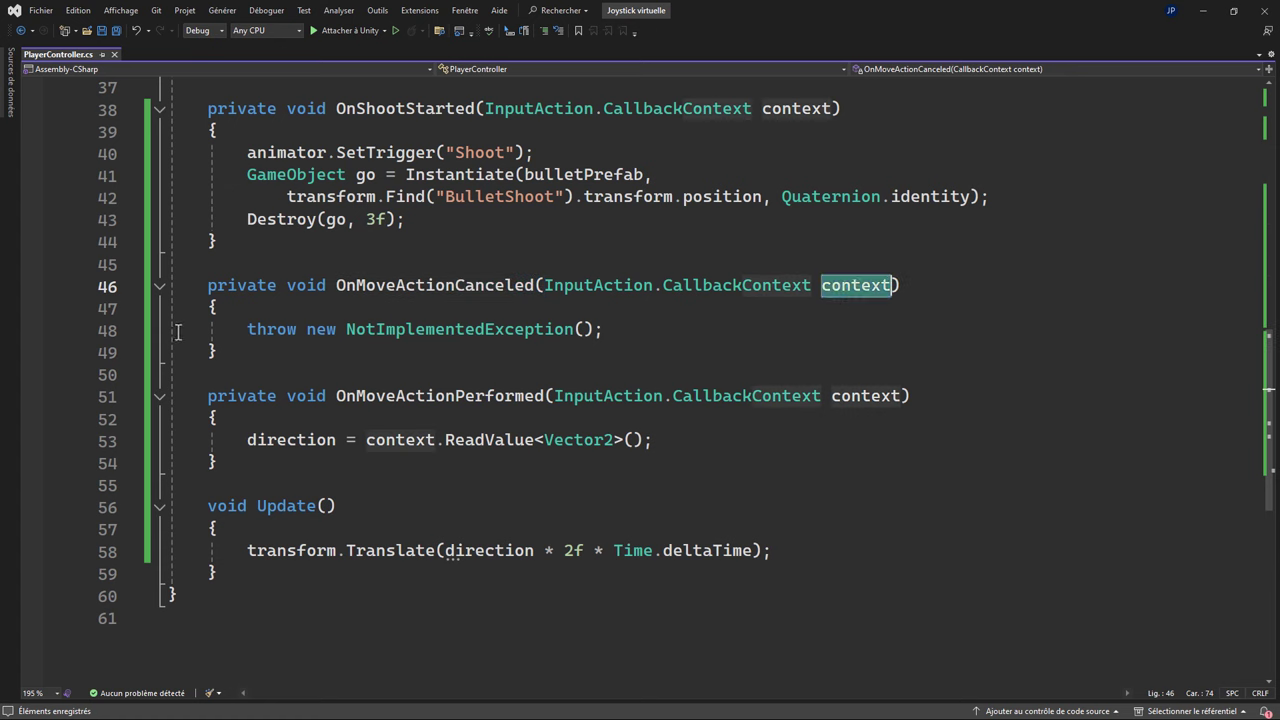
Replace OnMoveActionCanceled's placeholder throw with direction = Vector2.zero.
drag(240, 329, 607, 329)
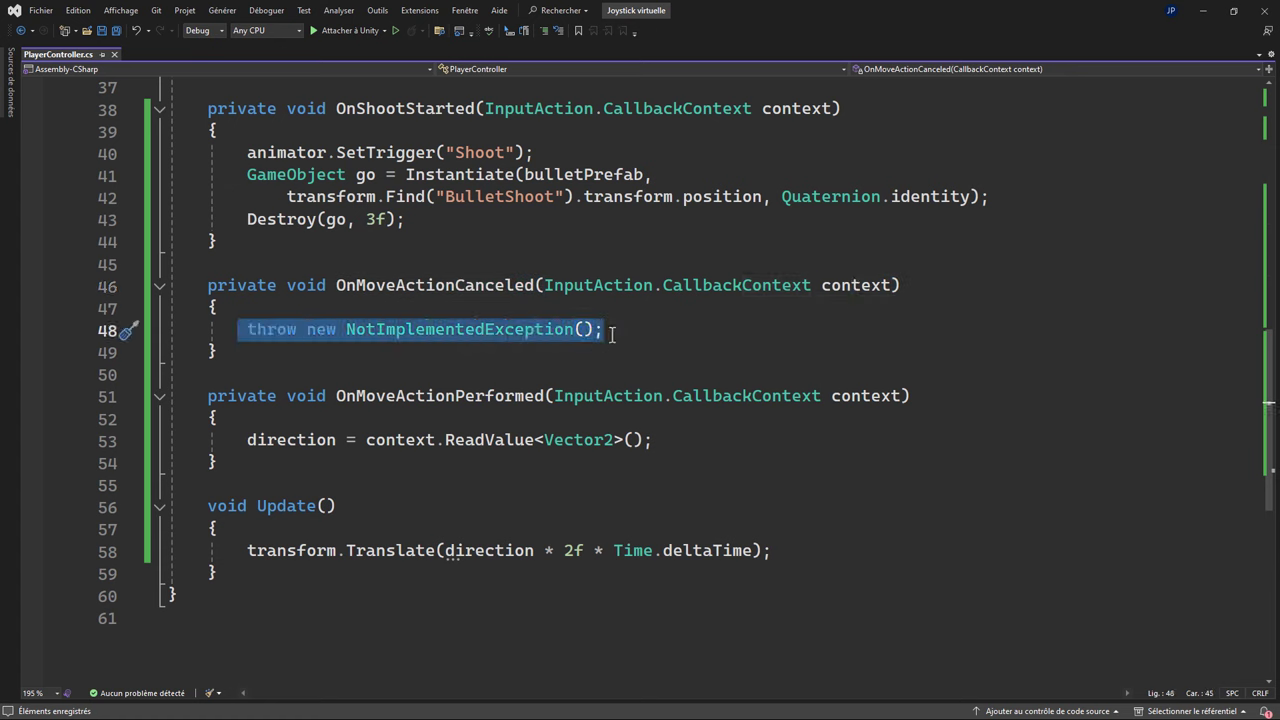
text(dio)
key(BackSpace)
text(r)
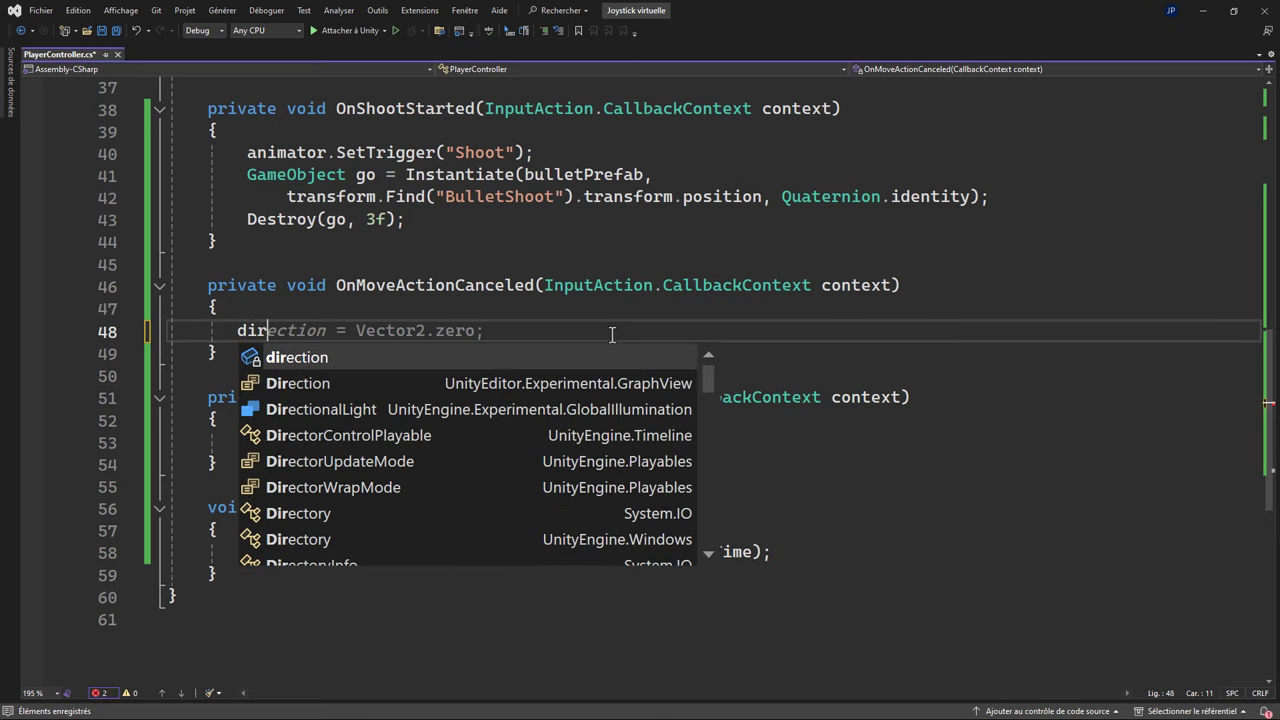
key(Tab)
key(Tab)
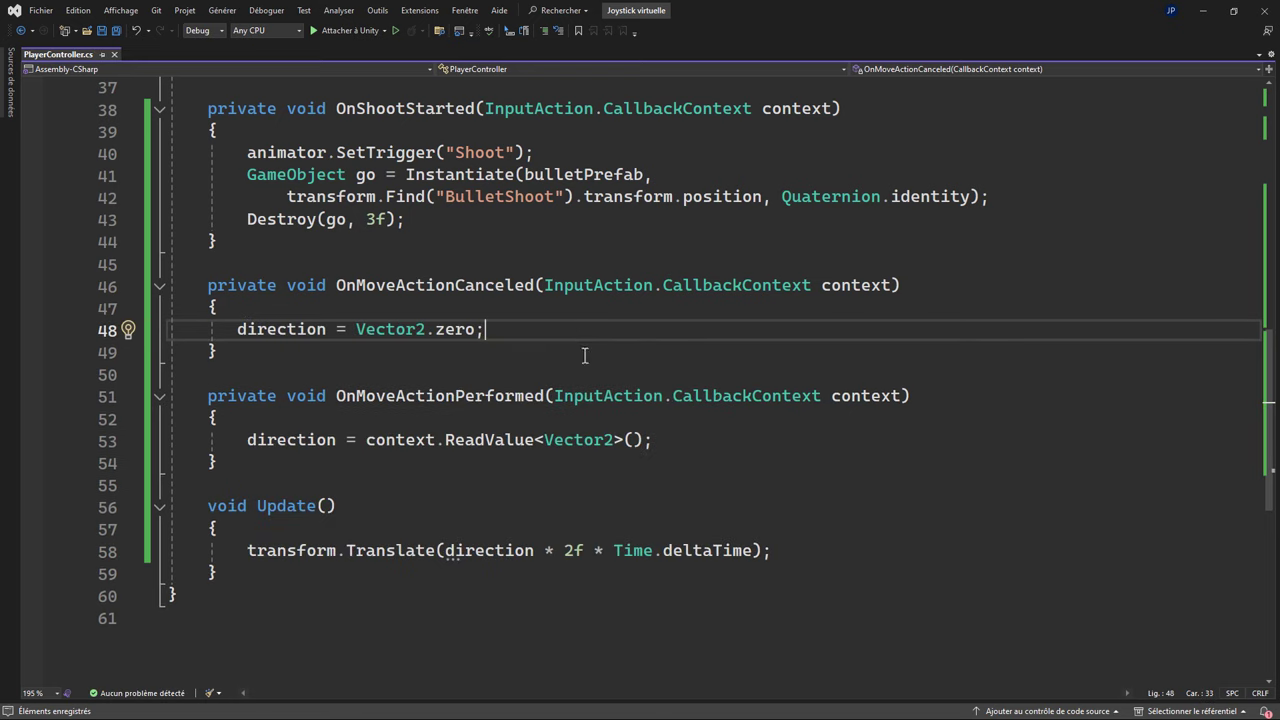
Check direction's use in Translate and the callbacks subscribed in OnEnable.
double_click(500, 552)
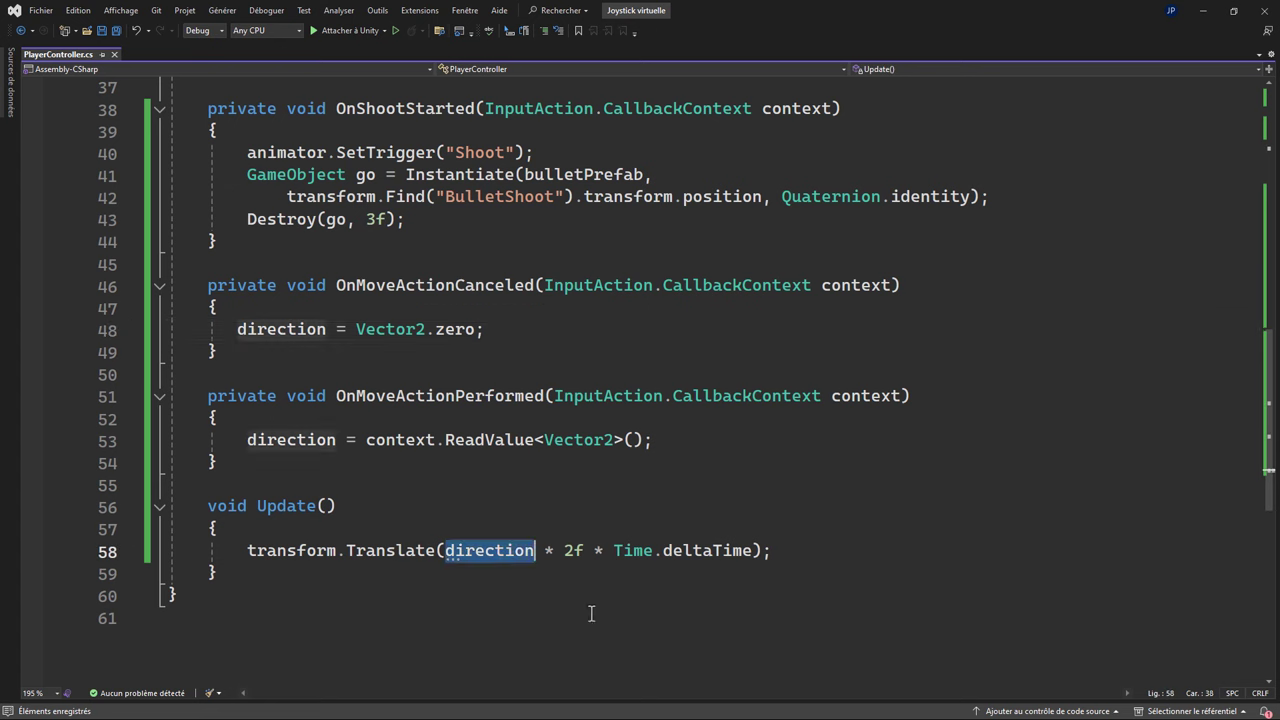
scroll(860, 549, up, 4)
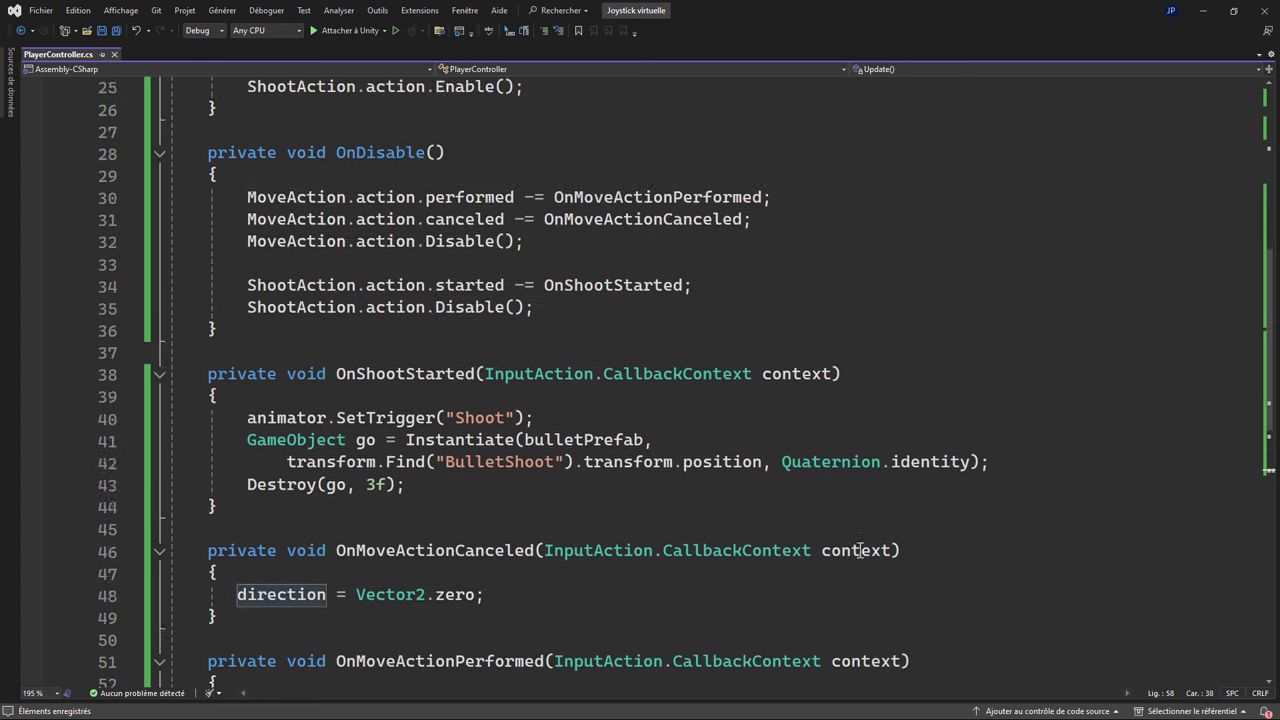
scroll(860, 549, up, 4)
scroll(860, 549, up, 2)
scroll(905, 496, up, 2)
click(910, 481)
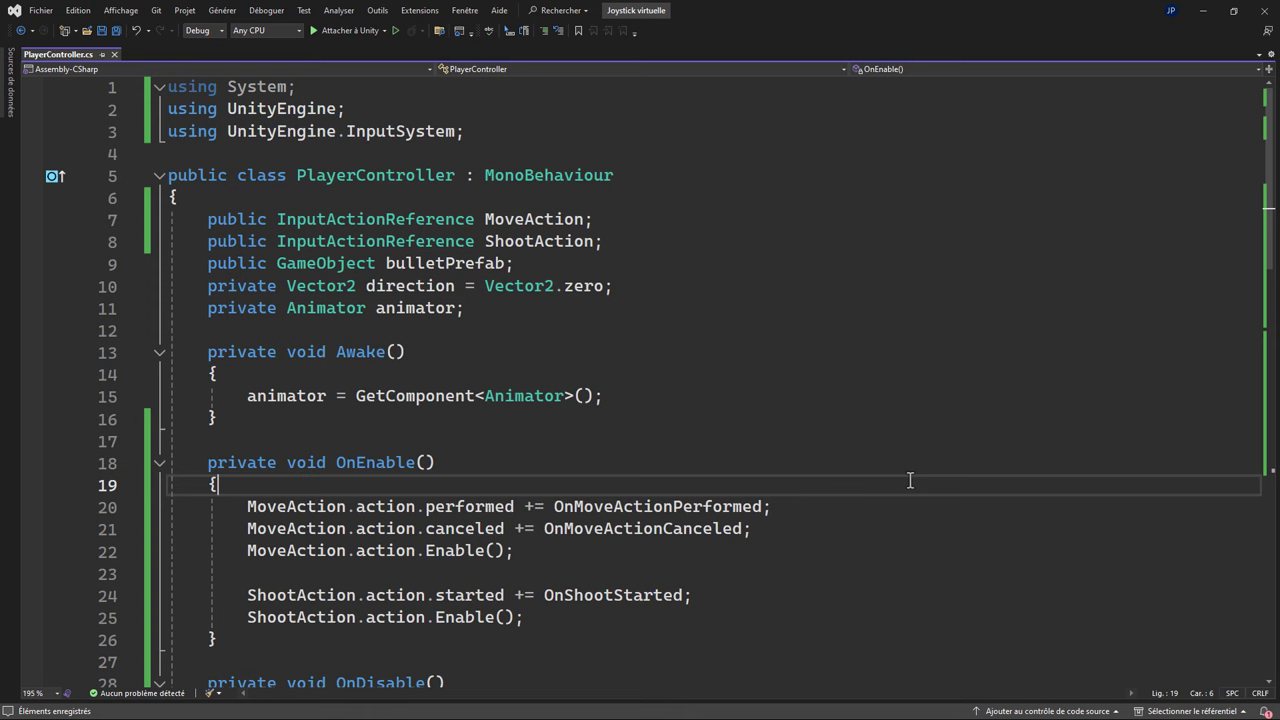
Start Play mode in Unity and fly the plane up, down and left.
click(1203, 11)
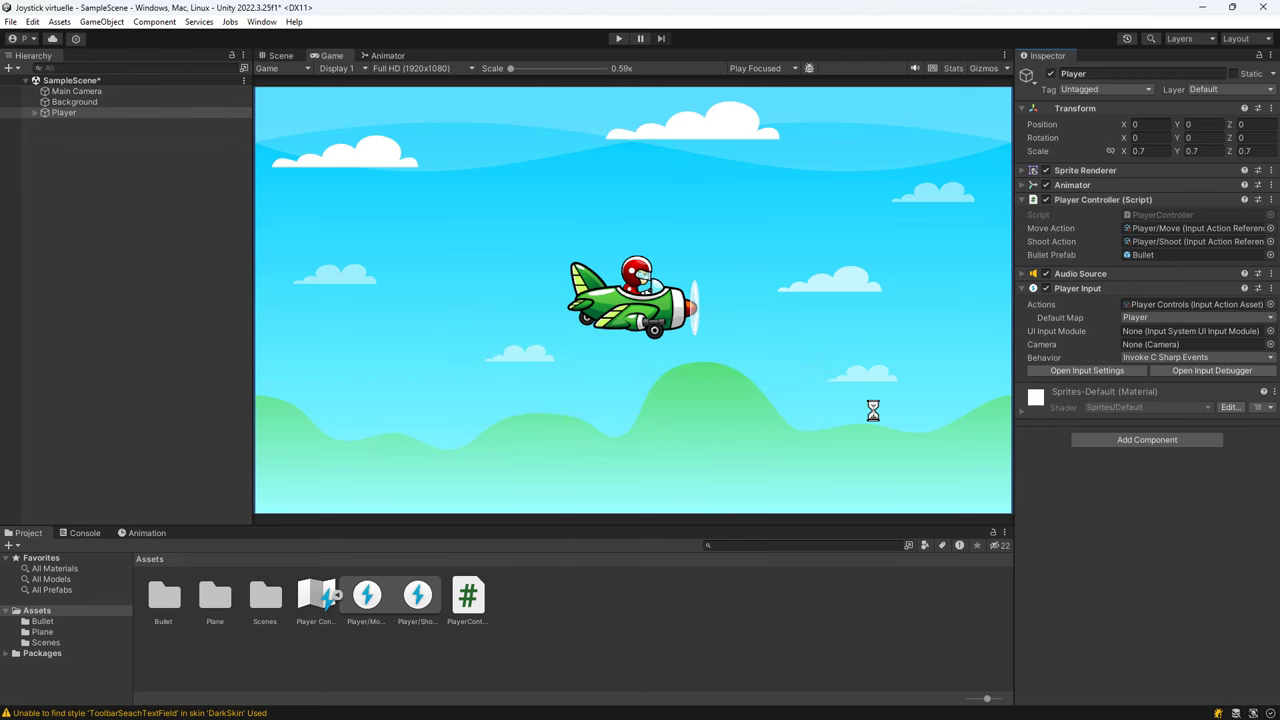
click(617, 40)
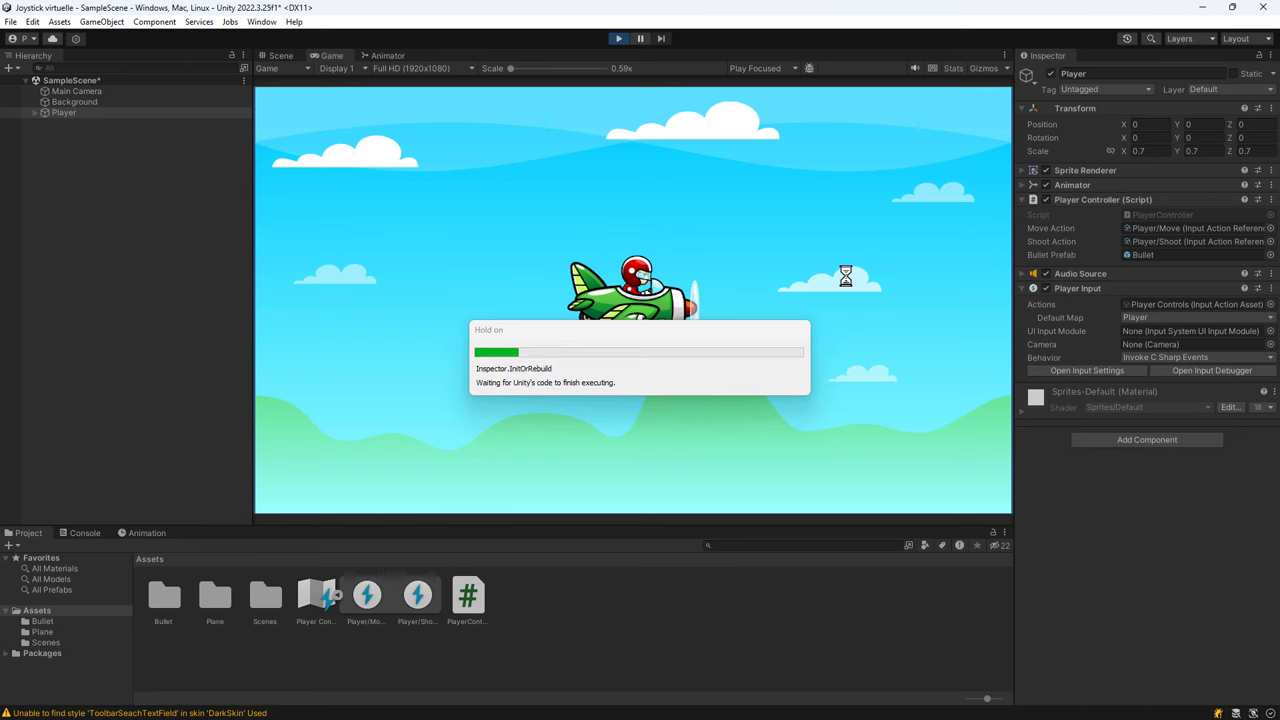
key(Up)
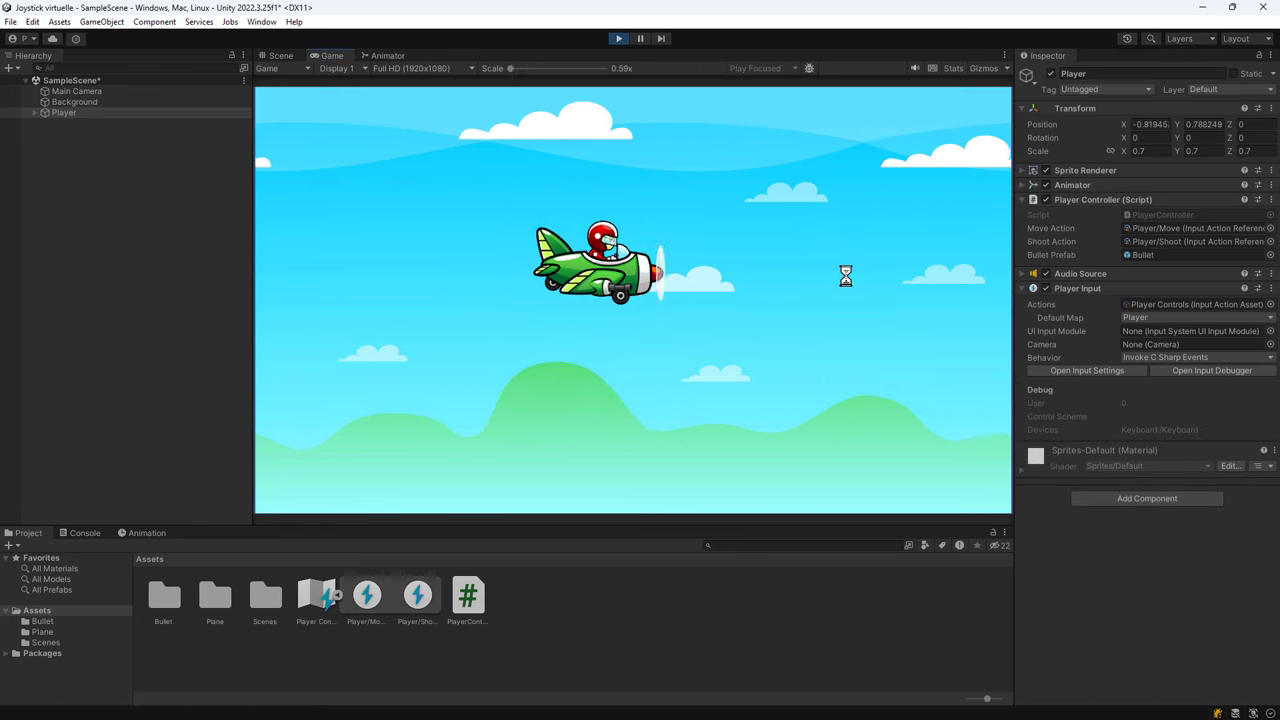
key(Down)
key(Left)
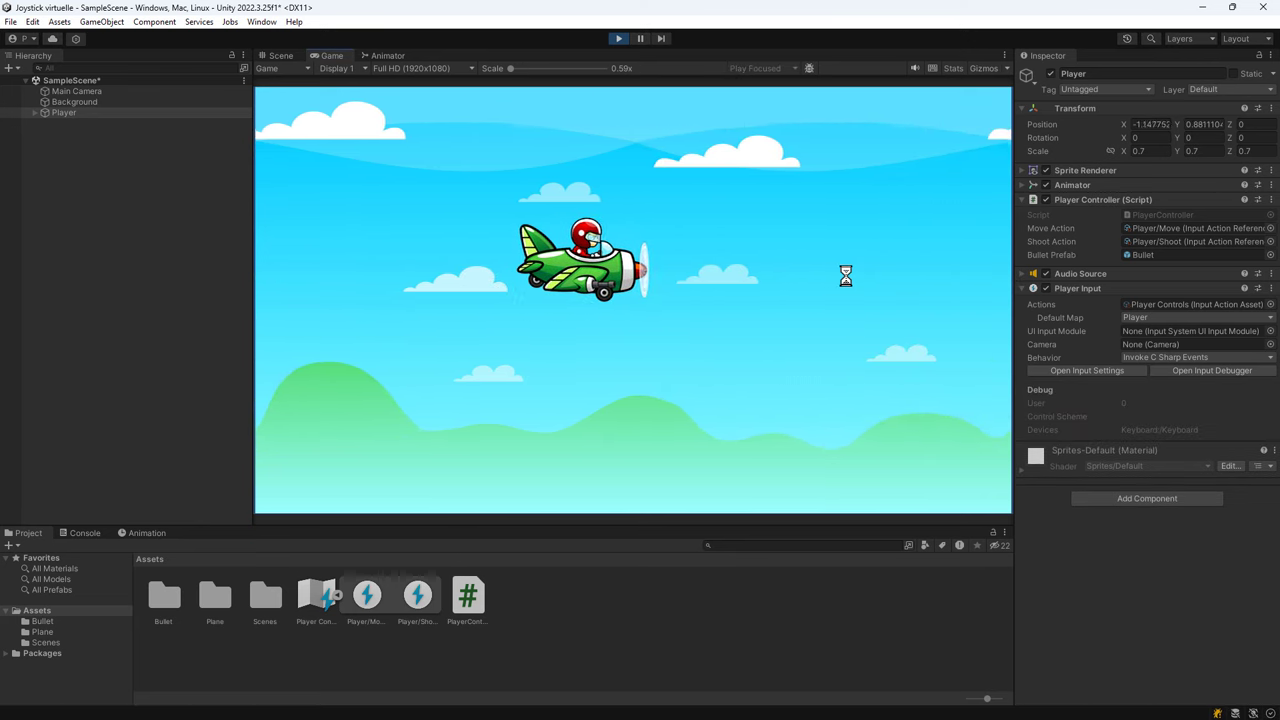
Steer the plane around with the arrow keys while firing bullets with Space.
key(Left)
key(Up)
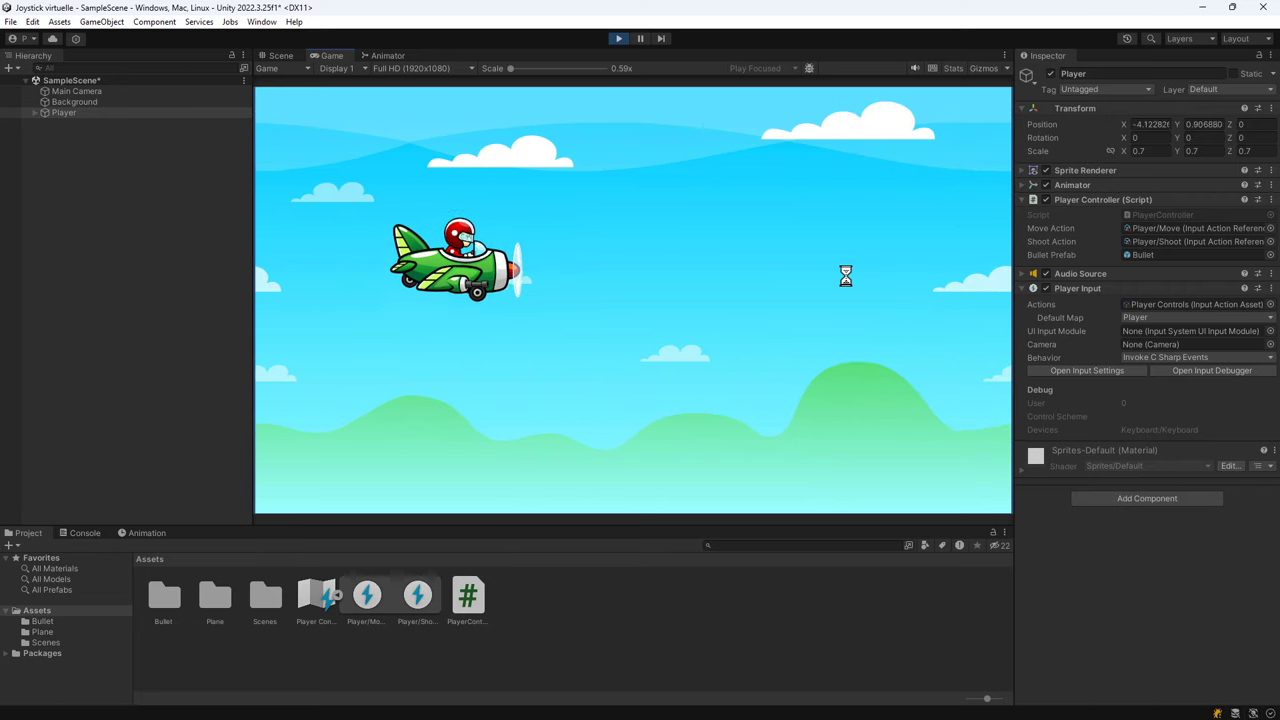
key(Down)
key(space)
key(Right)
key(space)
key(Up)
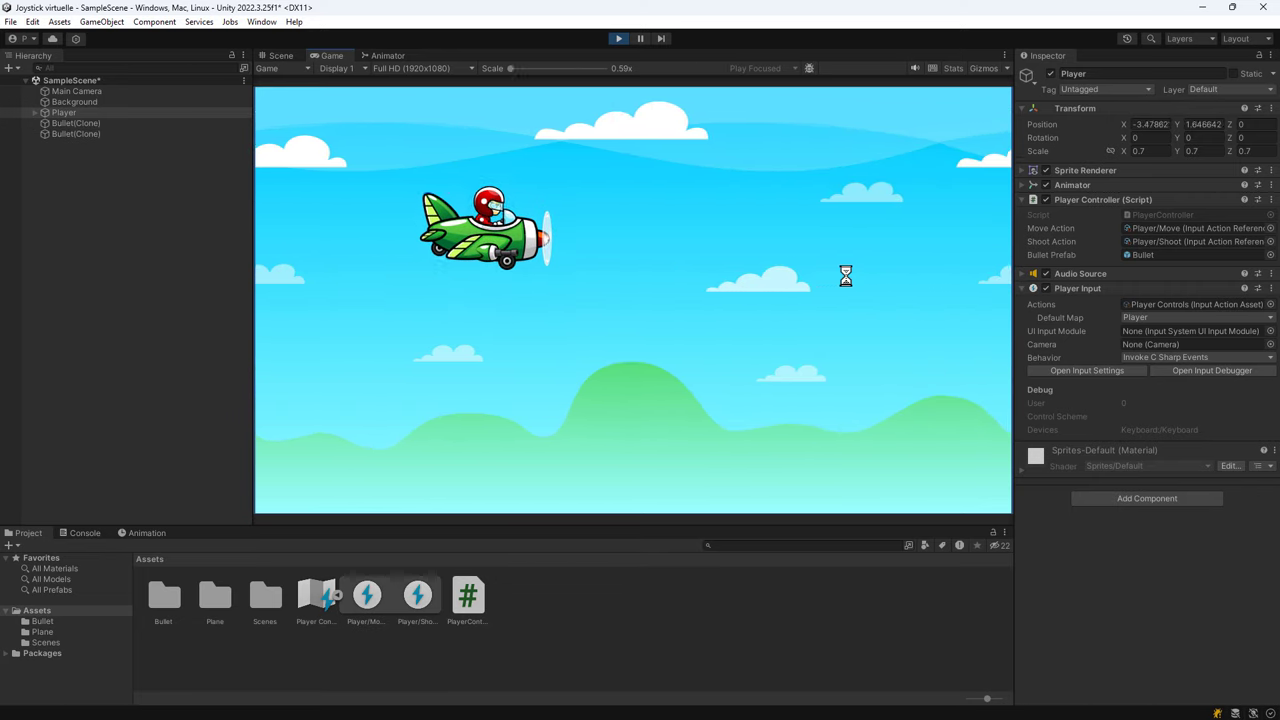
key(Down)
key(space)
key(Up)
key(space)
key(Down)
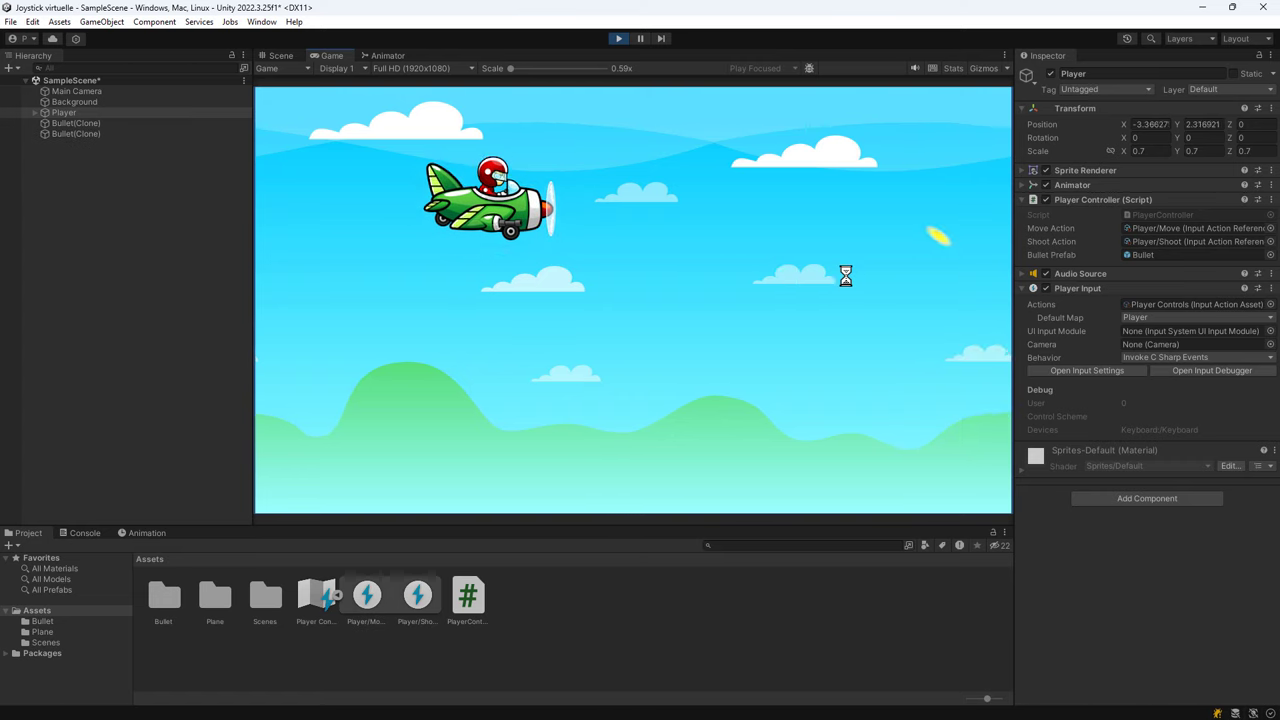
key(Down)
key(space)
key(Left)
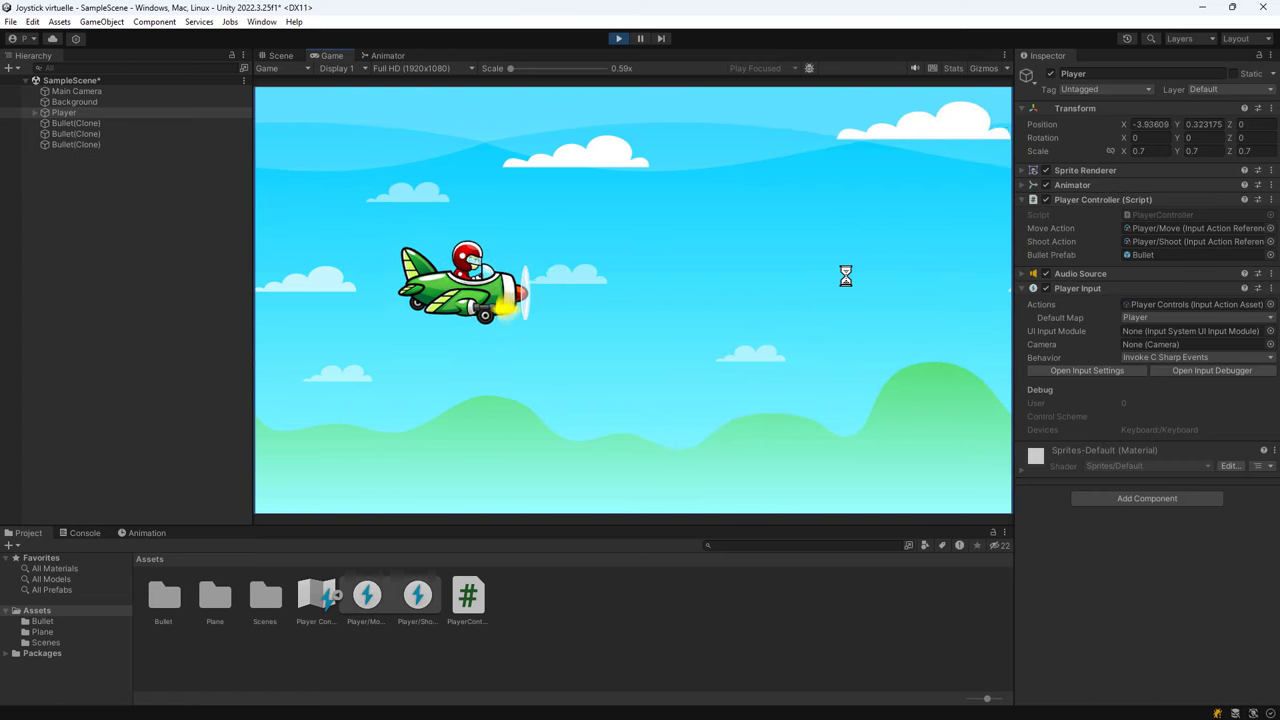
key(Up)
key(Up)
key(space)
key(Down)
key(Left)
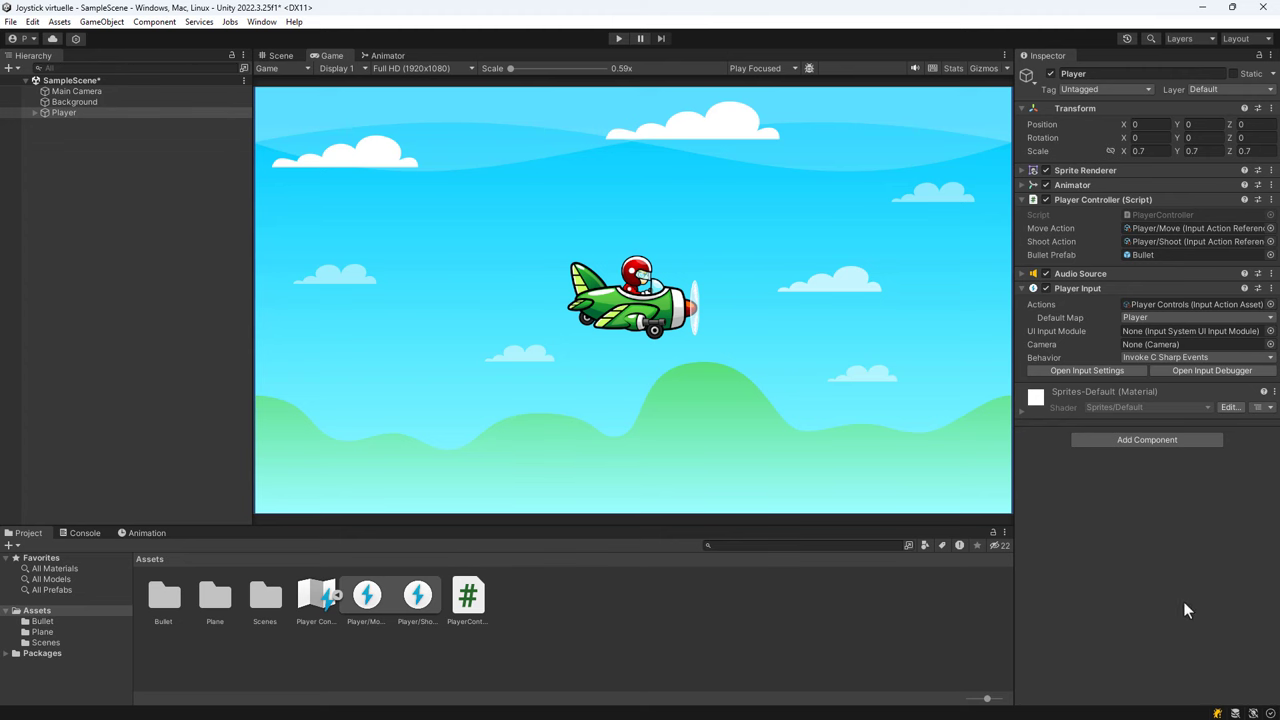
Open Player Controls and rename Move's 2D Vector composite to Keyboard.
click(338, 593)
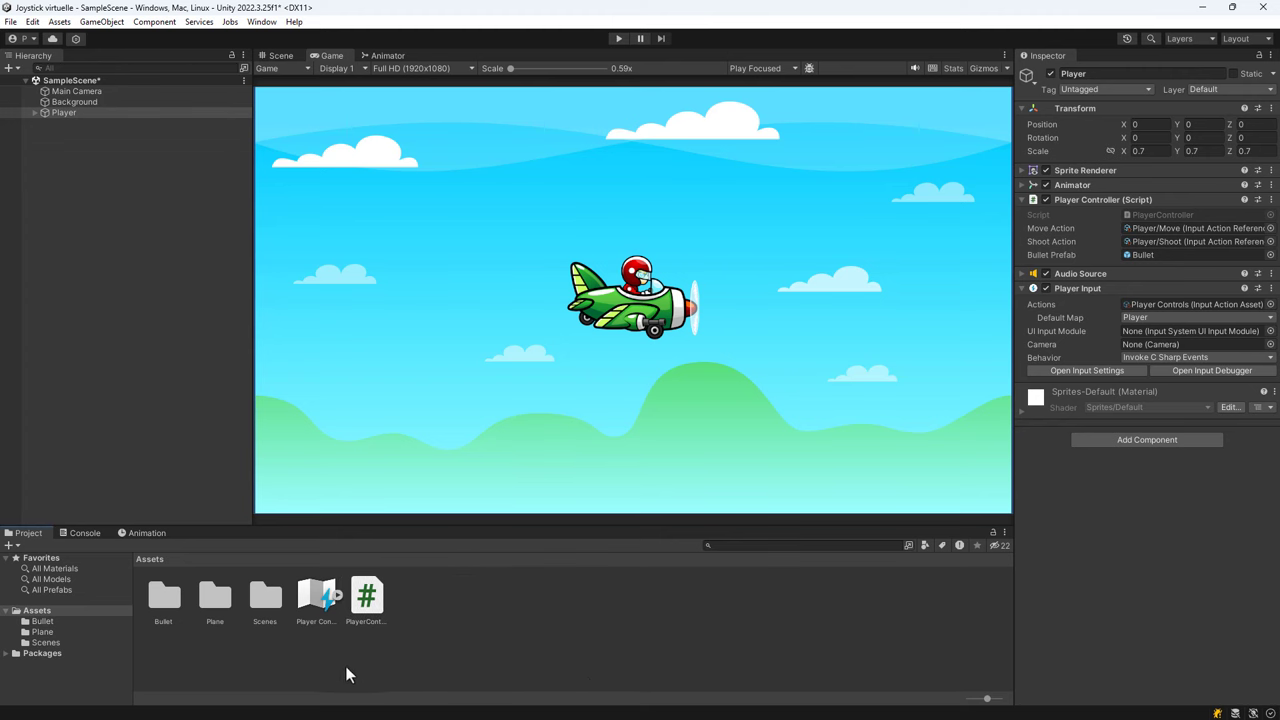
double_click(320, 605)
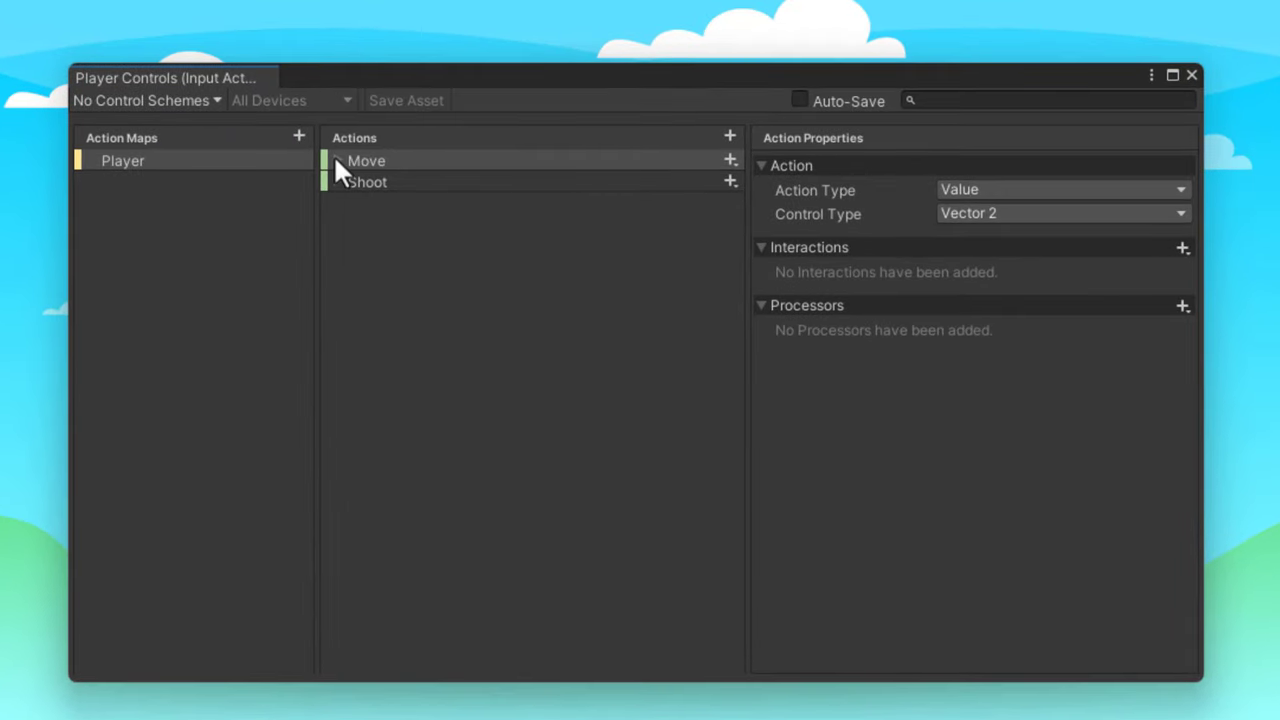
click(459, 197)
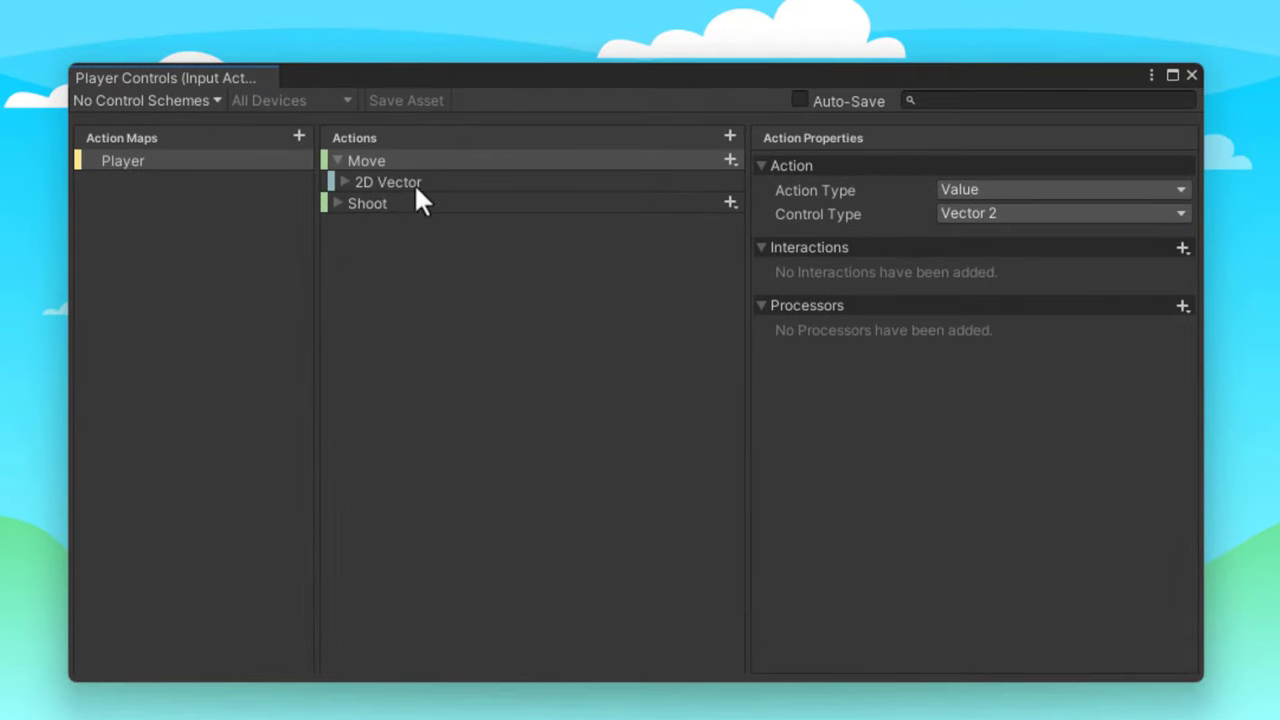
click(344, 182)
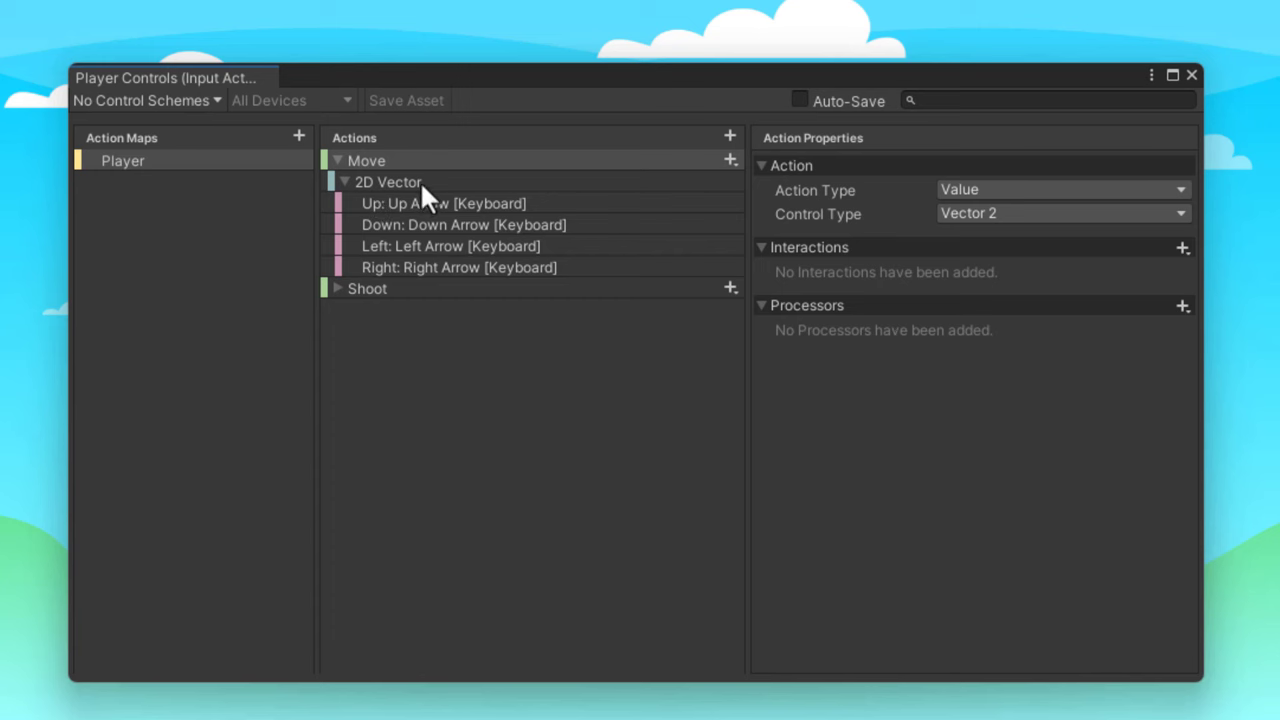
double_click(424, 183)
text(K)
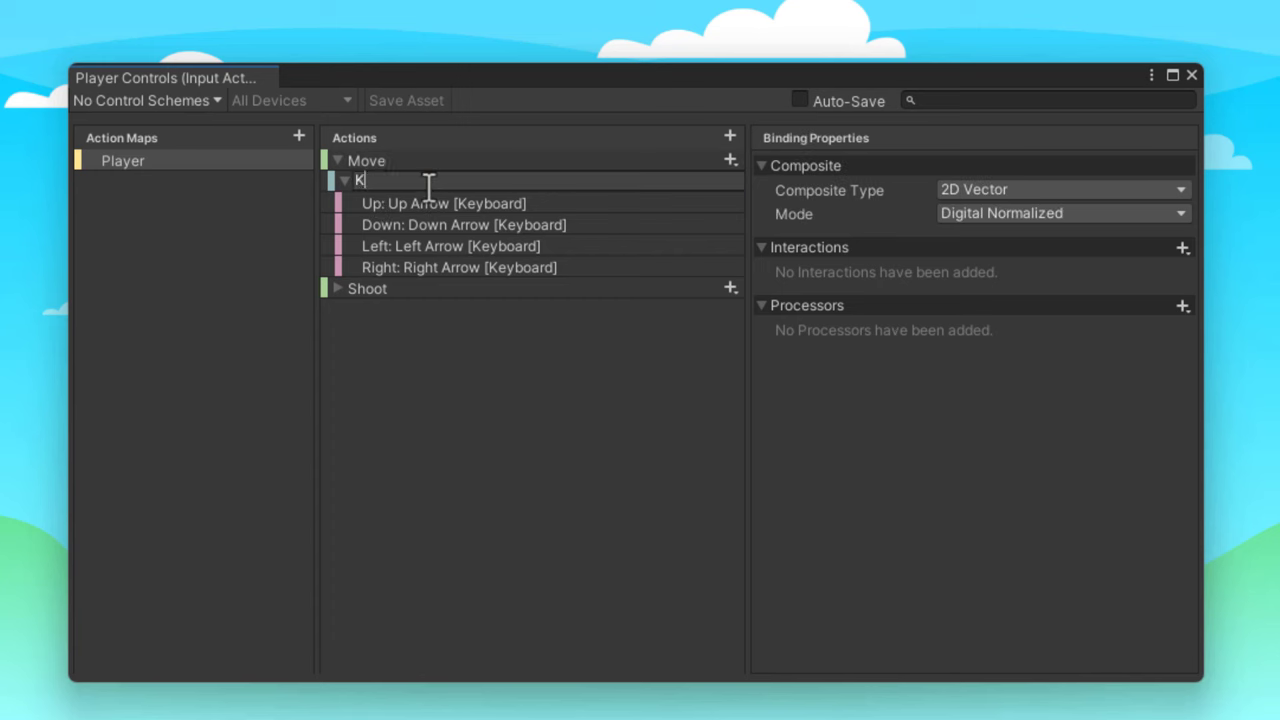
text(eyboard)
key(Return)
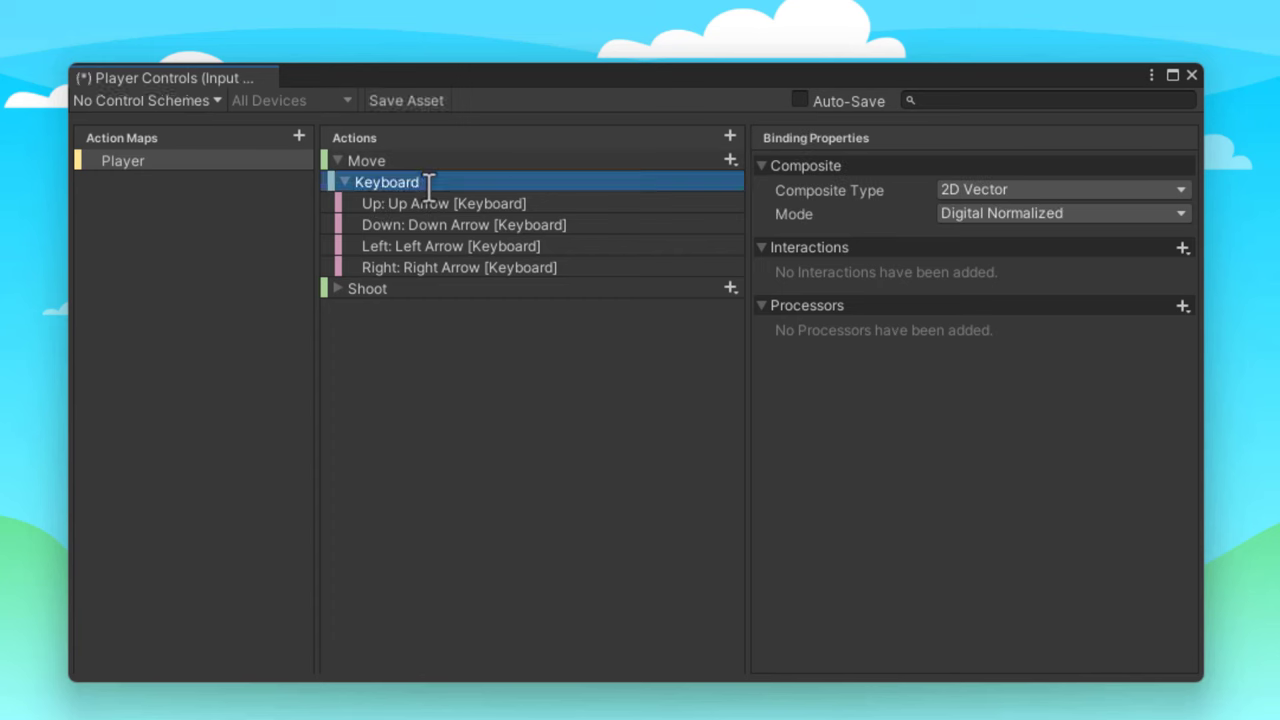
Add a Left Stick [Gamepad] binding to the Move action.
click(452, 162)
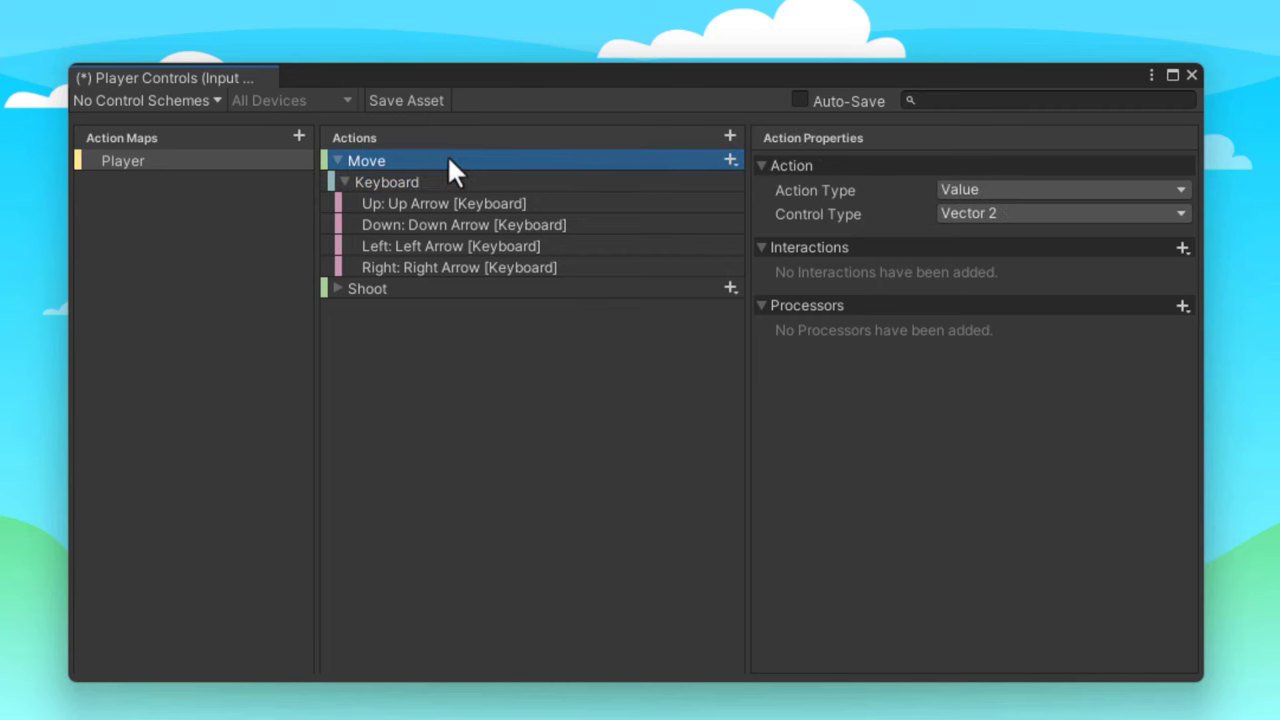
click(729, 160)
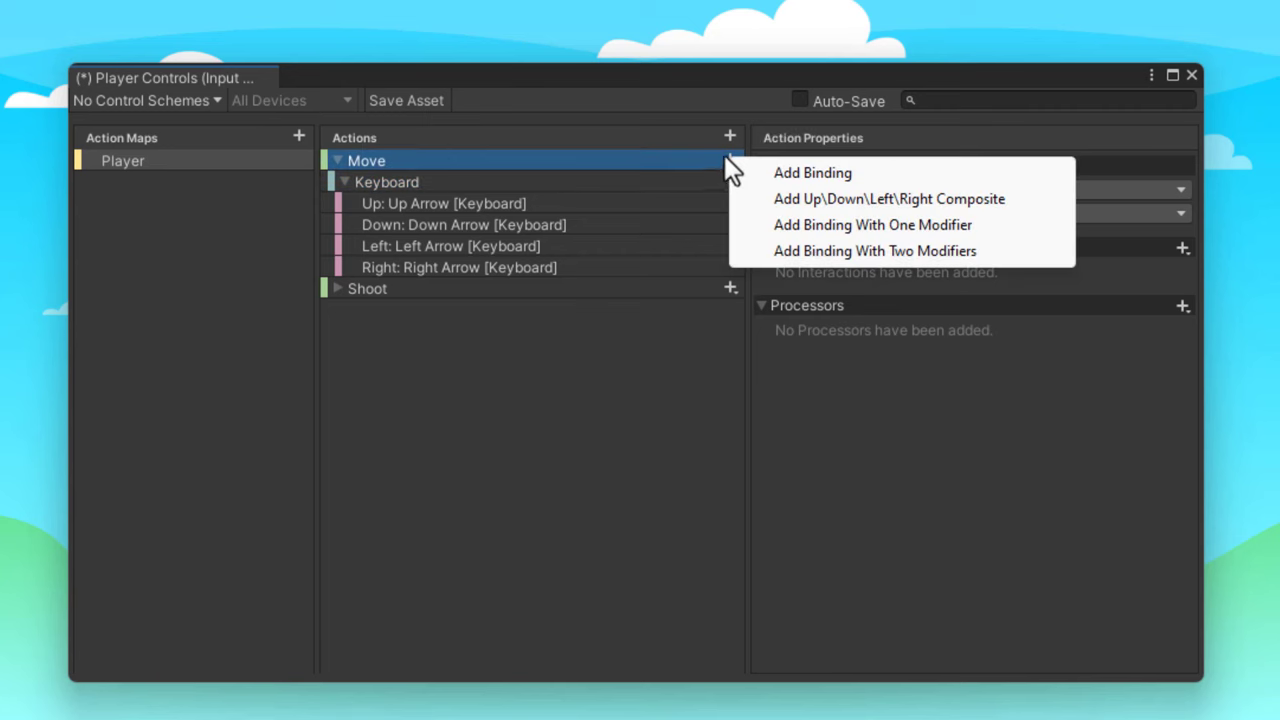
click(777, 172)
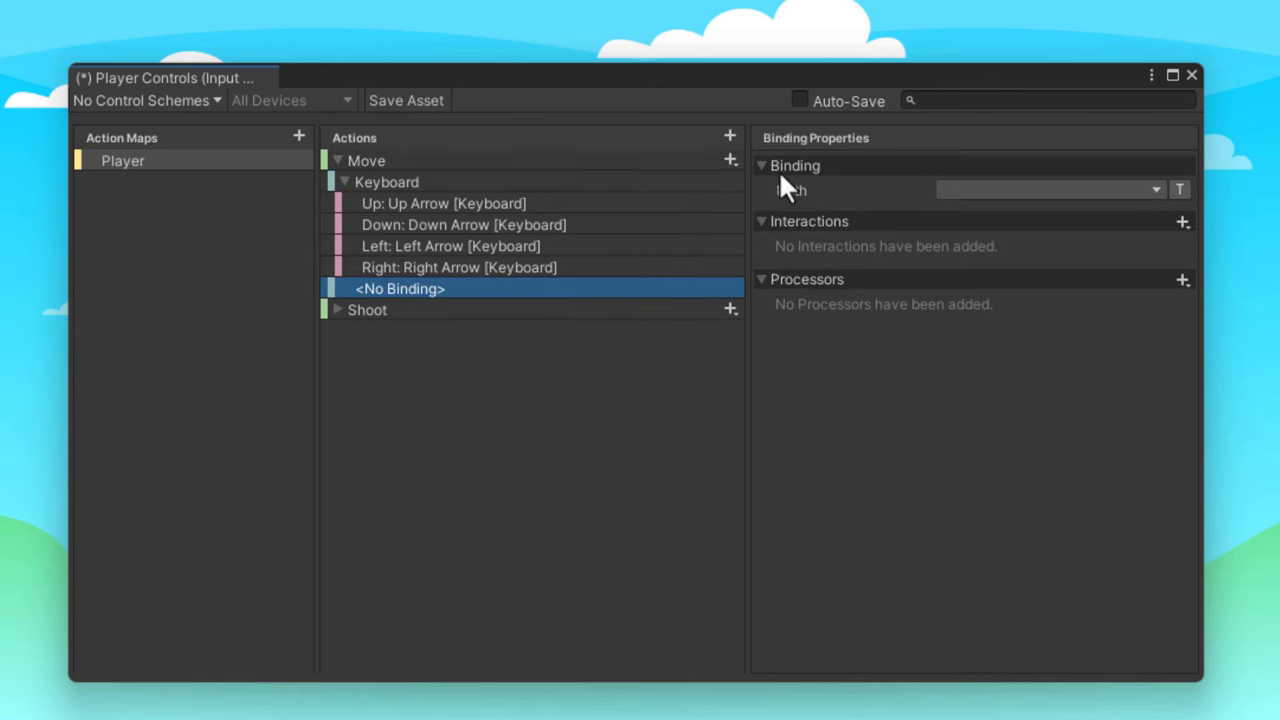
click(983, 189)
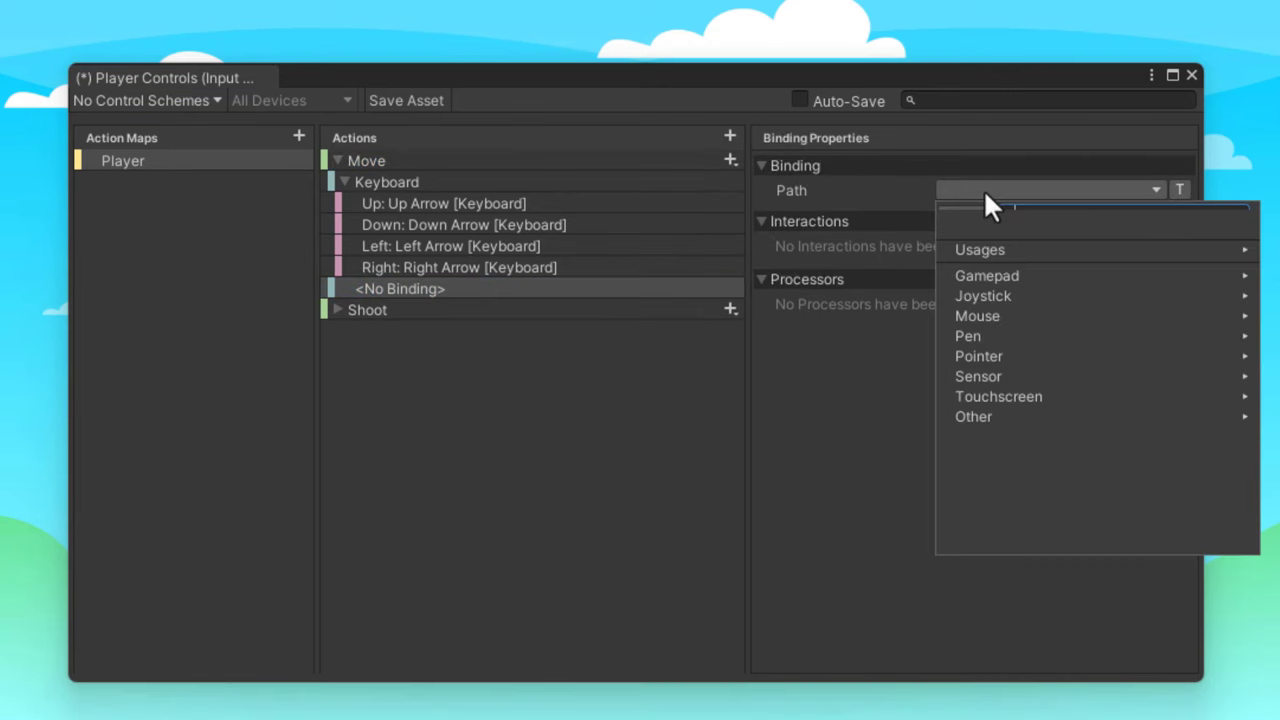
click(1018, 276)
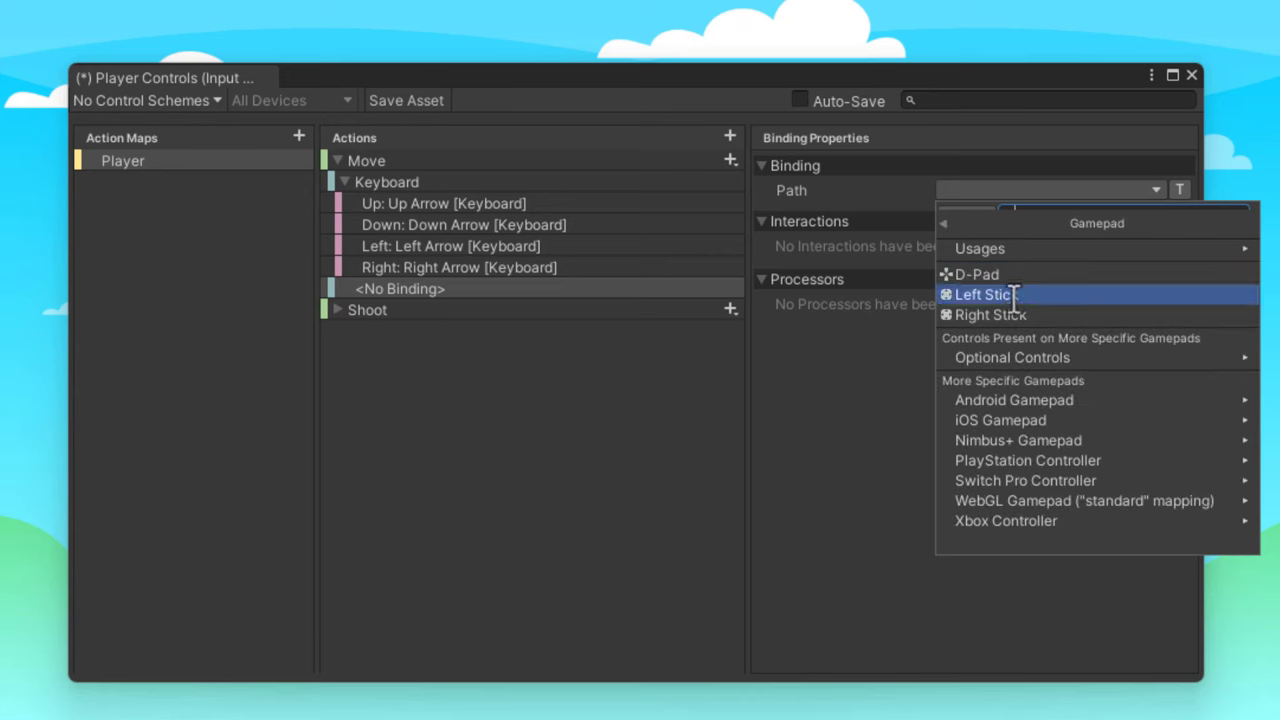
click(1014, 295)
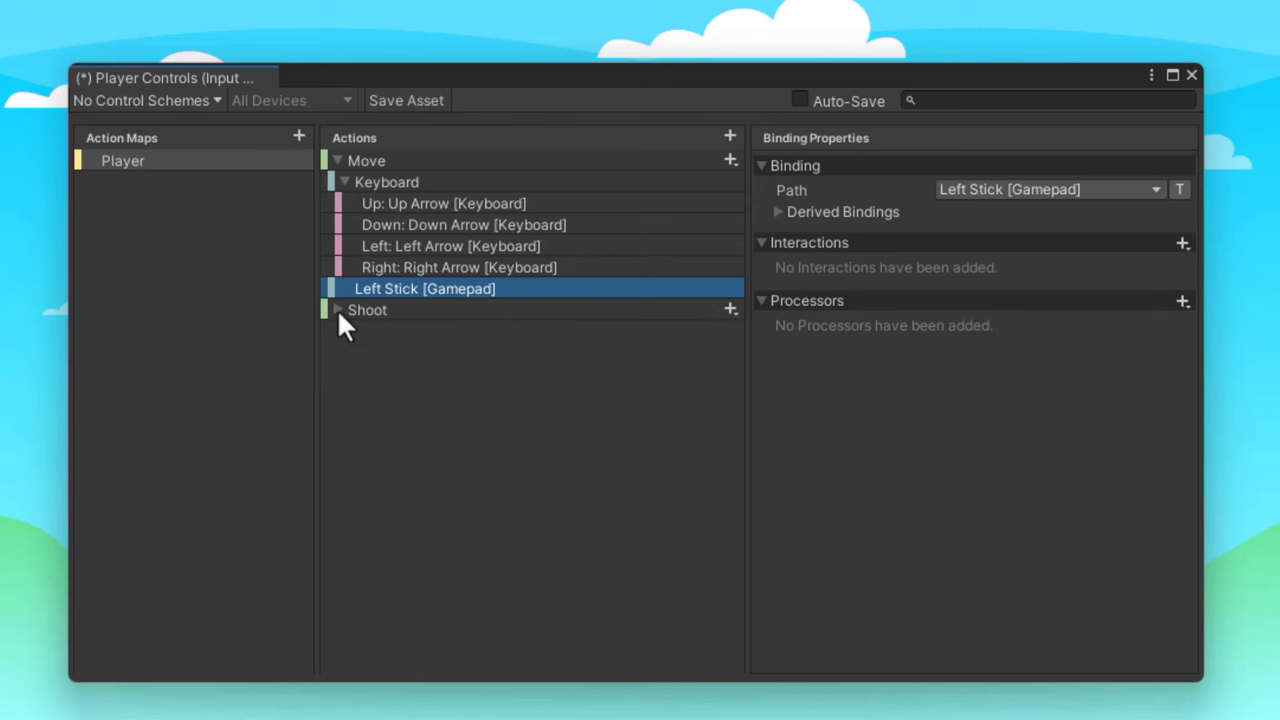
Bind Shoot to Button South [Gamepad] via Listen, then close and save Player Controls.
click(729, 309)
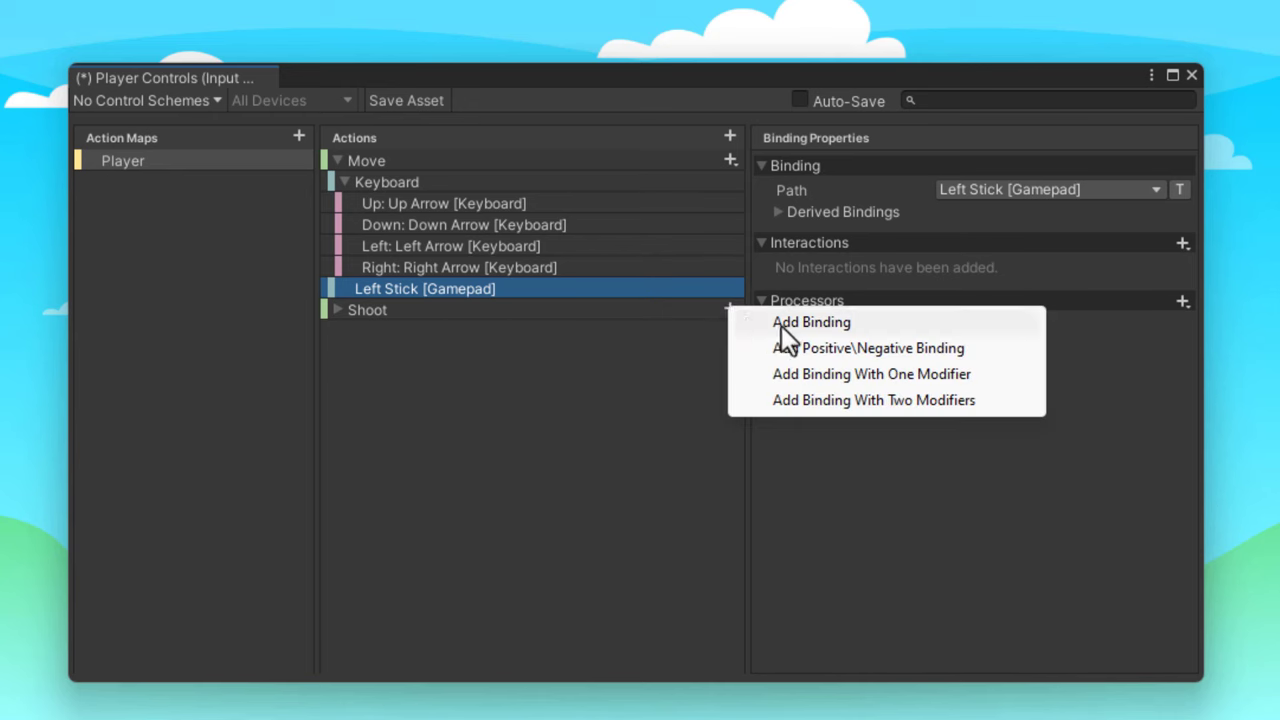
click(600, 310)
click(729, 309)
click(748, 324)
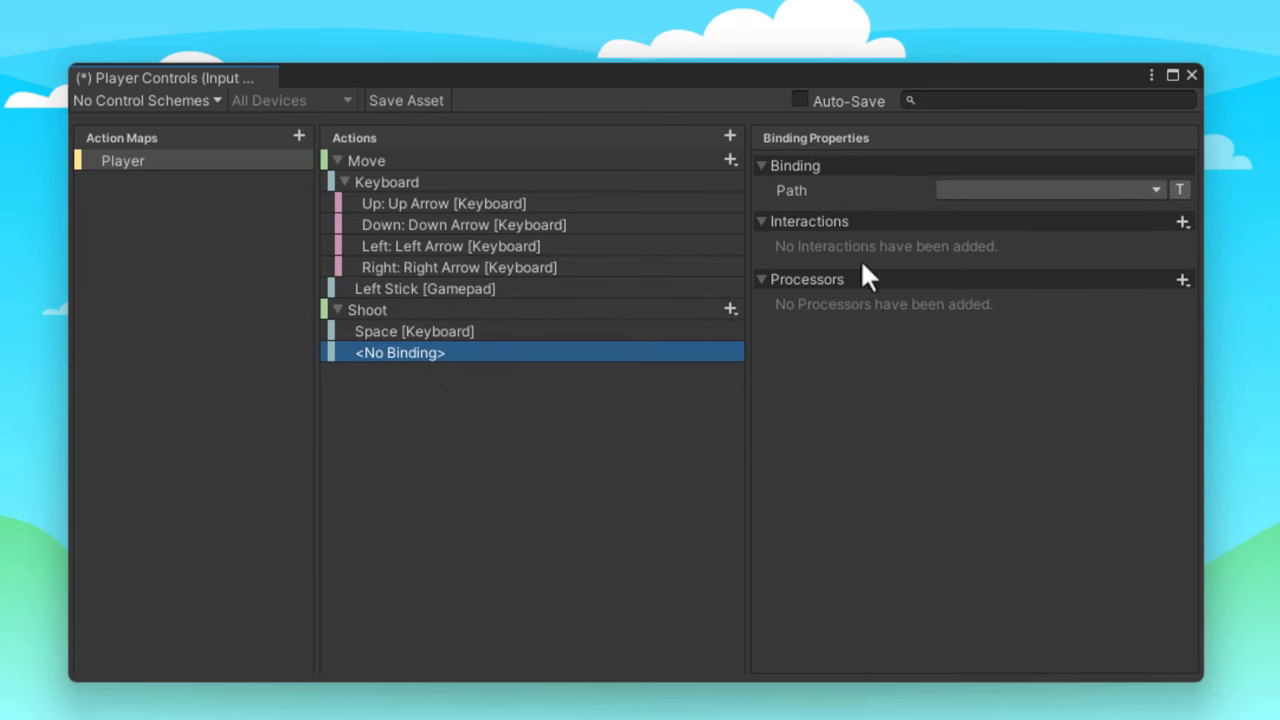
click(978, 195)
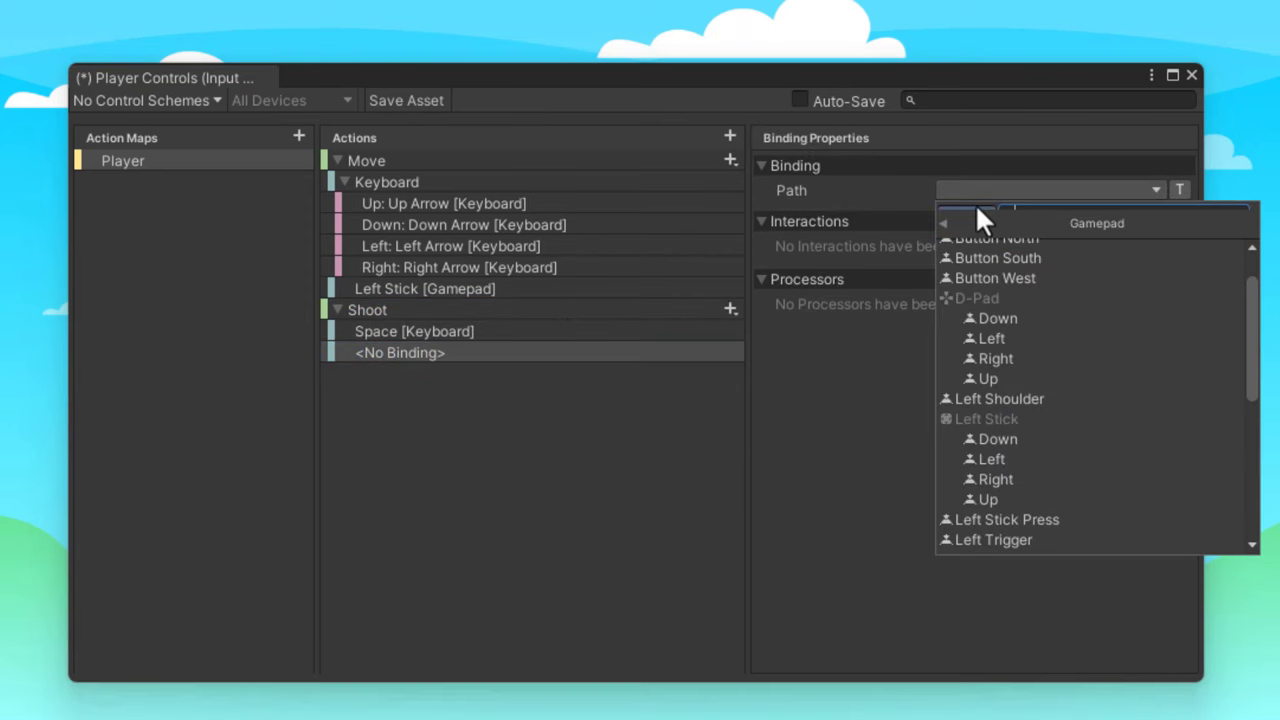
click(977, 207)
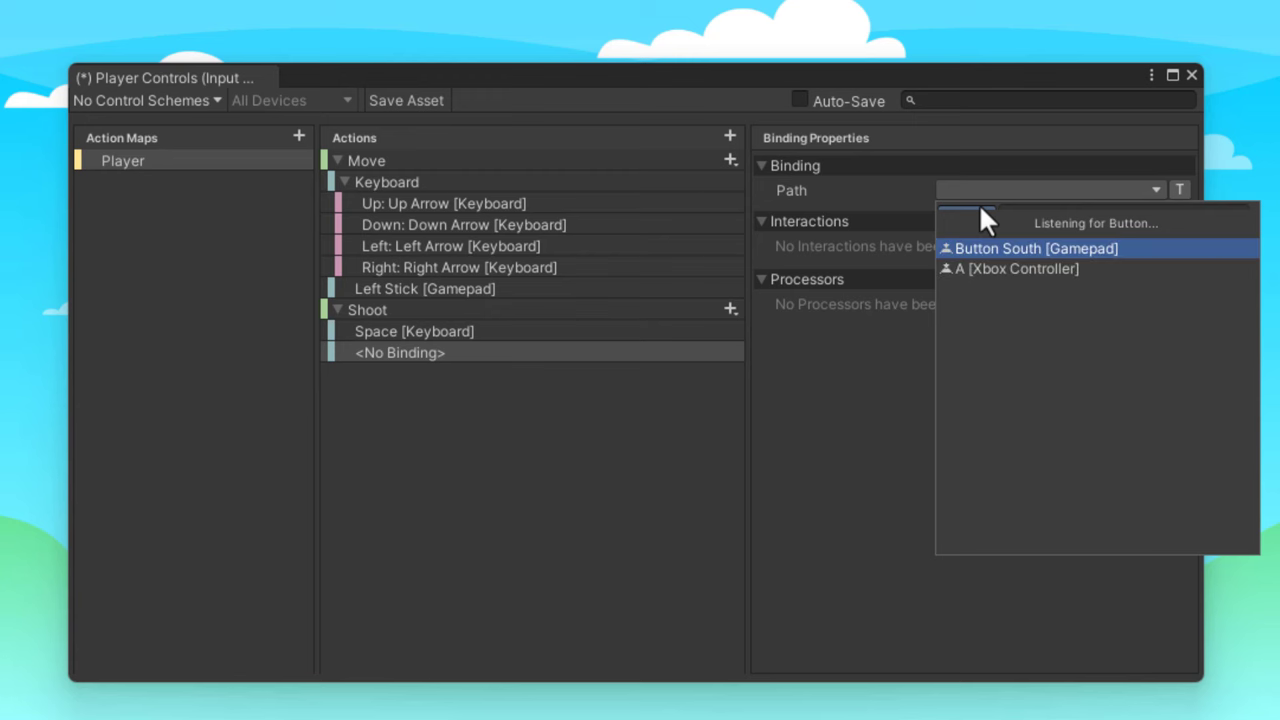
click(1020, 249)
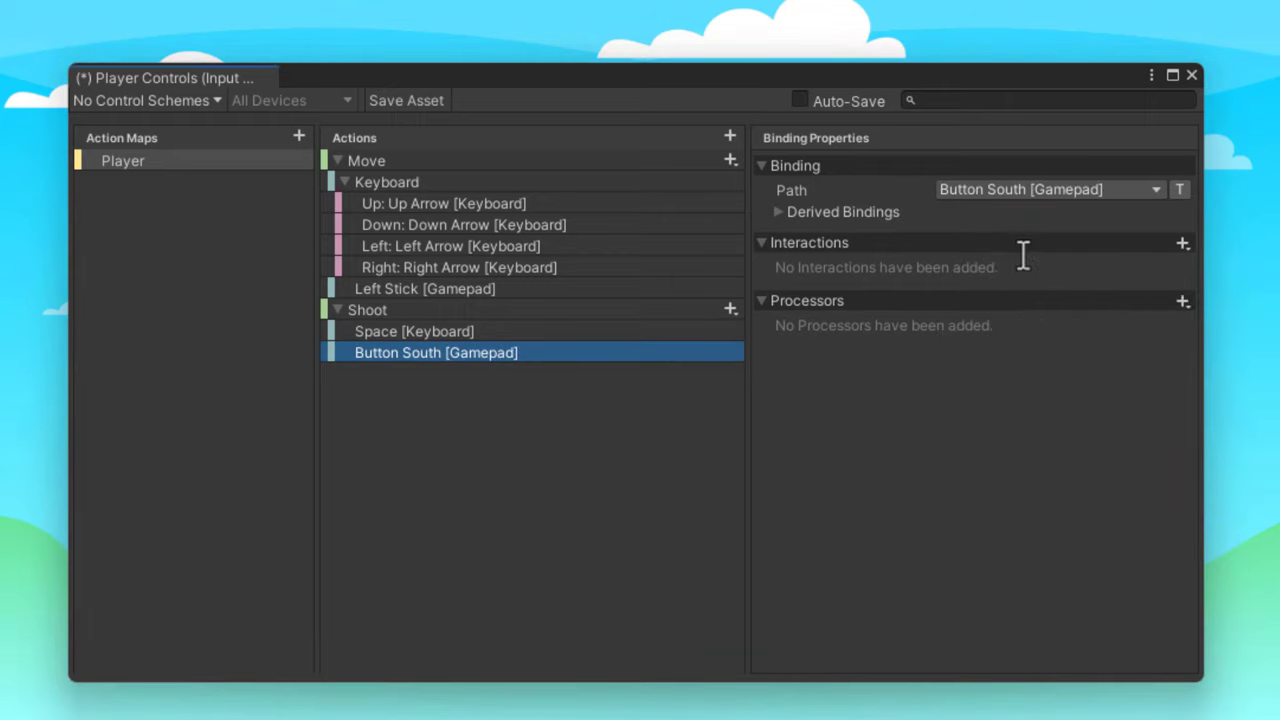
click(1190, 73)
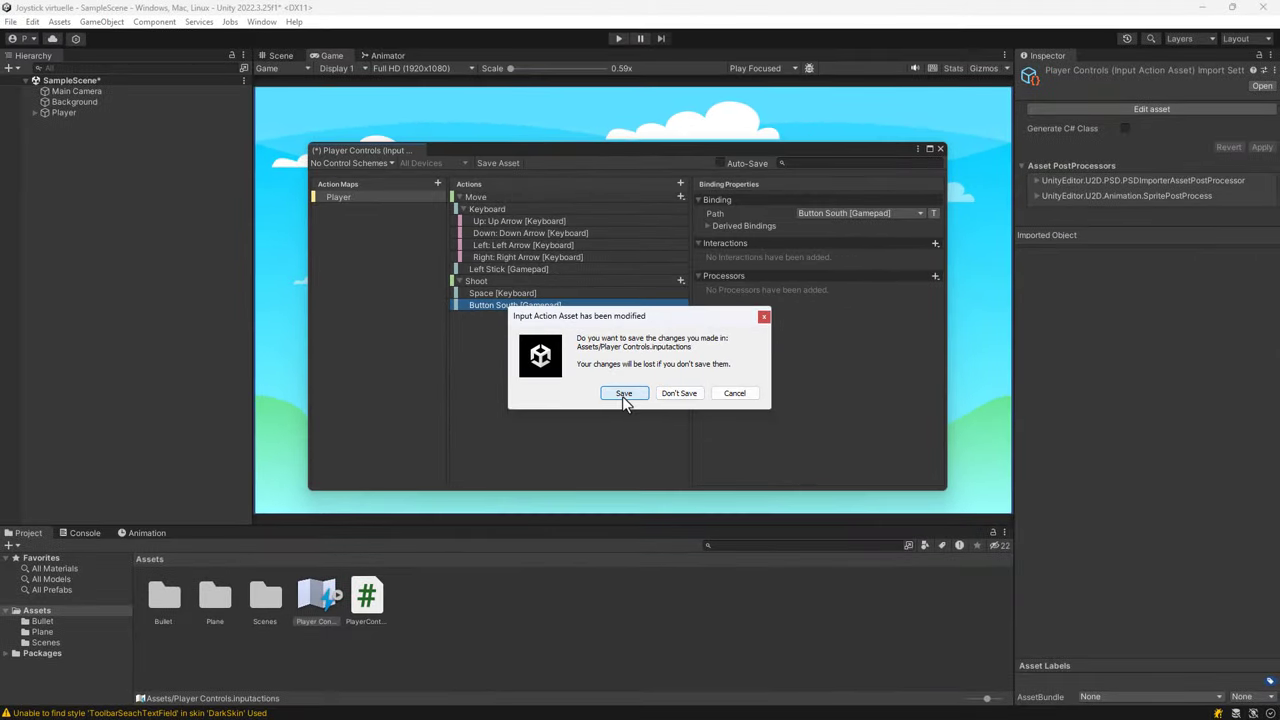
click(622, 399)
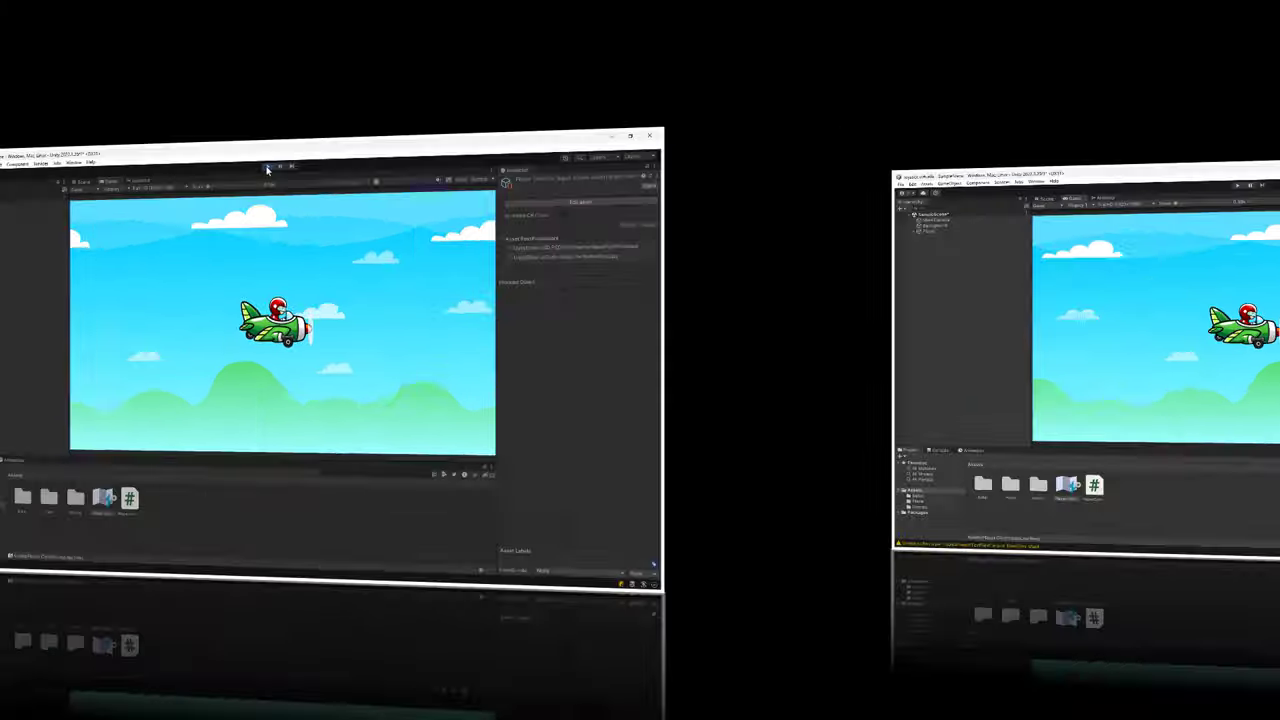
Enter Play mode to try the gamepad left stick and south button.
click(617, 38)
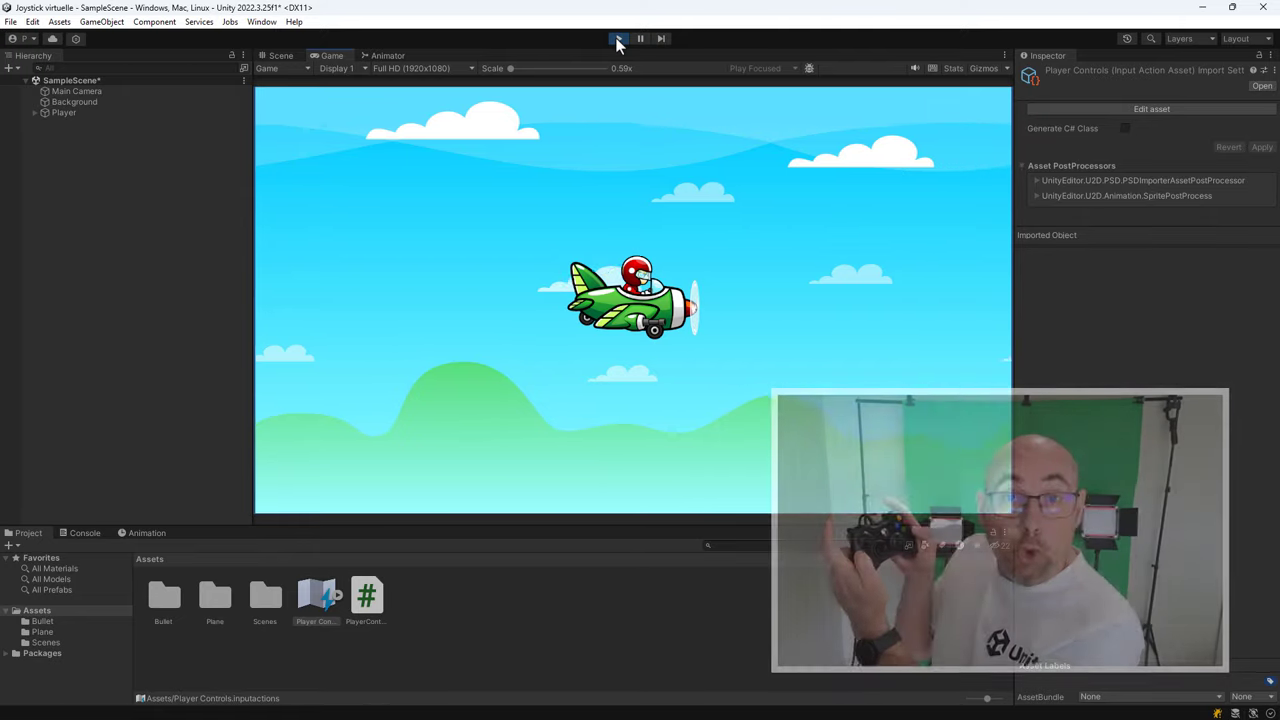